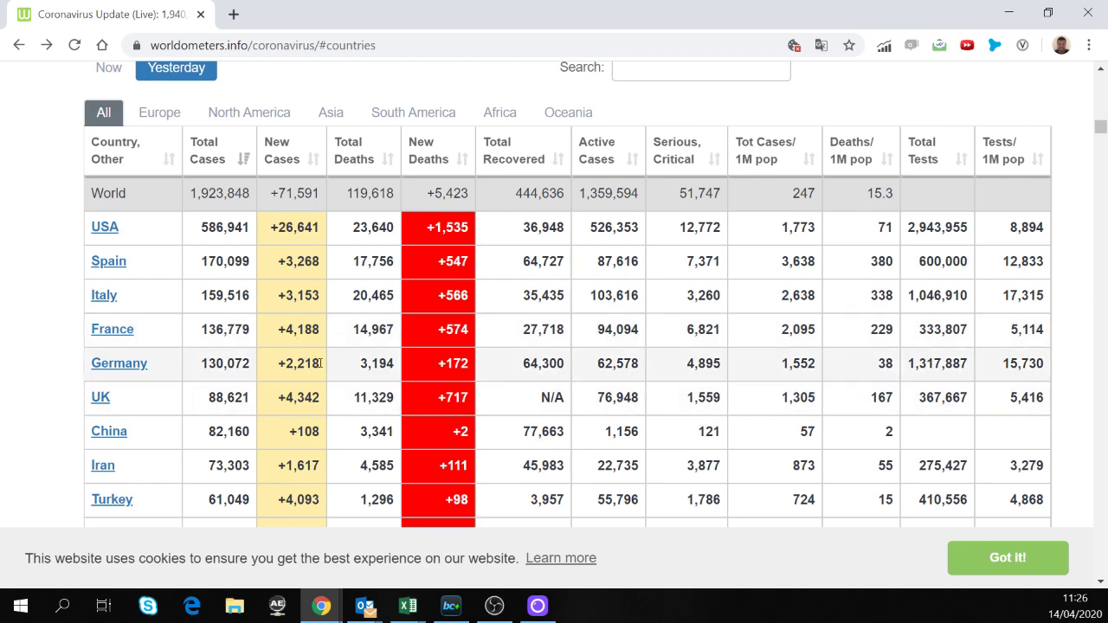
# Open Germany's country page from the table and inspect its Daily New Cases chart from early March to Apr 13.
pyautogui.scroll(1, 325, 367)
pyautogui.scroll(-1, 325, 366)
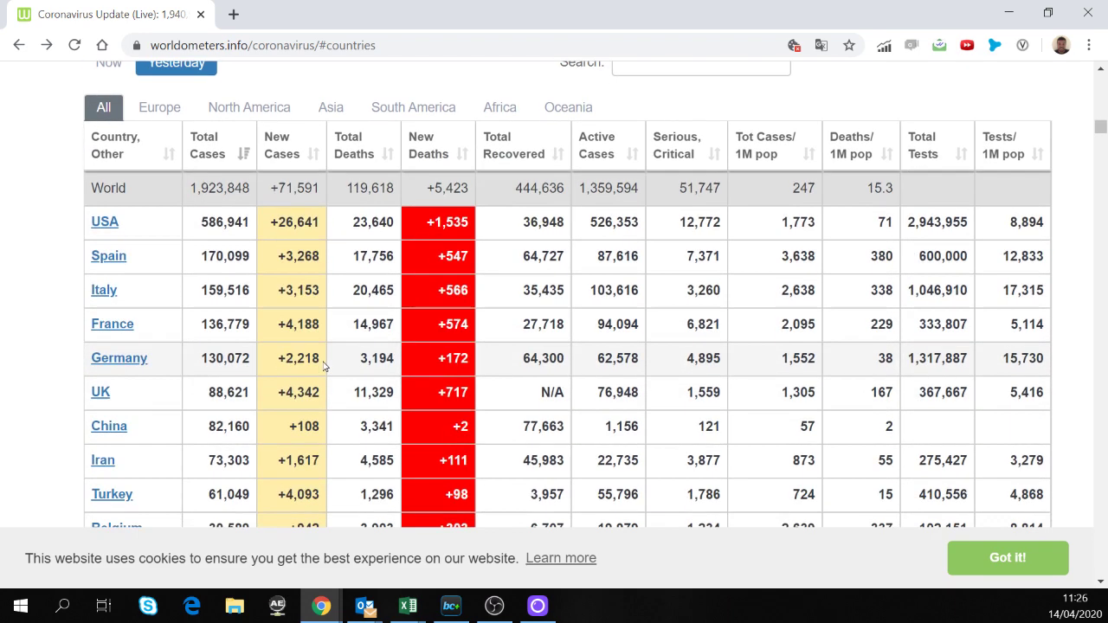
pyautogui.click(122, 367)
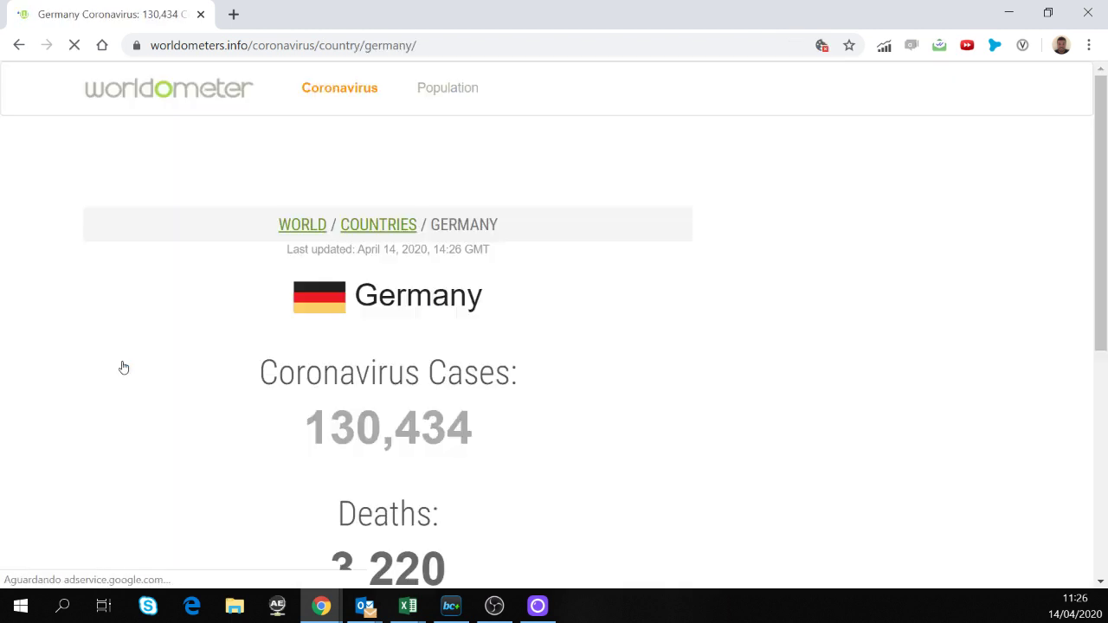
pyautogui.scroll(-18, 340, 437)
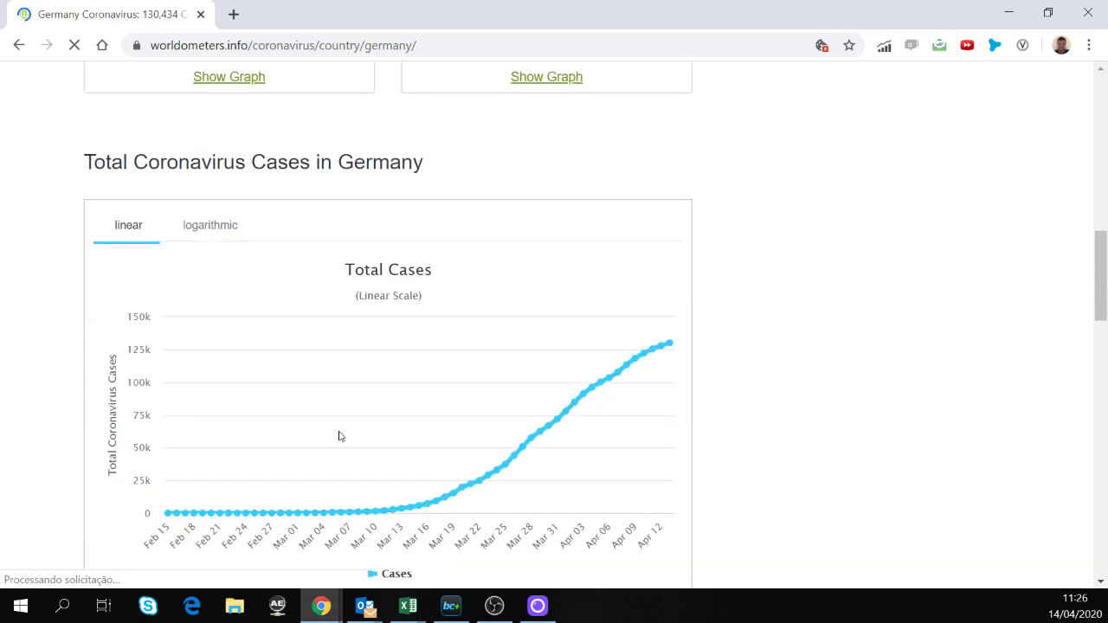
pyautogui.moveTo(676, 251)
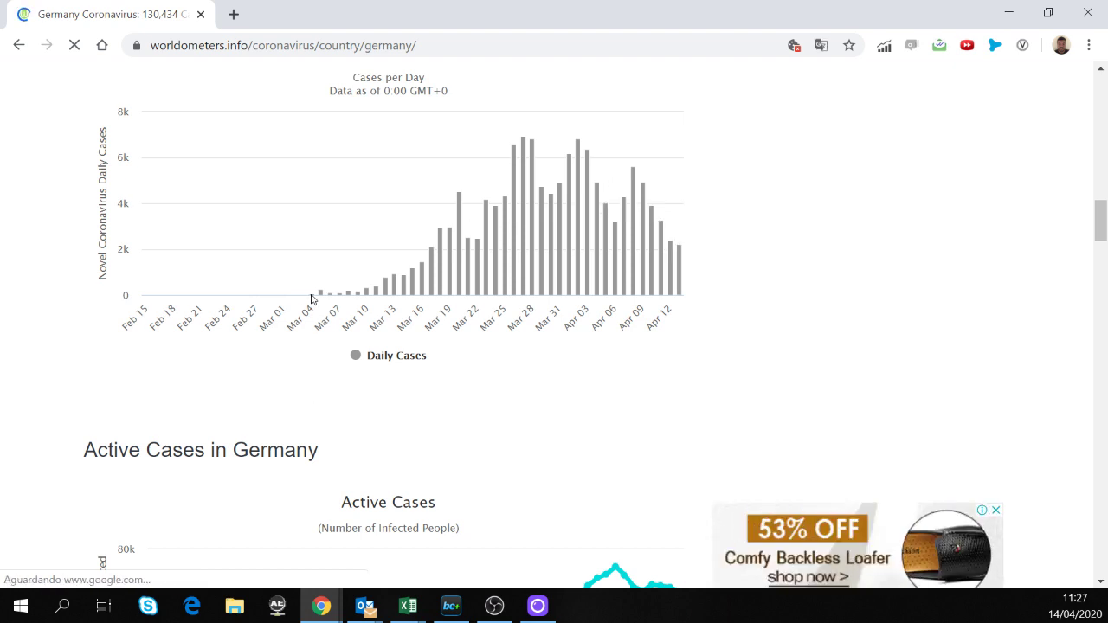
pyautogui.moveTo(322, 293)
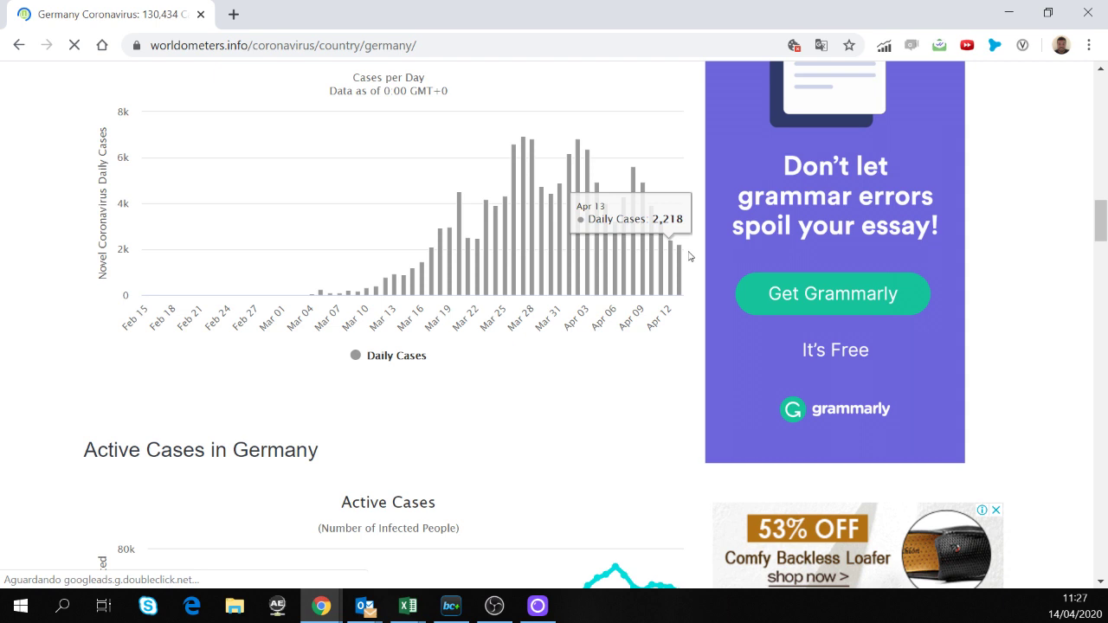
# Return to the worldwide coronavirus page and examine the current figures in its country table.
pyautogui.scroll(1, 669, 289)
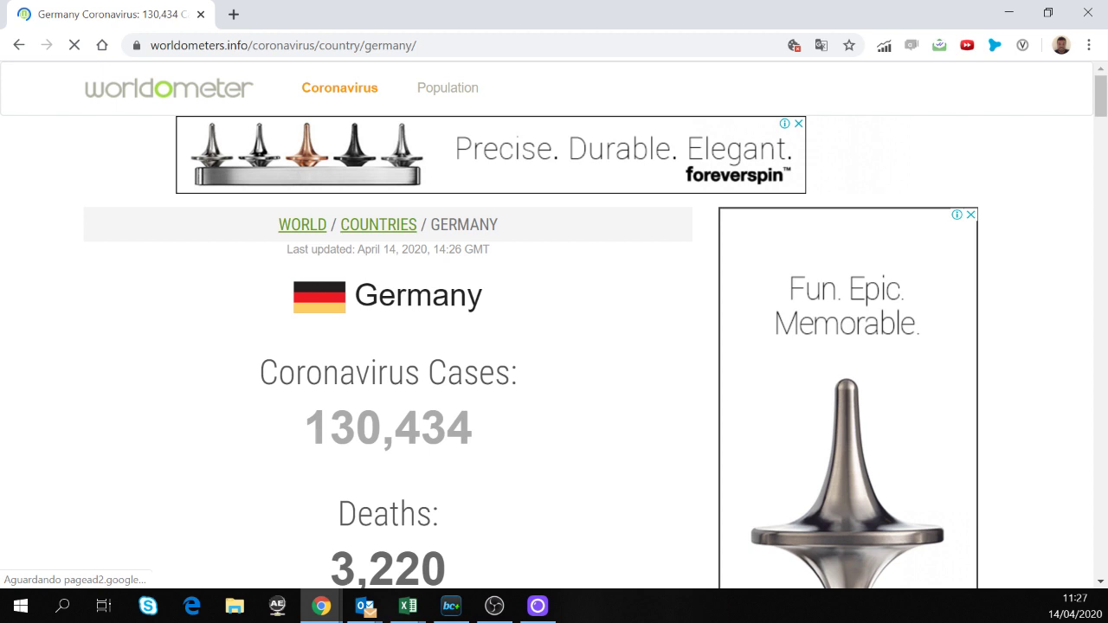
pyautogui.hotkey('alt', 'Left')
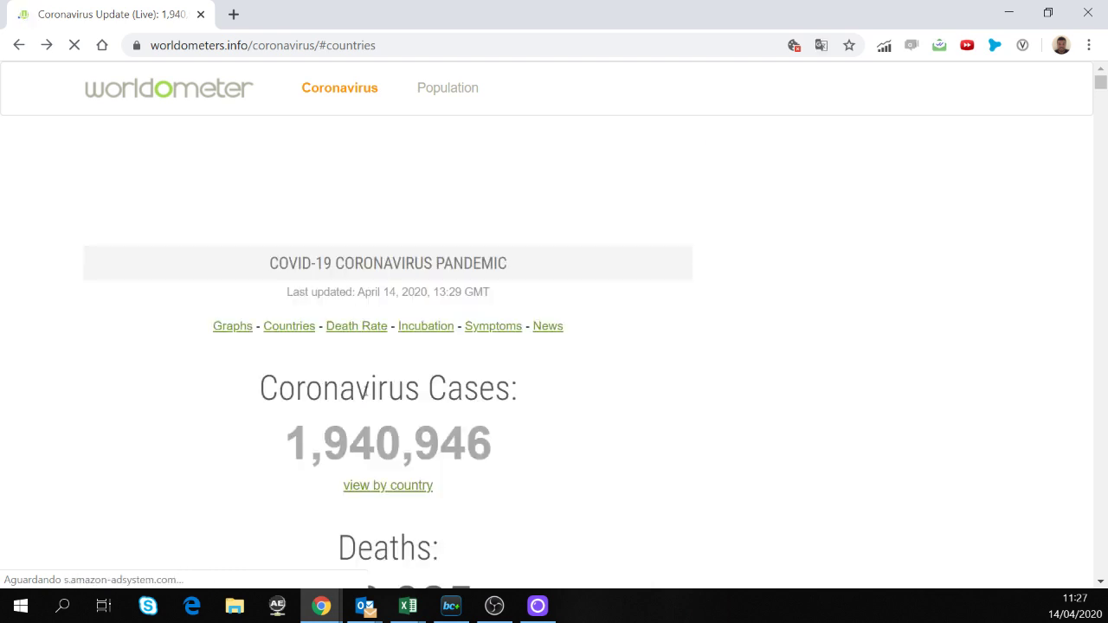
pyautogui.scroll(-5, 463, 418)
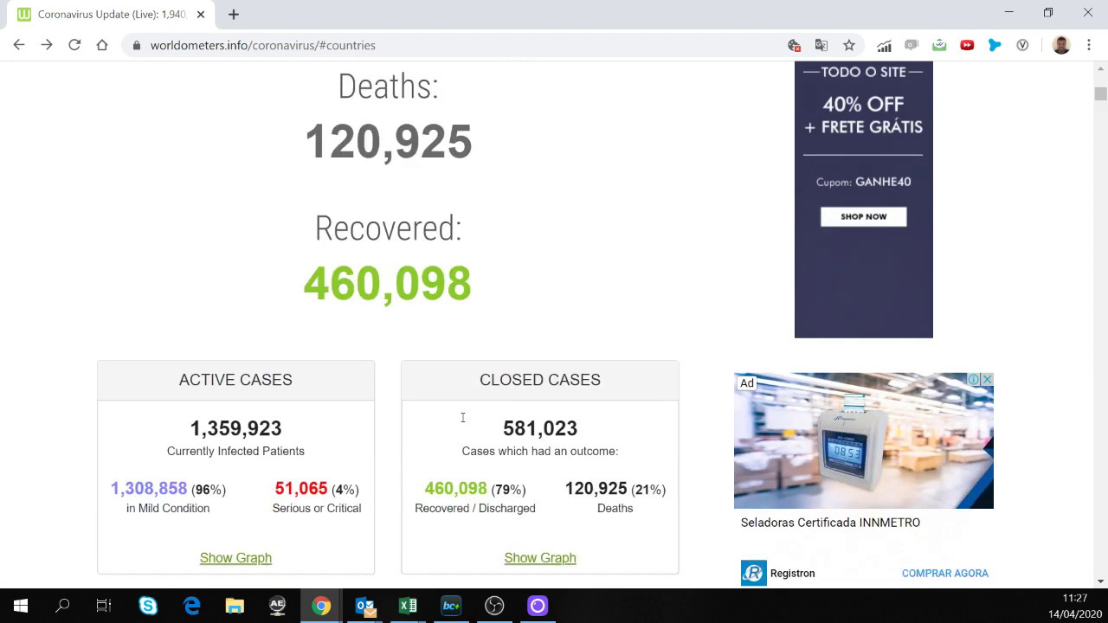
pyautogui.scroll(-3, 463, 421)
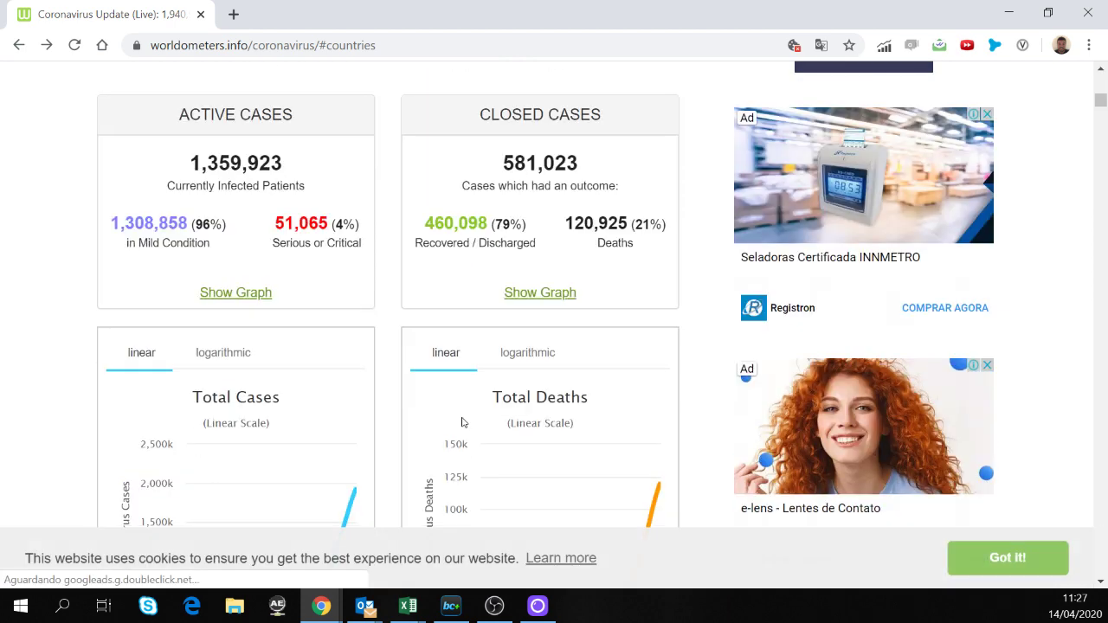
pyautogui.scroll(-10, 461, 420)
pyautogui.scroll(-2, 462, 418)
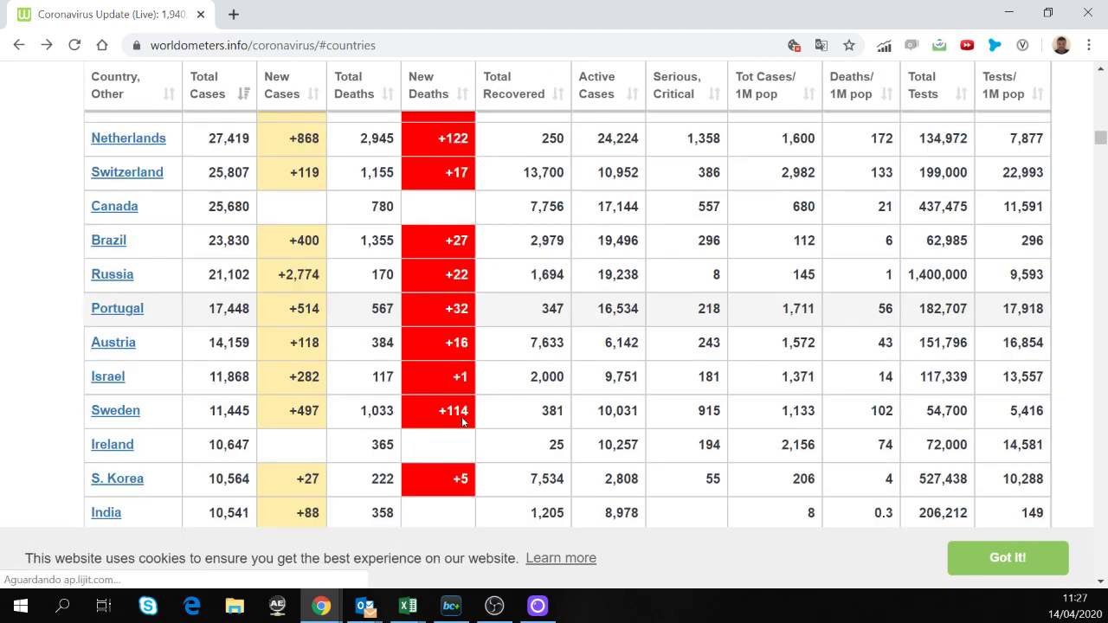
pyautogui.scroll(4, 462, 417)
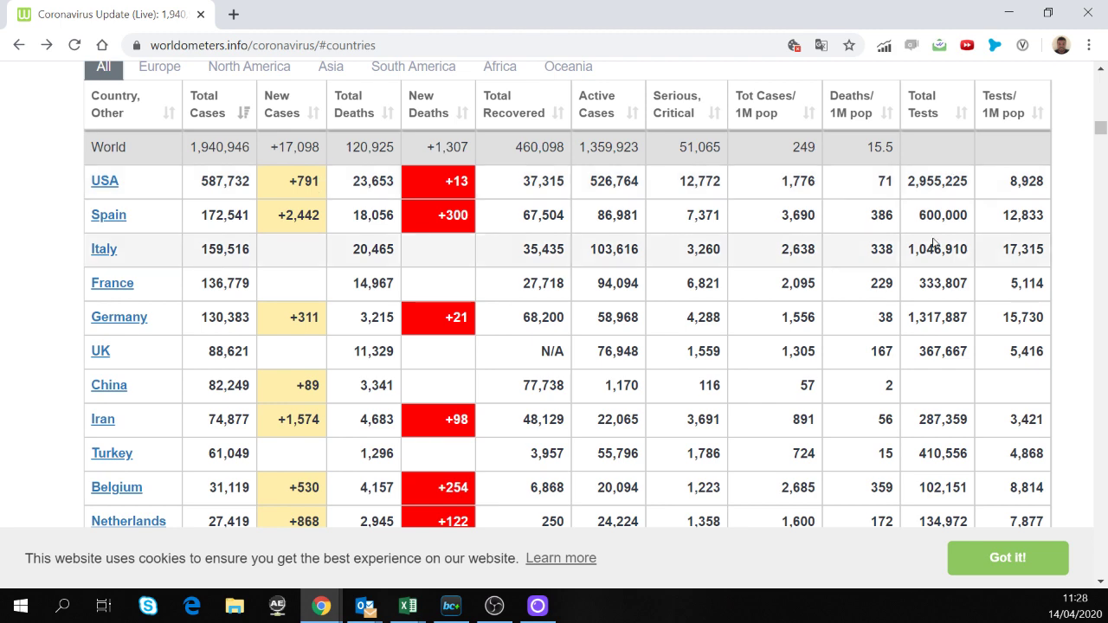
pyautogui.scroll(-1, 934, 243)
pyautogui.scroll(1, 931, 244)
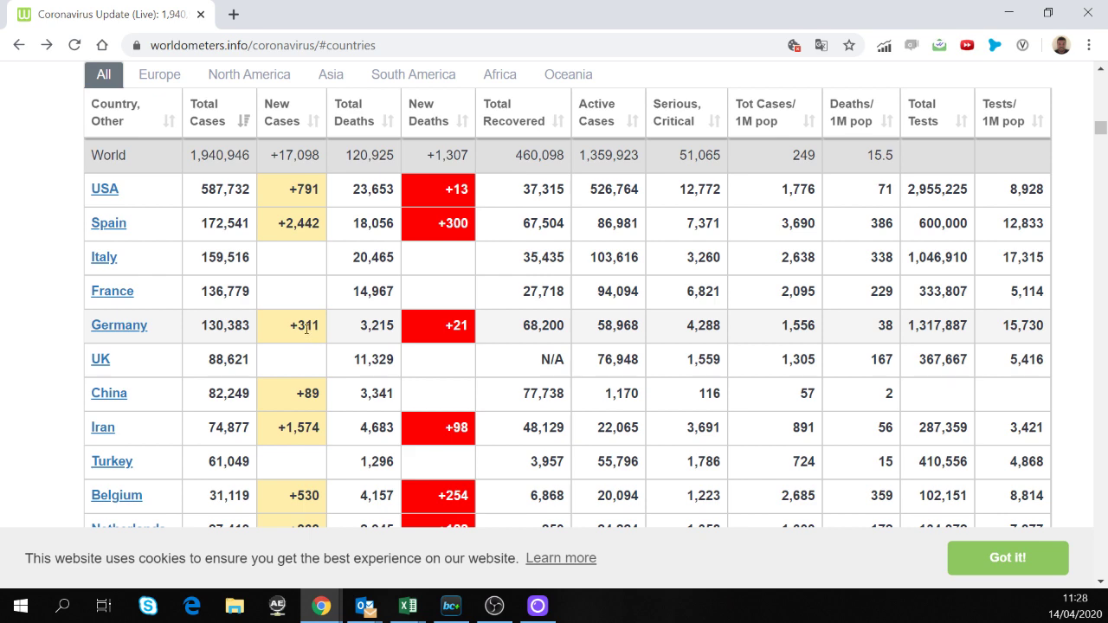
# Find Brazil in the country table, open its page and inspect the Daily New Cases chart around Apr 08.
pyautogui.scroll(-3, 277, 251)
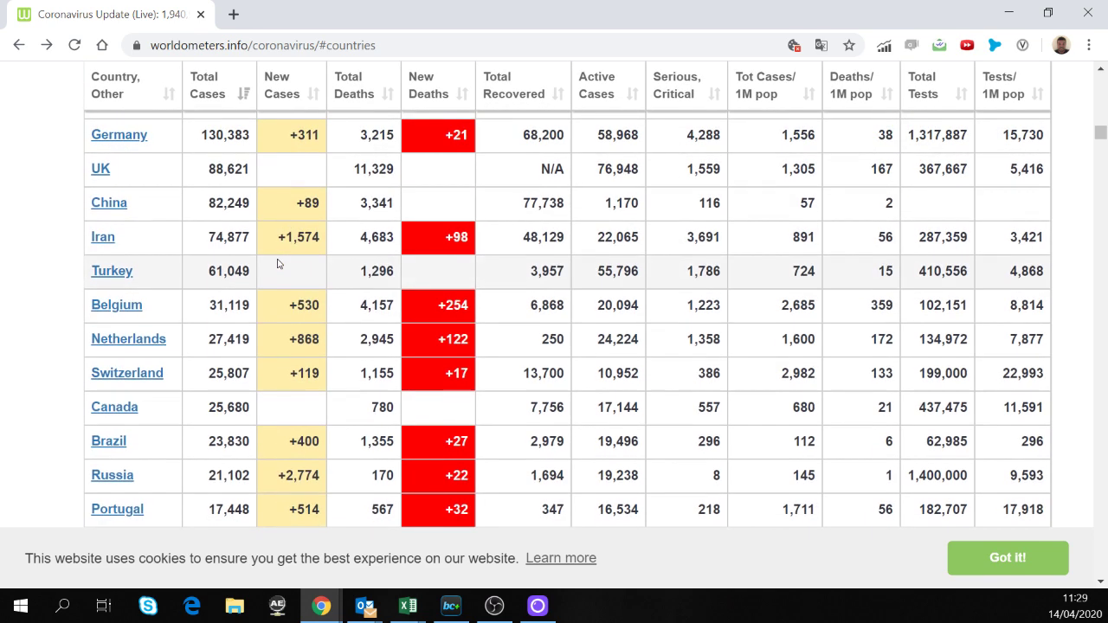
pyautogui.scroll(1, 277, 260)
pyautogui.scroll(-2, 278, 264)
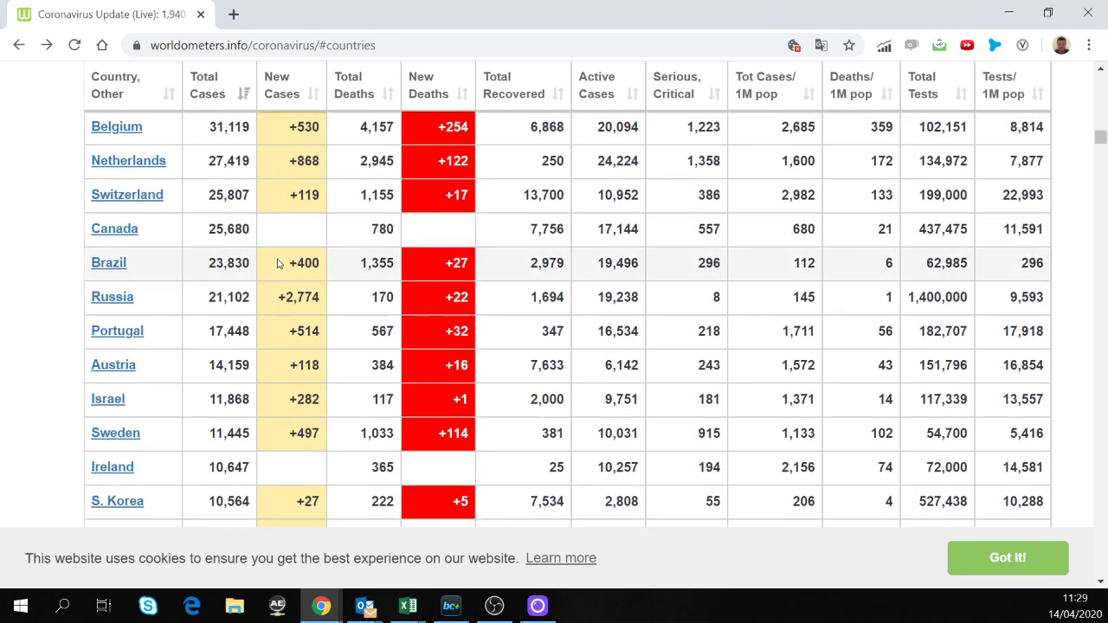
pyautogui.scroll(-1, 278, 264)
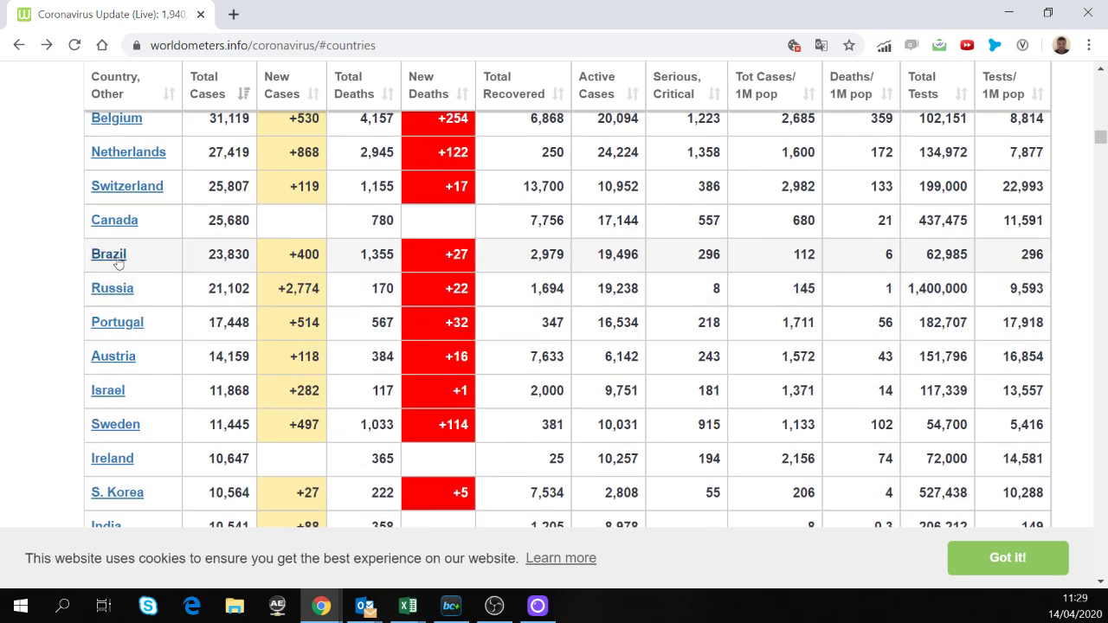
pyautogui.click(108, 257)
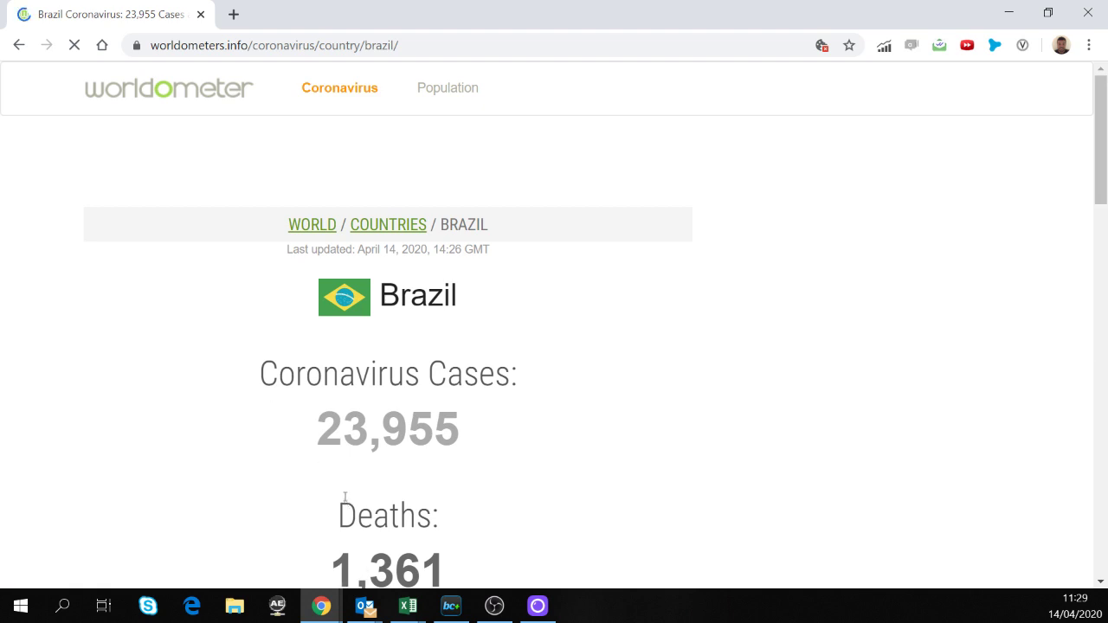
pyautogui.scroll(-7, 345, 495)
pyautogui.scroll(-9, 345, 494)
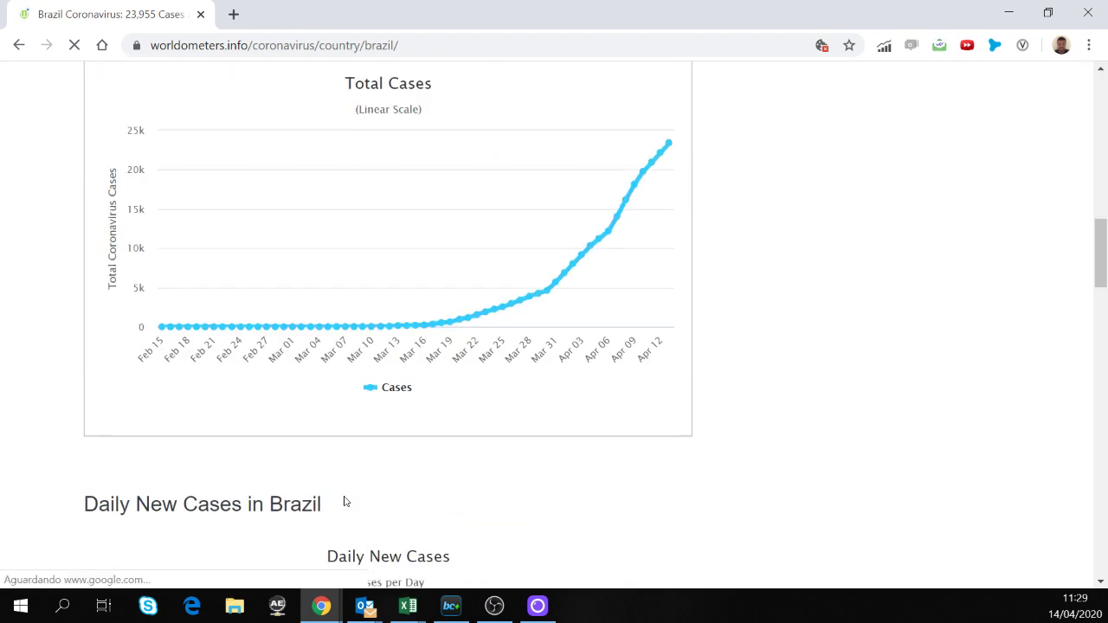
pyautogui.scroll(-2, 344, 502)
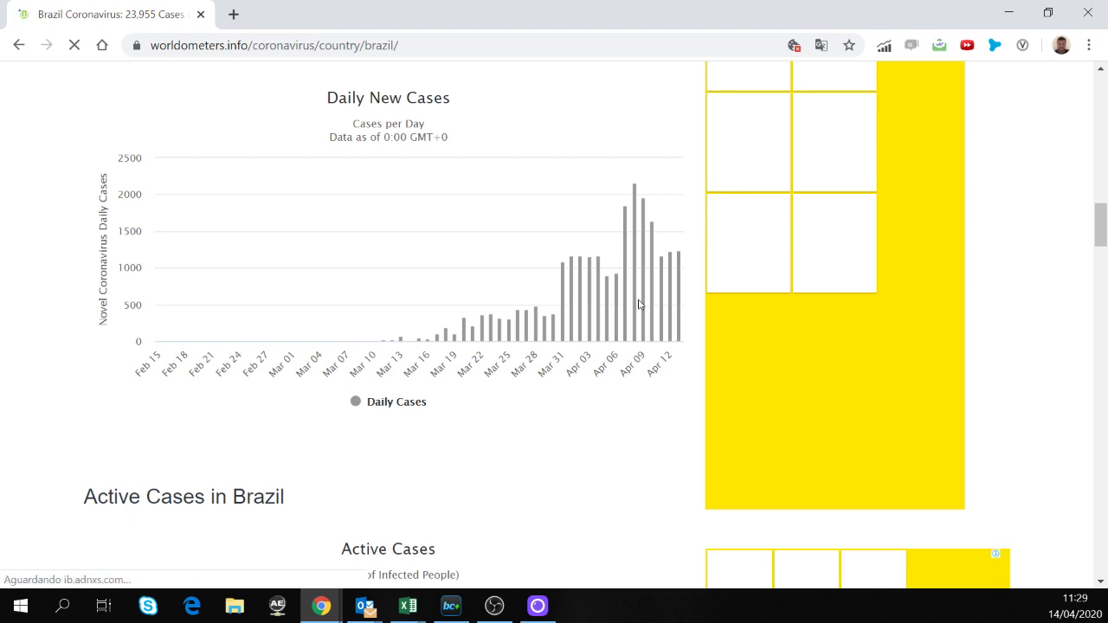
pyautogui.moveTo(648, 300)
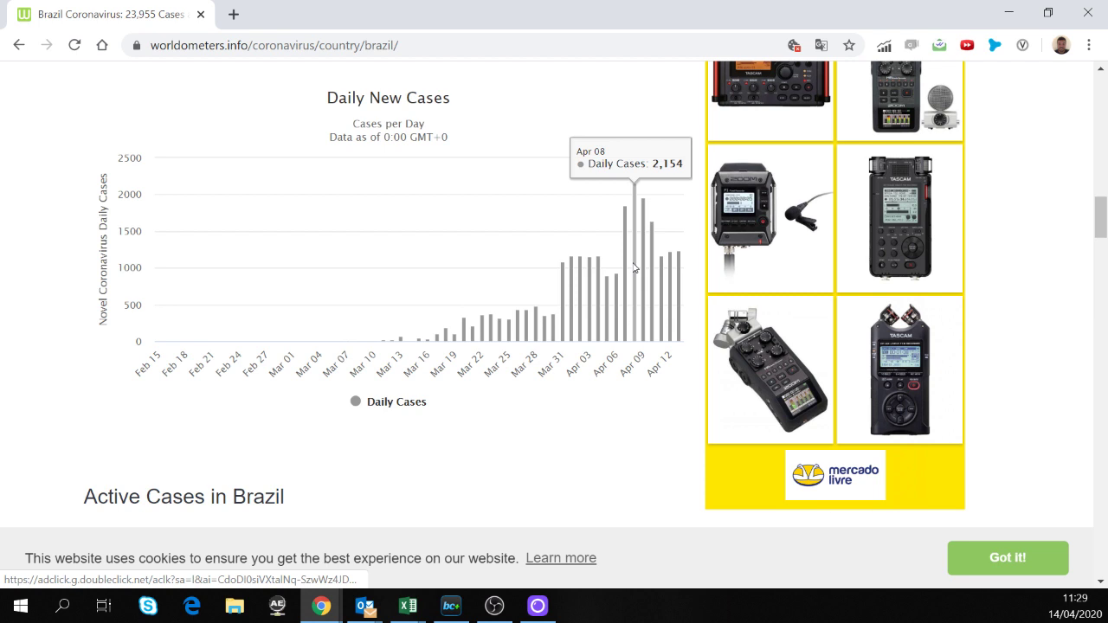
# Examine Brazil's Active Cases and Total Deaths charts, and read the Daily Deaths bars for Apr 09 to Apr 13.
pyautogui.scroll(-3, 634, 268)
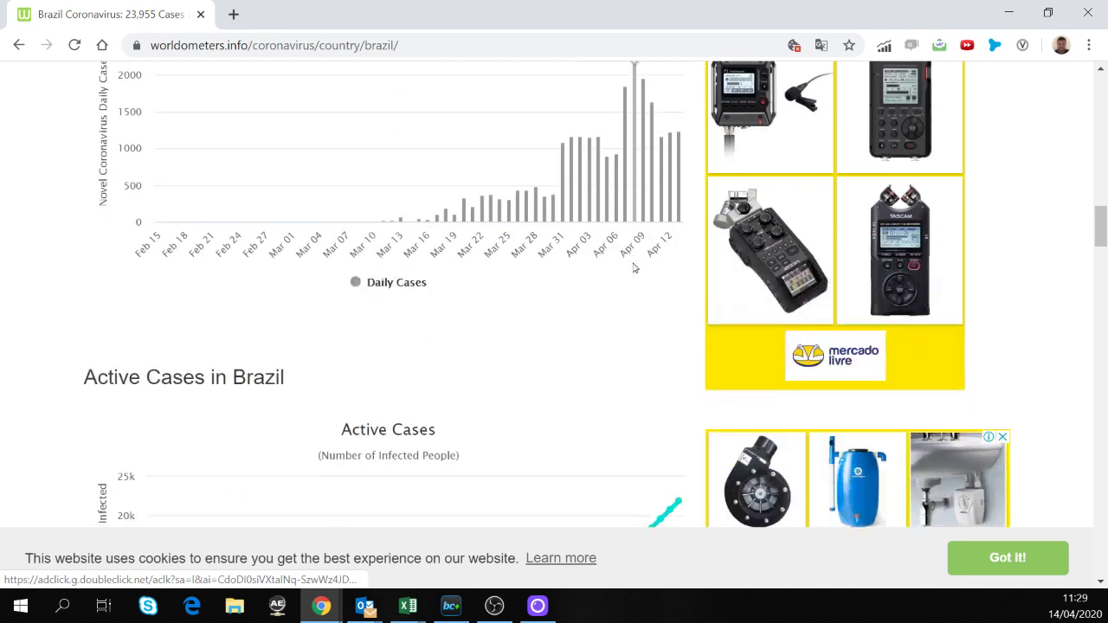
pyautogui.scroll(-3, 633, 268)
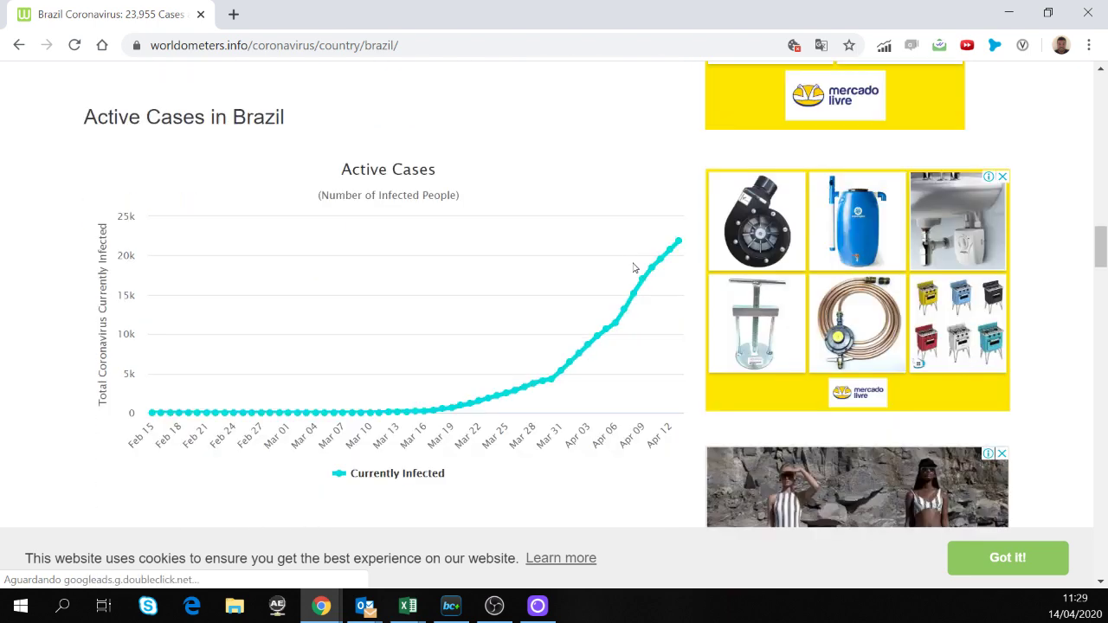
pyautogui.scroll(-2, 634, 268)
pyautogui.scroll(-3, 634, 268)
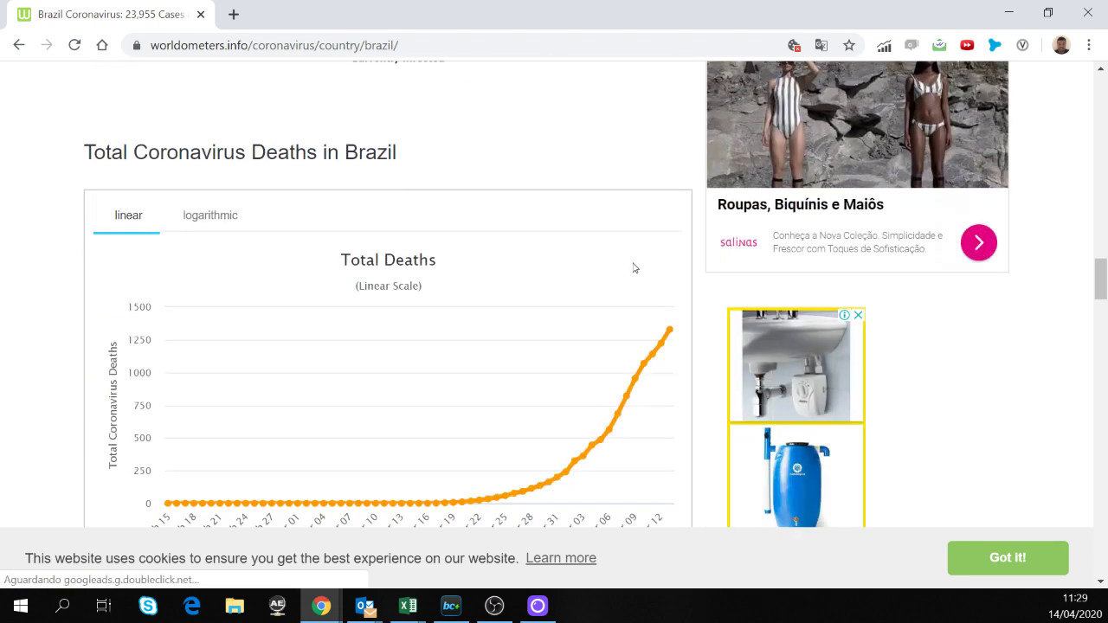
pyautogui.scroll(-2, 634, 269)
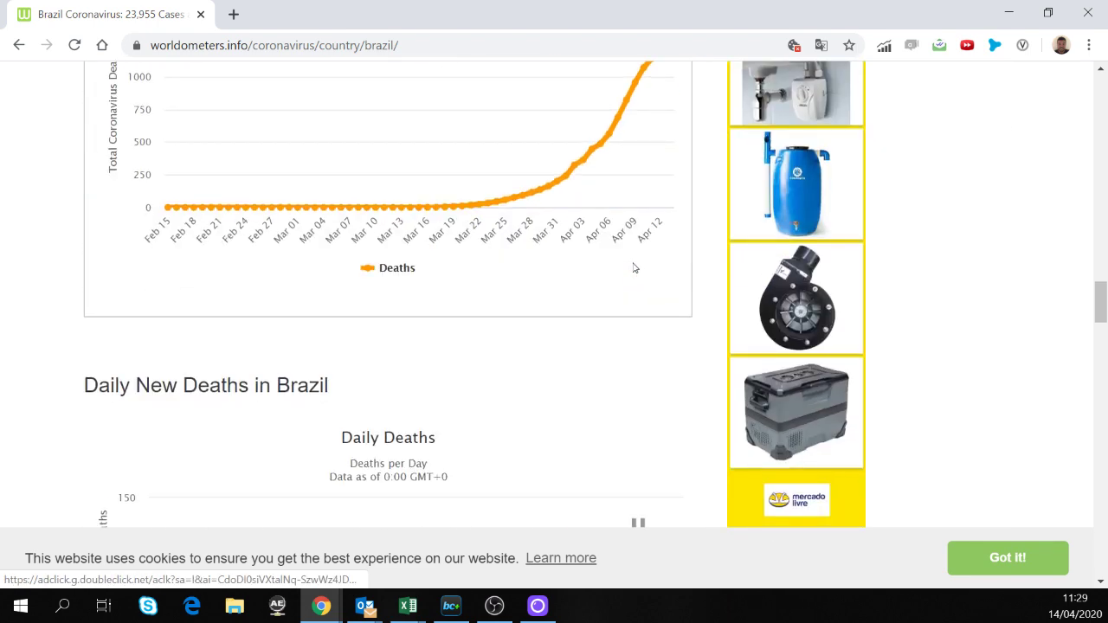
pyautogui.scroll(-3, 634, 268)
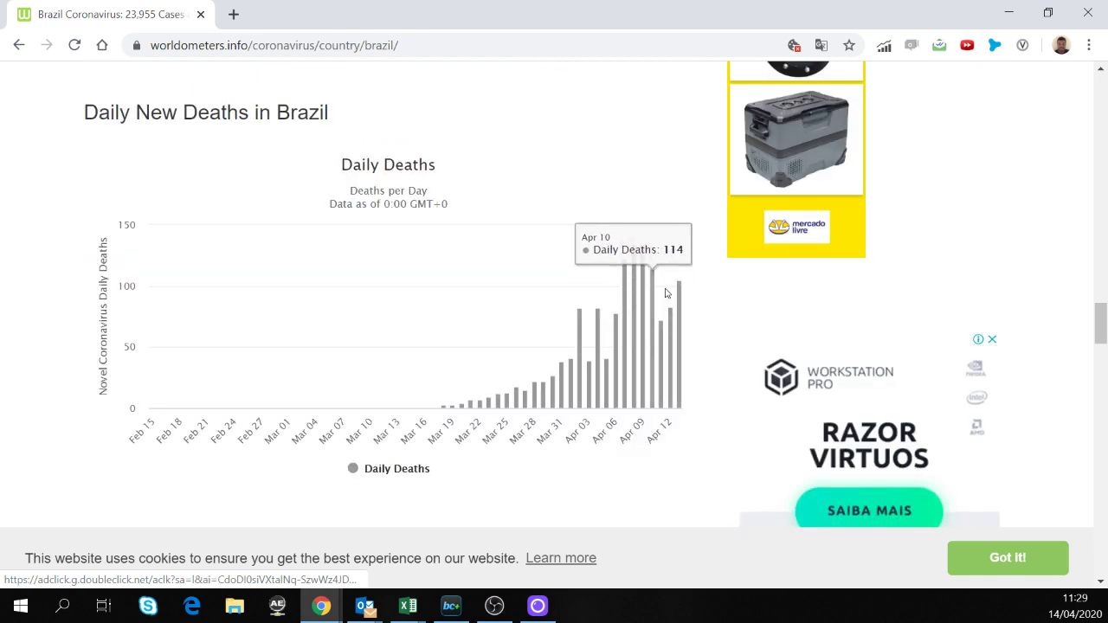
pyautogui.moveTo(678, 290)
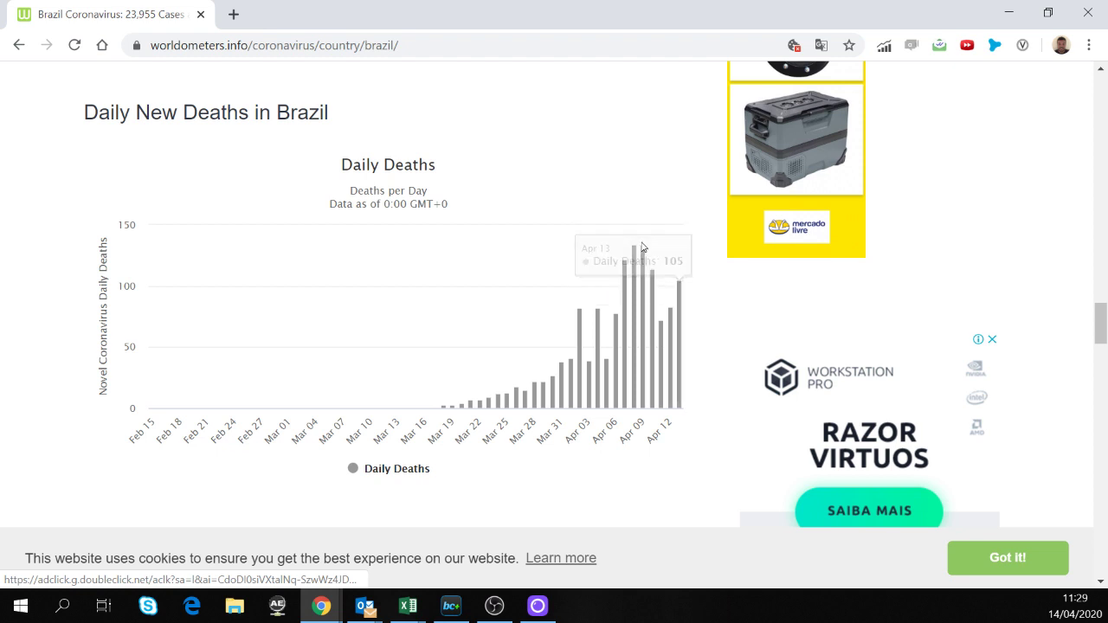
pyautogui.moveTo(606, 254)
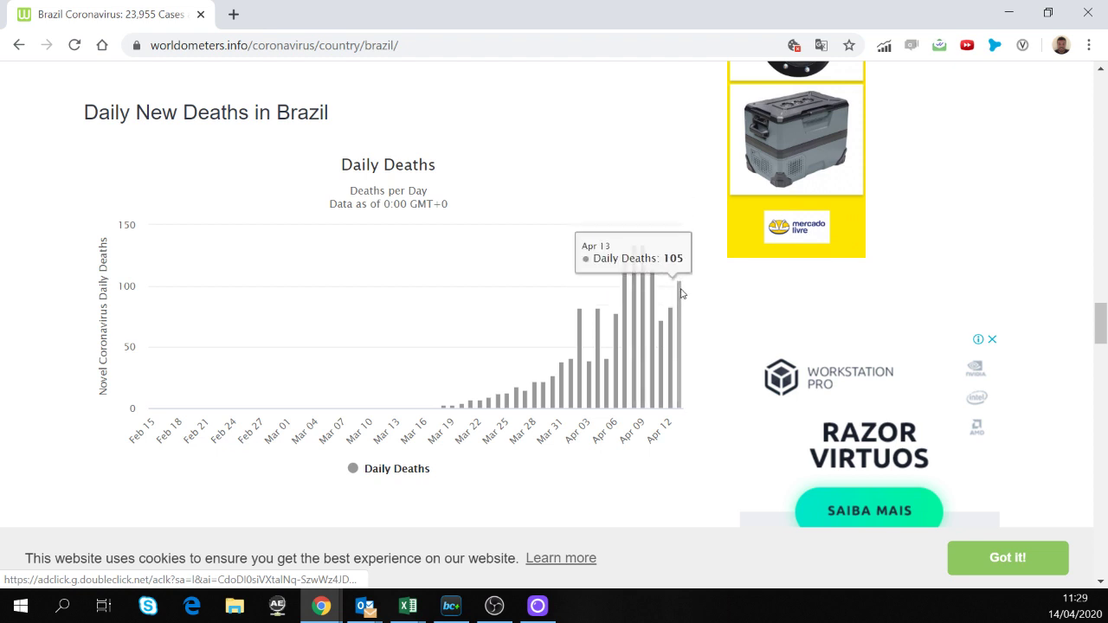
# Review Brazil's summary totals again and check the Apr 11 bar in the Daily New Cases chart.
pyautogui.scroll(15, 643, 278)
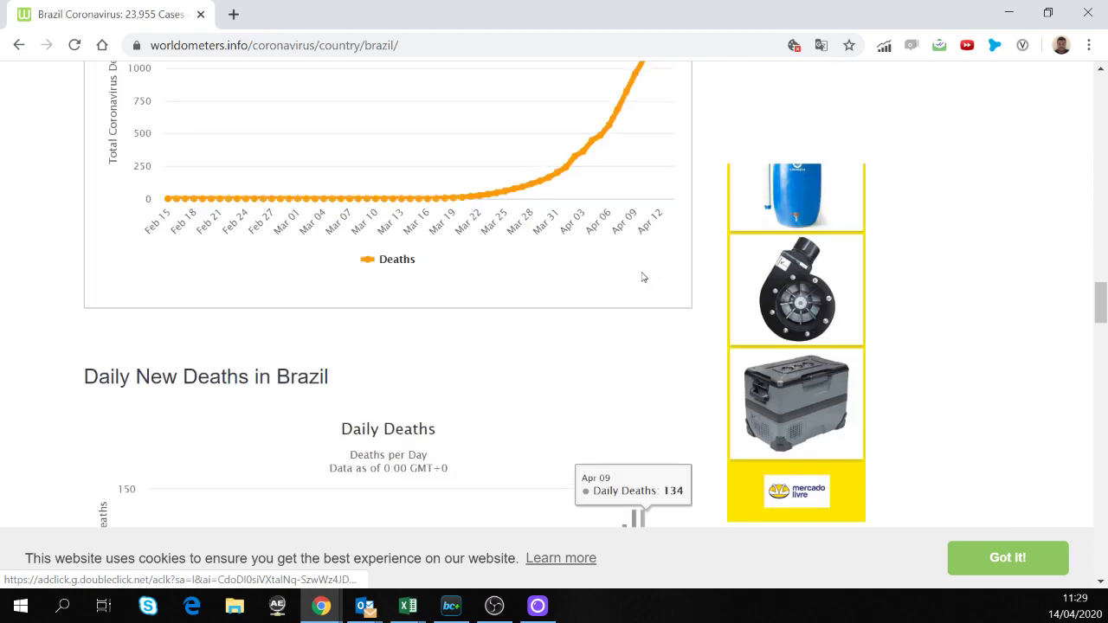
pyautogui.scroll(15, 643, 278)
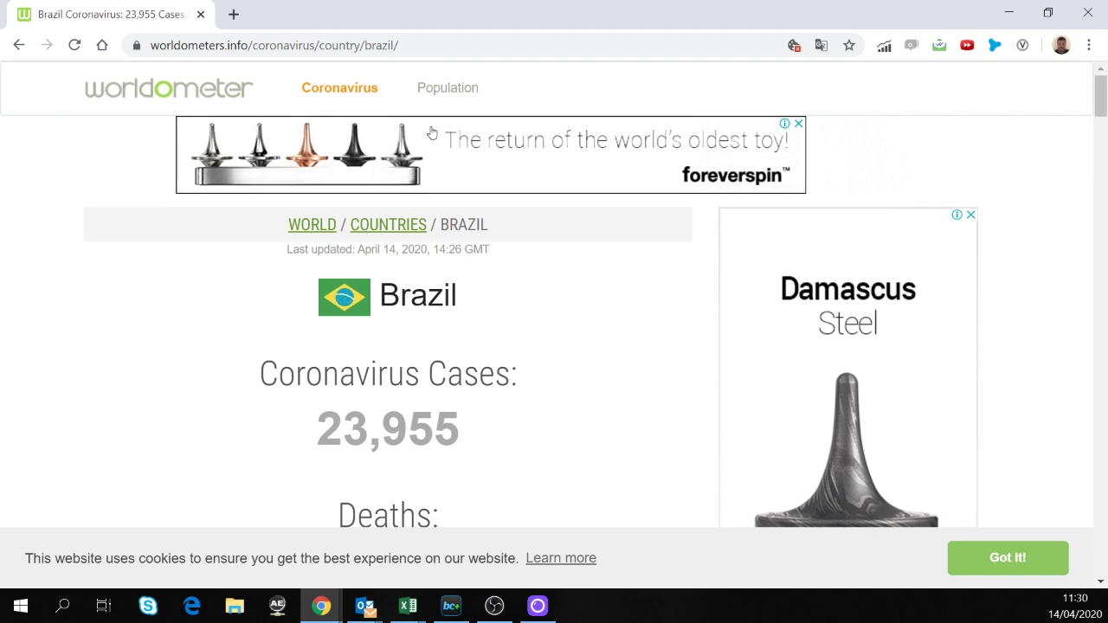
pyautogui.scroll(-9, 390, 322)
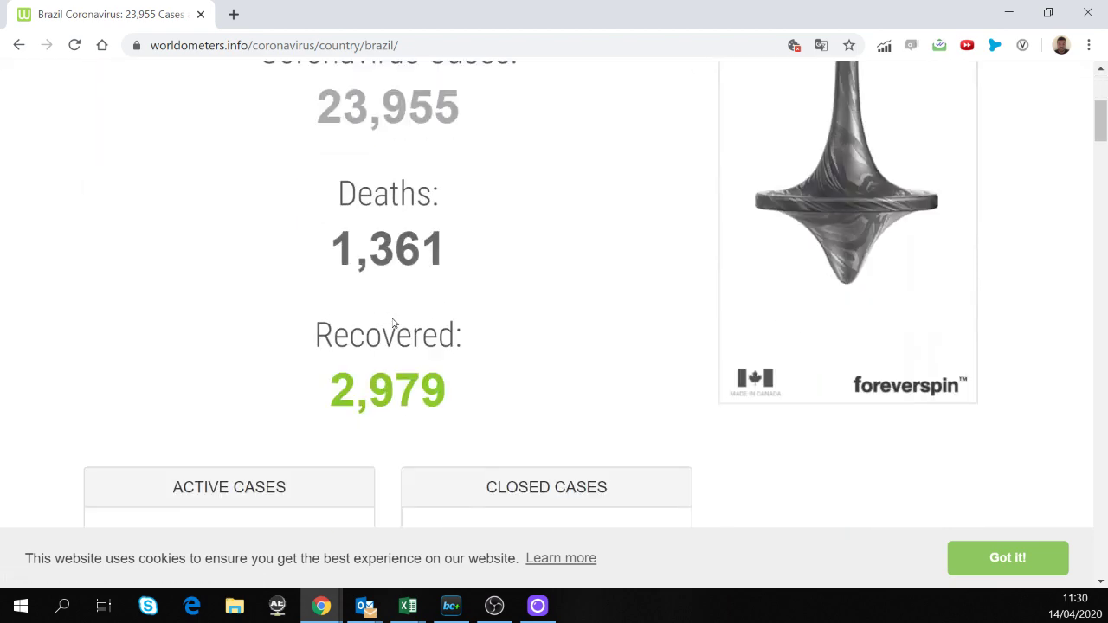
pyautogui.scroll(-7, 394, 323)
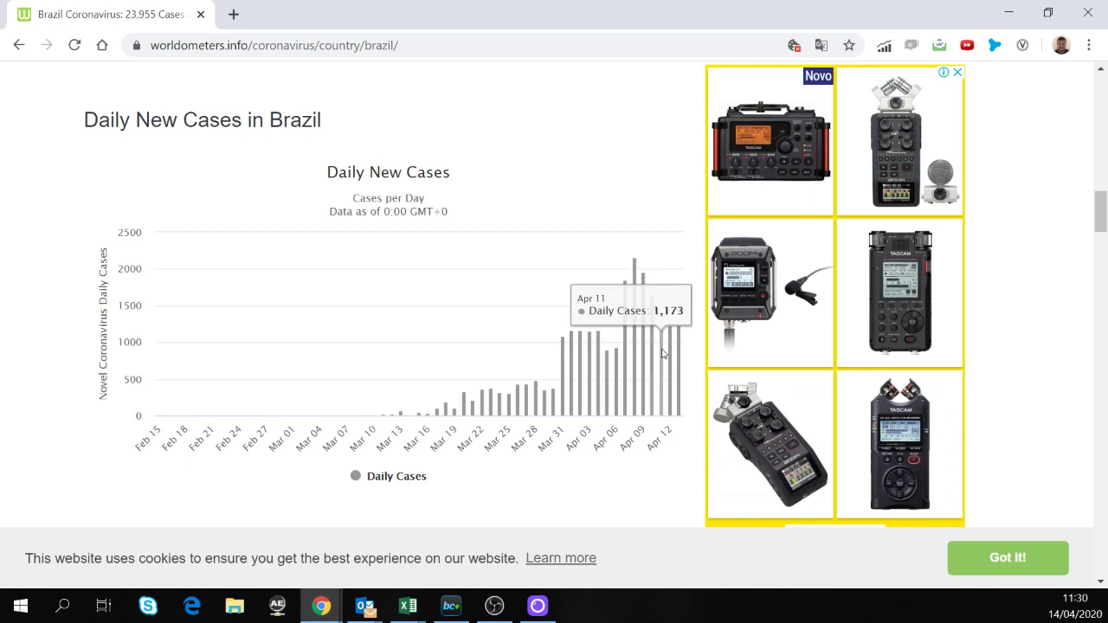
# Go back from Brazil's page to the worldwide country table and compare the countries' figures.
pyautogui.scroll(18, 668, 329)
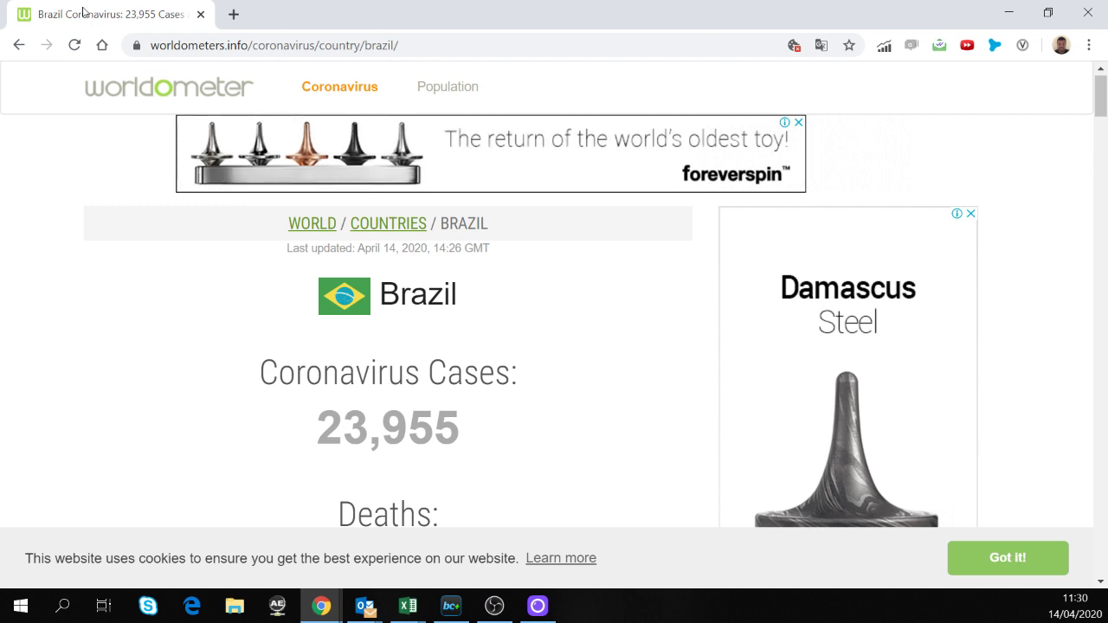
pyautogui.click(17, 46)
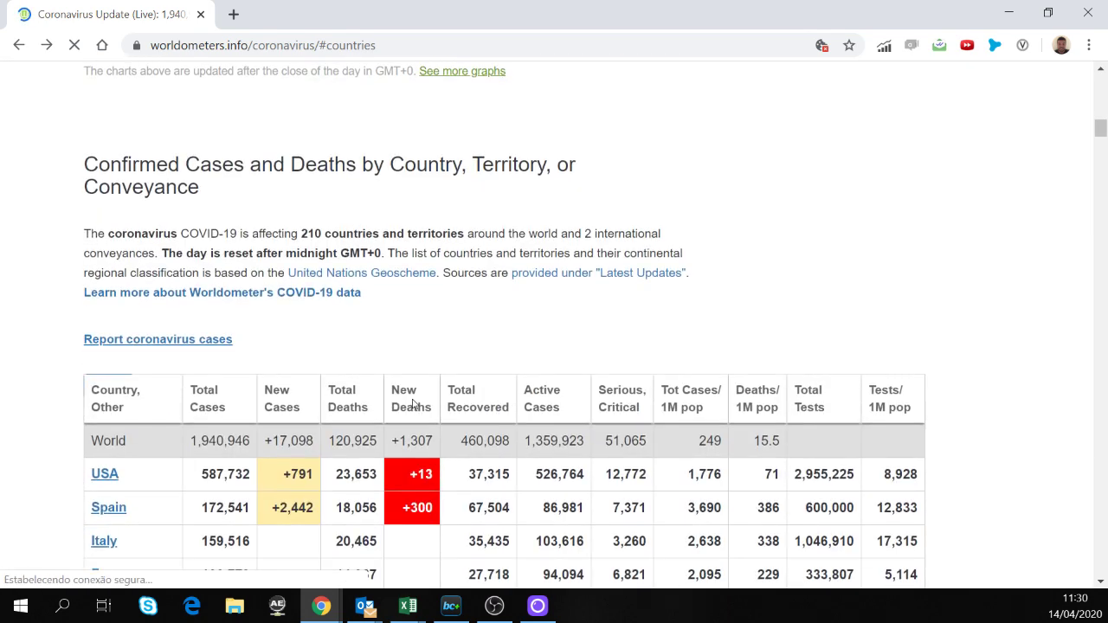
pyautogui.scroll(-5, 413, 404)
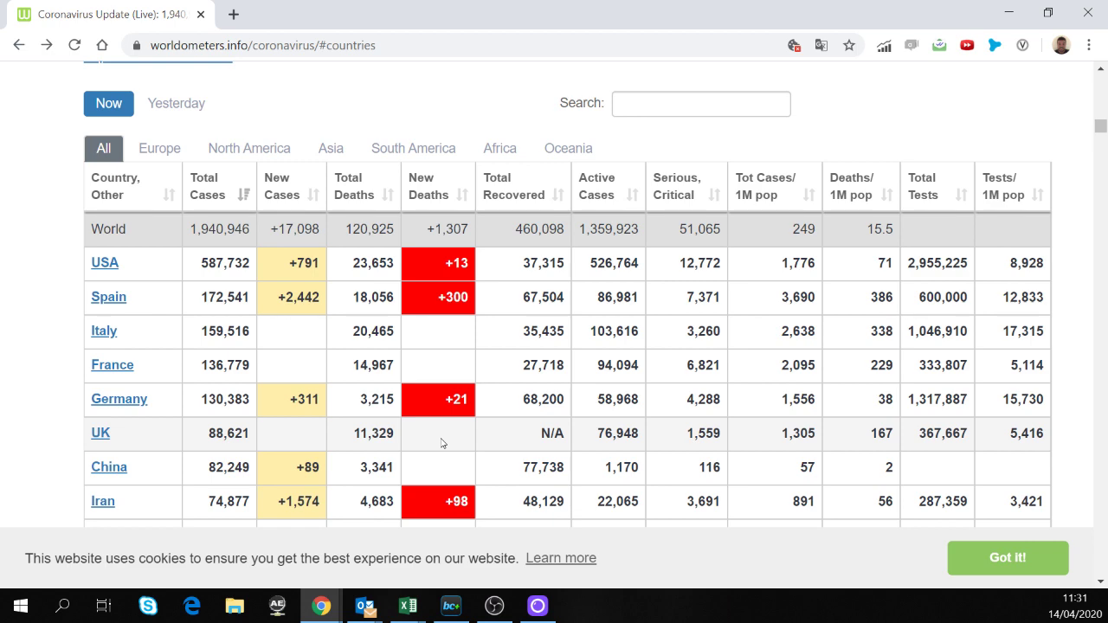
pyautogui.scroll(-2, 576, 501)
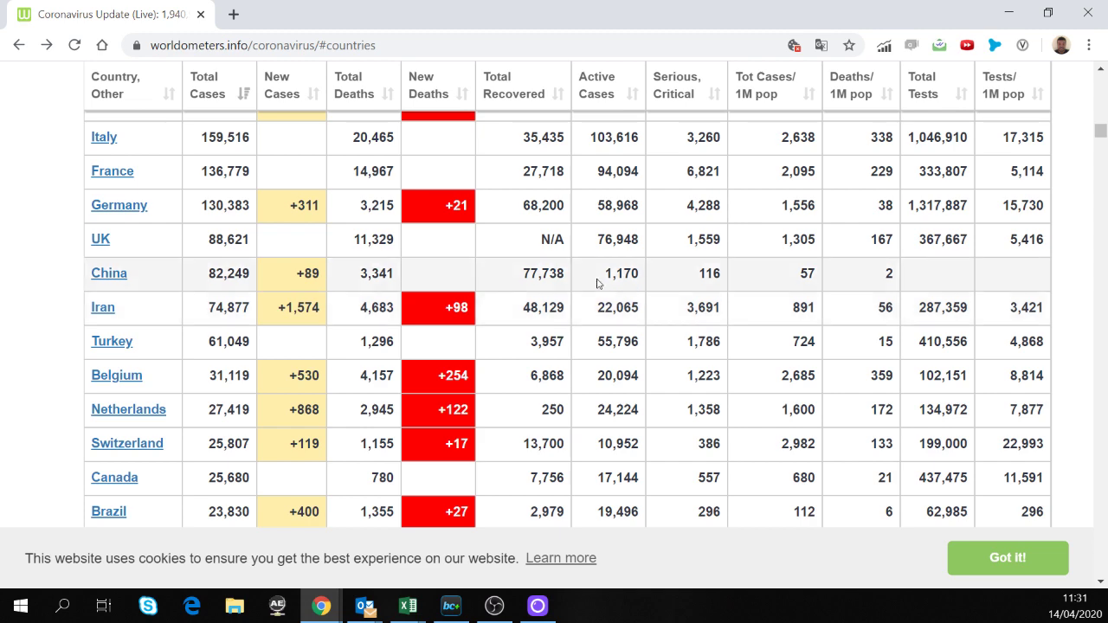
pyautogui.scroll(-3, 597, 283)
pyautogui.scroll(5, 596, 283)
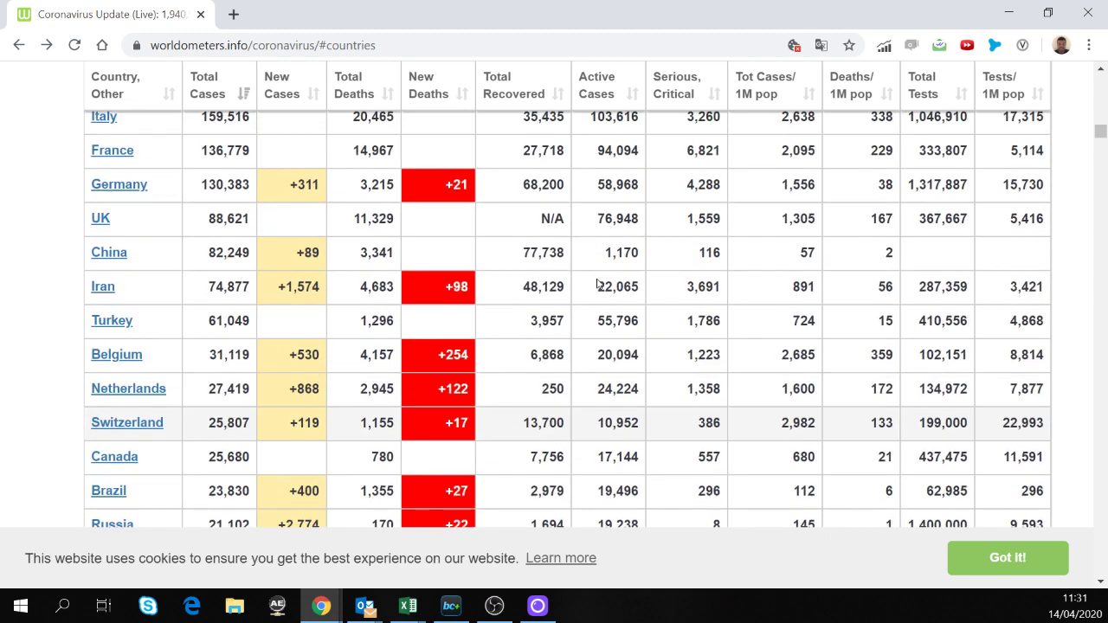
# Open the USA page from the worldwide country table and examine its overall totals and the state-by-state table.
pyautogui.scroll(-3, 604, 329)
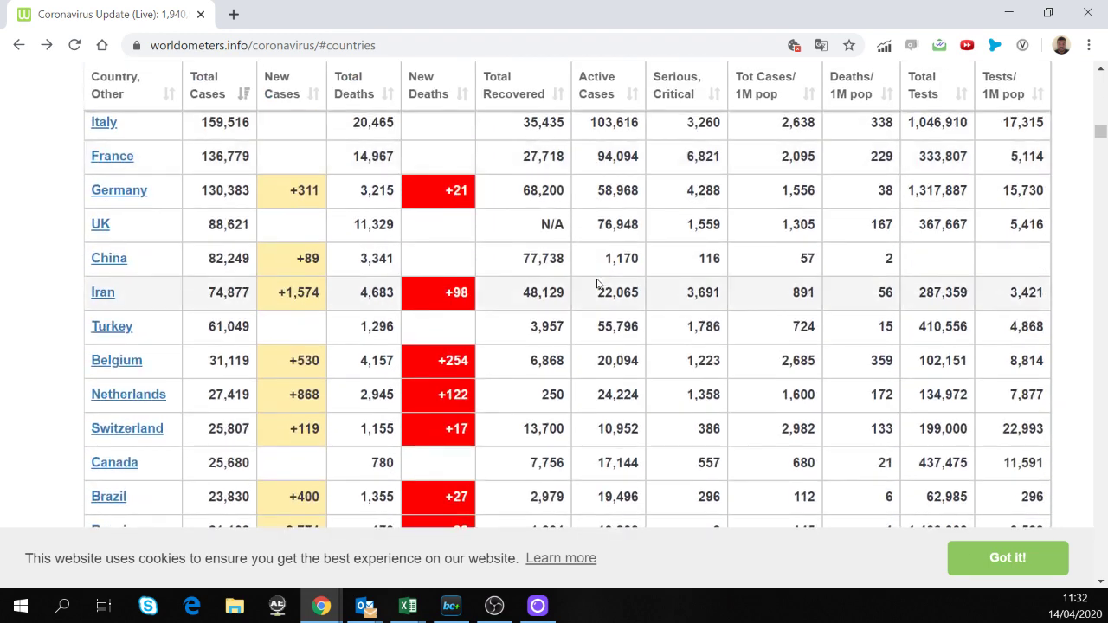
pyautogui.scroll(1, 215, 154)
pyautogui.scroll(1, 215, 153)
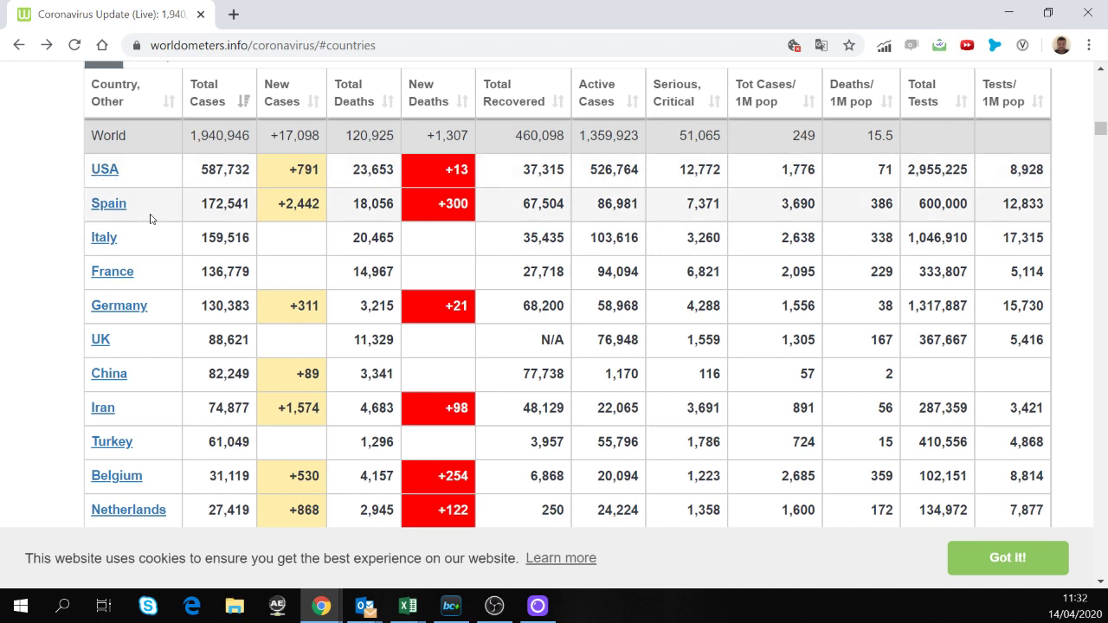
pyautogui.click(101, 173)
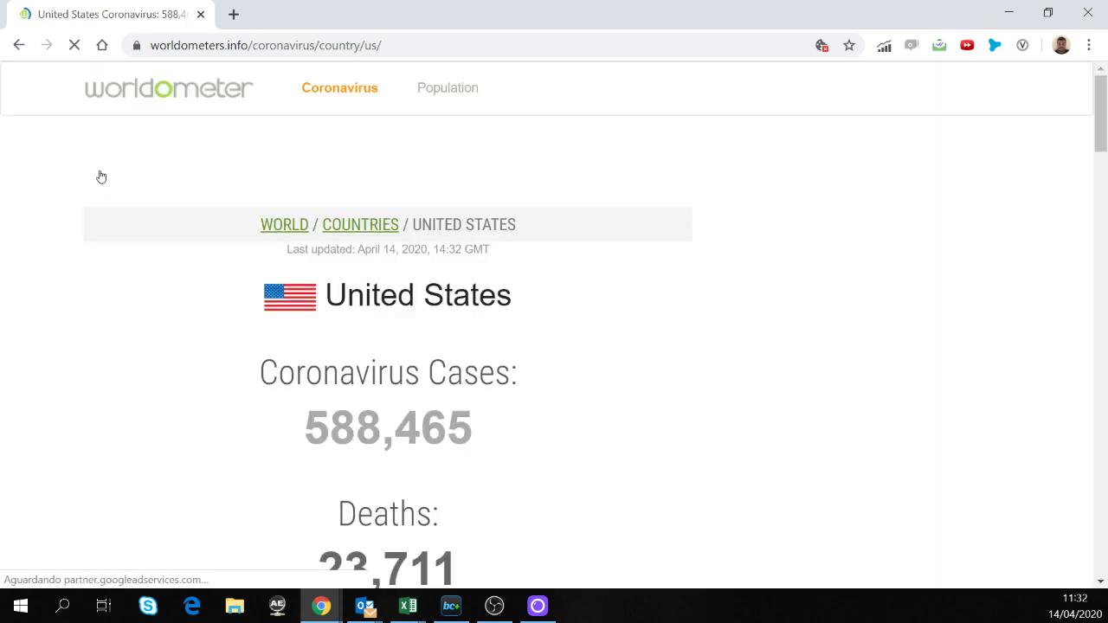
pyautogui.scroll(-5, 304, 344)
pyautogui.scroll(-6, 304, 345)
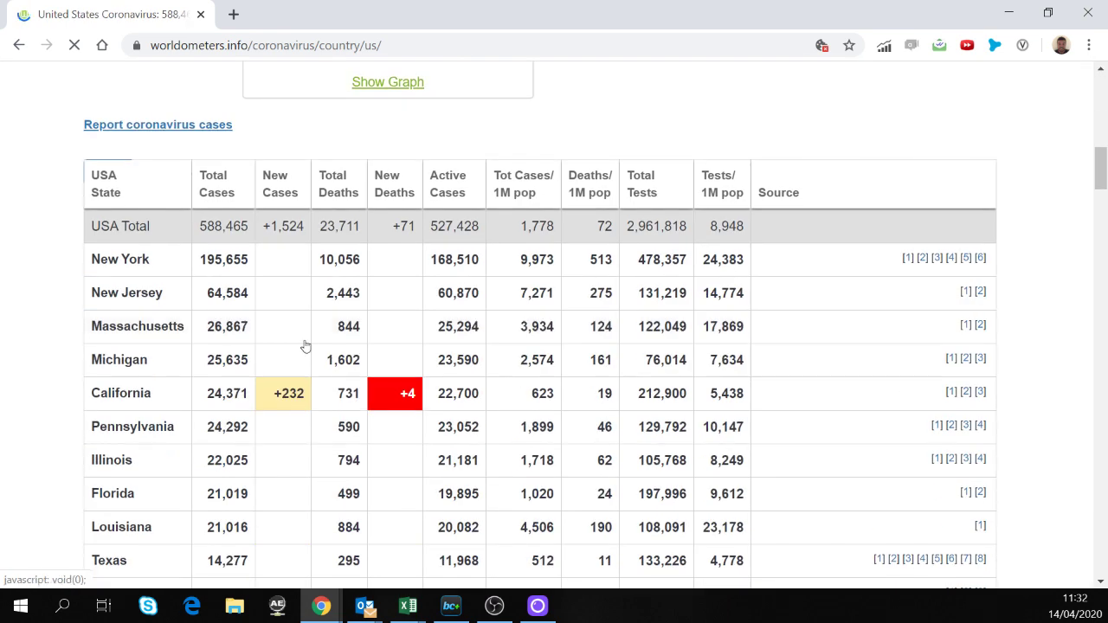
pyautogui.scroll(8, 304, 345)
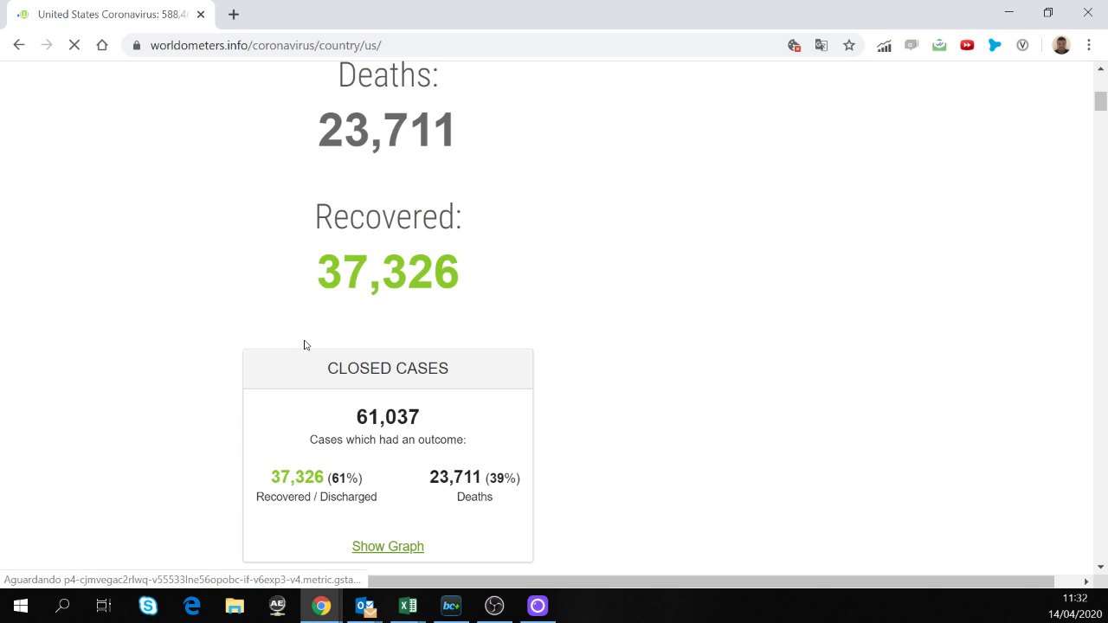
pyautogui.scroll(-12, 304, 345)
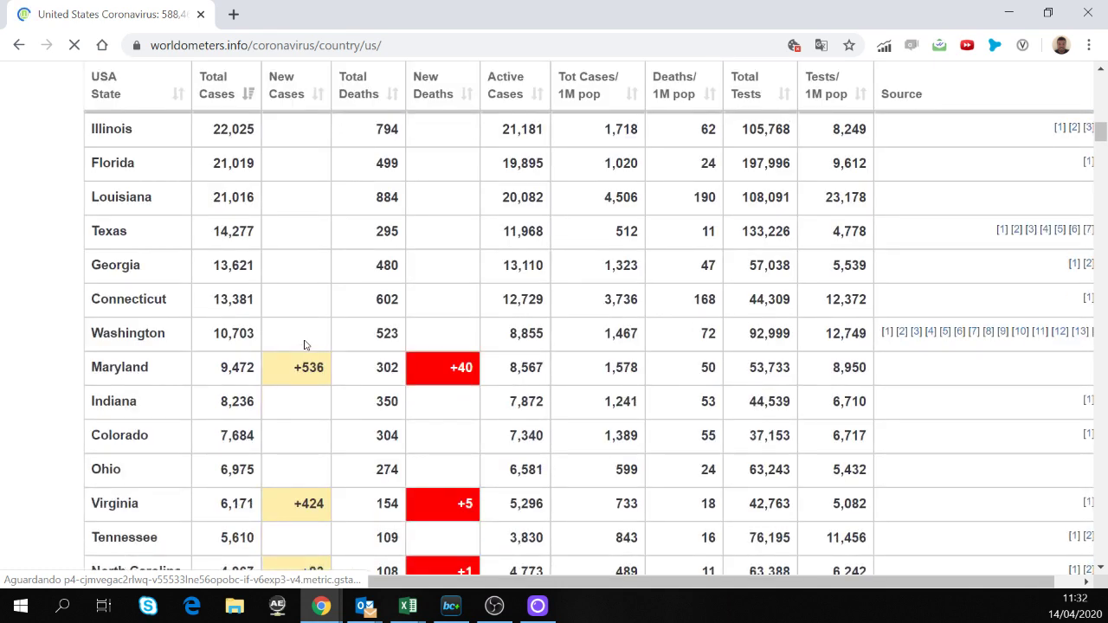
pyautogui.scroll(15, 304, 344)
pyautogui.scroll(-2, 304, 344)
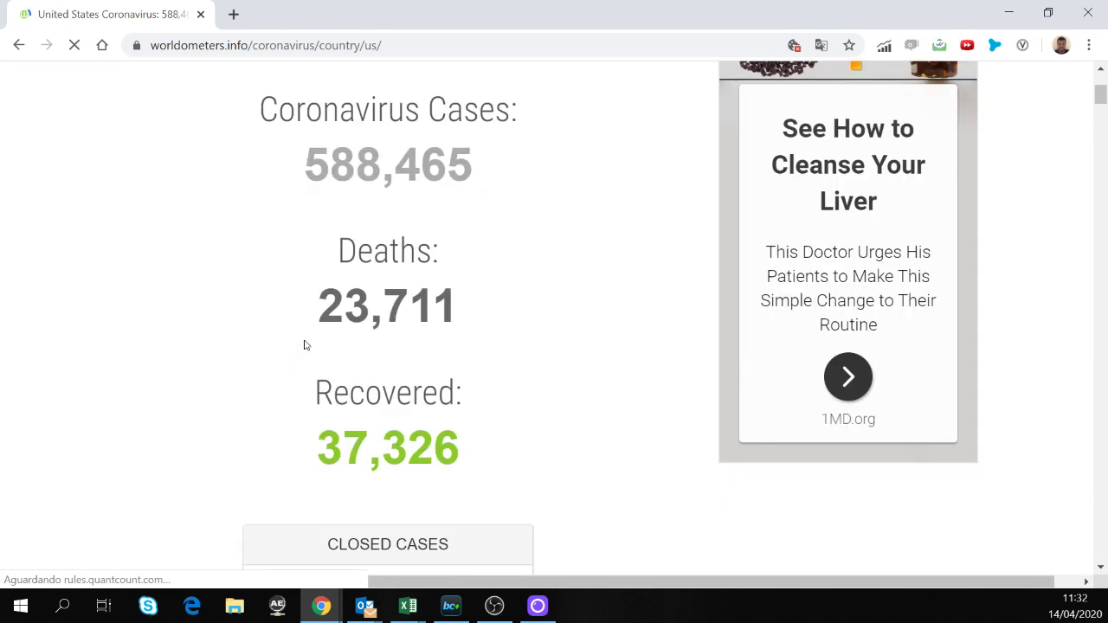
pyautogui.scroll(-5, 304, 345)
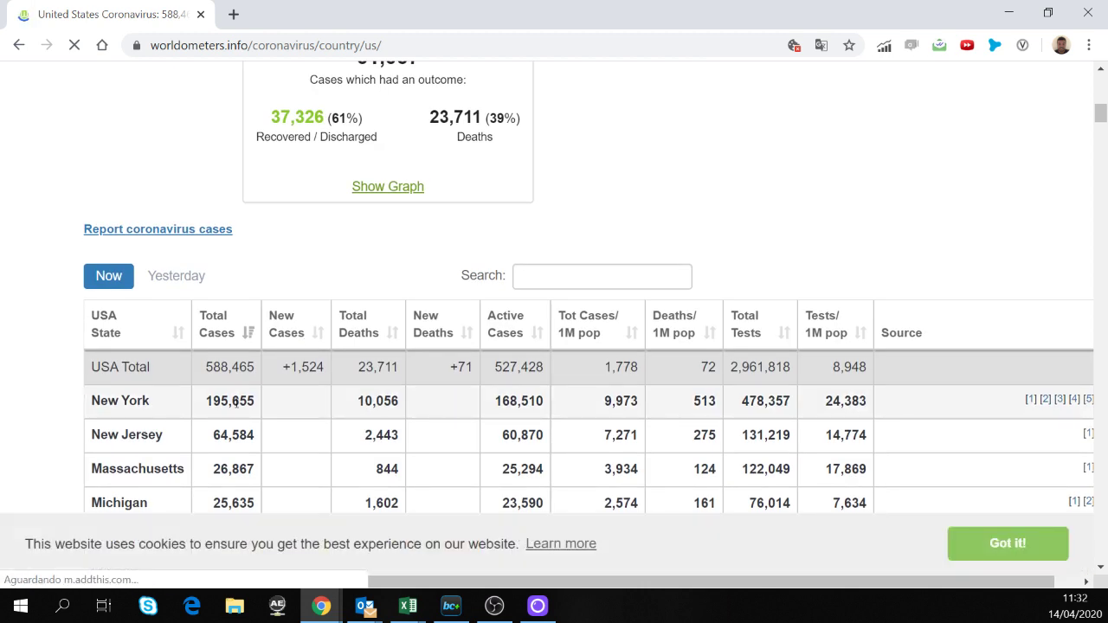
# Show yesterday's figures in the USA state table and compare the states' new cases and new deaths.
pyautogui.click(171, 286)
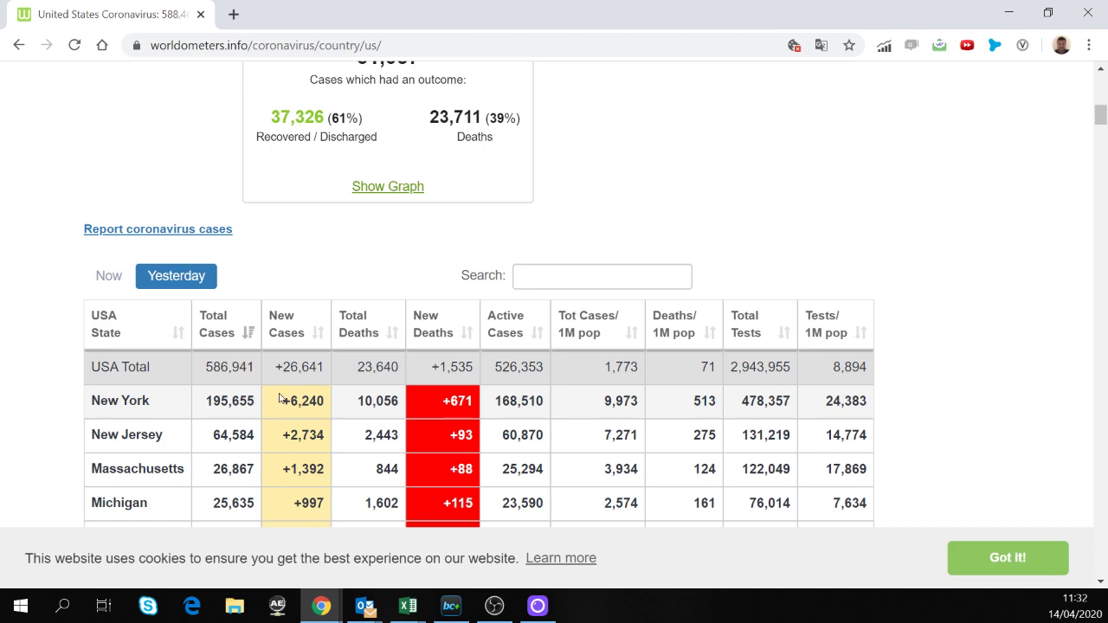
pyautogui.scroll(-2, 277, 396)
pyautogui.scroll(-7, 307, 186)
pyautogui.scroll(3, 306, 182)
pyautogui.scroll(4, 306, 187)
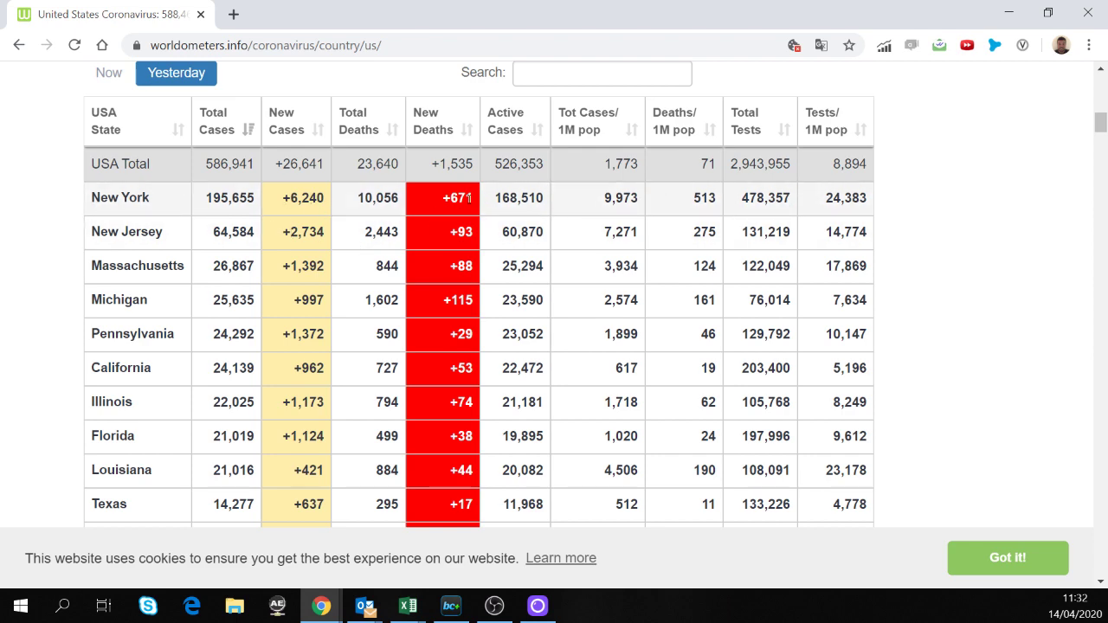
# Return from the USA page to the worldwide country table and review the leading countries' figures.
pyautogui.hotkey('alt', 'Left')
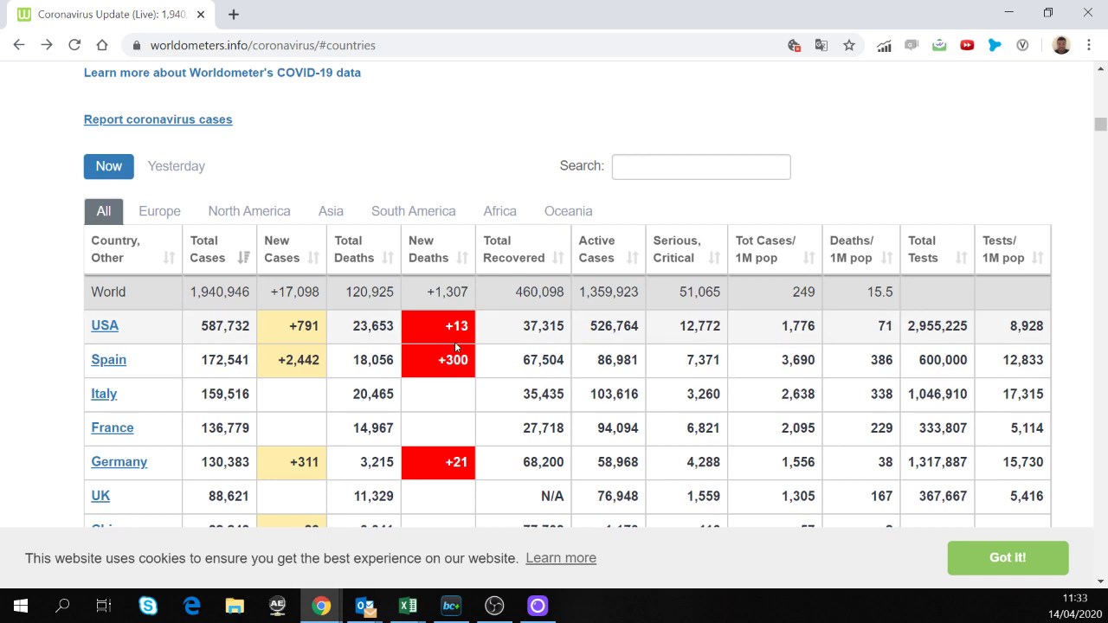
pyautogui.scroll(-2, 456, 347)
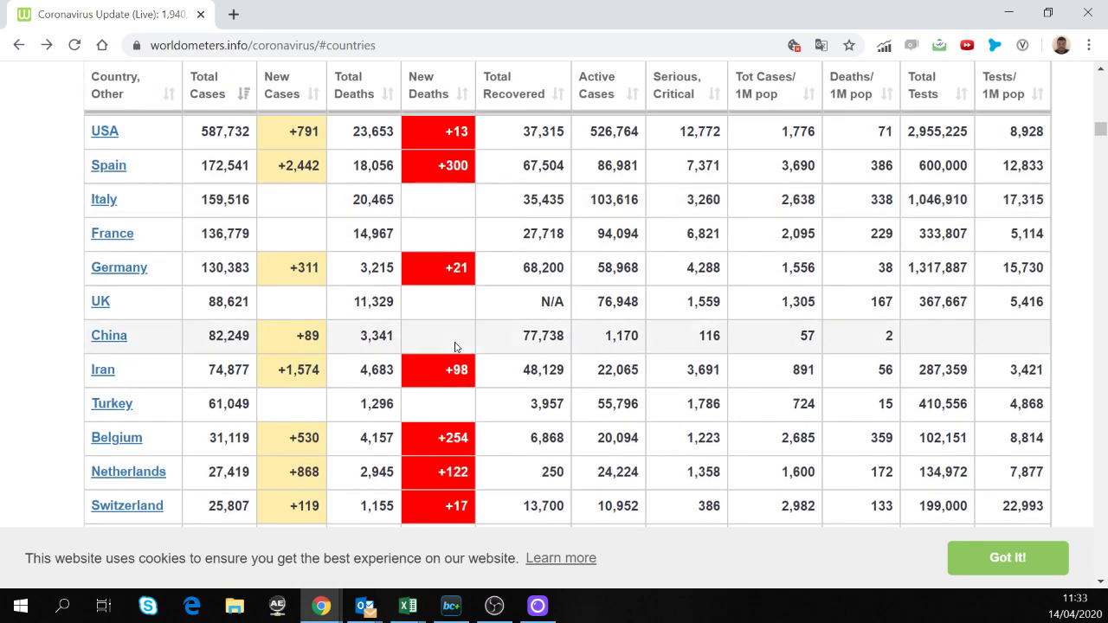
pyautogui.scroll(1, 457, 348)
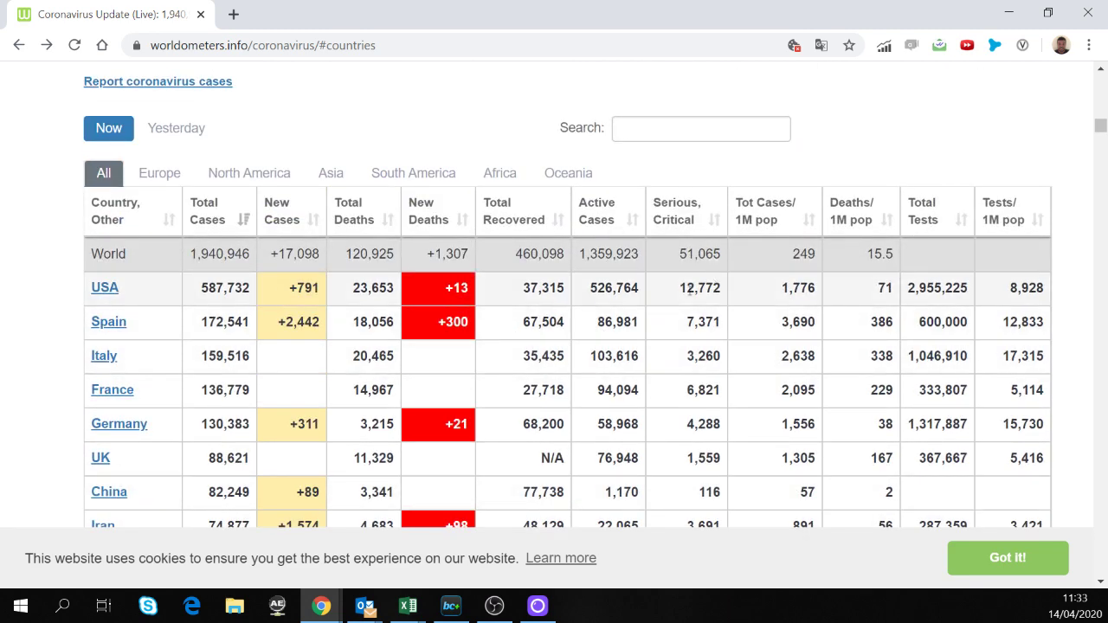
pyautogui.scroll(2, 688, 291)
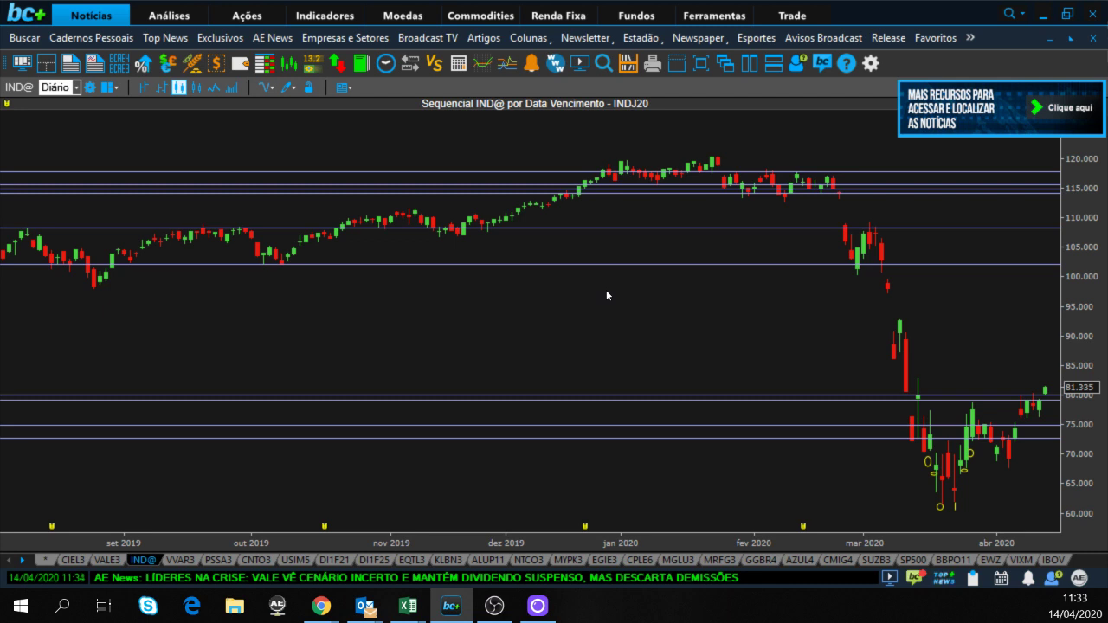
# Switch to bc+, view earlier history on the daily IND@ chart and bring up the VALE3 chart.
pyautogui.scroll(5, 607, 313)
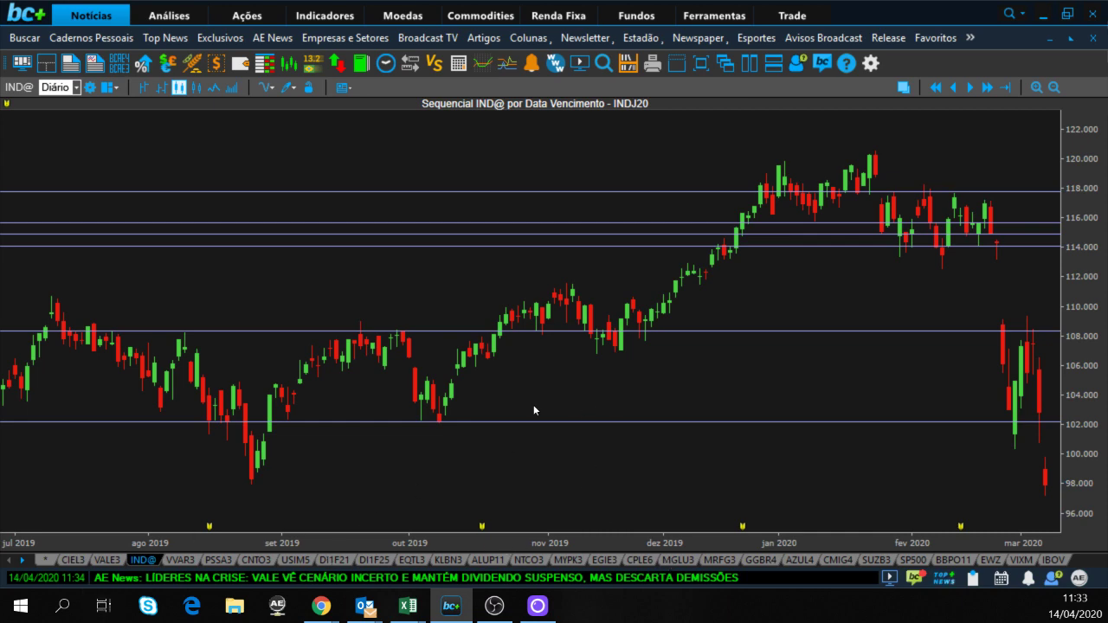
pyautogui.hotkey('ctrl', 'Tab')
pyautogui.hotkey('ctrl', 'Tab')
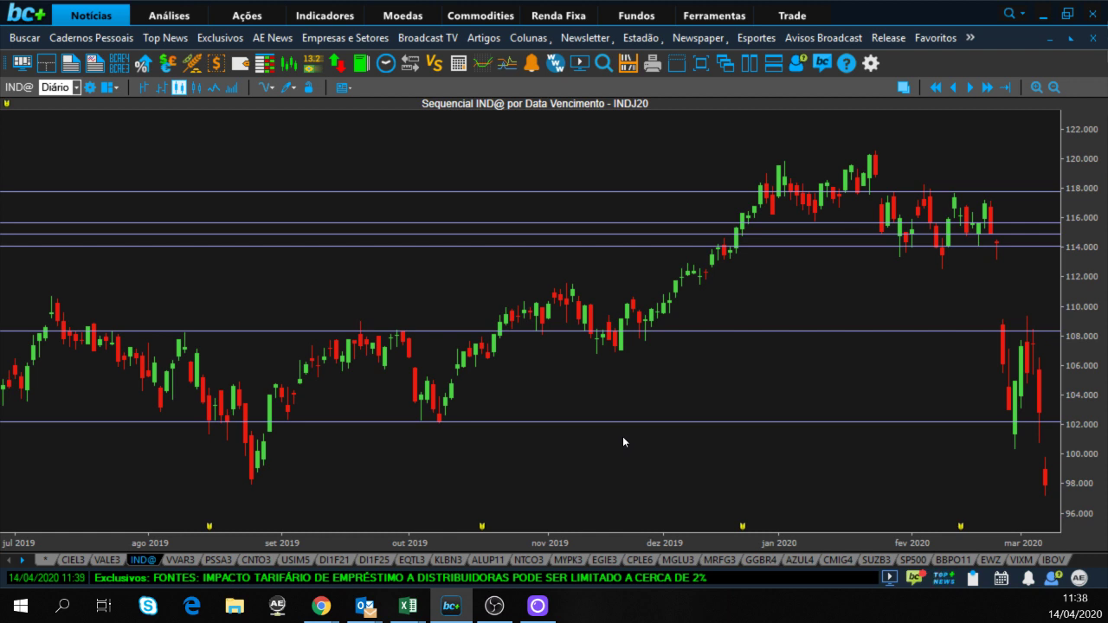
pyautogui.click(115, 561)
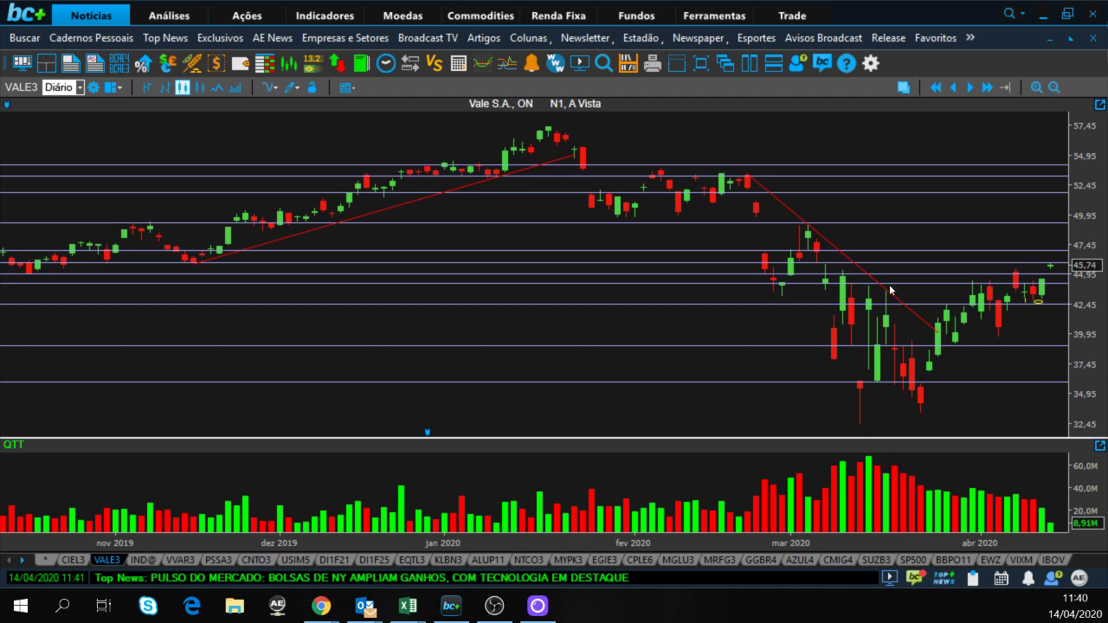
# Switch from the VALE3 chart through the open windows to the Empresas e Setores news list.
pyautogui.hotkey('alt', 'Tab')
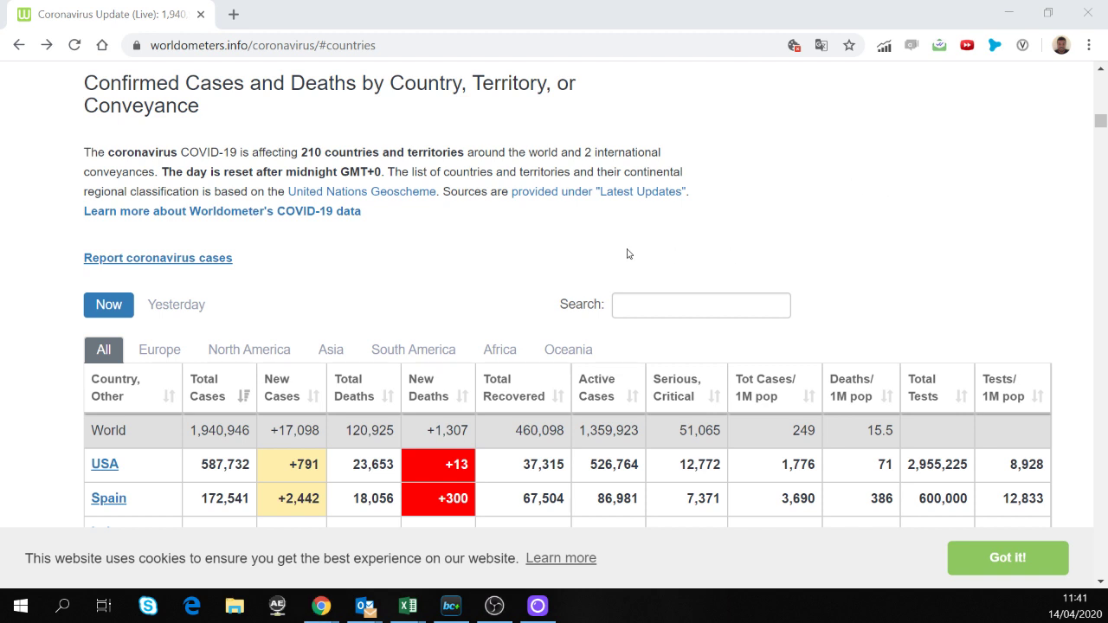
pyautogui.hotkey('alt', 'Tab')
pyautogui.hotkey('alt', 'Tab')
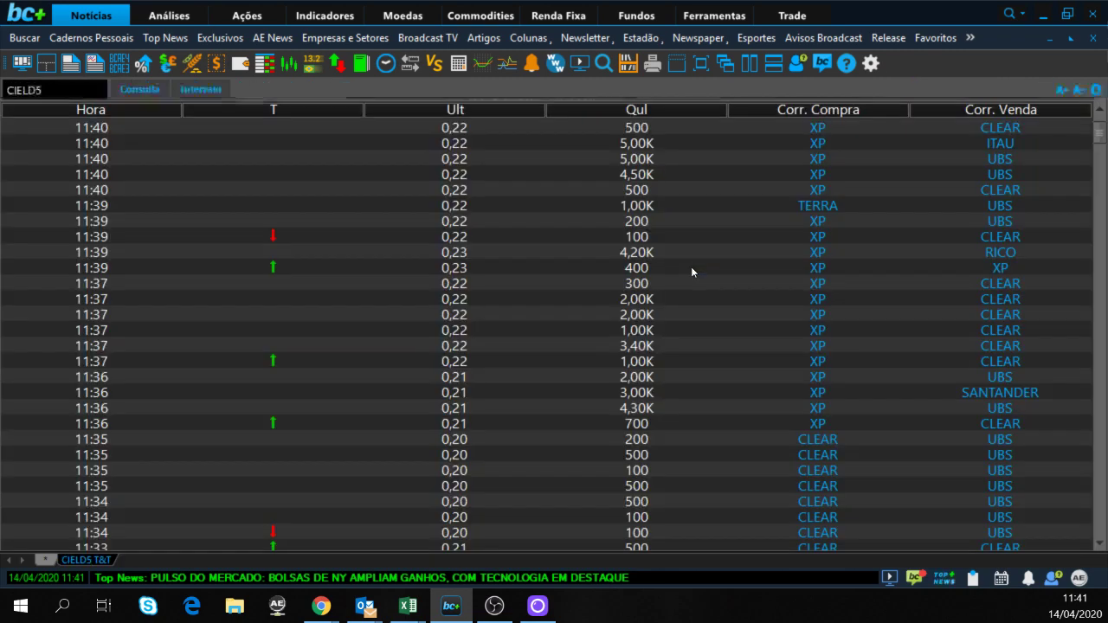
pyautogui.hotkey('alt', 'Tab')
pyautogui.hotkey('alt', 'Tab')
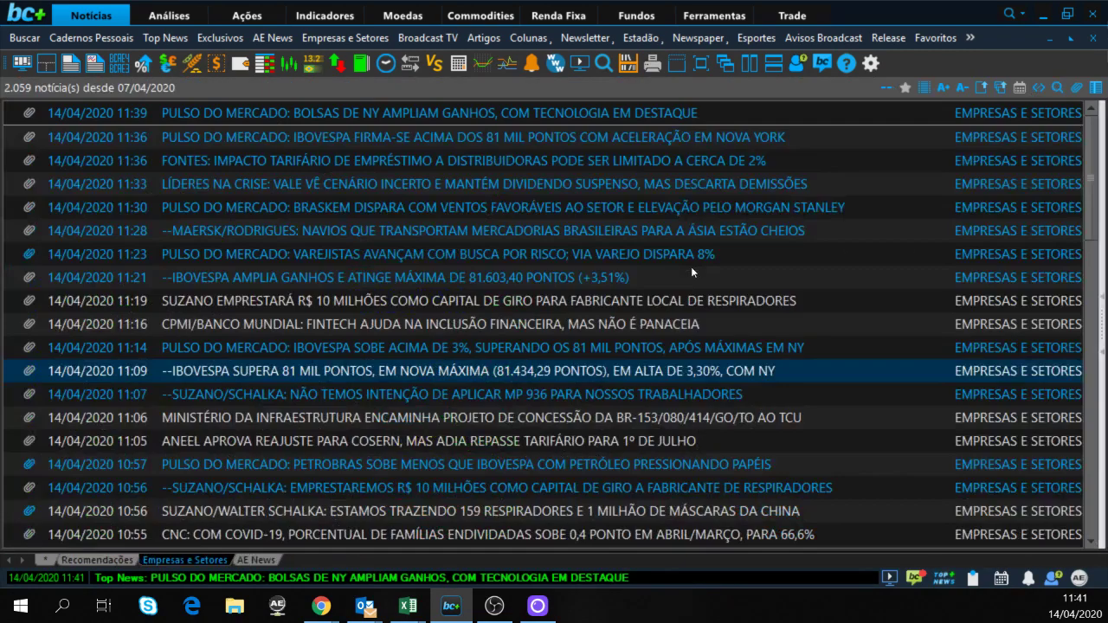
# Search today's Empresas e Setores news for "minerio de ferro", read the article on iron ore's close in Qingdao and close it.
pyautogui.click(1057, 88)
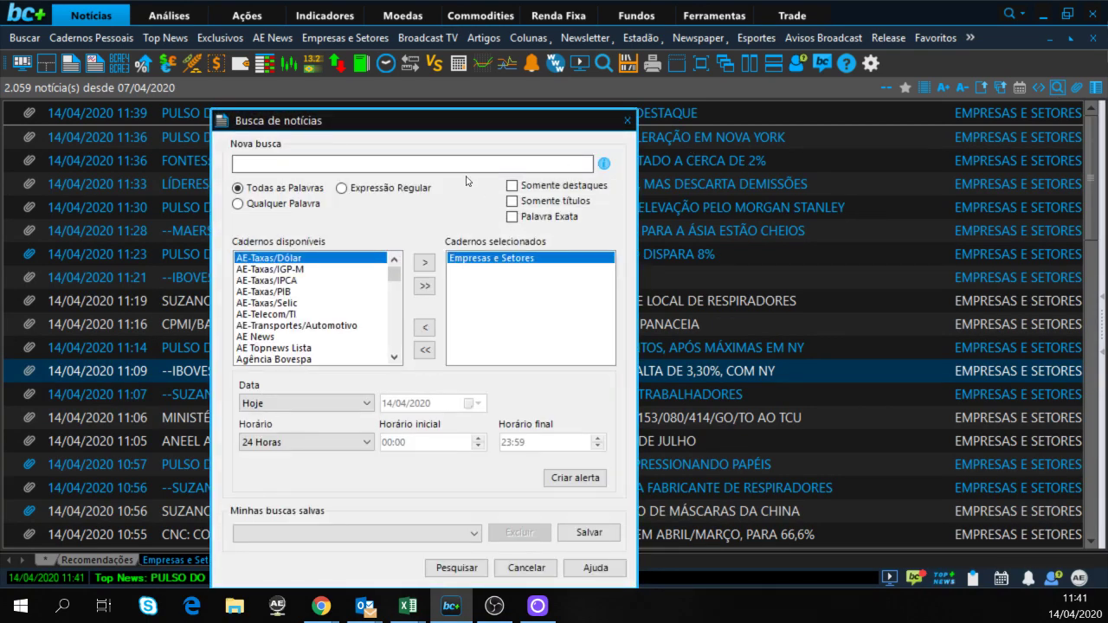
pyautogui.click(280, 161)
pyautogui.write('minério')
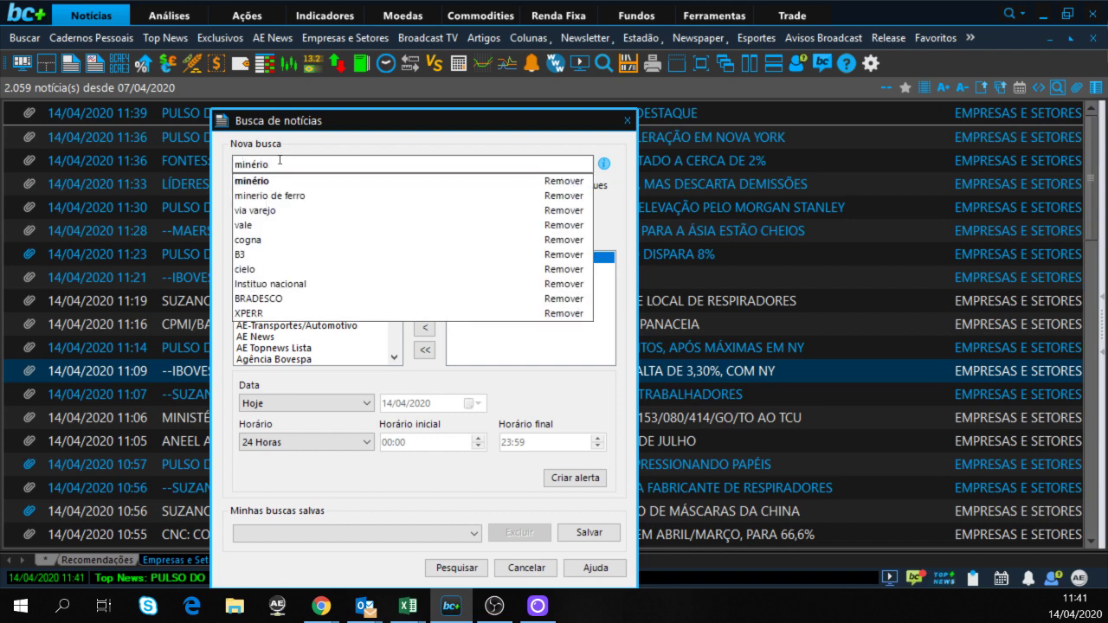
pyautogui.click(247, 197)
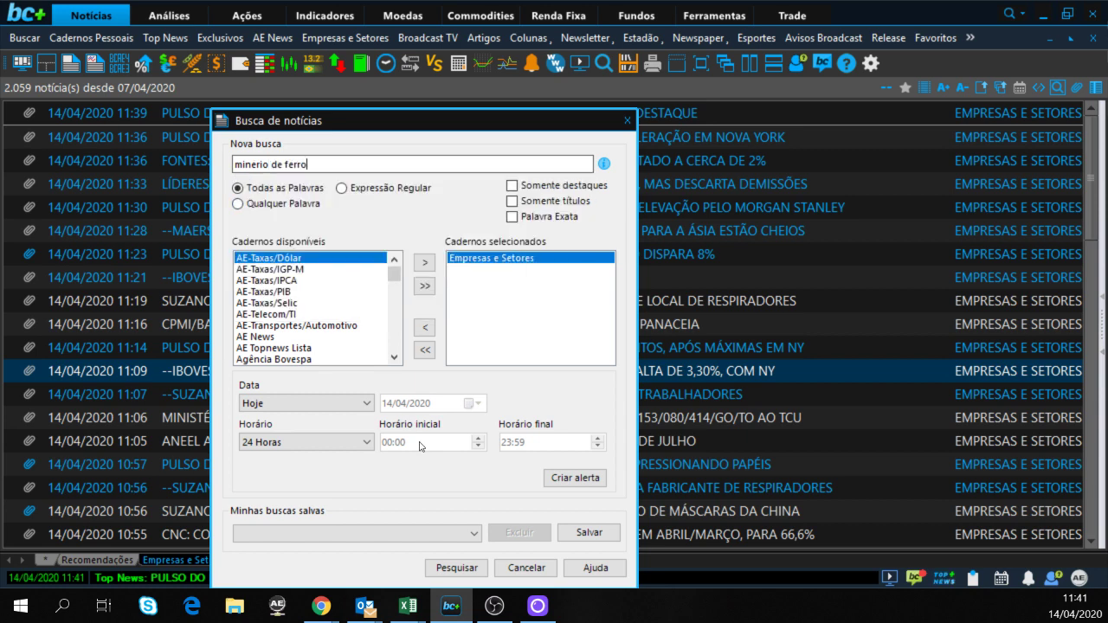
pyautogui.click(473, 570)
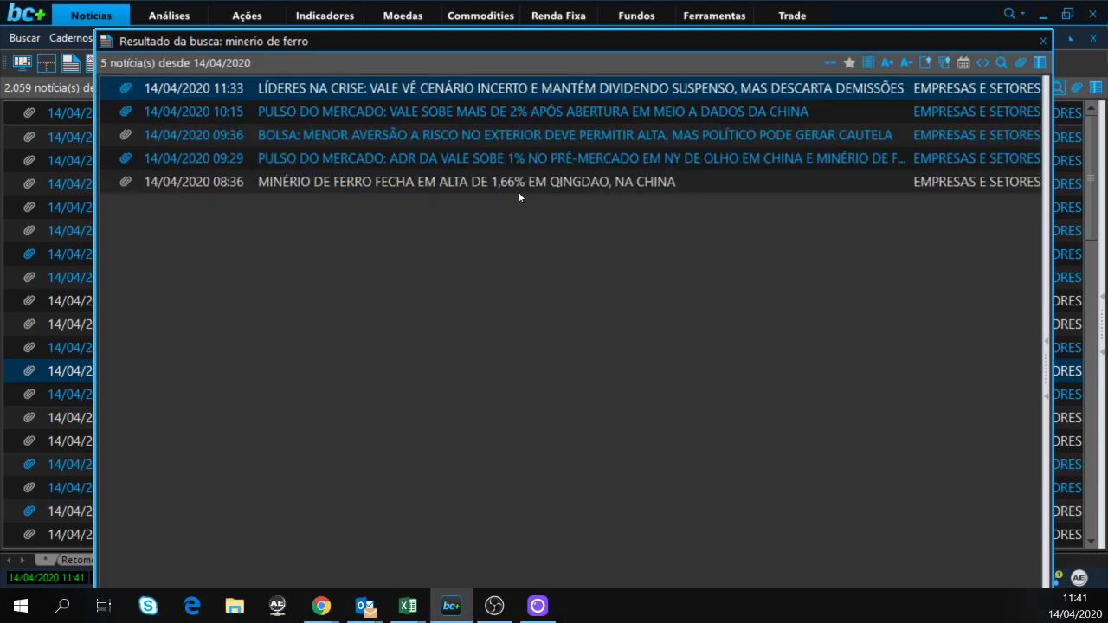
pyautogui.doubleClick(518, 181)
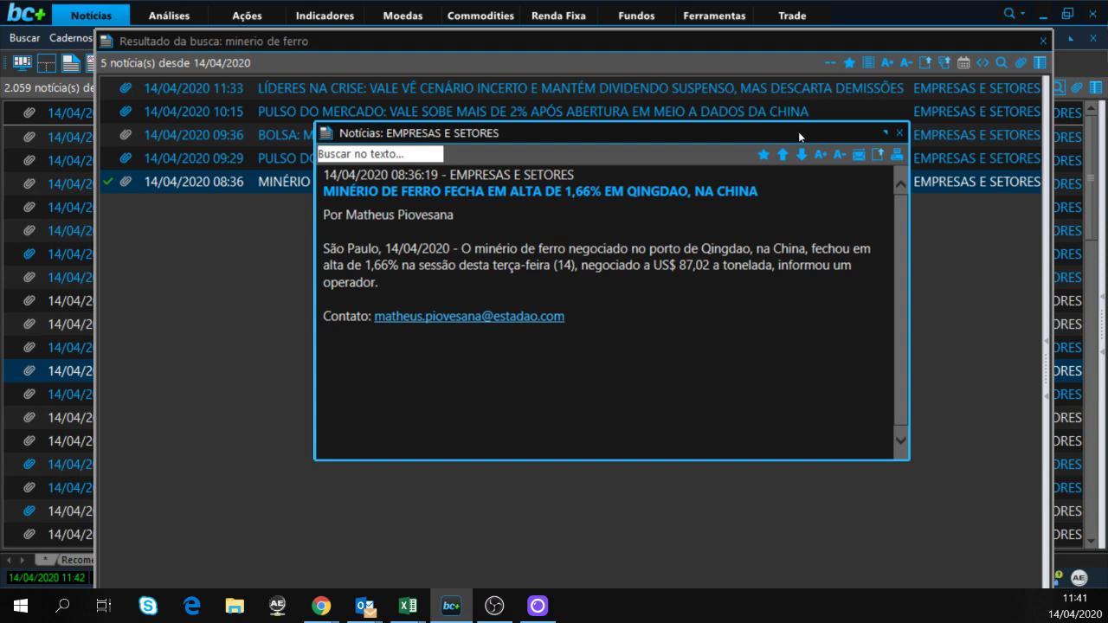
pyautogui.click(900, 133)
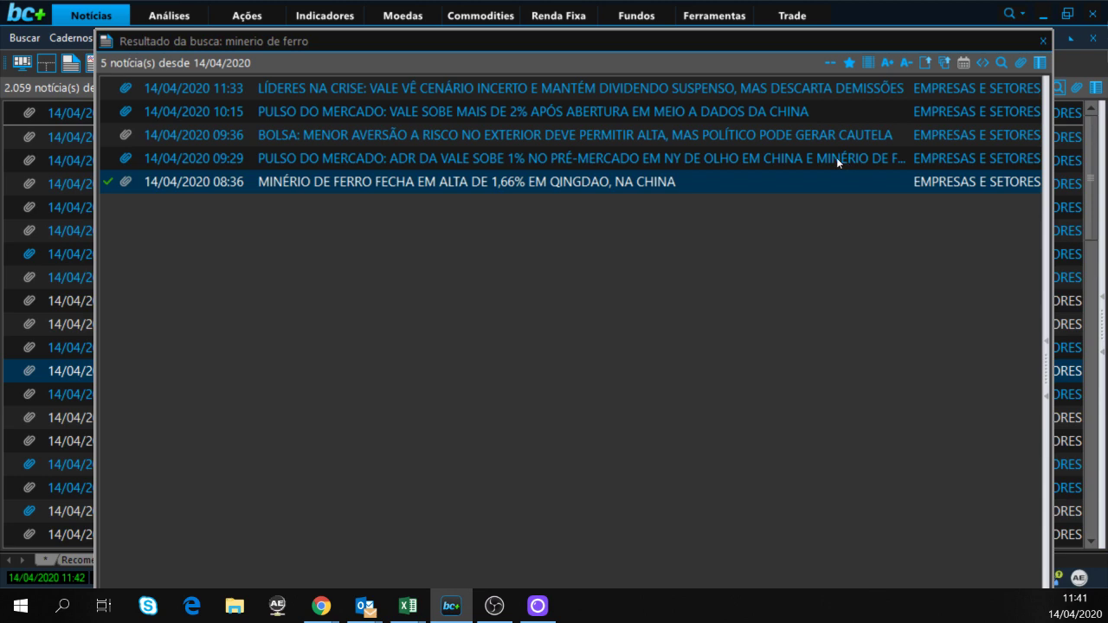
# Open the article "Líderes na crise: Vale vê cenário incerto" from the search results and read its introduction up to the interview.
pyautogui.doubleClick(559, 87)
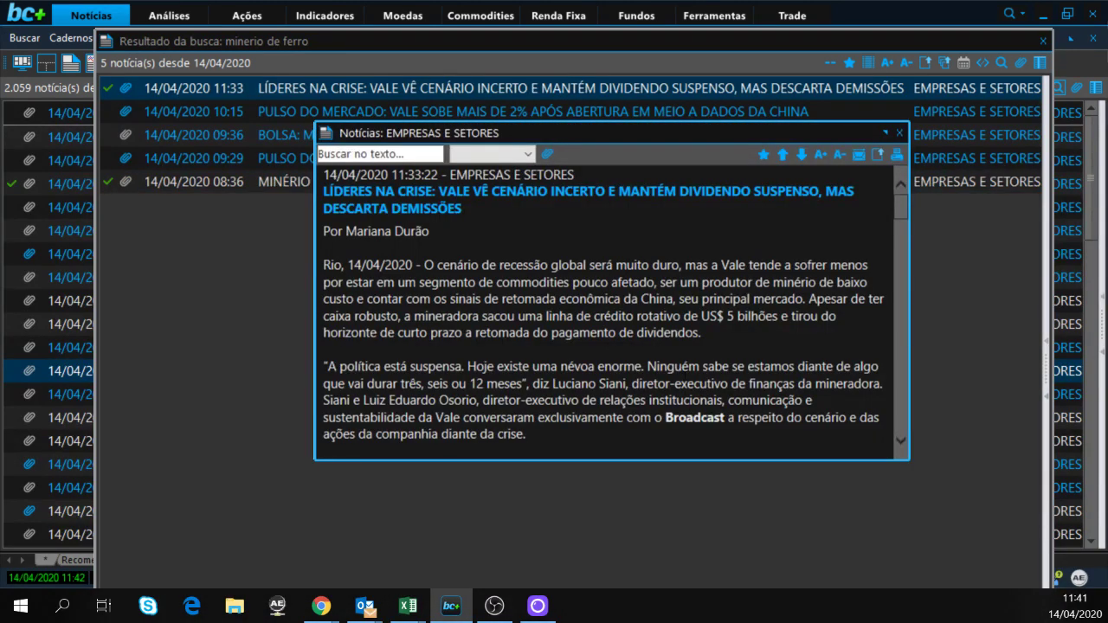
pyautogui.scroll(-1, 611, 312)
pyautogui.scroll(1, 612, 312)
pyautogui.scroll(-1, 611, 312)
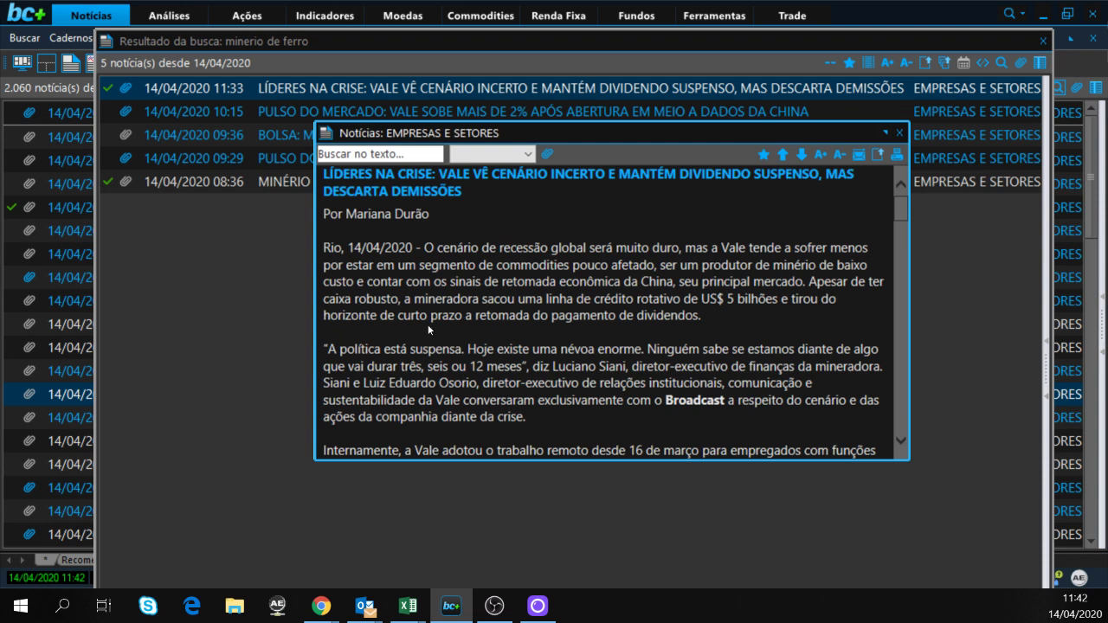
pyautogui.scroll(-2, 428, 324)
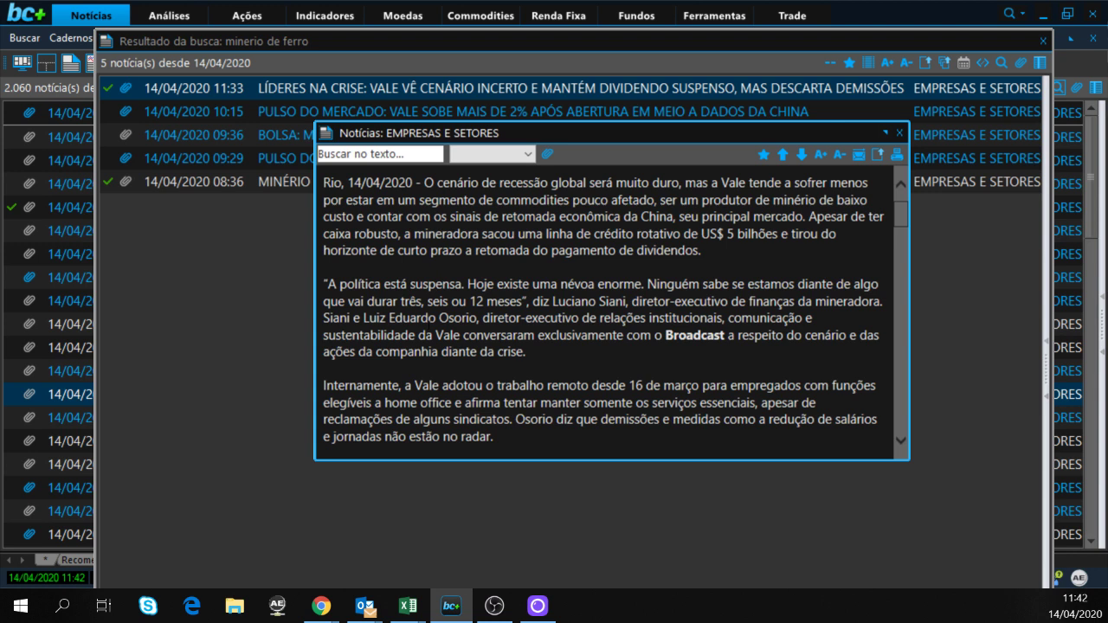
pyautogui.scroll(-1, 428, 328)
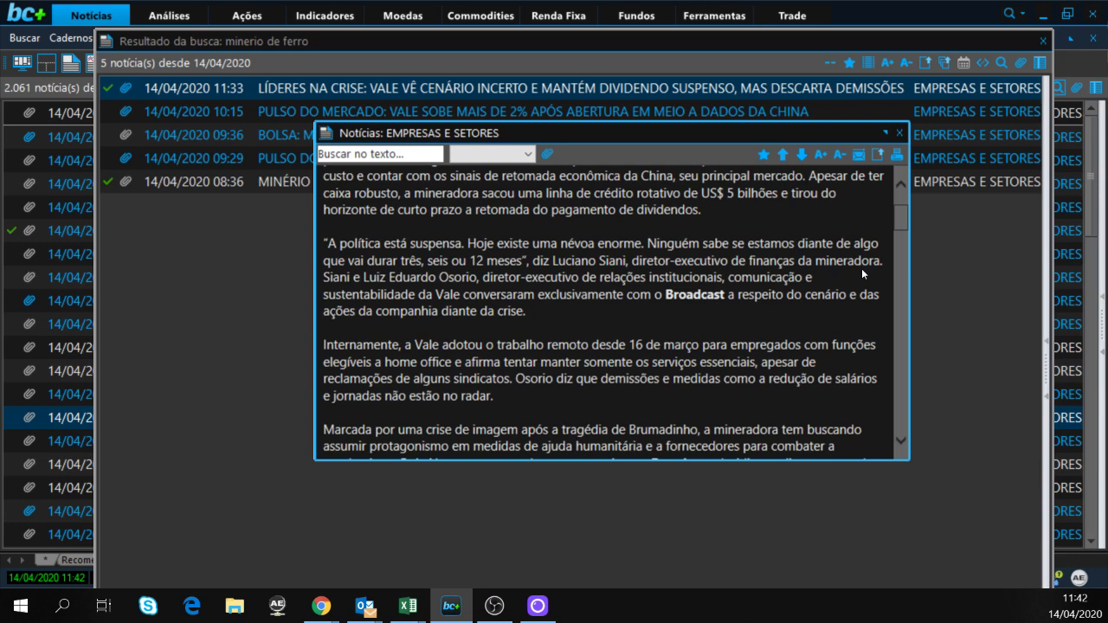
pyautogui.scroll(-1, 861, 268)
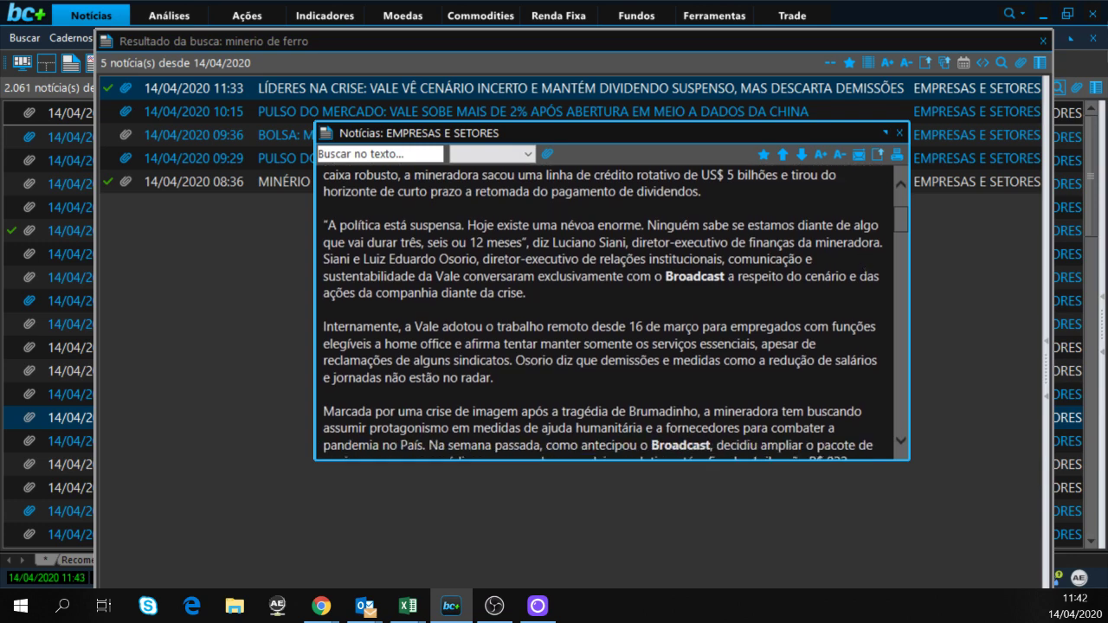
pyautogui.scroll(-5, 862, 269)
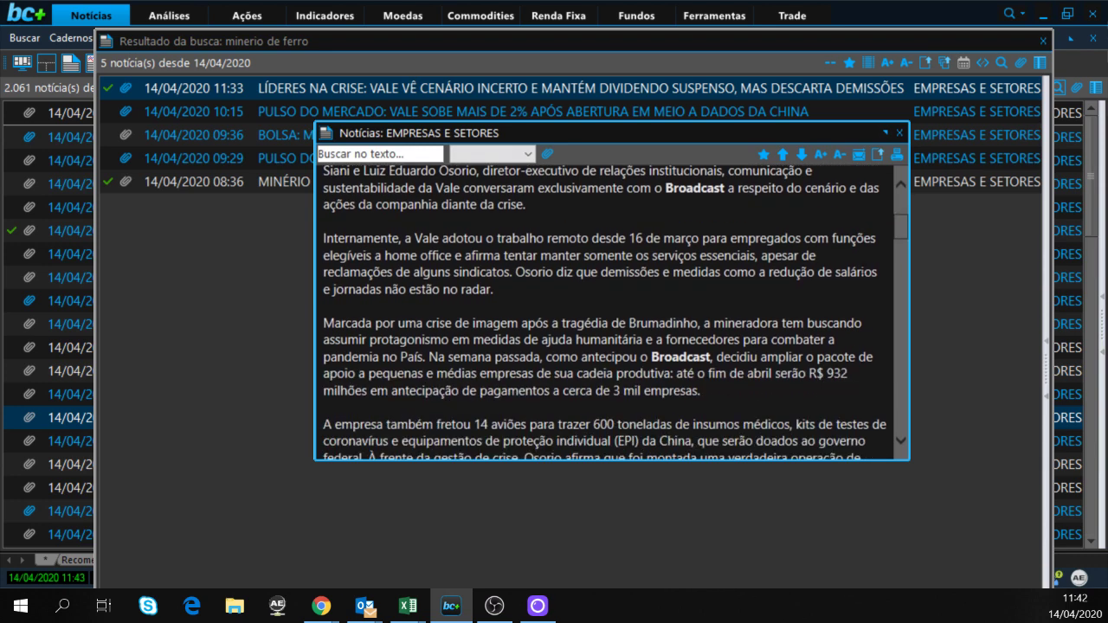
pyautogui.scroll(5, 861, 268)
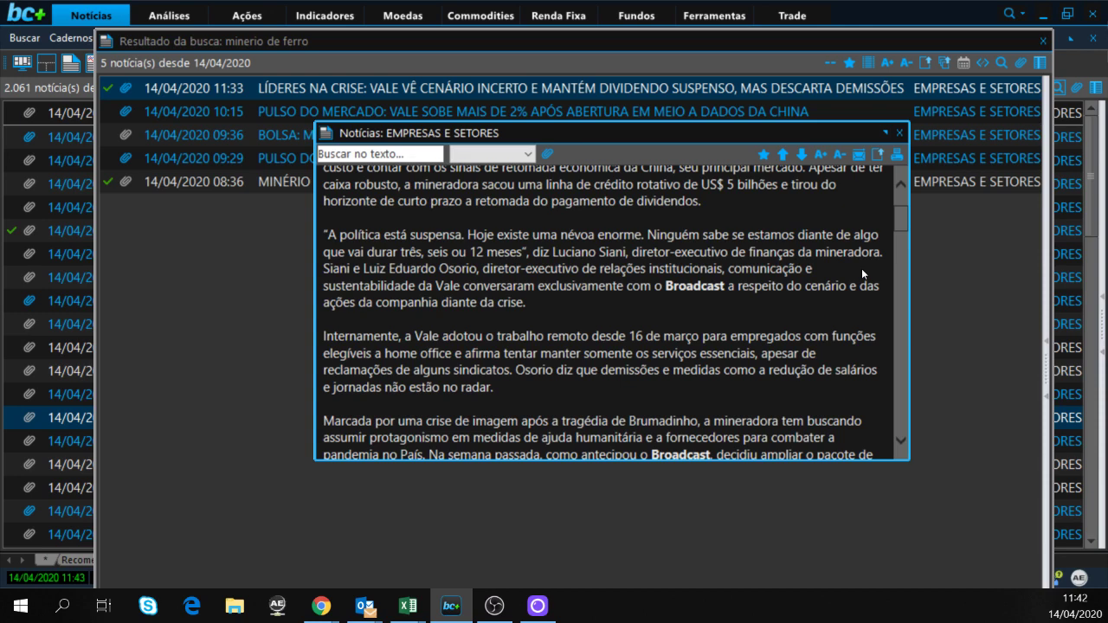
pyautogui.scroll(-10, 862, 268)
pyautogui.scroll(4, 862, 274)
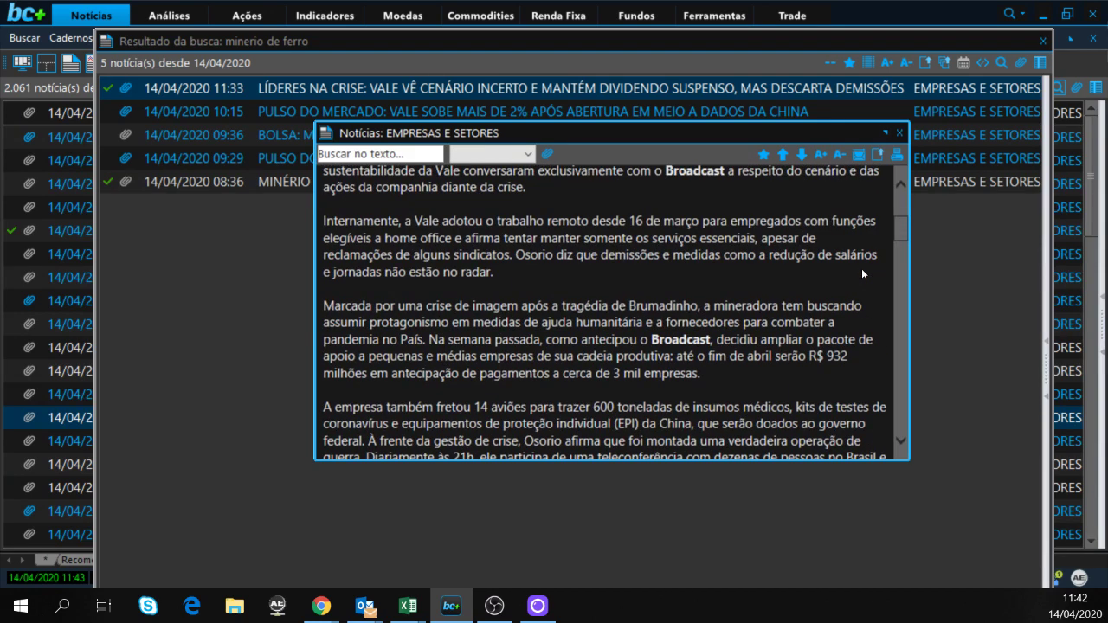
pyautogui.scroll(-2, 861, 273)
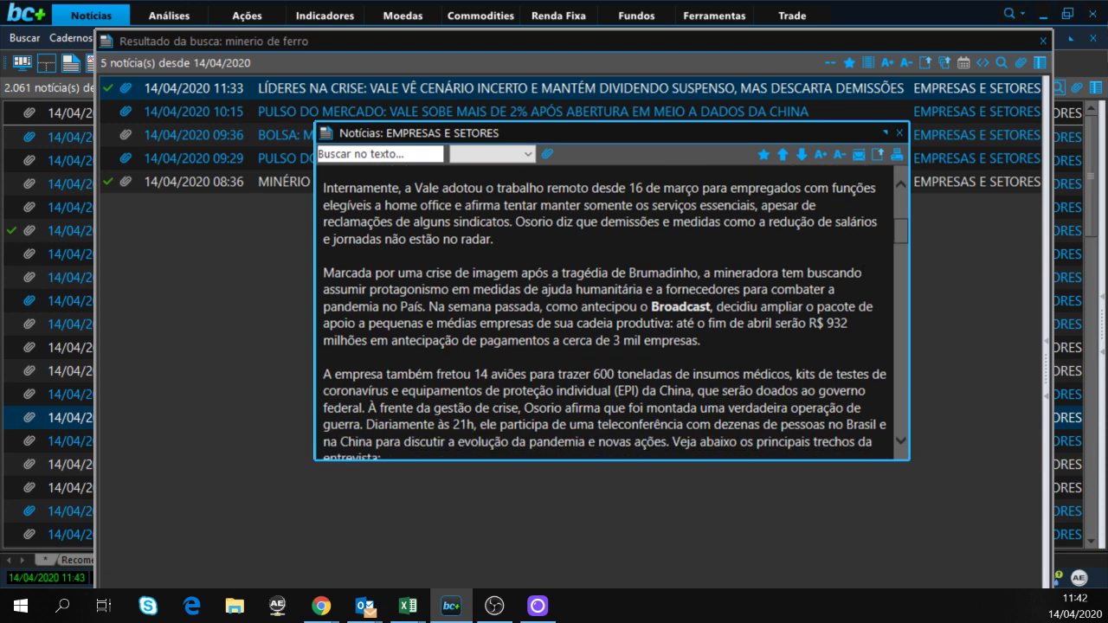
pyautogui.scroll(-3, 861, 273)
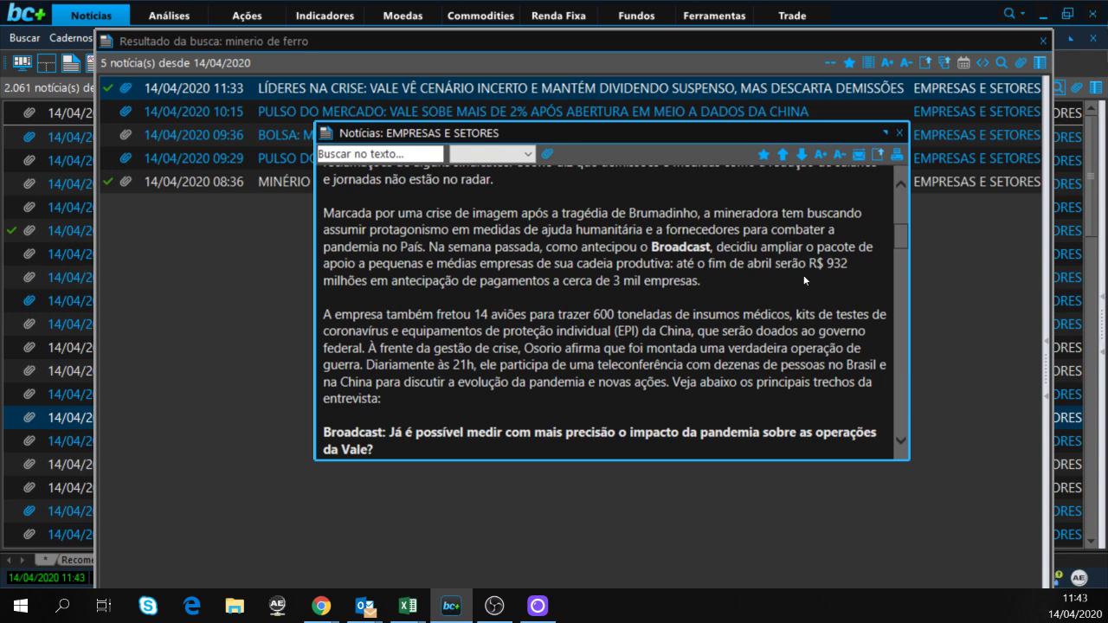
pyautogui.scroll(-1, 803, 274)
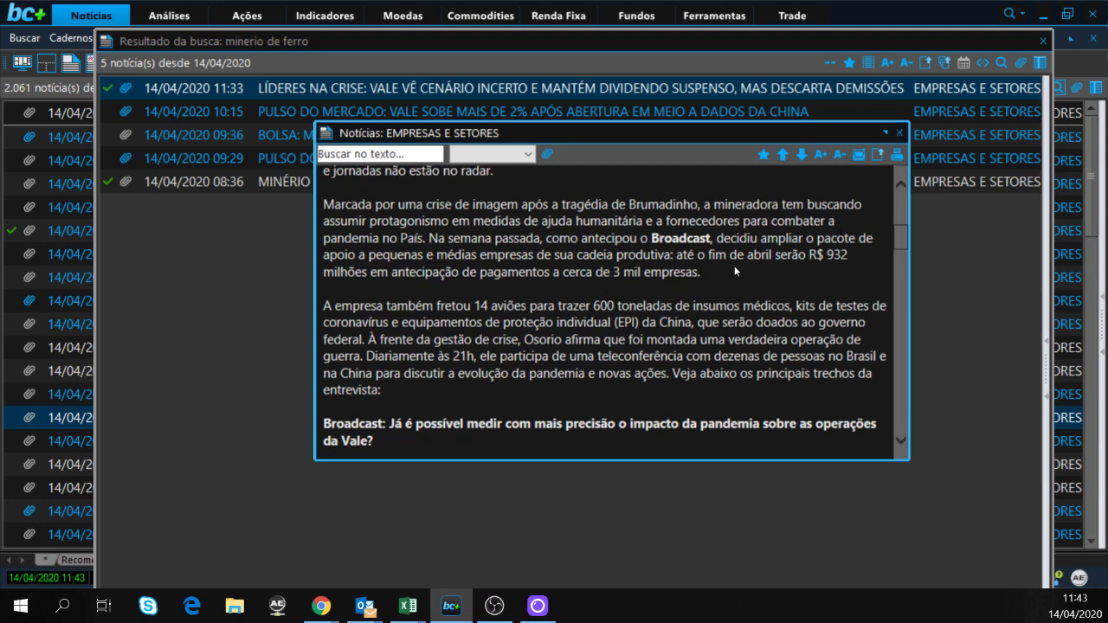
pyautogui.scroll(-3, 791, 276)
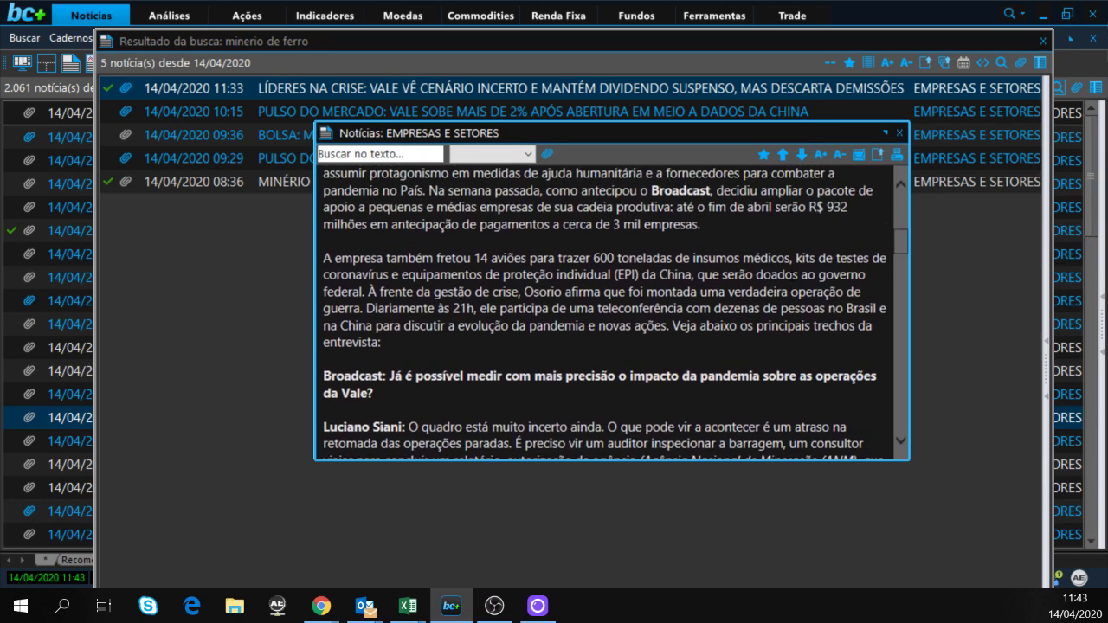
# Skim the article's interview questions on Vale's operations, layoffs and credit line, and close the article.
pyautogui.scroll(-10, 791, 275)
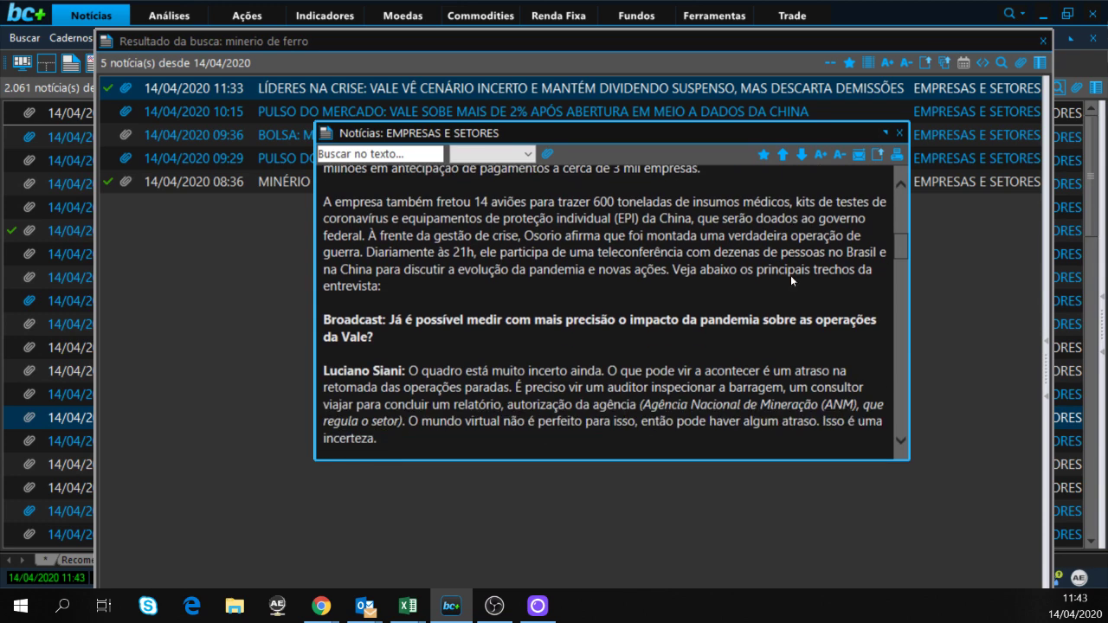
pyautogui.scroll(-14, 790, 276)
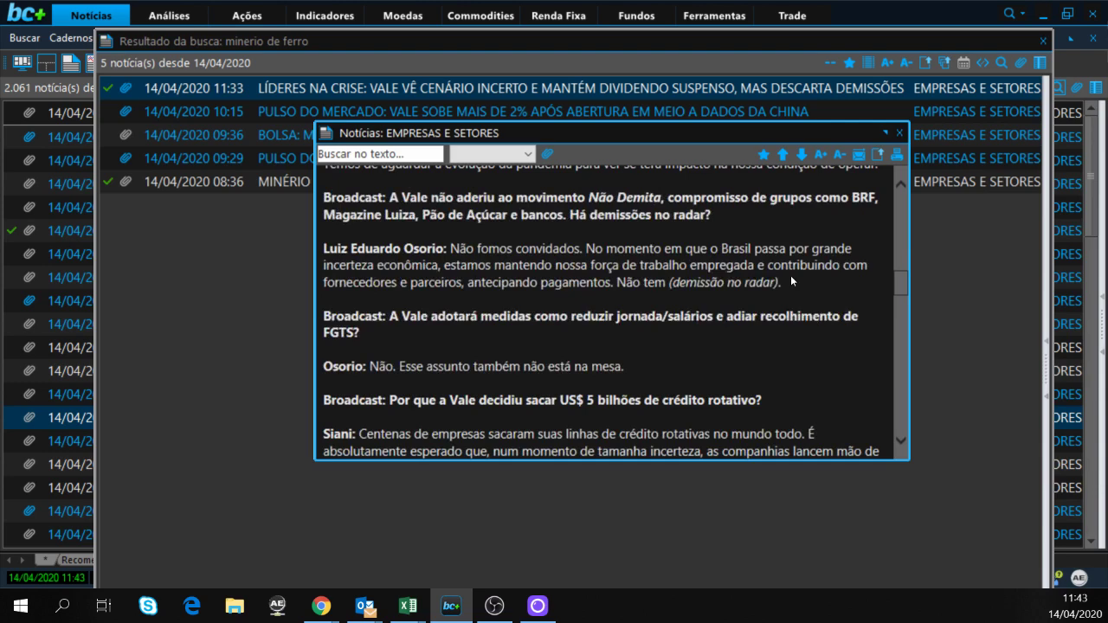
pyautogui.scroll(-10, 790, 275)
pyautogui.scroll(20, 791, 275)
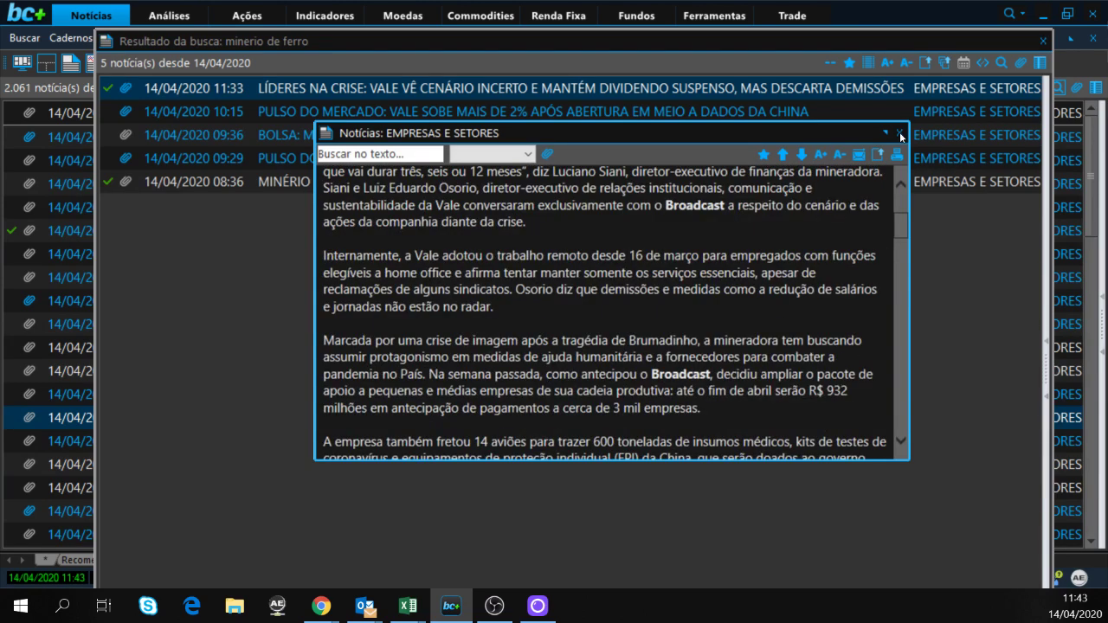
pyautogui.click(899, 132)
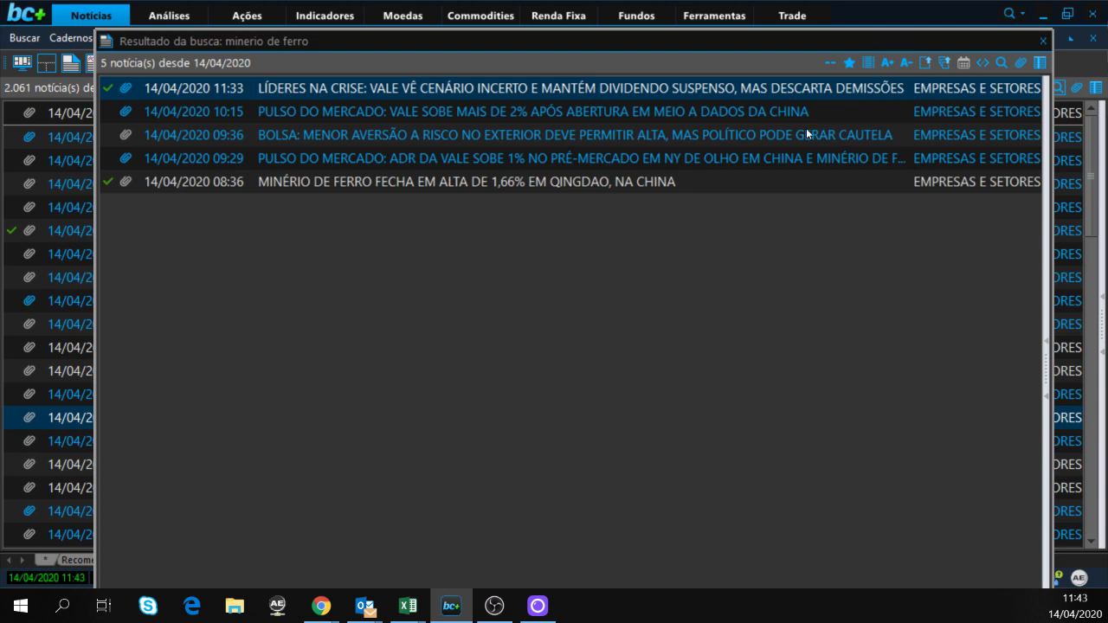
# Close the "minerio de ferro" search results and the news search to return to the VALE3 chart.
pyautogui.click(1040, 39)
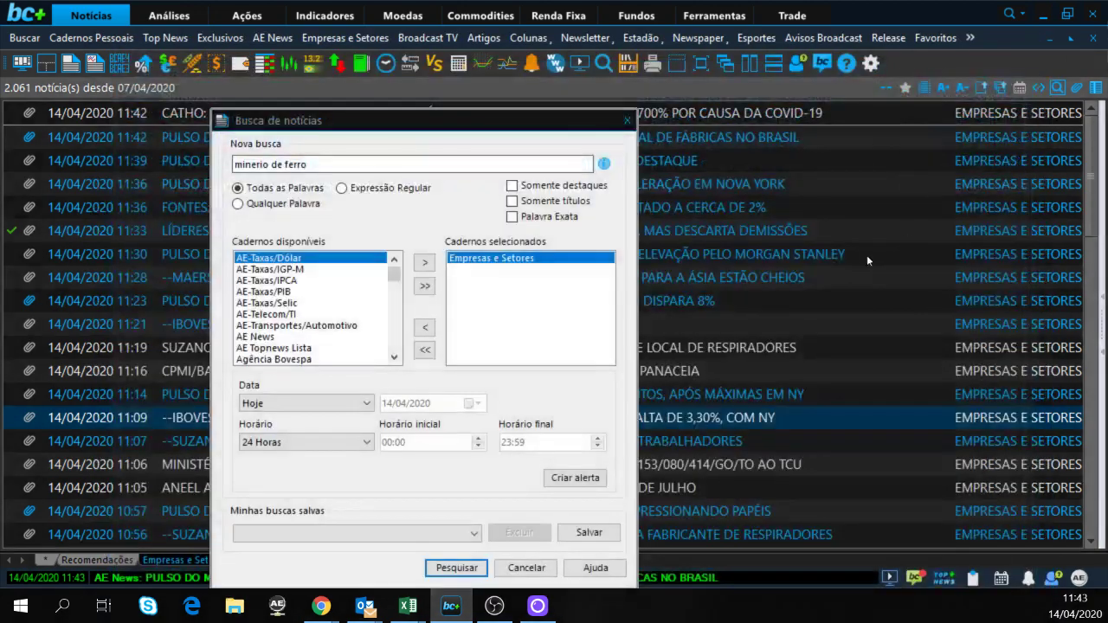
pyautogui.click(628, 120)
pyautogui.press('Escape')
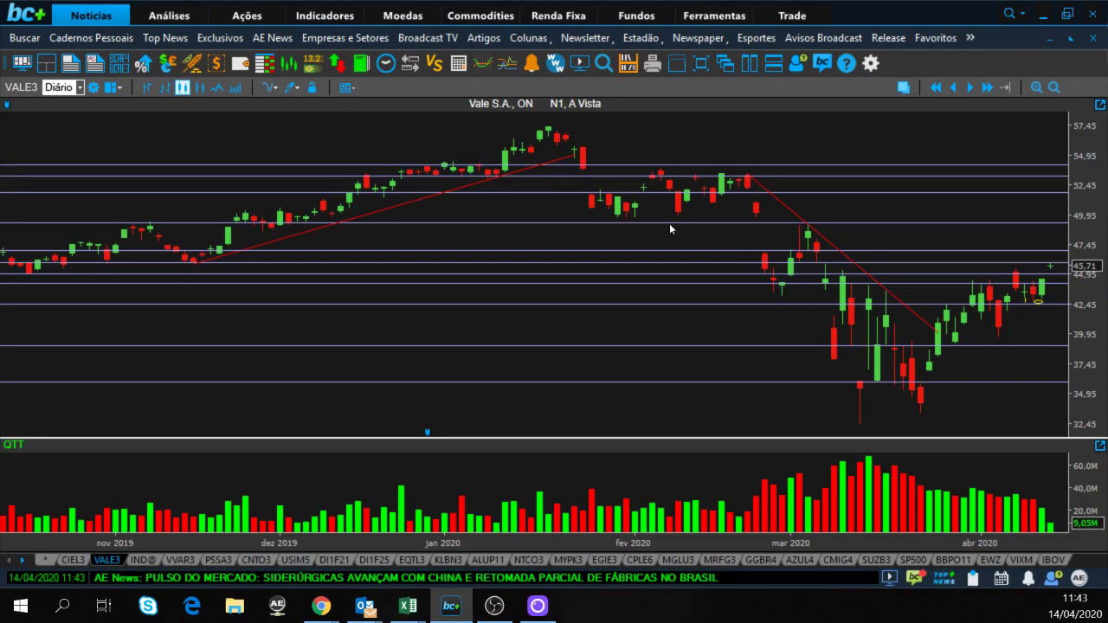
pyautogui.press('Escape')
pyautogui.press('Escape')
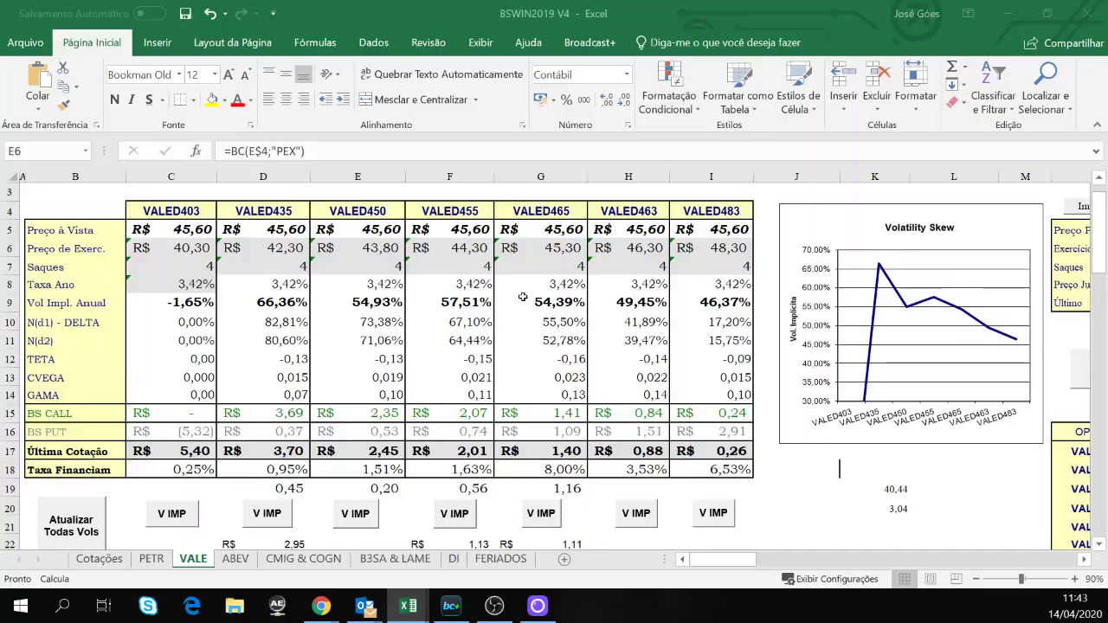
# Switch to the VALE sheet in Excel and examine the VALED465 option's volatility, CVEGA and the spread formula in G19.
pyautogui.click(488, 289)
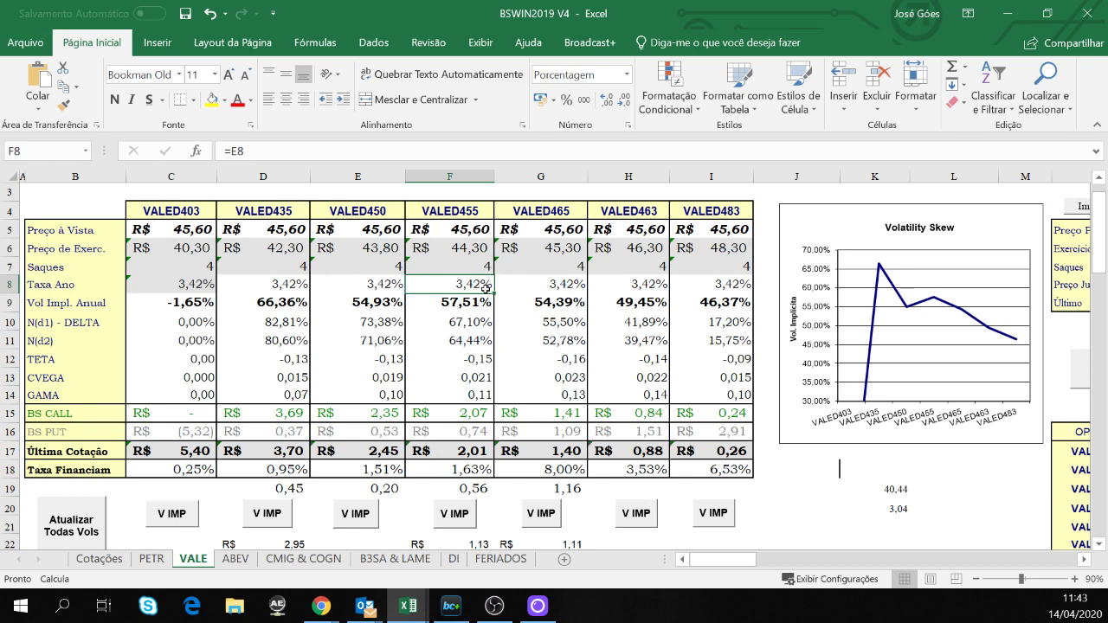
pyautogui.click(527, 298)
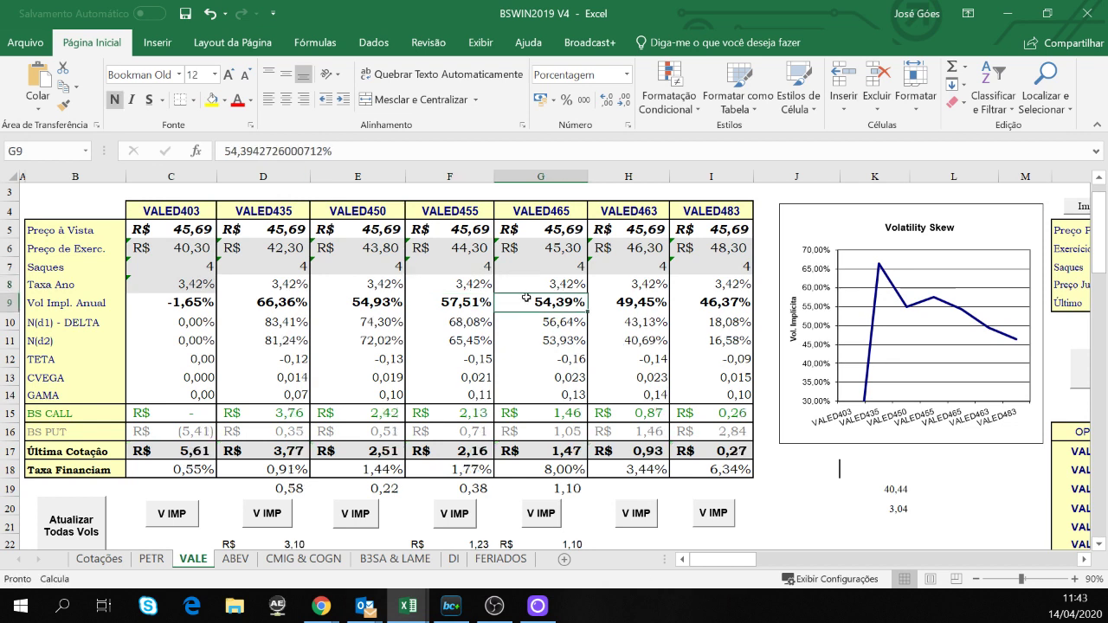
pyautogui.click(523, 379)
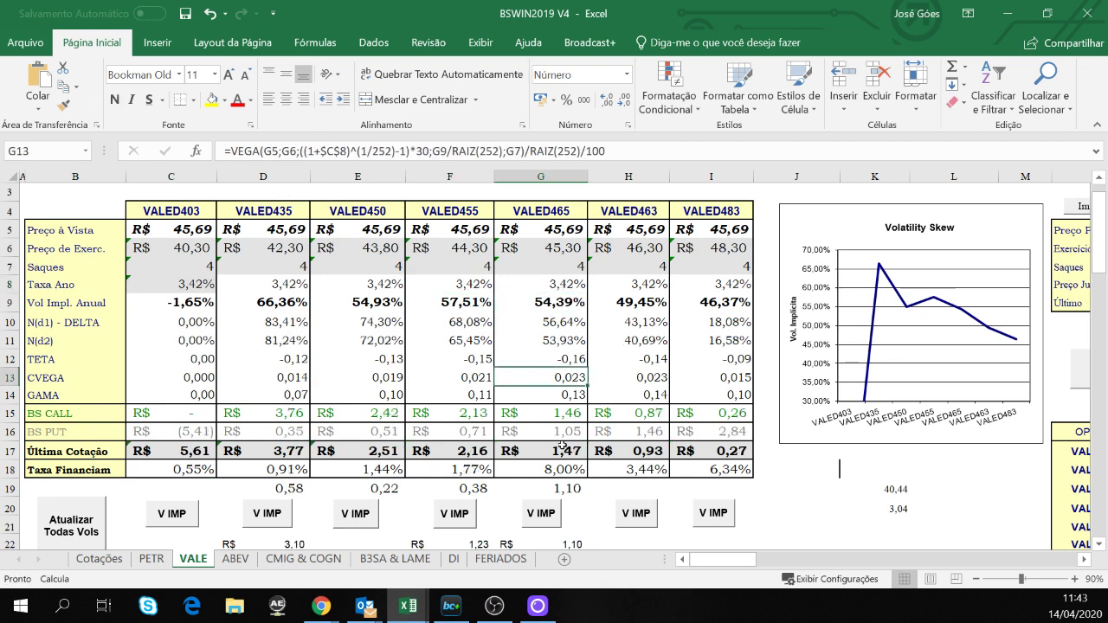
pyautogui.click(573, 488)
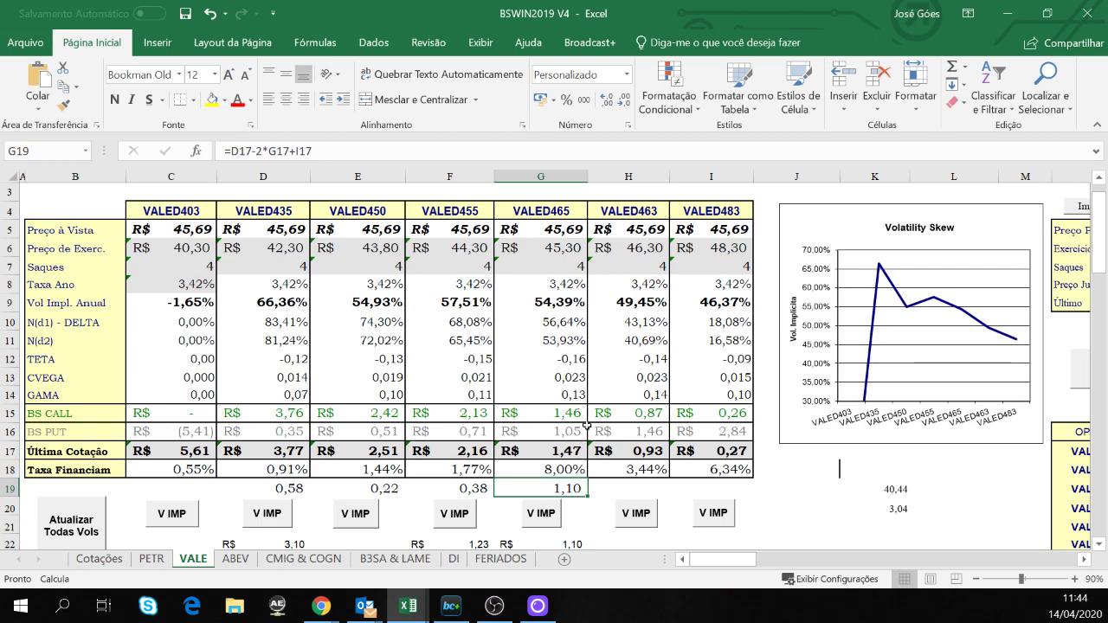
pyautogui.scroll(-1, 587, 425)
pyautogui.scroll(2, 587, 425)
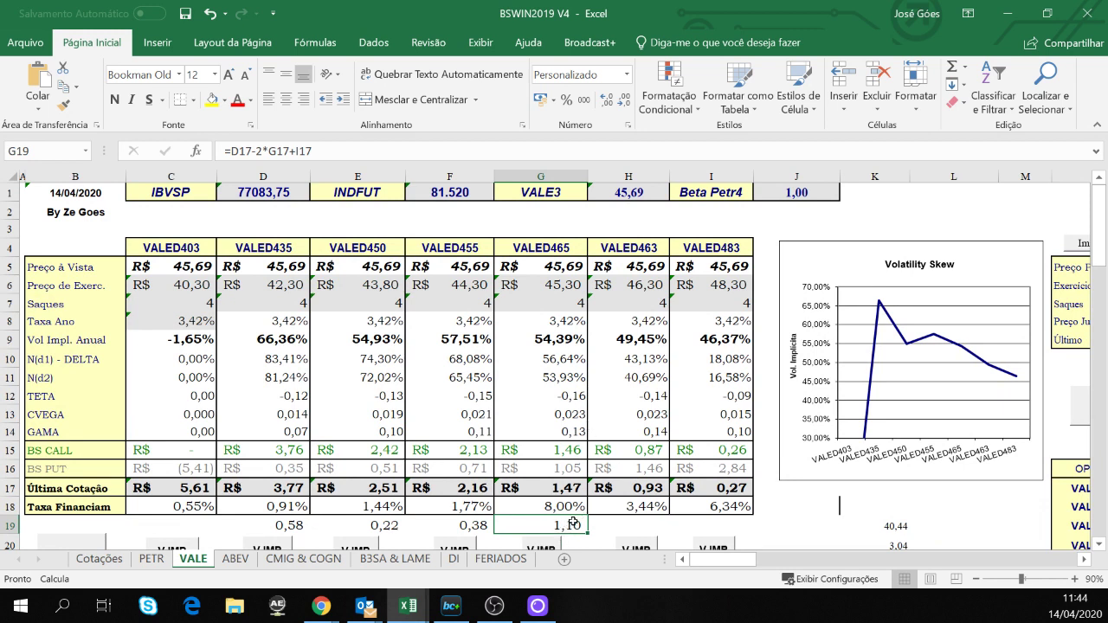
pyautogui.scroll(-1, 573, 522)
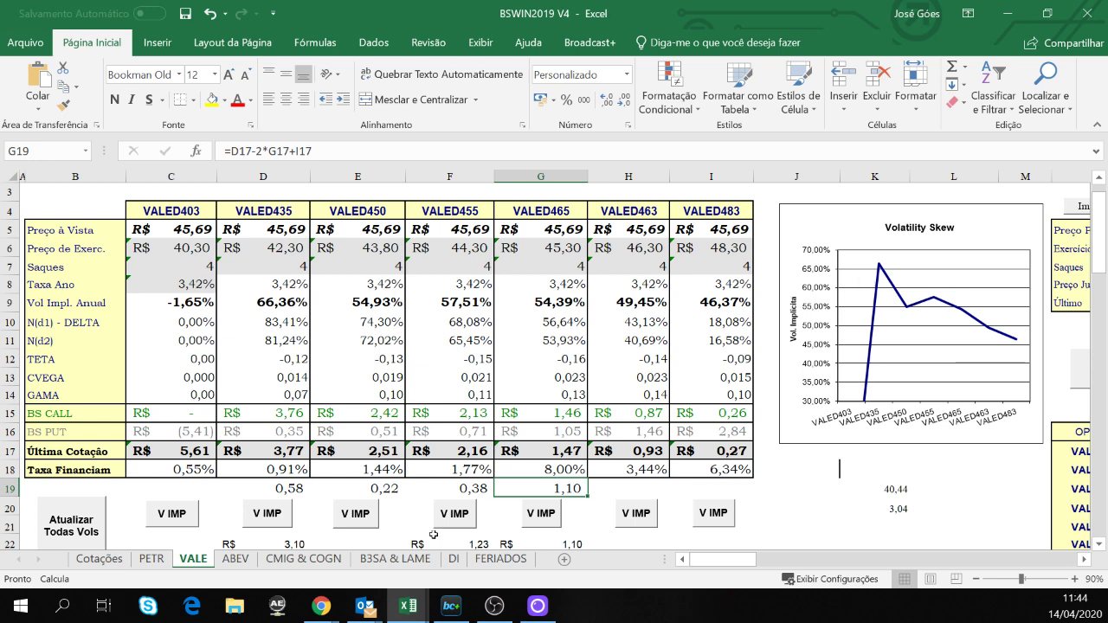
# Check the VALED455 financing rate in F18 and glance at the position table below the options grid.
pyautogui.click(419, 468)
pyautogui.scroll(-1, 419, 469)
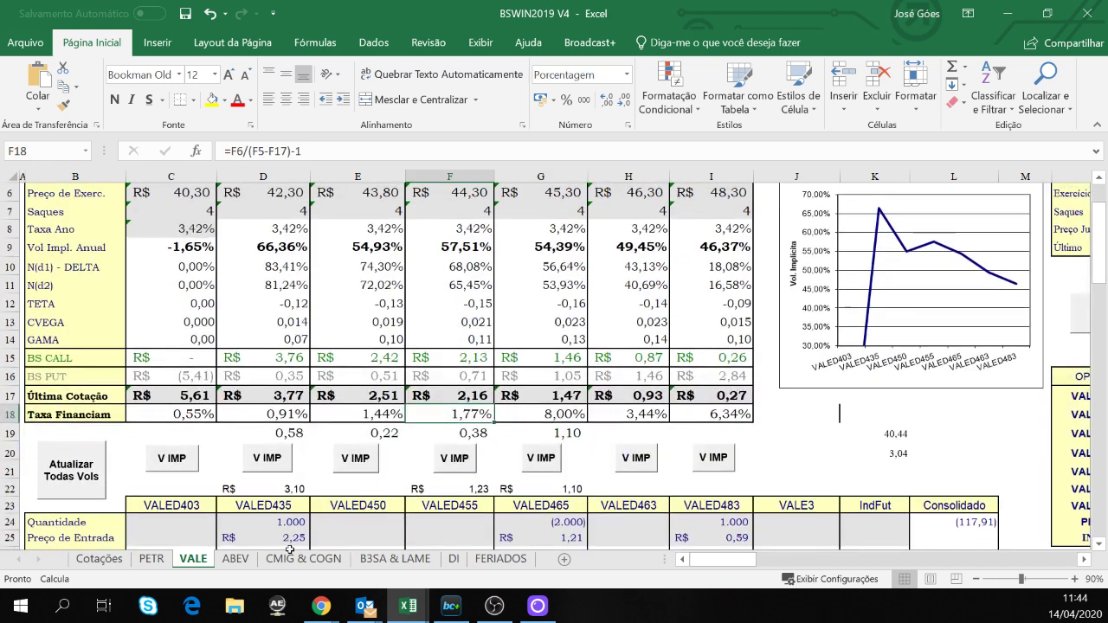
pyautogui.scroll(1, 298, 470)
pyautogui.scroll(2, 493, 294)
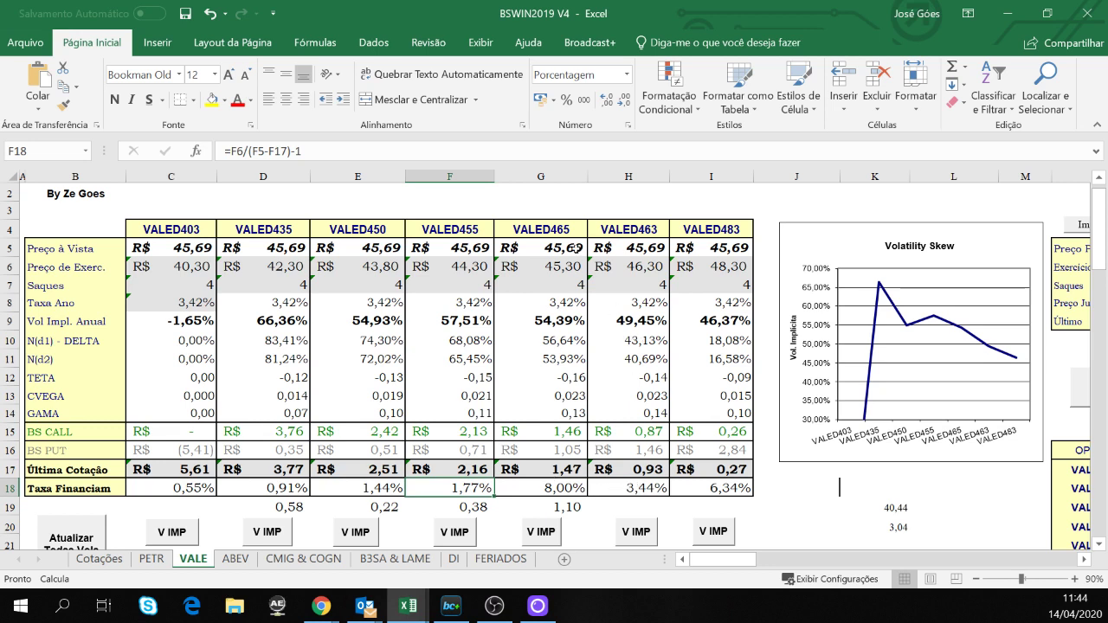
# Compare the VALED465 strike price in G6, last quote in G17 and spot price in G5.
pyautogui.click(560, 270)
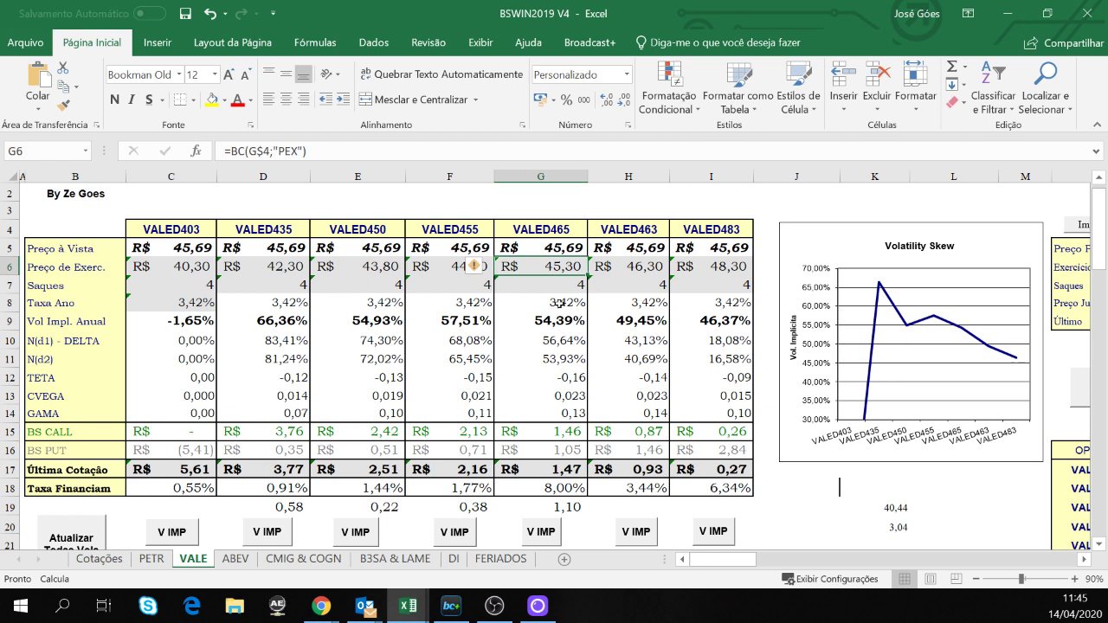
pyautogui.click(575, 468)
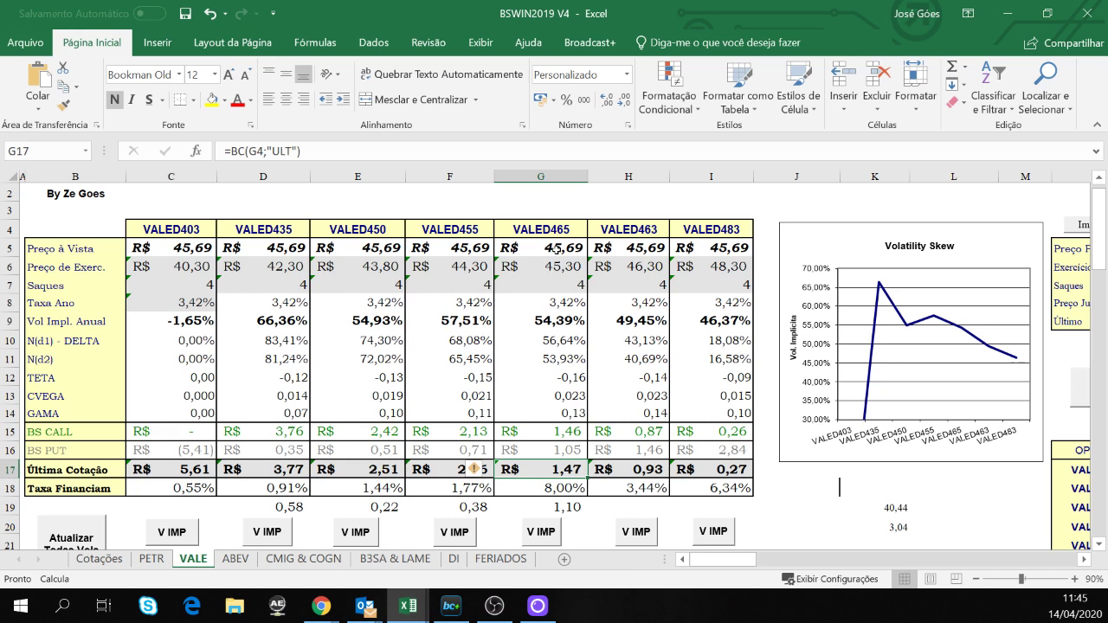
pyautogui.click(557, 249)
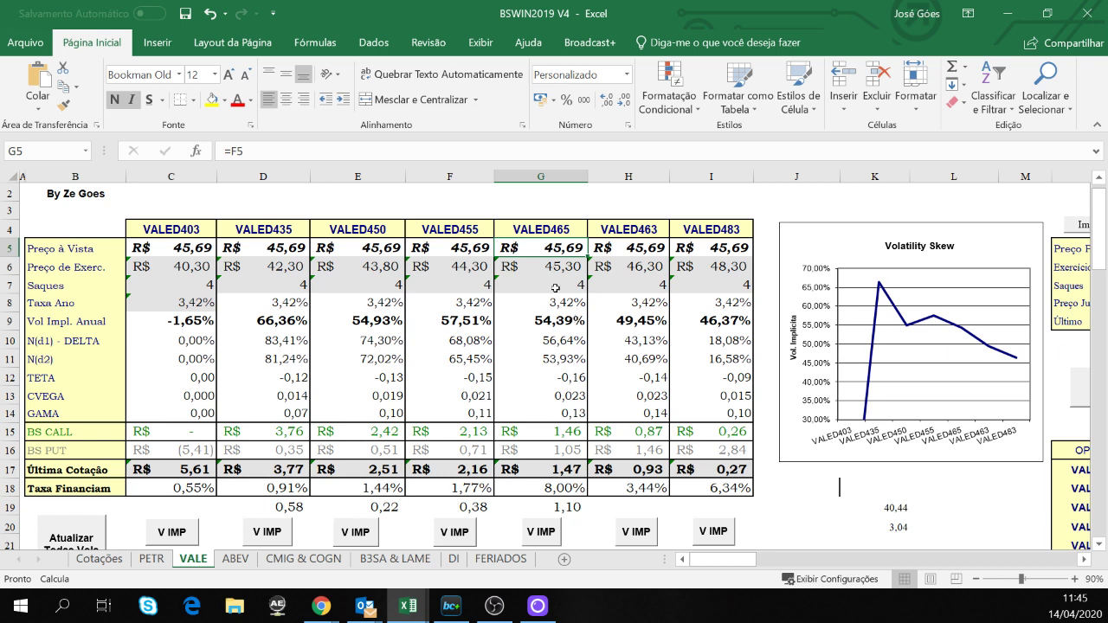
pyautogui.click(576, 472)
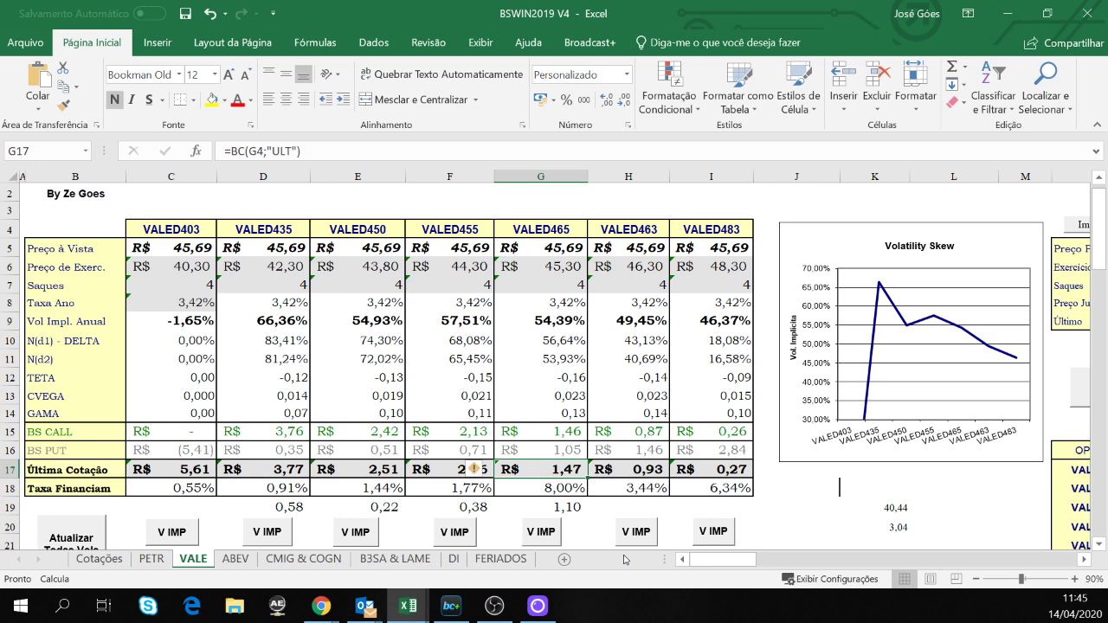
# Calculate the ratio of 45,30 to 37,50 by entering the formula =45,30/37,50 in cell F2.
pyautogui.click(438, 197)
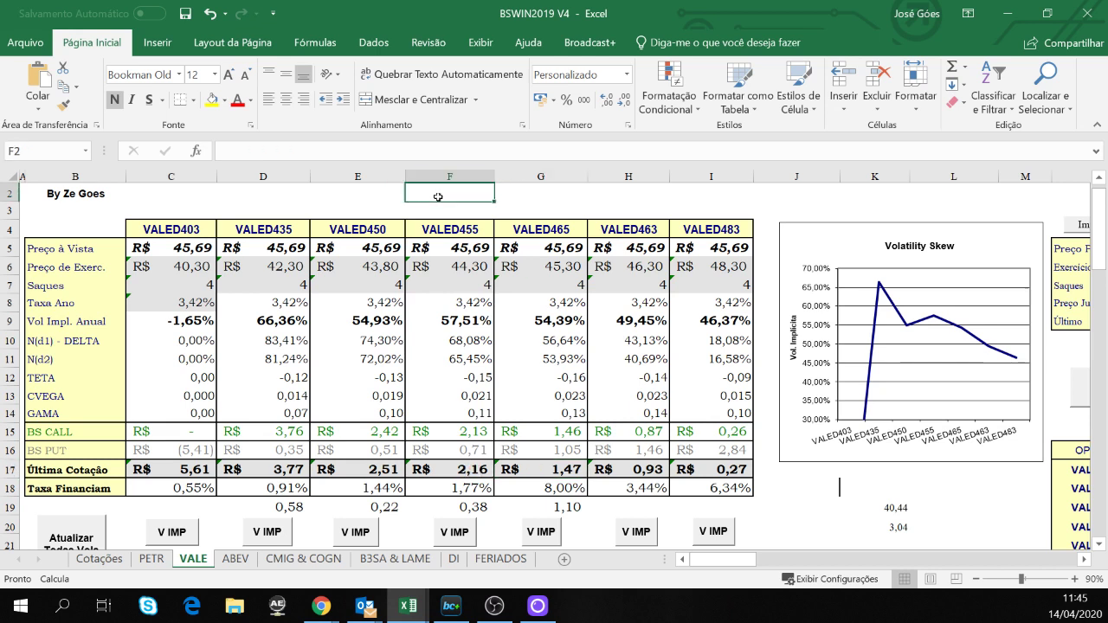
pyautogui.write('=')
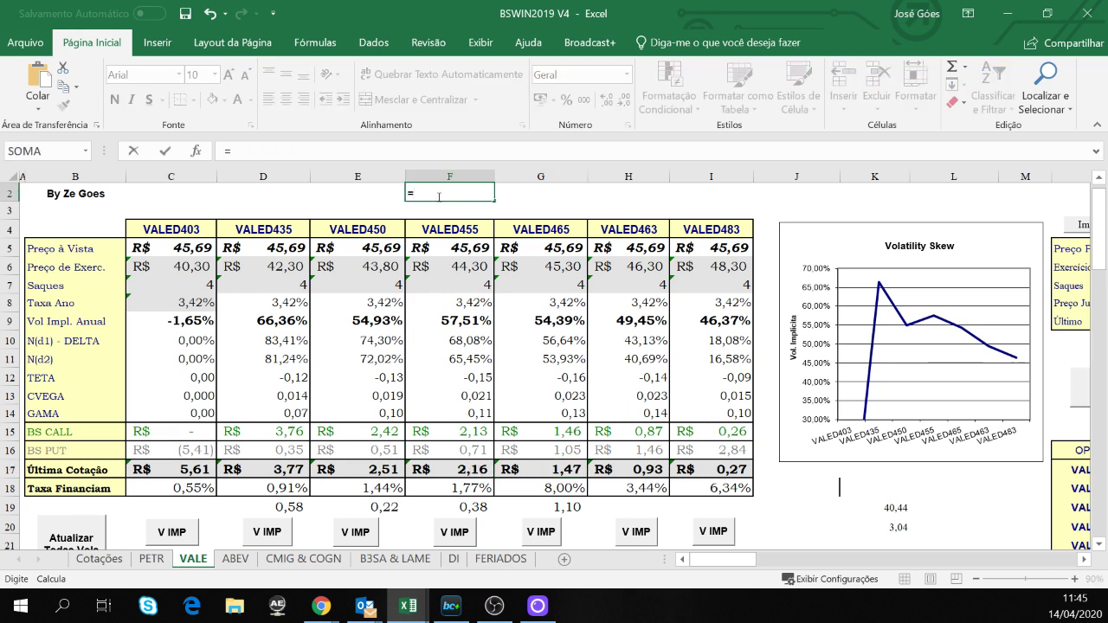
pyautogui.write('45,30/3')
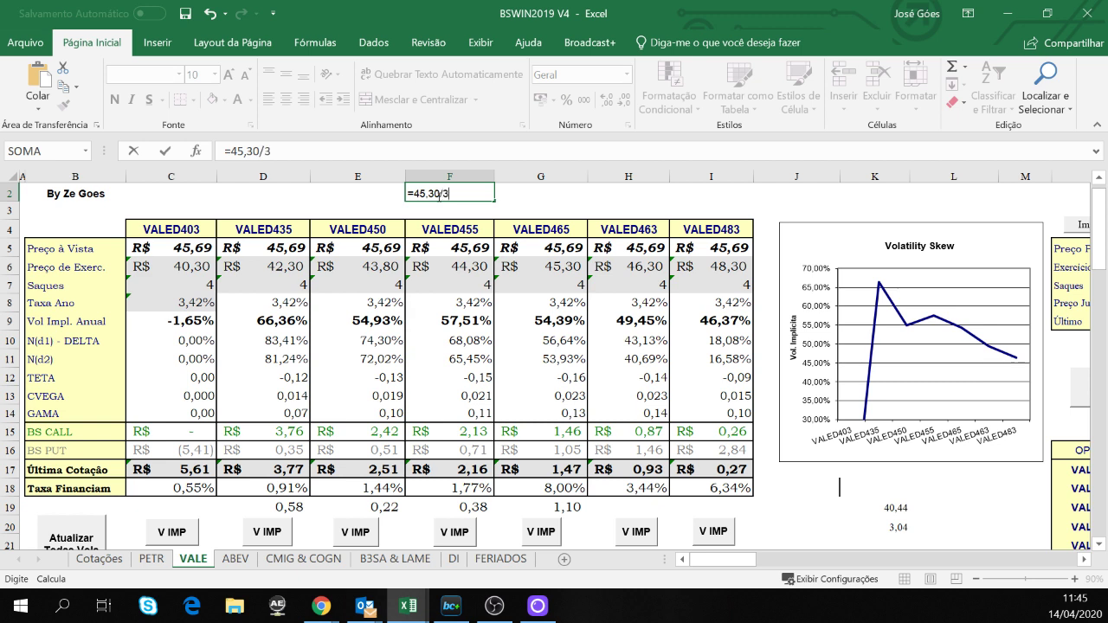
pyautogui.write('7,50')
pyautogui.press('Return')
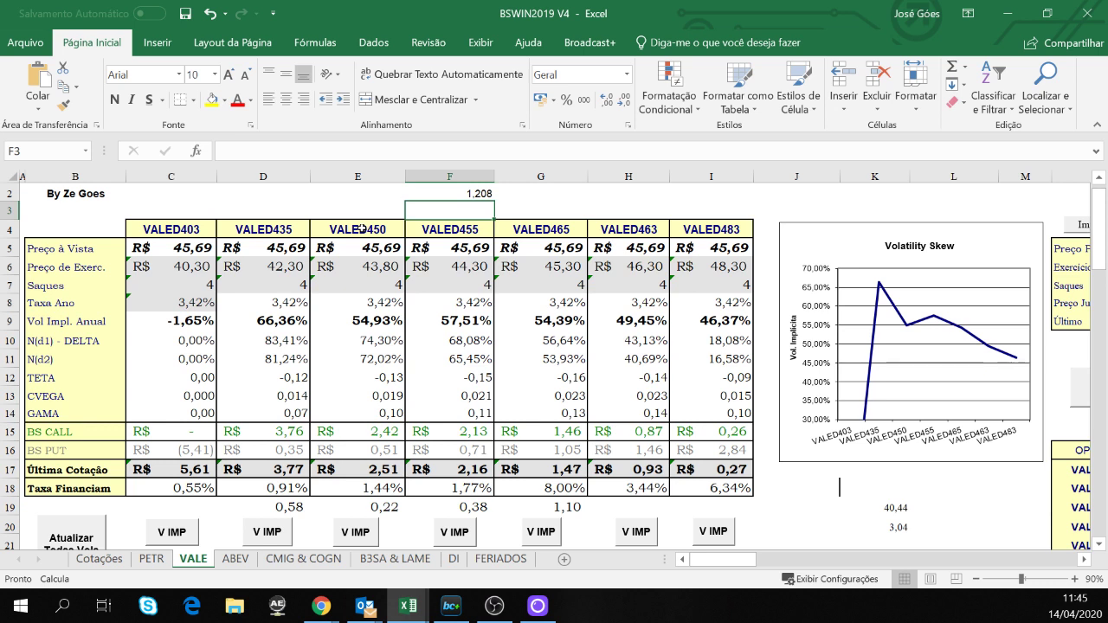
# Clear the ratio formula from cell F2.
pyautogui.click(481, 195)
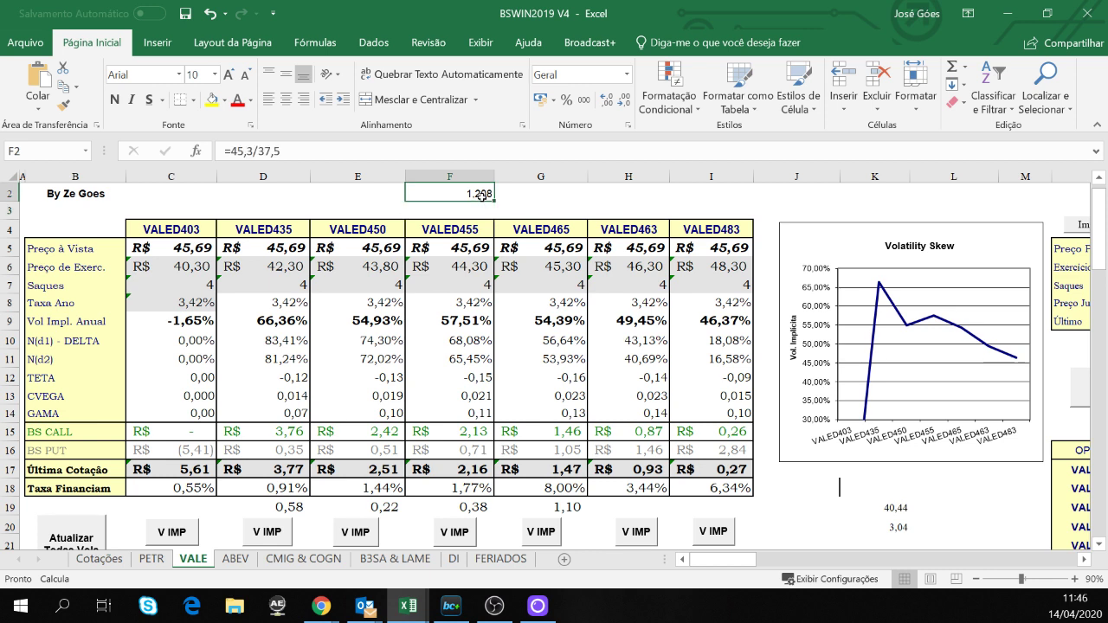
pyautogui.press('BackSpace')
pyautogui.press('Escape')
pyautogui.click(541, 302)
pyautogui.click(467, 193)
# Compare the VALED465 and VALED455 strike prices in G6 and F6, and check the VALED465 last quote and delta.
pyautogui.click(515, 260)
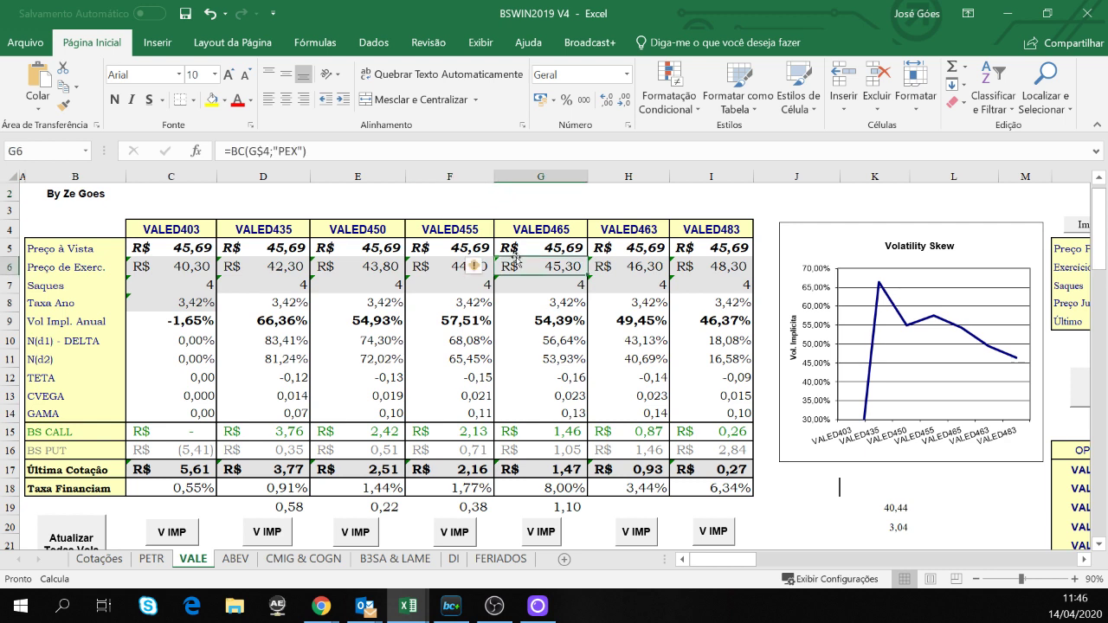
pyautogui.click(438, 270)
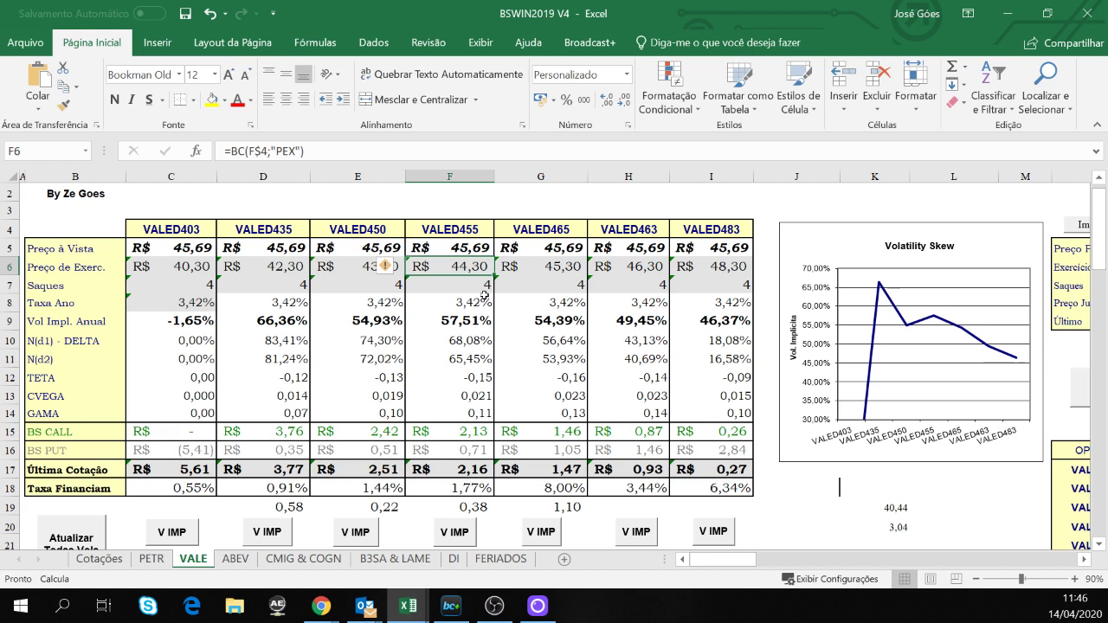
pyautogui.click(559, 468)
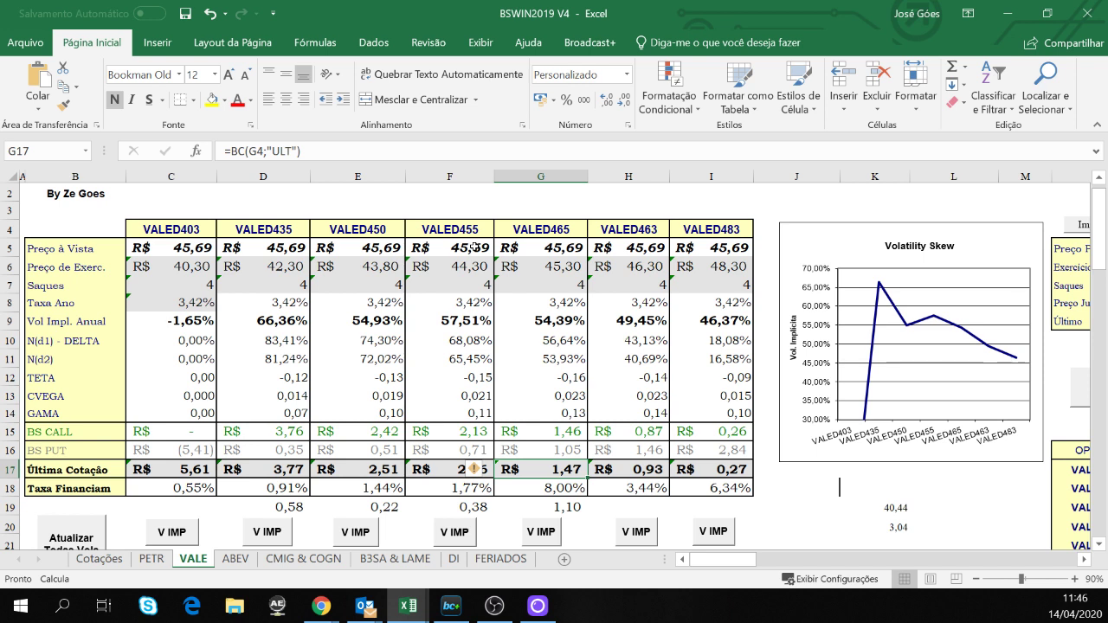
pyautogui.click(524, 342)
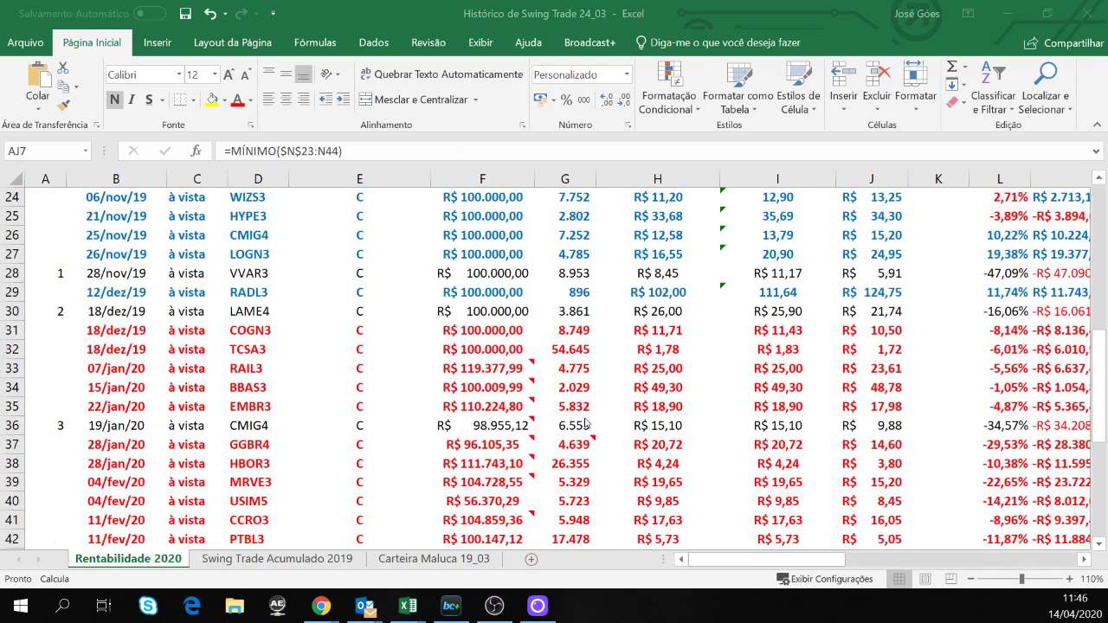
# Switch to the Broadcast+ terminal and bring up the existing PETR4 daily chart.
pyautogui.hotkey('alt', 'Tab')
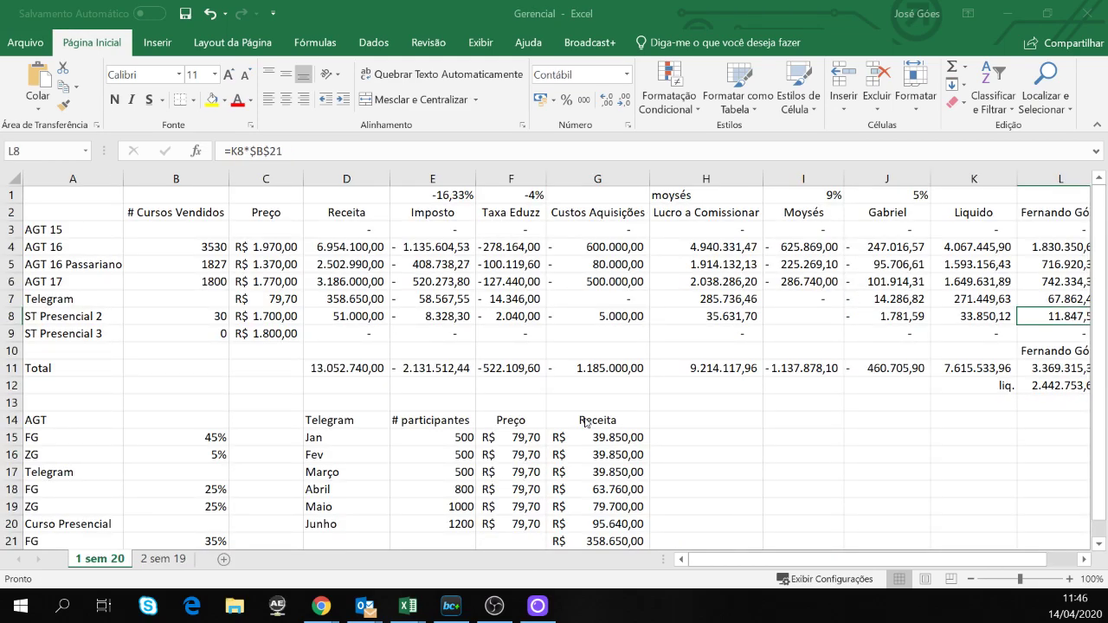
pyautogui.hotkey('alt', 'Tab')
pyautogui.hotkey('ctrl', 'n')
pyautogui.write('pe')
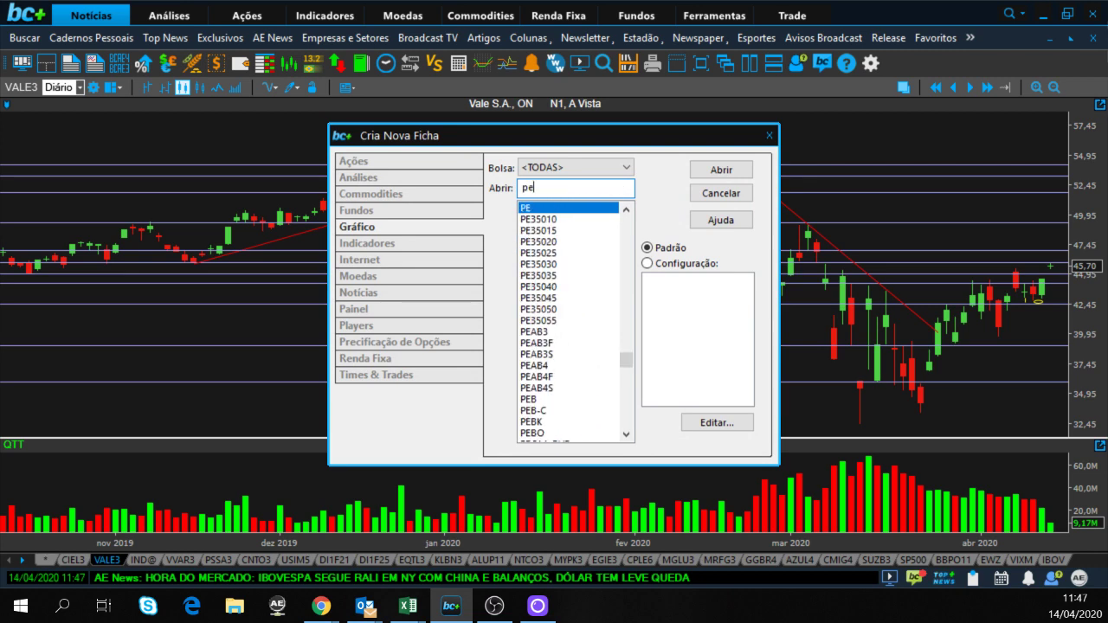
pyautogui.write('tr4')
pyautogui.press('Return')
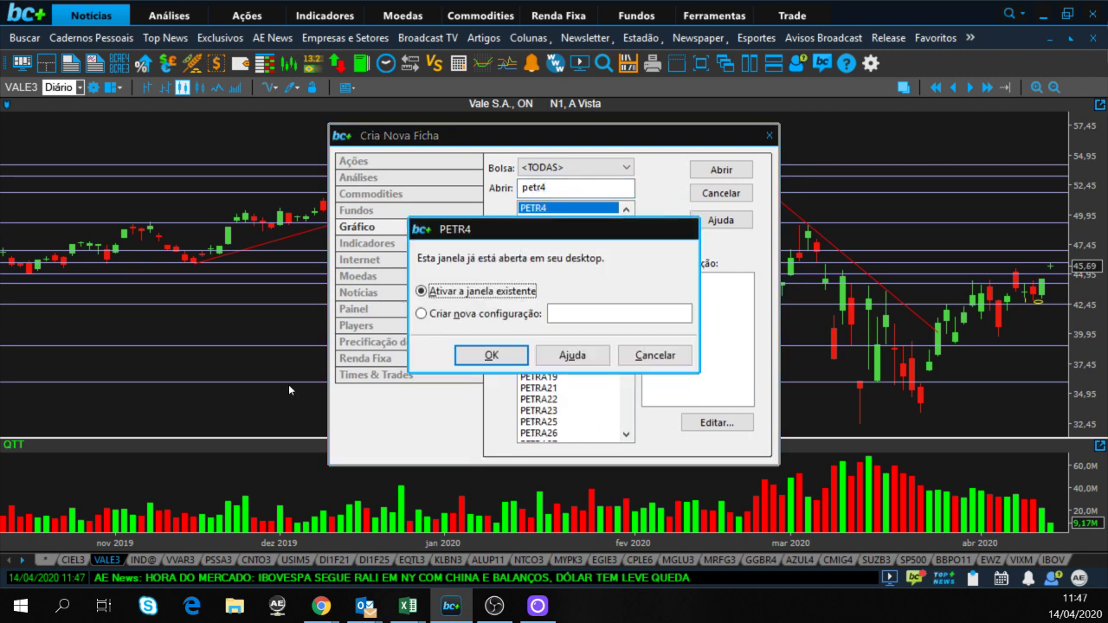
pyautogui.click(492, 356)
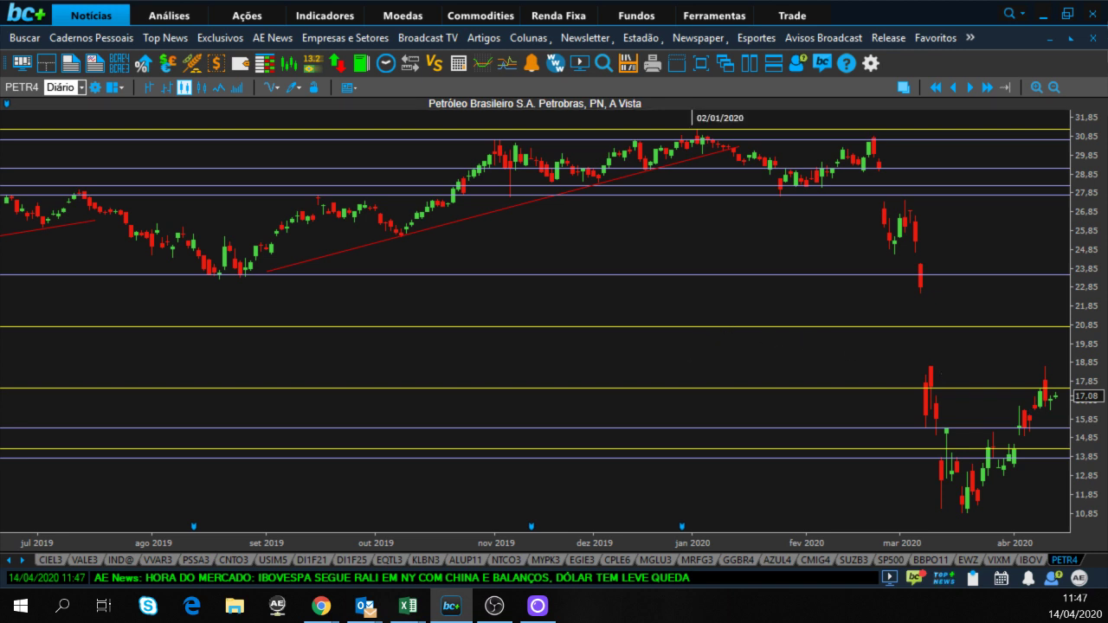
# Look up the quote for the PETRP16 option.
pyautogui.write('e')
pyautogui.press('BackSpace')
pyautogui.write('petr3')
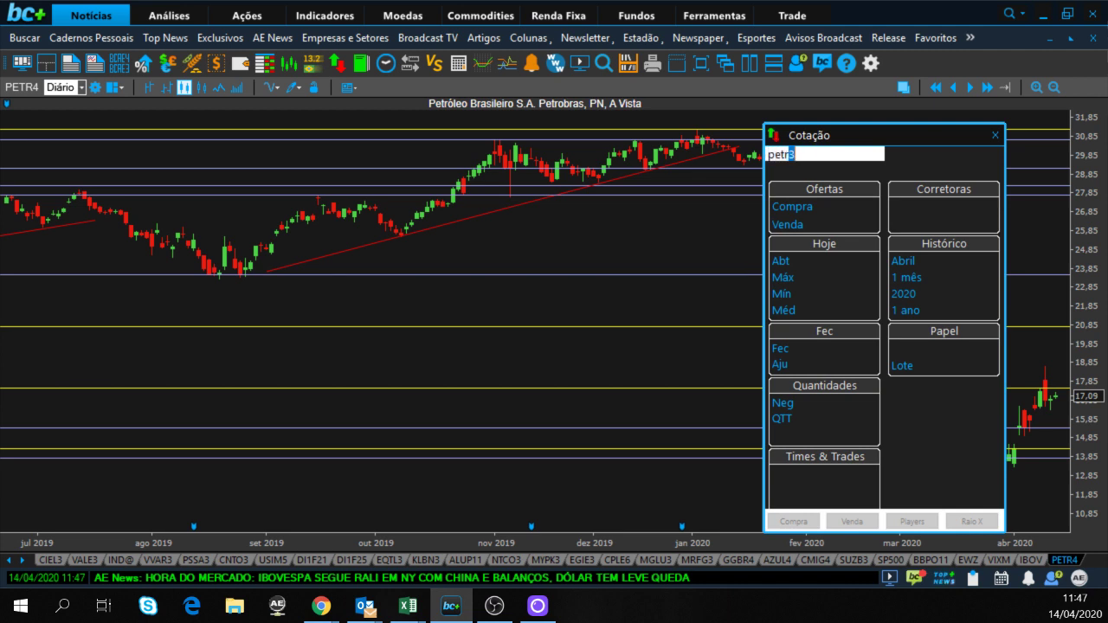
pyautogui.write('d')
pyautogui.press('BackSpace')
pyautogui.press('BackSpace')
pyautogui.write('p16')
pyautogui.press('Return')
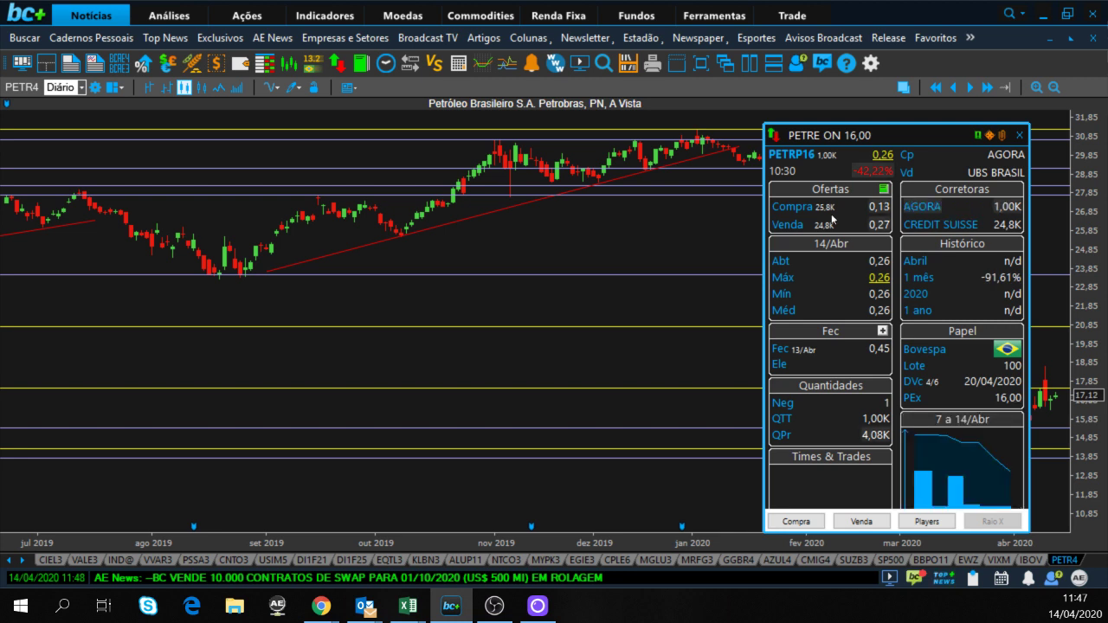
# Change the quote lookup to the PETRP164 option.
pyautogui.click(819, 153)
pyautogui.write('petrp16')
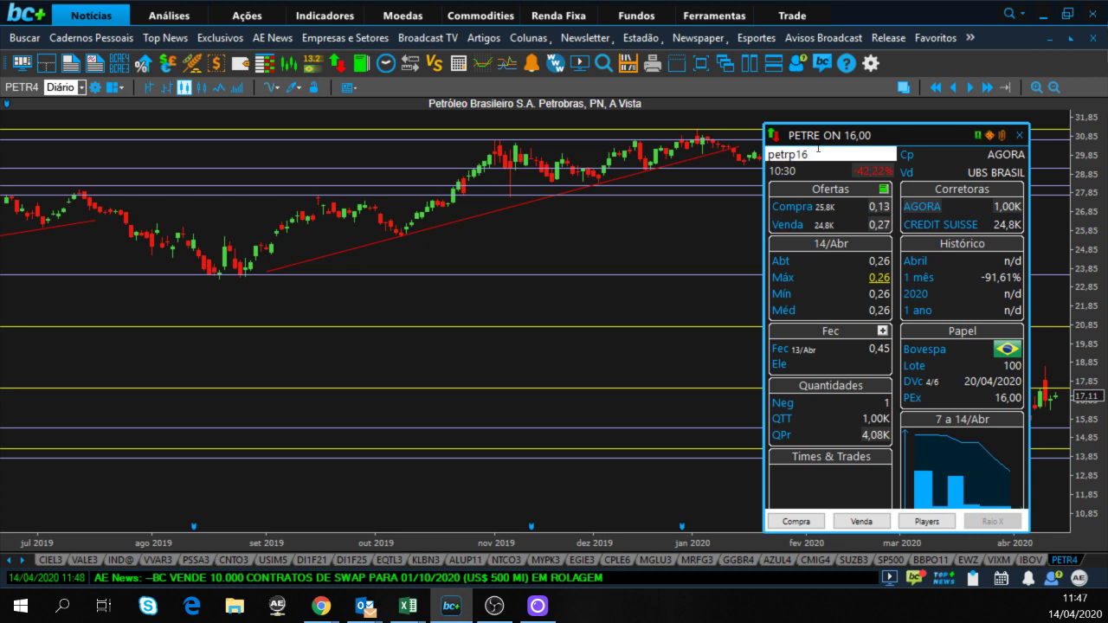
pyautogui.write('4')
pyautogui.press('Return')
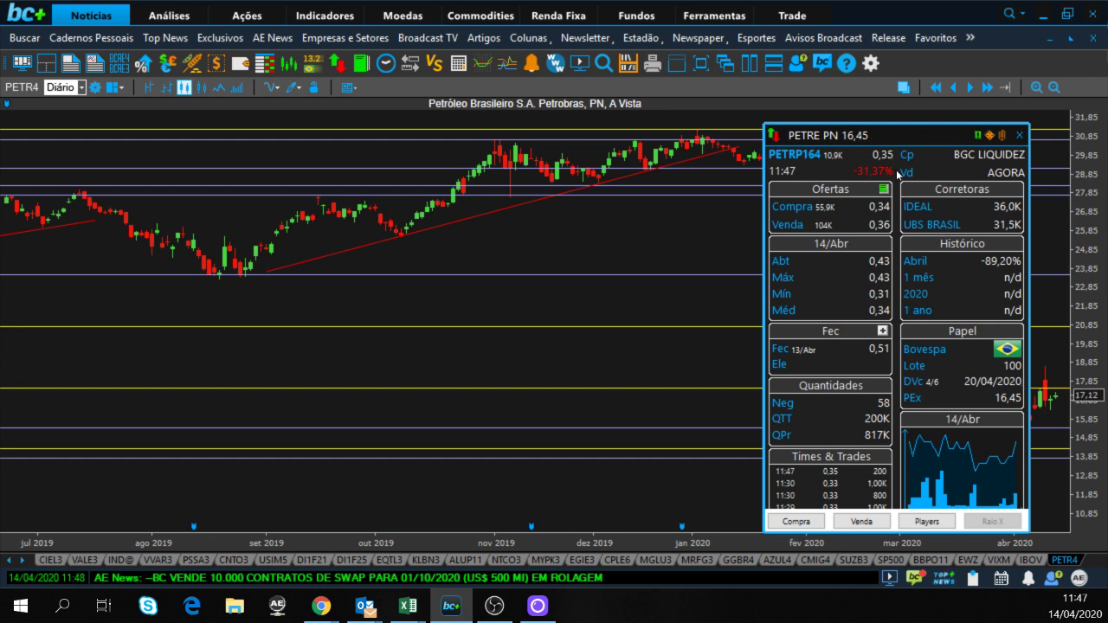
# Check the quote for the PETRP154 option and close the quote window.
pyautogui.click(818, 161)
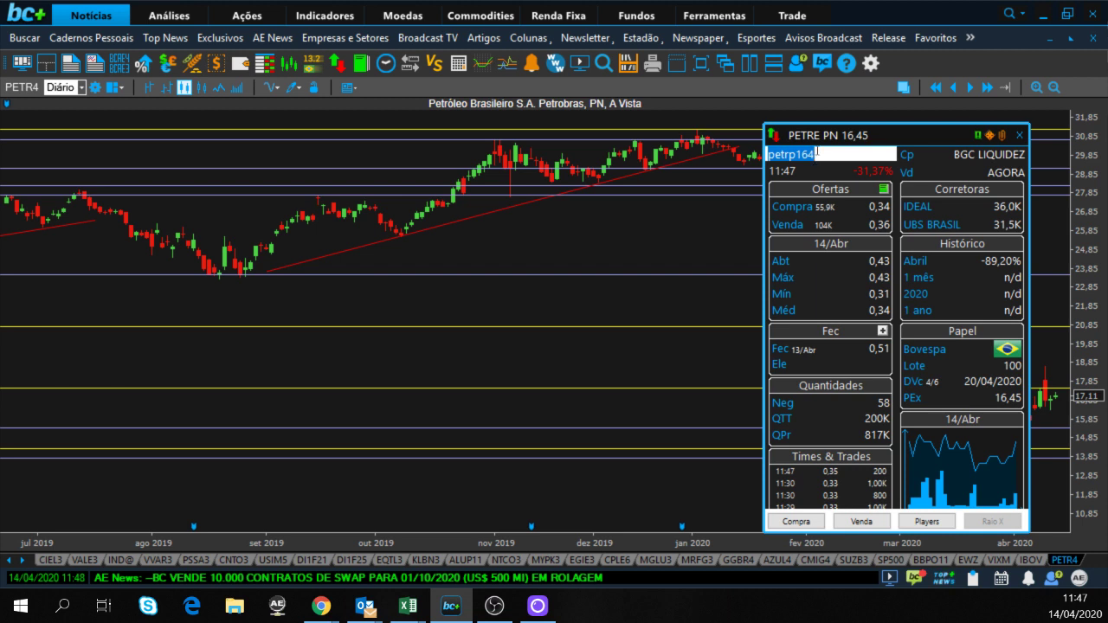
pyautogui.click(816, 153)
pyautogui.press('BackSpace')
pyautogui.press('BackSpace')
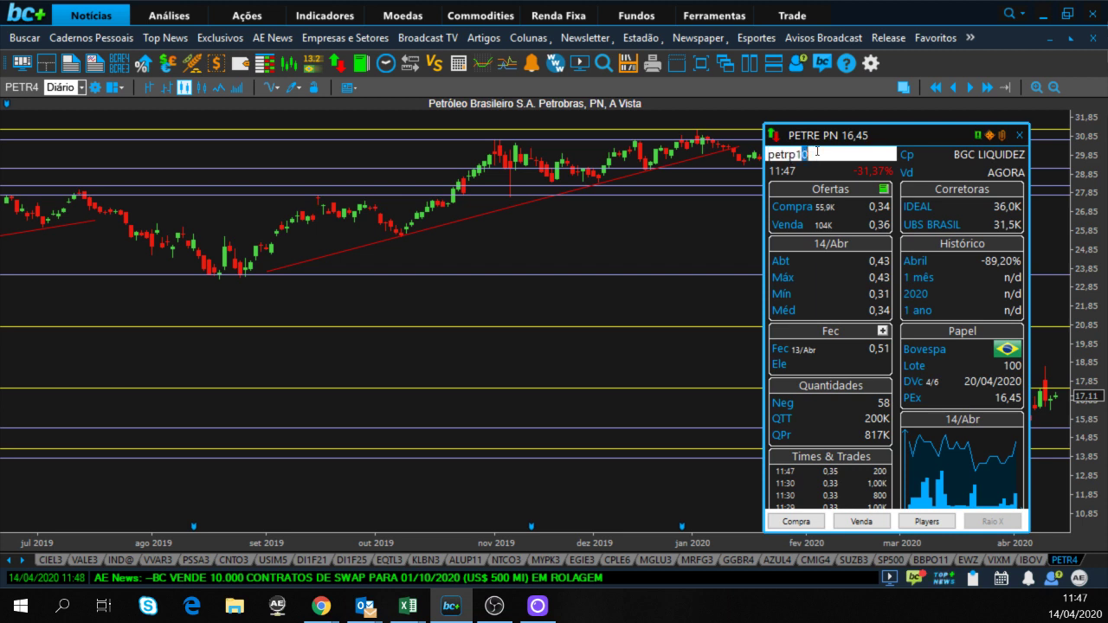
pyautogui.write('5')
pyautogui.press('Return')
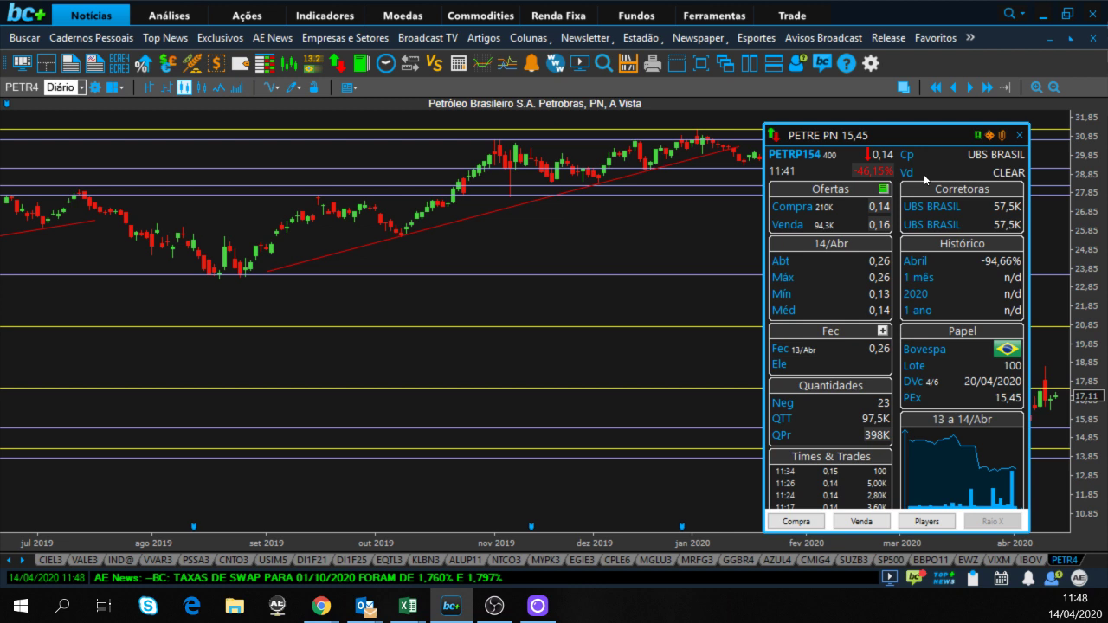
pyautogui.click(1021, 135)
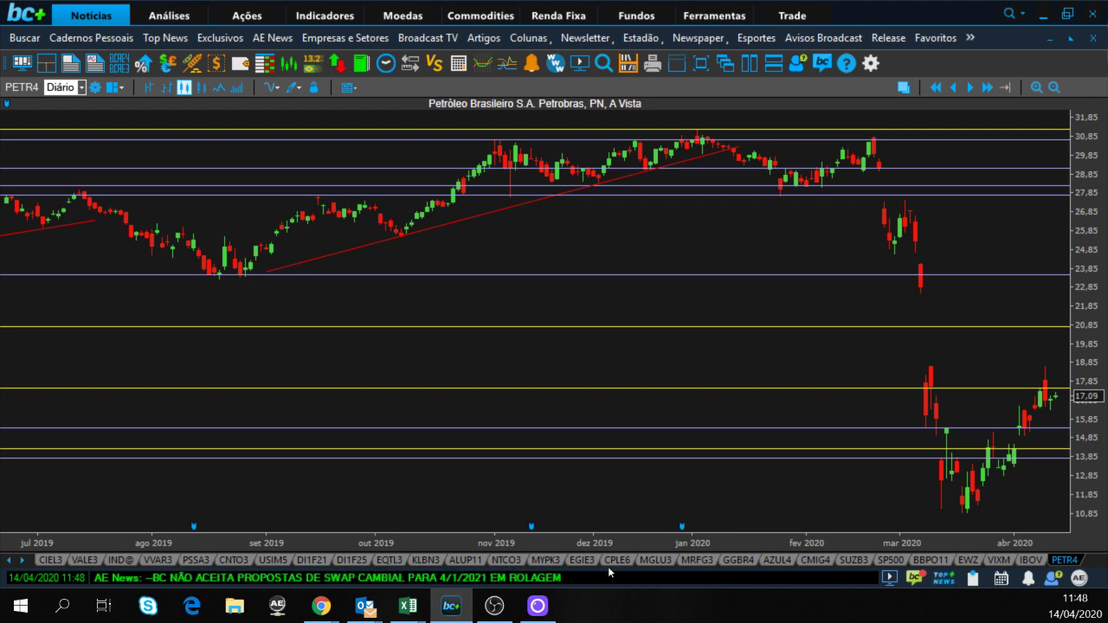
# Open a new chart for CSNA3.
pyautogui.click(13, 560)
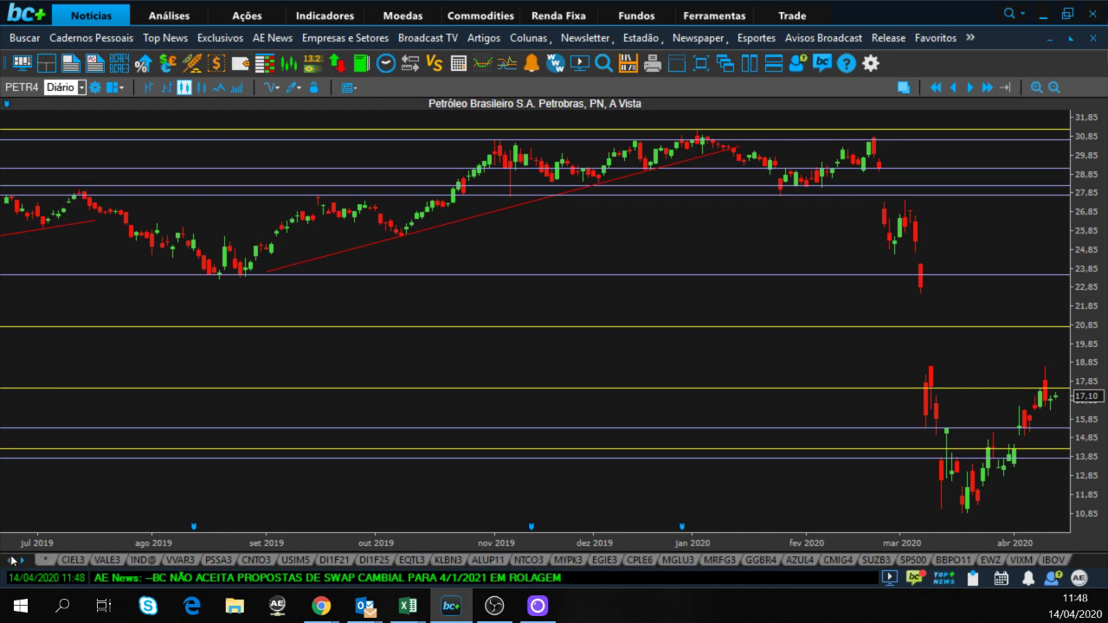
pyautogui.click(46, 560)
pyautogui.write('csna3')
pyautogui.press('Return')
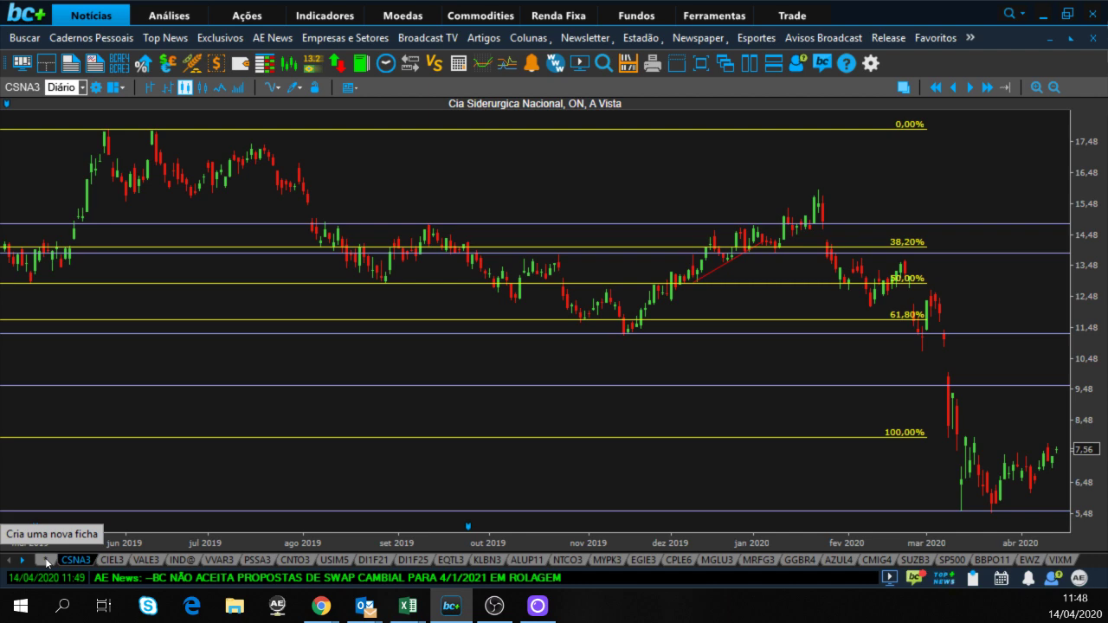
# Bring up the already open USIM5 daily chart.
pyautogui.click(48, 563)
pyautogui.write('usim5')
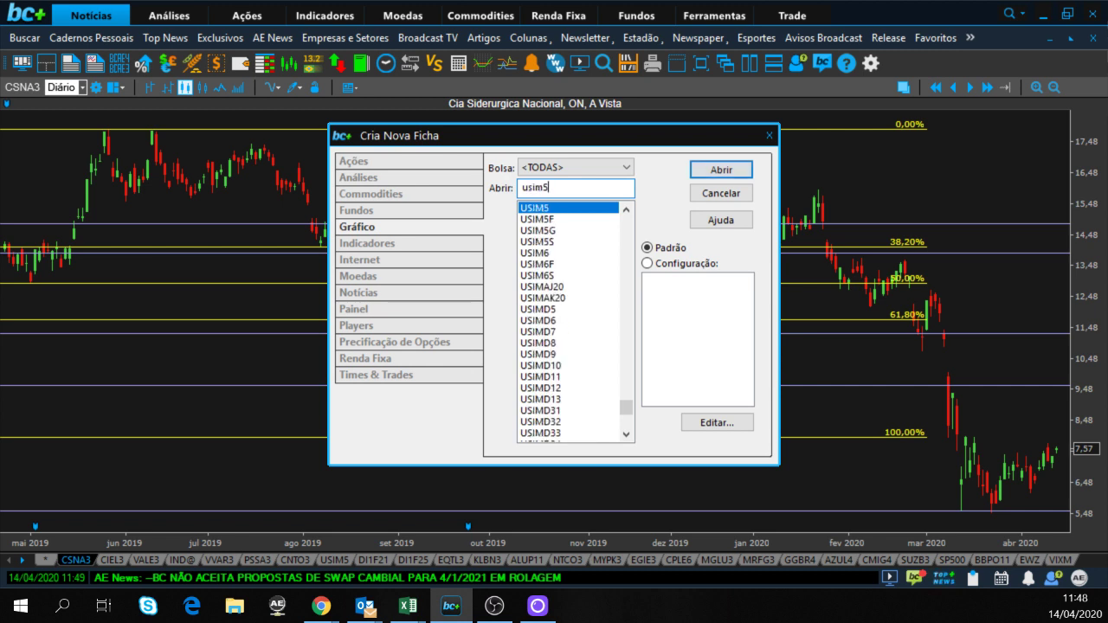
pyautogui.press('Return')
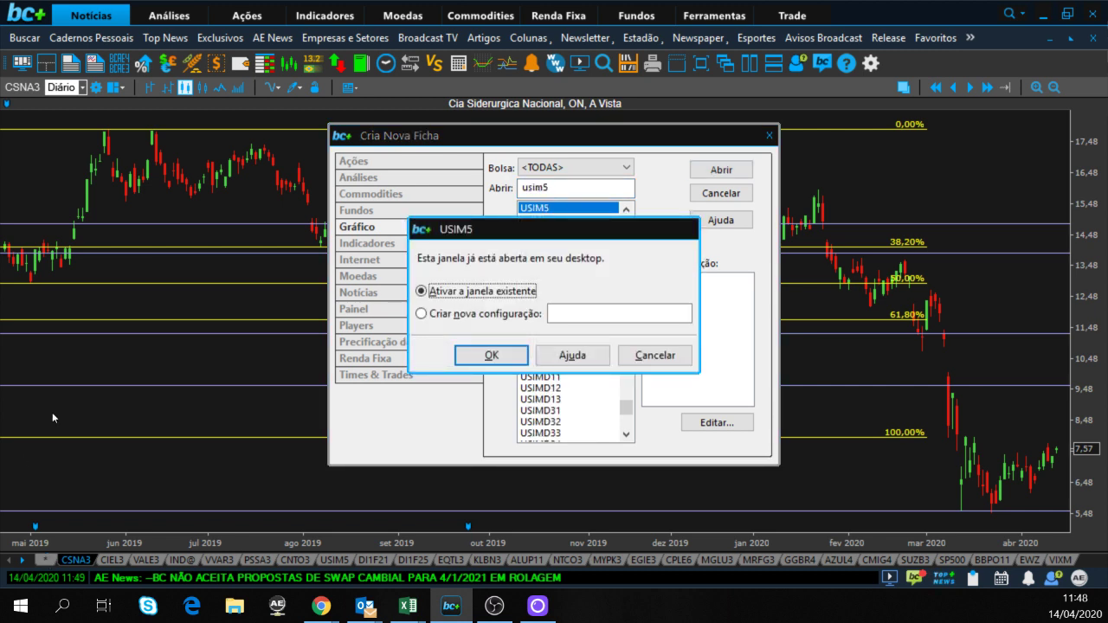
pyautogui.click(492, 356)
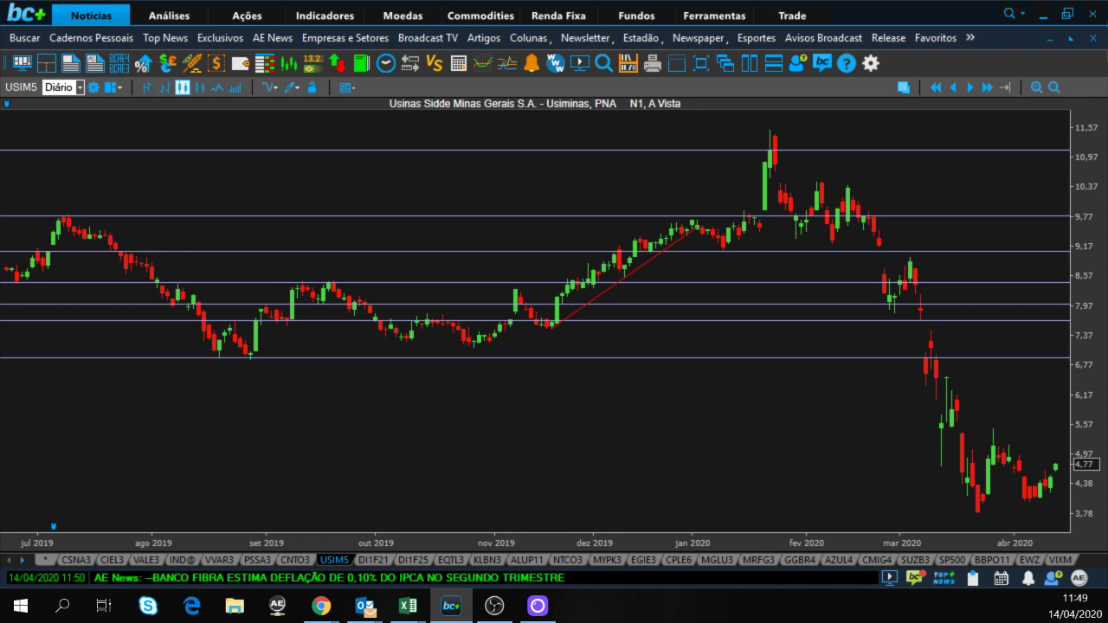
# Switch back to the VALE sheet of the BSWIN2019 V4 workbook in Excel.
pyautogui.hotkey('alt', 'Tab')
pyautogui.hotkey('alt', 'Tab')
pyautogui.hotkey('alt', 'Tab')
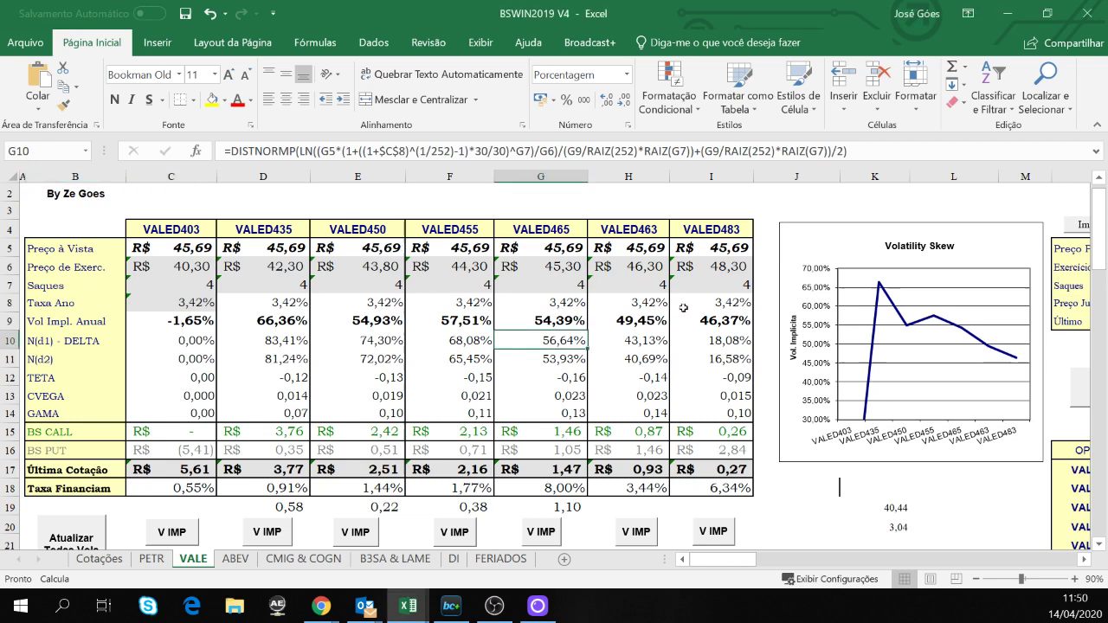
# Try the option code VALED473 in cell I4, the last column of the options grid.
pyautogui.click(697, 228)
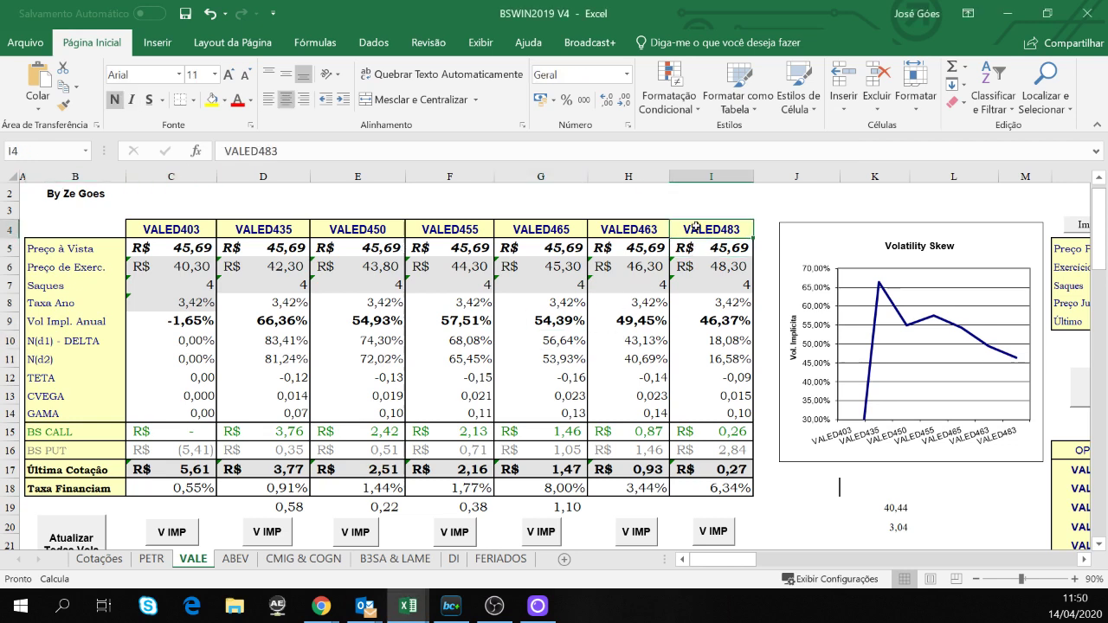
pyautogui.click(274, 151)
pyautogui.press('BackSpace')
pyautogui.write('7')
pyautogui.press('Return')
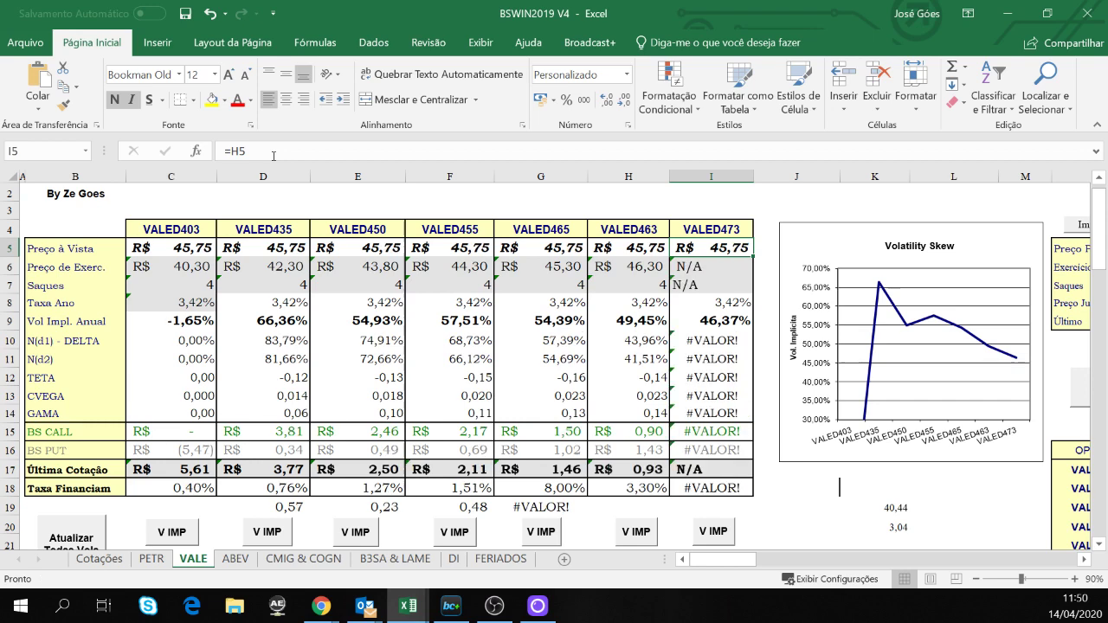
# Try the option code VALED475 in cell I4 and check the formula in I7.
pyautogui.click(704, 232)
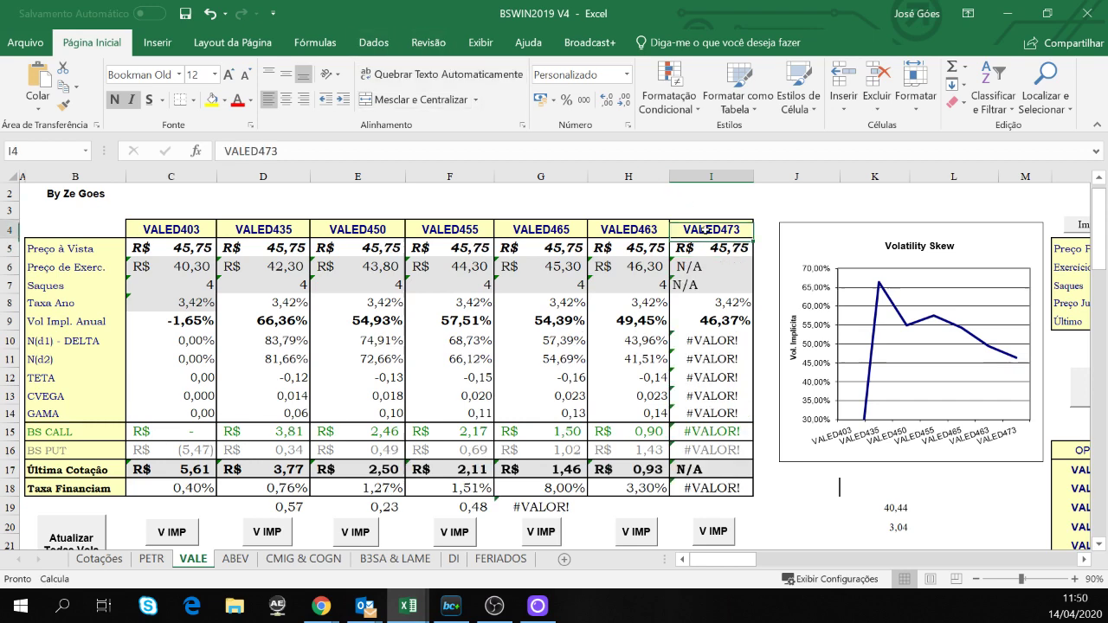
pyautogui.click(278, 152)
pyautogui.press('BackSpace')
pyautogui.press('BackSpace')
pyautogui.write('75')
pyautogui.press('Return')
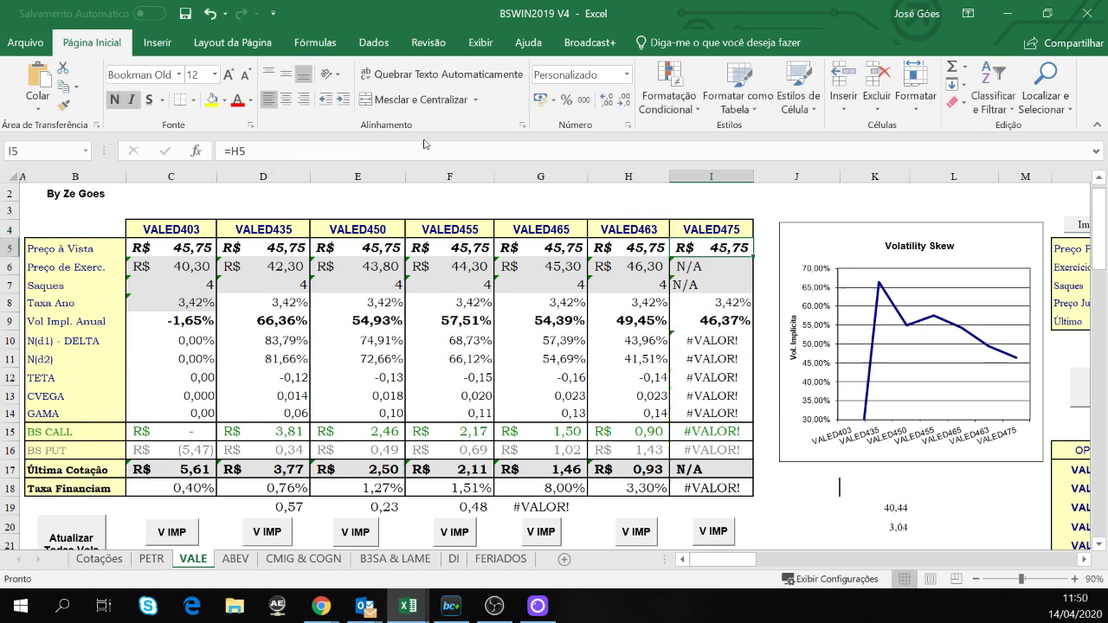
pyautogui.click(723, 293)
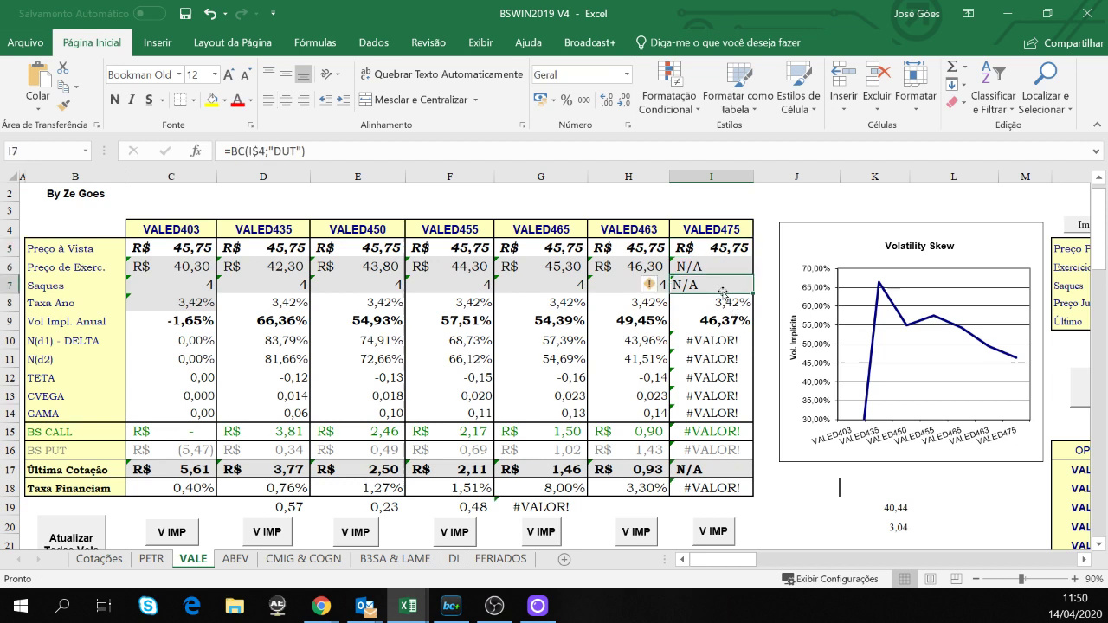
# Set the option code in cell I4 back to VALED483.
pyautogui.click(721, 232)
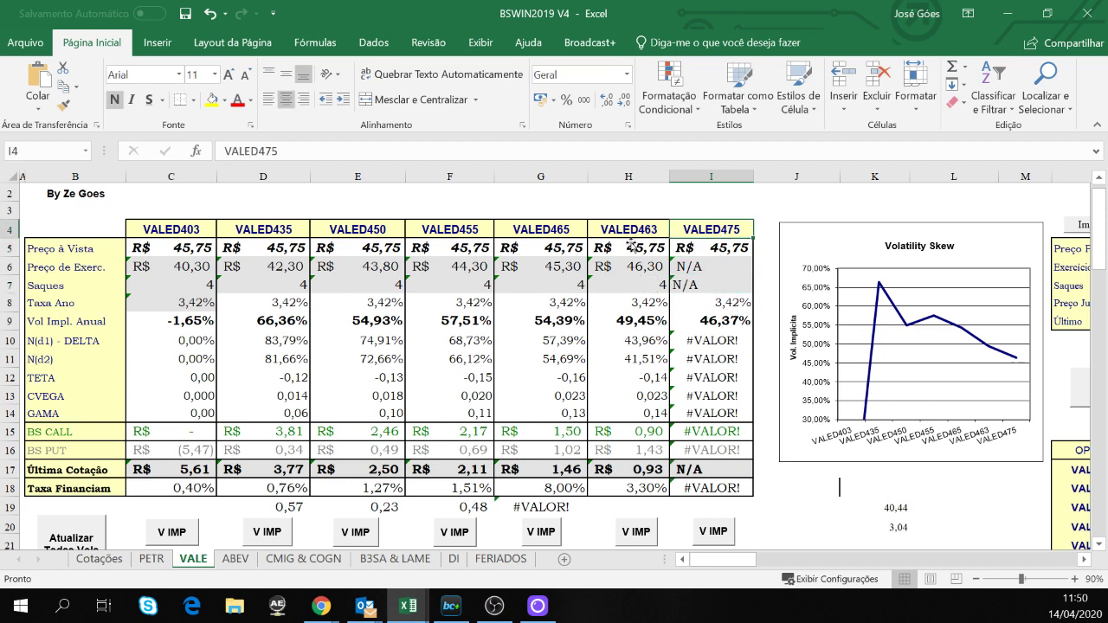
pyautogui.click(295, 152)
pyautogui.press('BackSpace')
pyautogui.press('BackSpace')
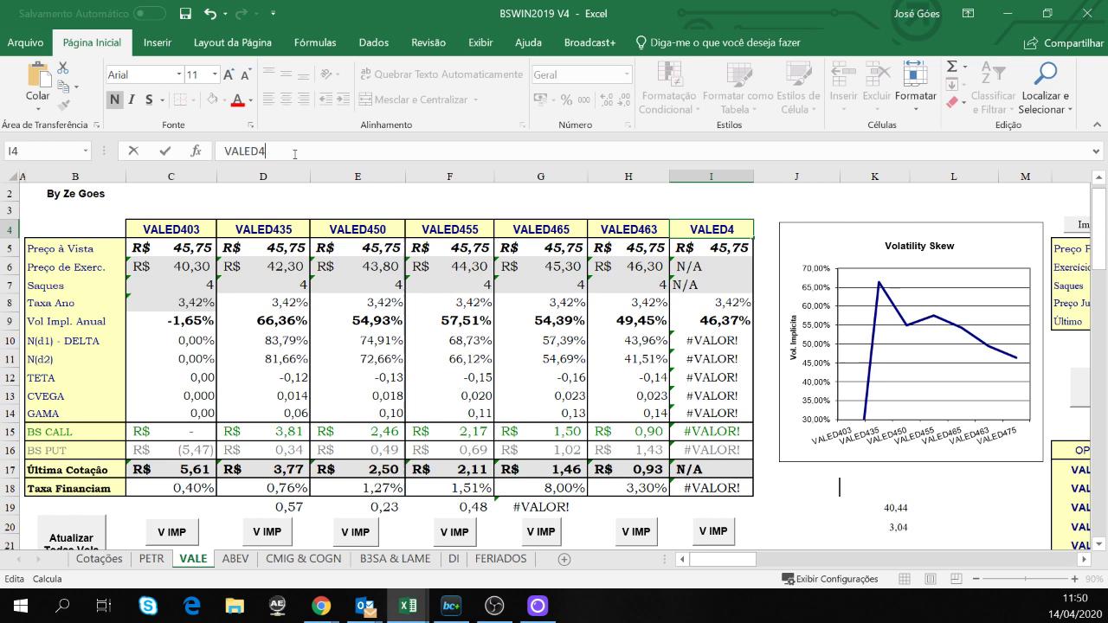
pyautogui.write('83')
pyautogui.press('Return')
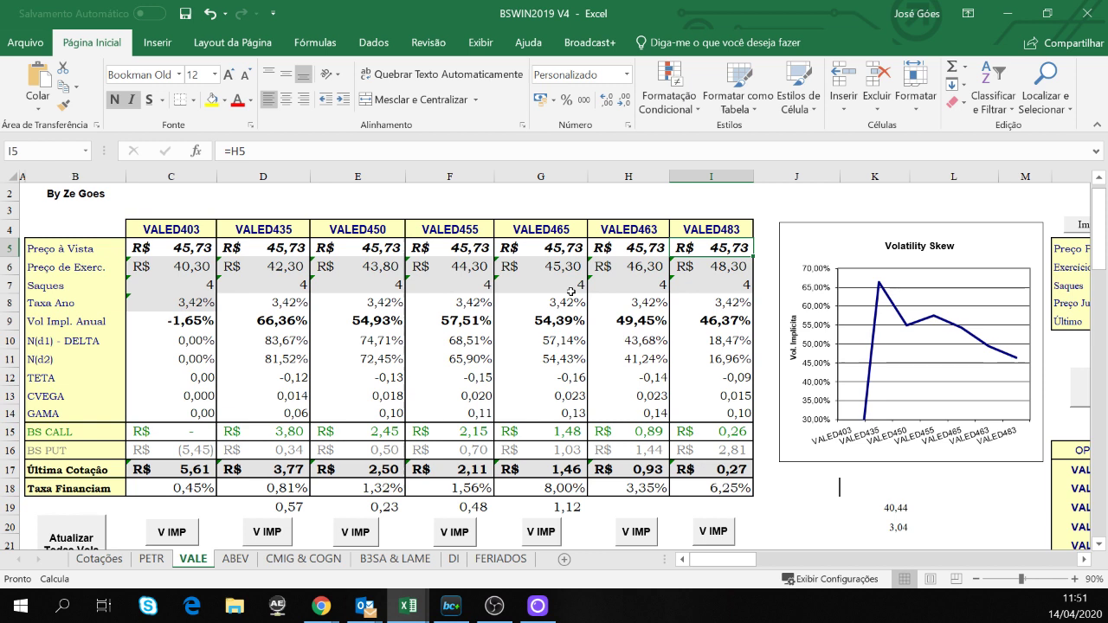
# Examine the spread formula in G19 and the VALED465 theta in G12.
pyautogui.click(584, 502)
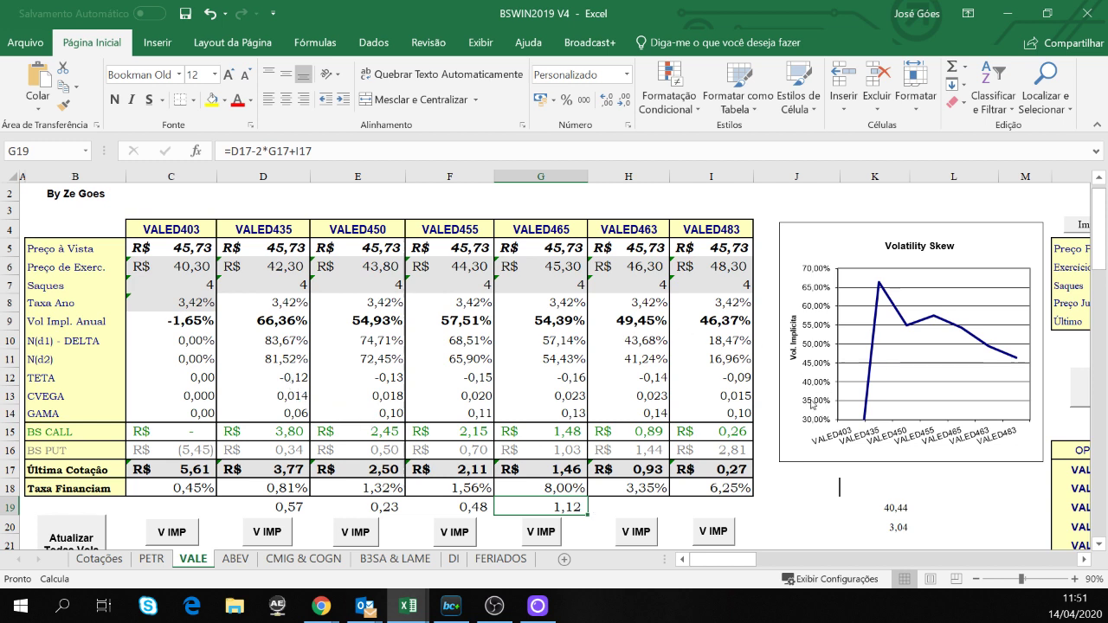
pyautogui.click(567, 380)
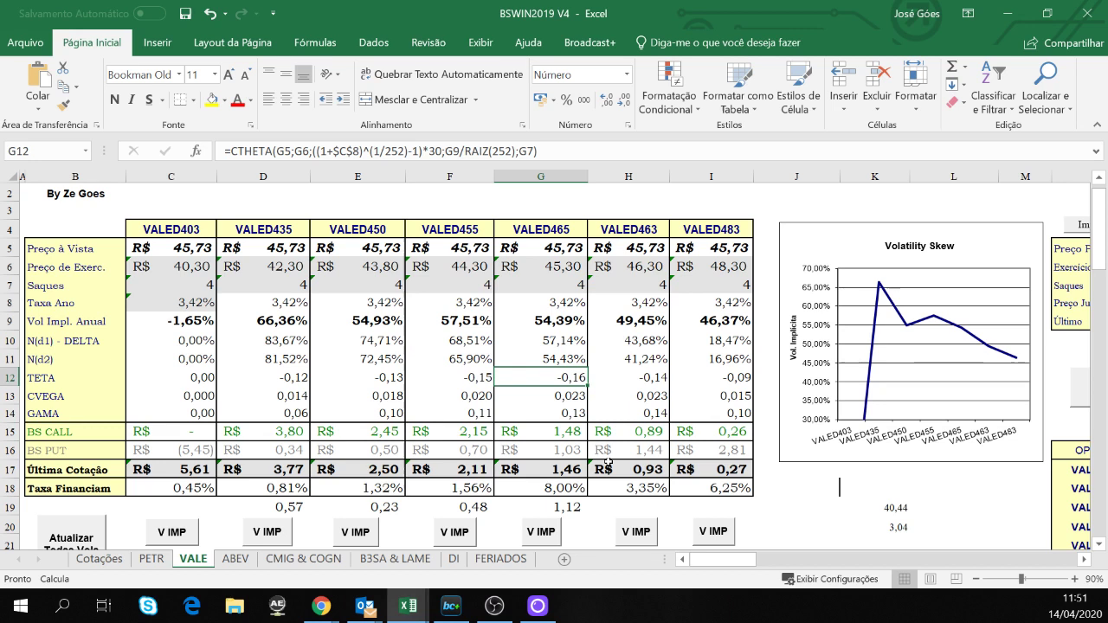
# Switch from Excel to Broadcast+ and bring up the existing MRFG3 chart through the new-tab dialog.
pyautogui.hotkey('alt', 'Tab')
pyautogui.hotkey('alt', 'Tab')
pyautogui.hotkey('alt', 'Tab')
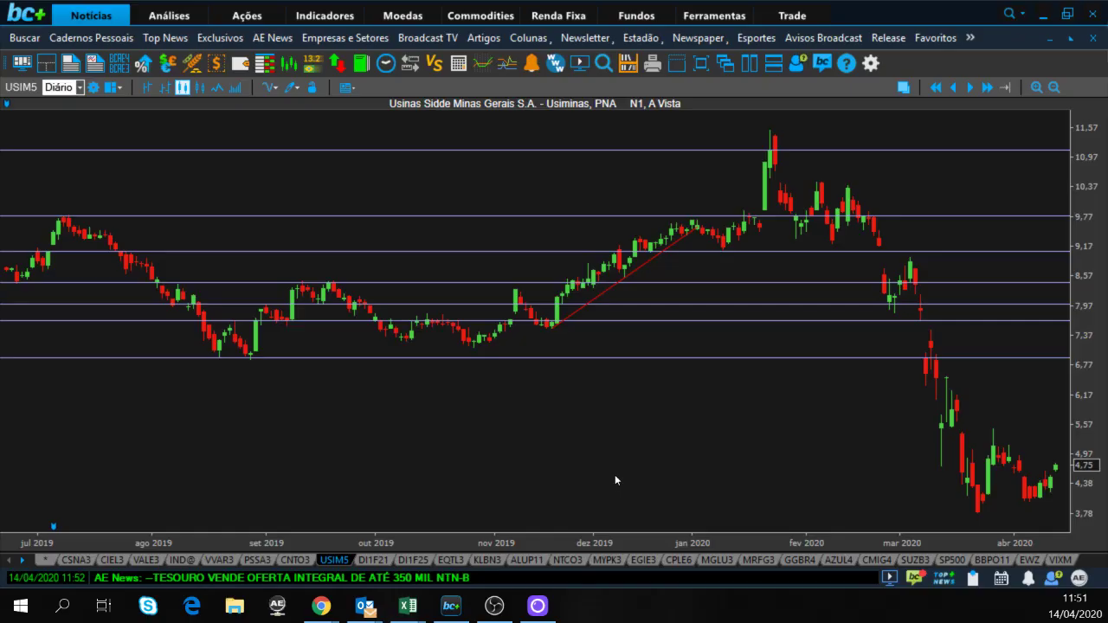
pyautogui.click(50, 560)
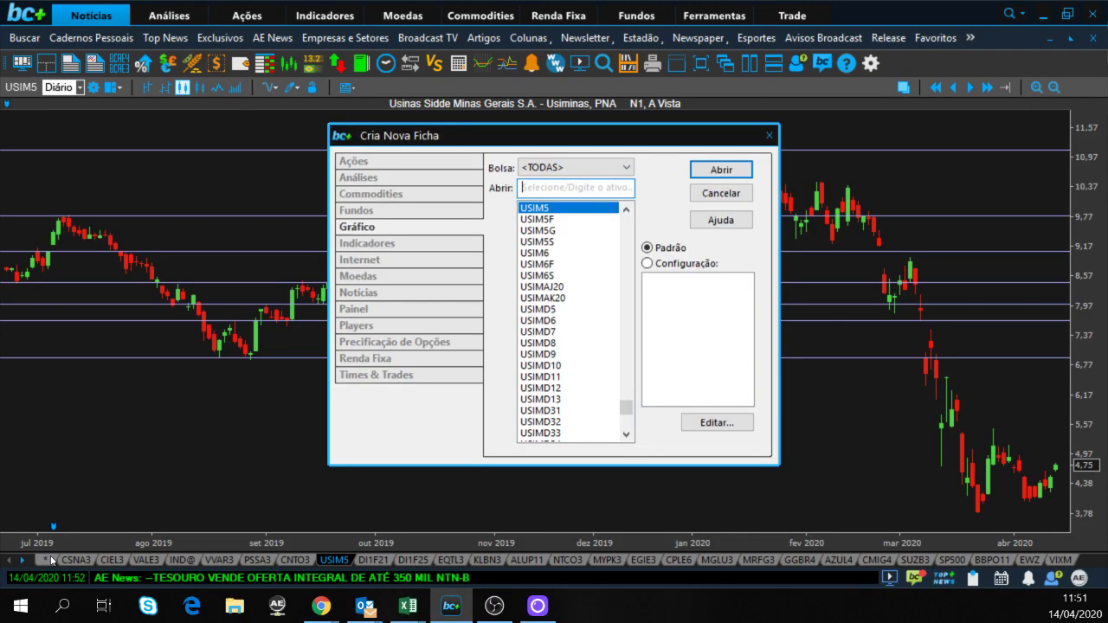
pyautogui.write('mfA')
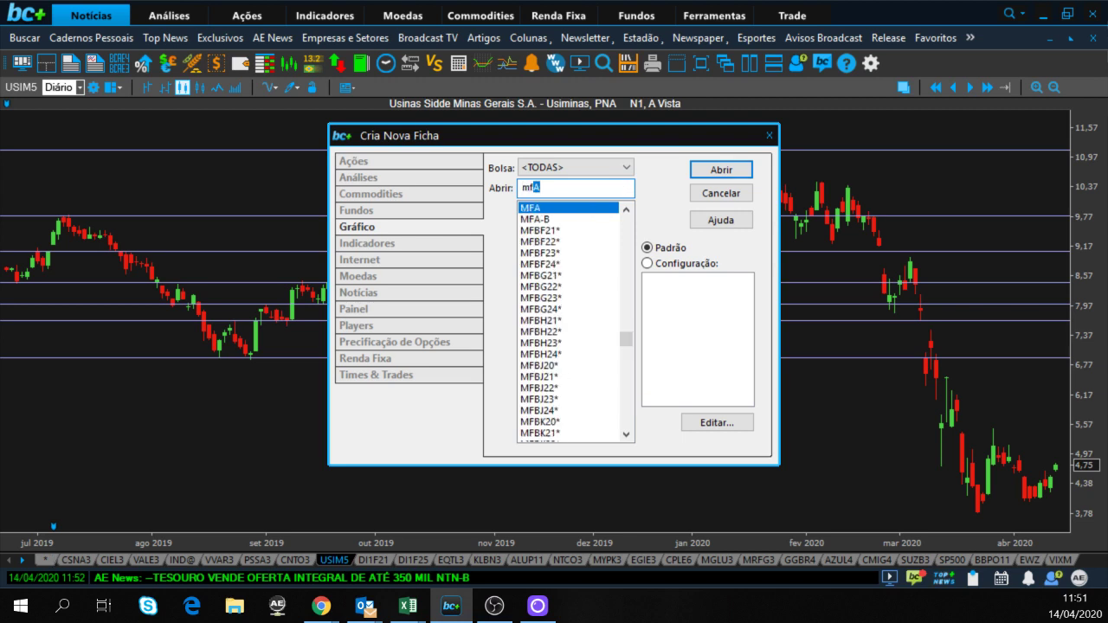
pyautogui.press('BackSpace')
pyautogui.press('BackSpace')
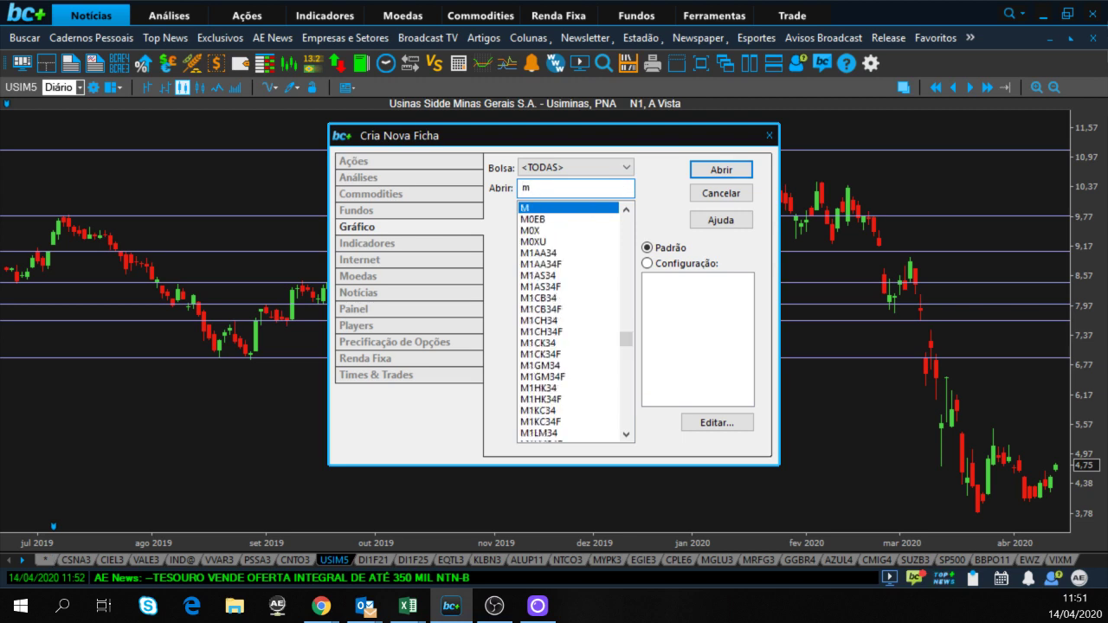
pyautogui.write('rfg3')
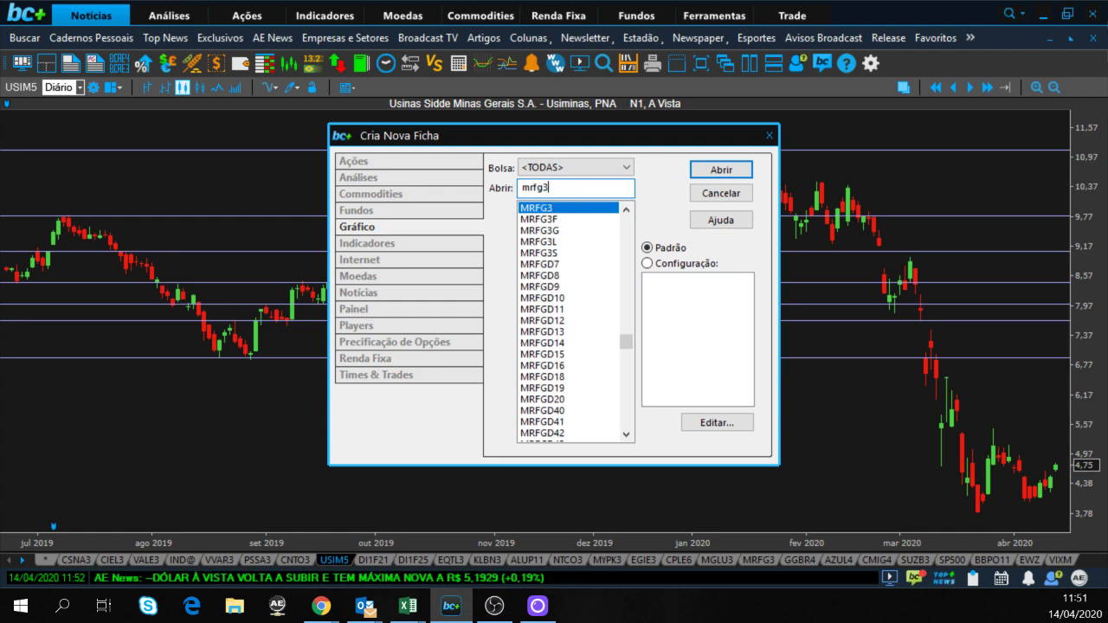
pyautogui.press('Return')
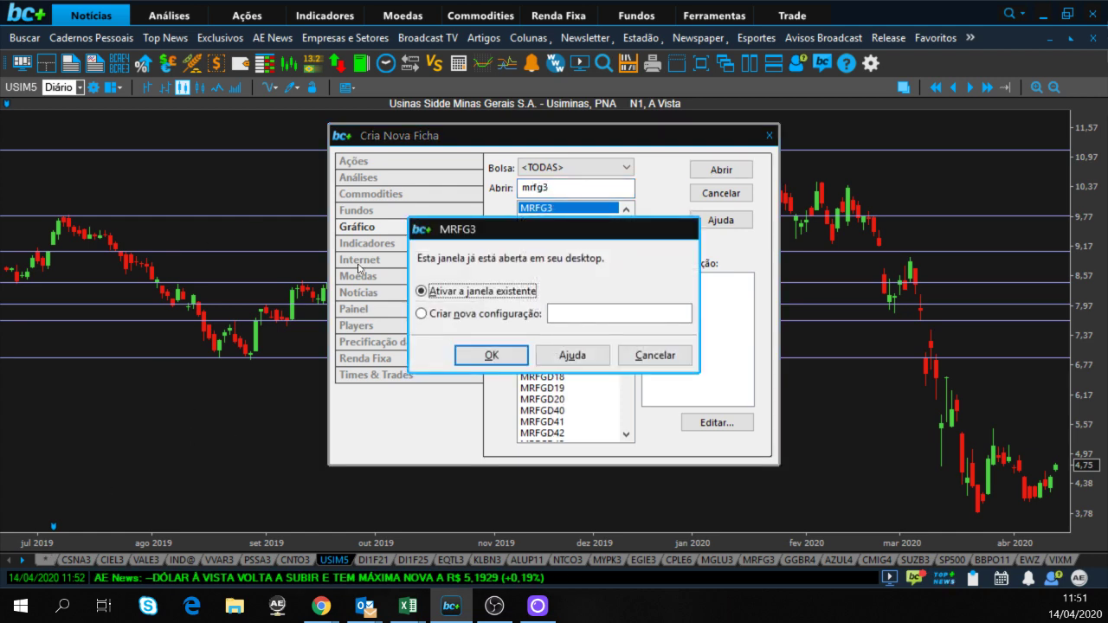
pyautogui.click(485, 360)
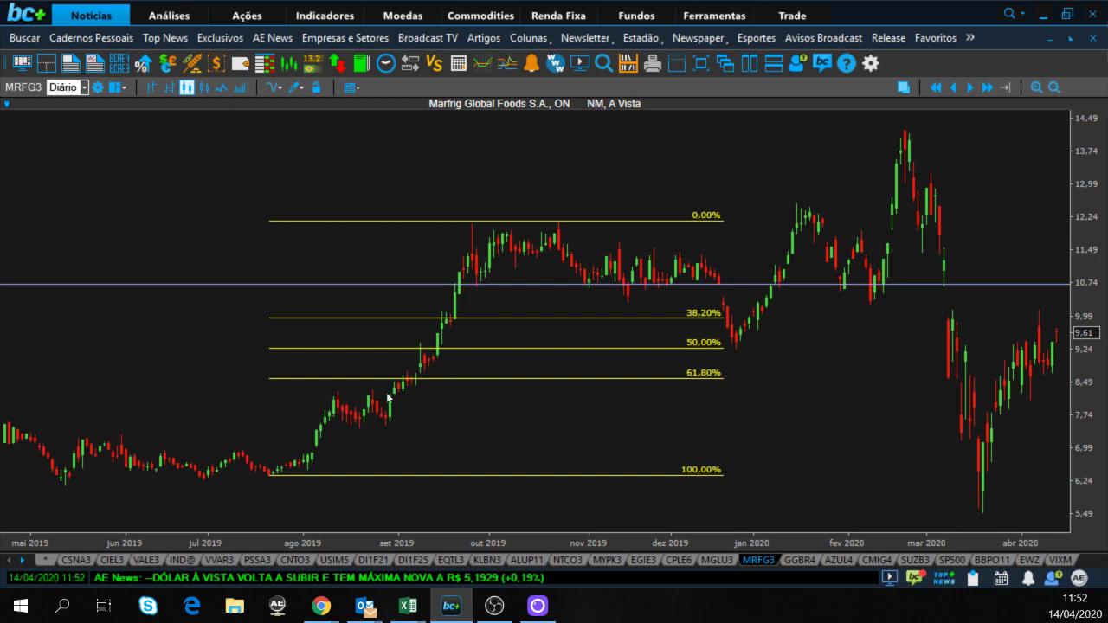
# Open the charts of BEEF3 and JBSS3, each in its own new tab.
pyautogui.click(52, 563)
pyautogui.write('beef3')
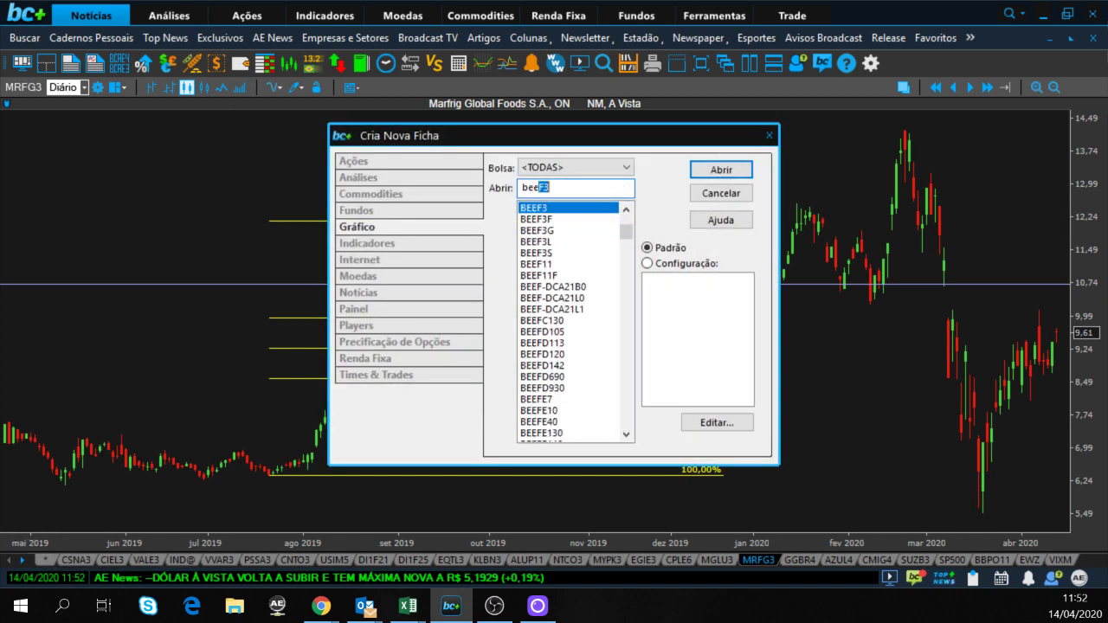
pyautogui.press('Return')
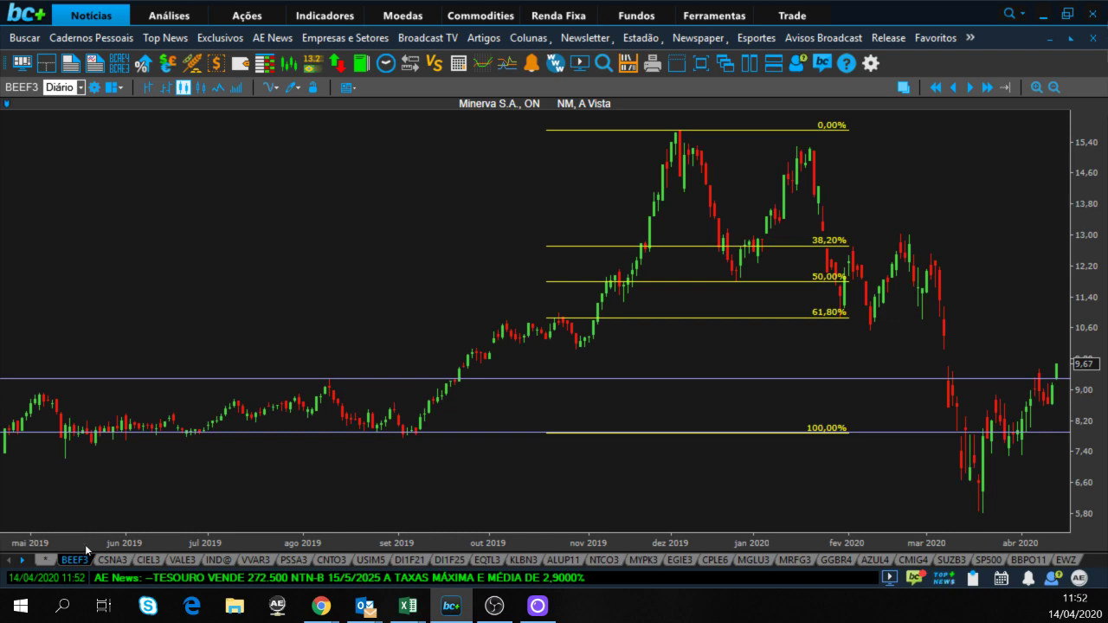
pyautogui.click(45, 562)
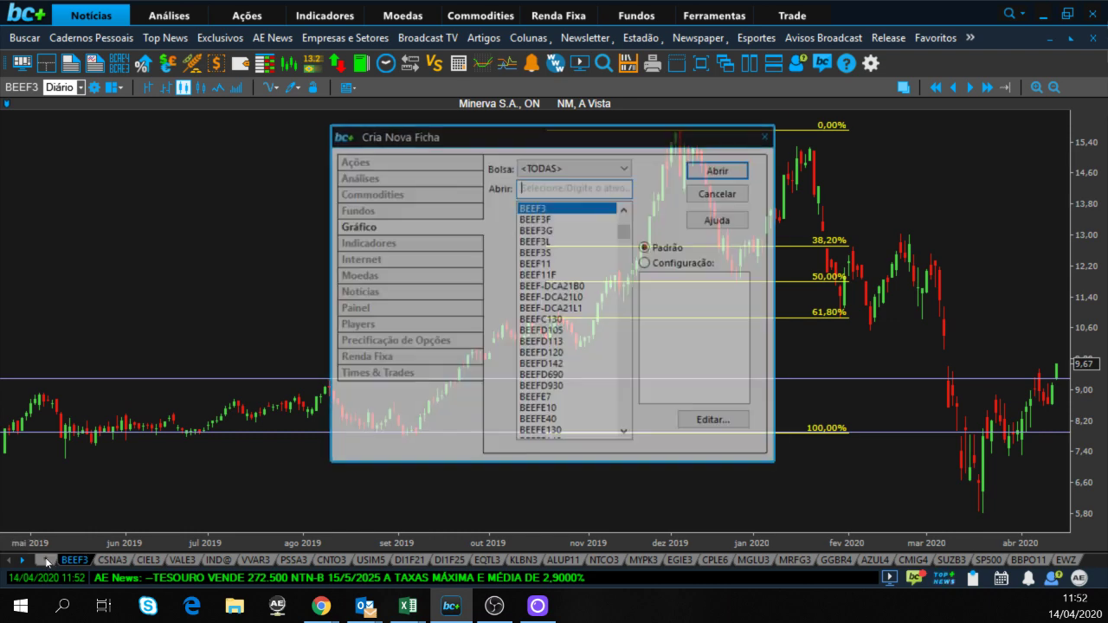
pyautogui.write('JBSS3')
pyautogui.press('Return')
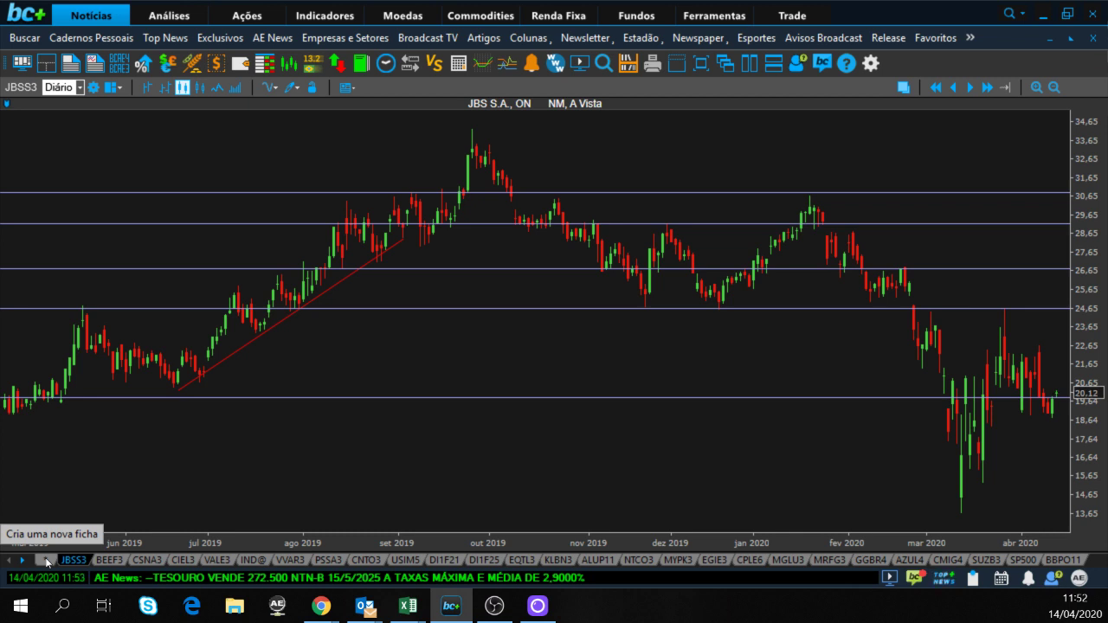
# Look up GGBR4 in the new-tab dialog and activate its already open chart.
pyautogui.click(45, 562)
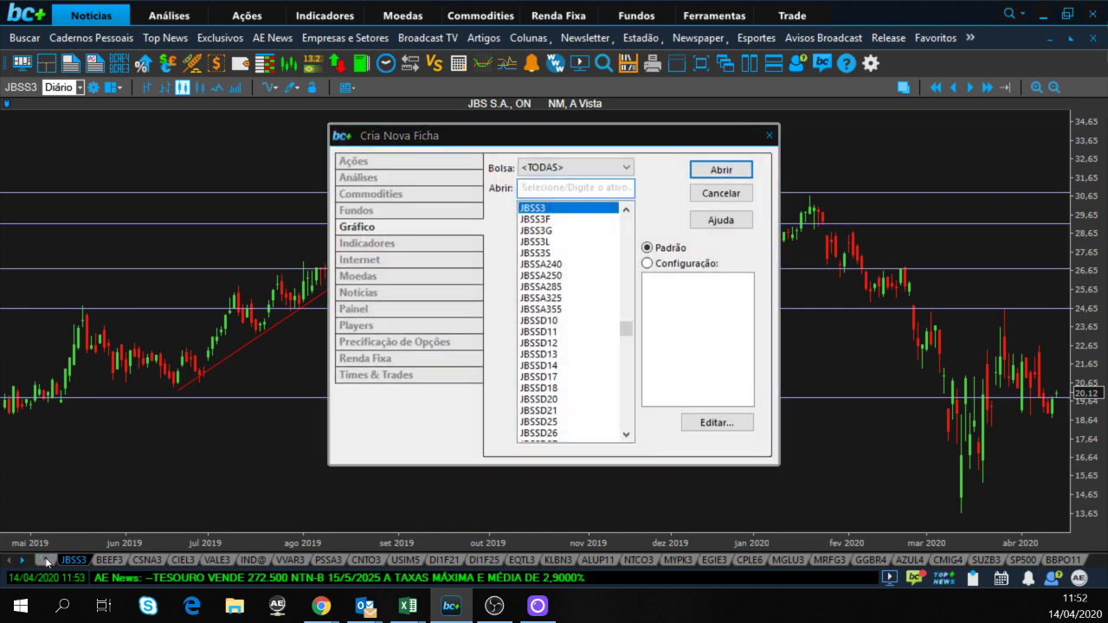
pyautogui.write('ggbr4')
pyautogui.press('Return')
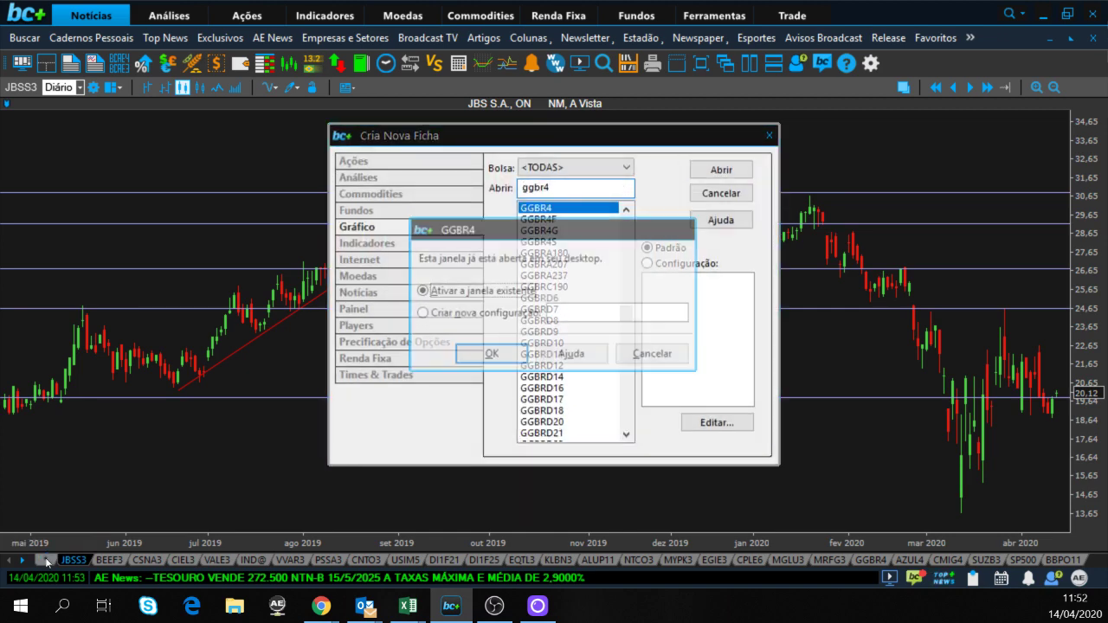
pyautogui.click(488, 361)
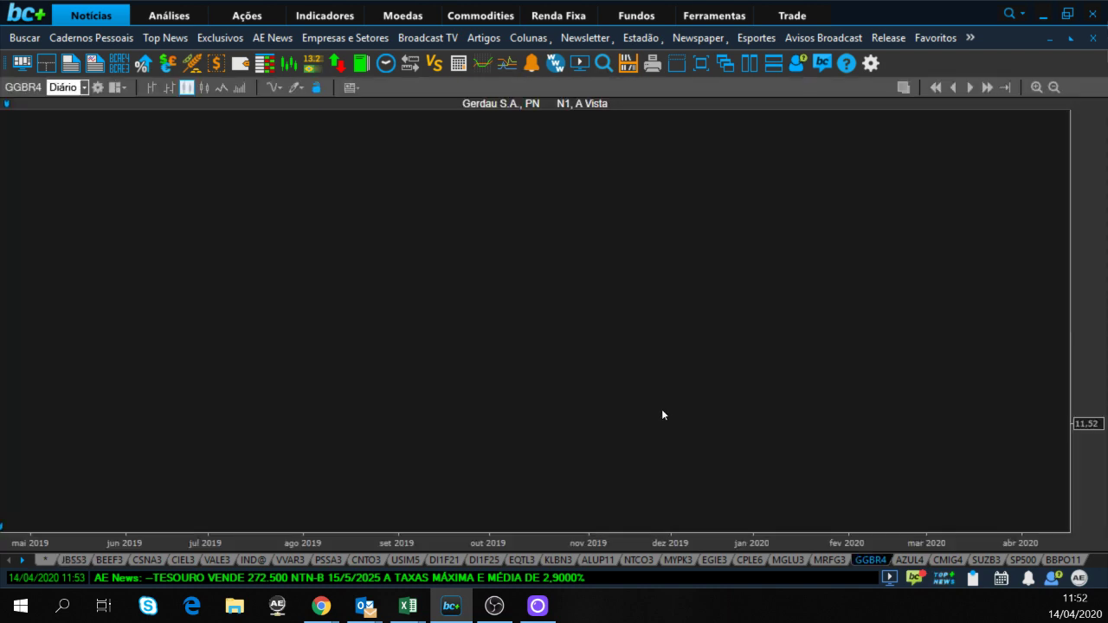
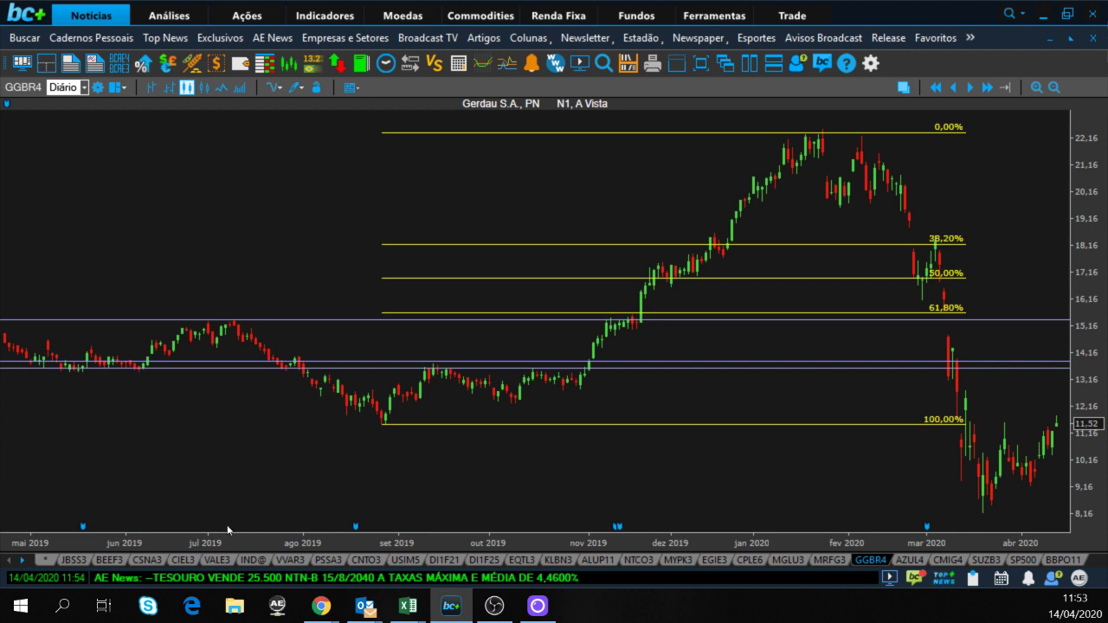
# Look up SUZB3 in the new-tab dialog and activate its already open chart.
pyautogui.click(47, 563)
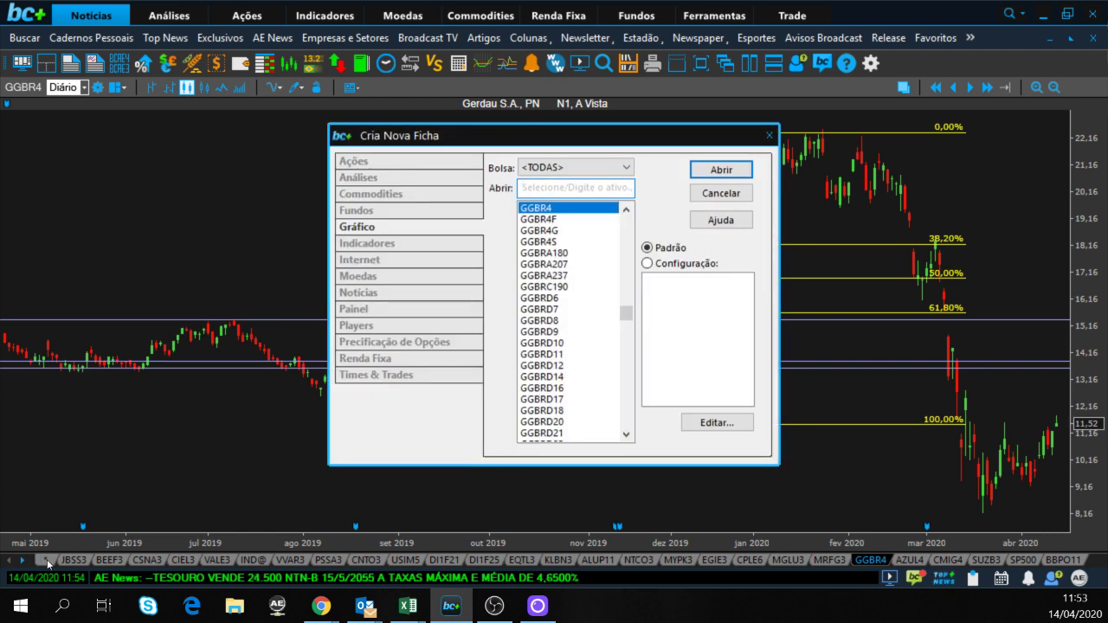
pyautogui.write('suz')
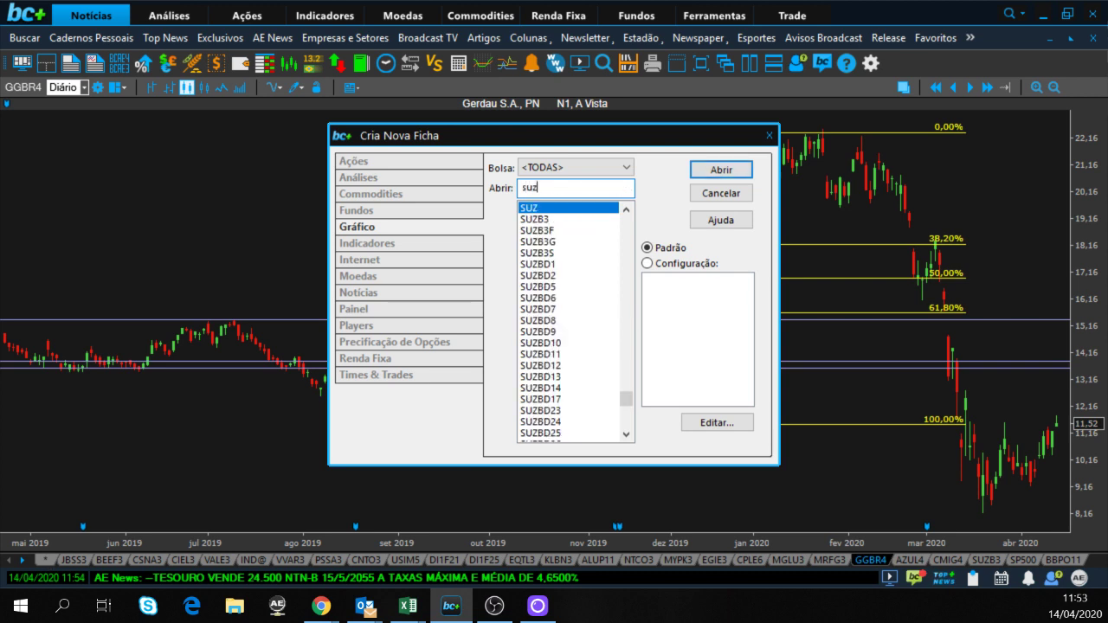
pyautogui.write('b3')
pyautogui.press('Return')
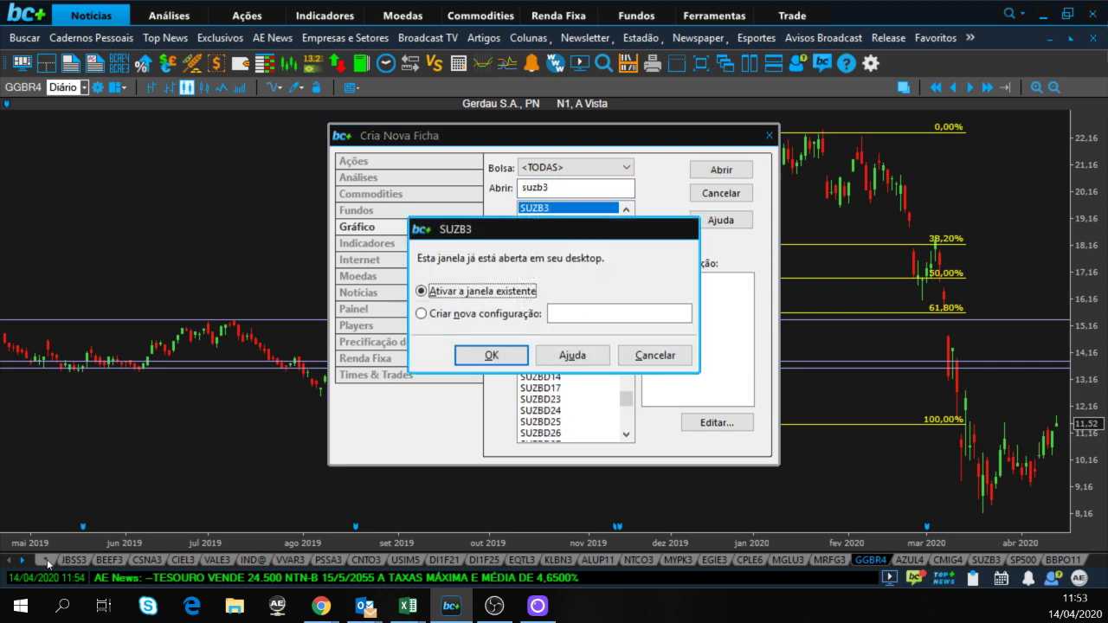
pyautogui.click(488, 359)
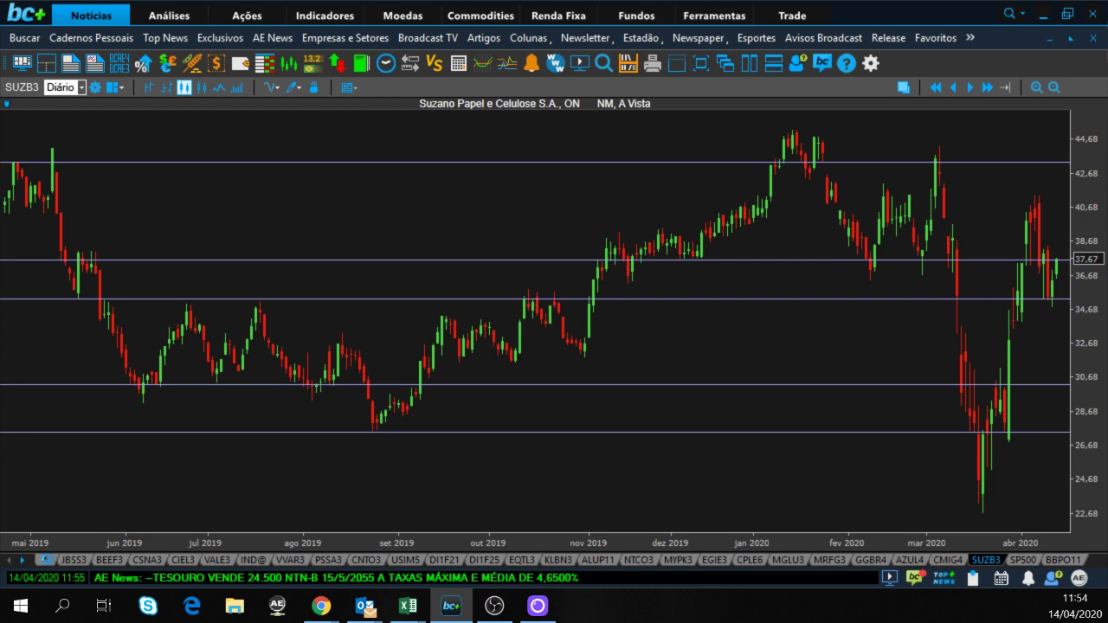
# Open the charts of the banks BBDC4 and ITUB4, each in its own new tab.
pyautogui.click(46, 561)
pyautogui.write('bbdc3')
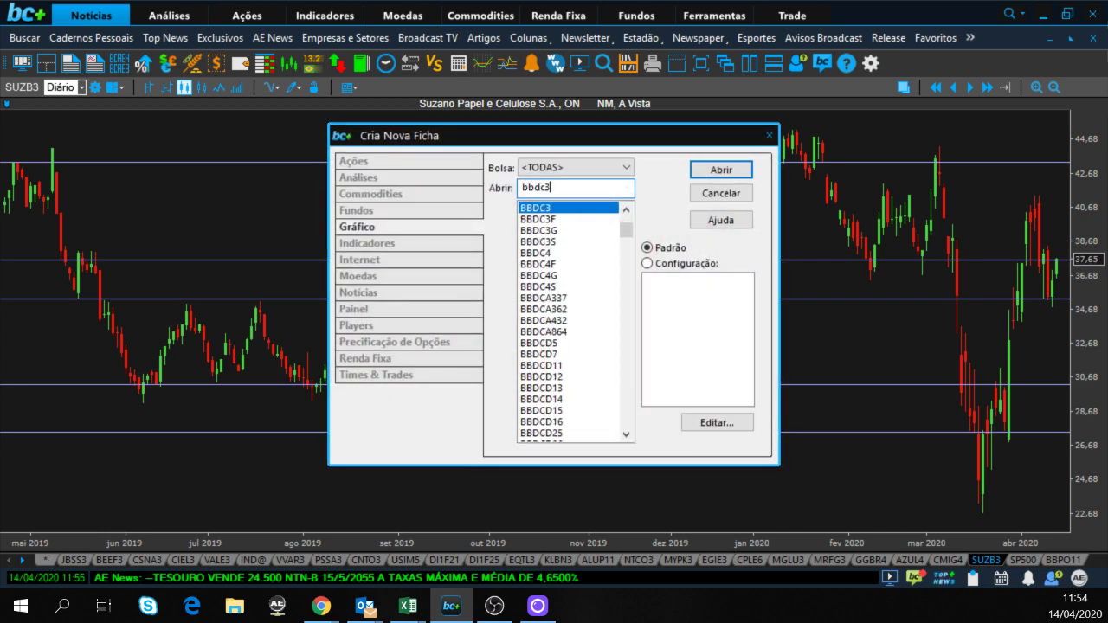
pyautogui.write('4')
pyautogui.press('Return')
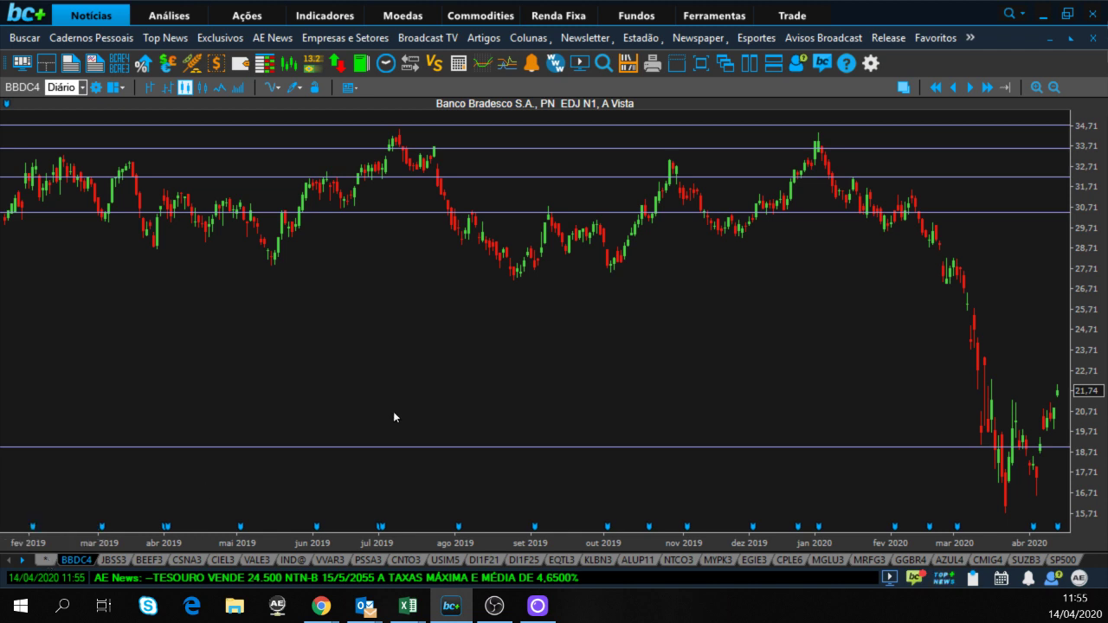
pyautogui.click(50, 564)
pyautogui.write('ITUB4')
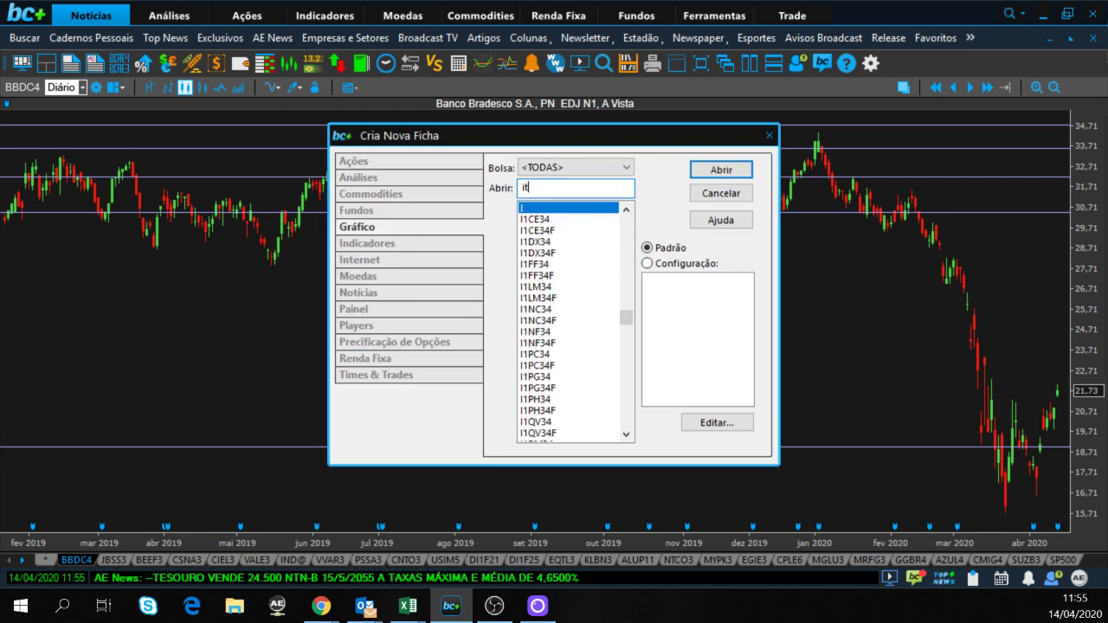
pyautogui.press('Return')
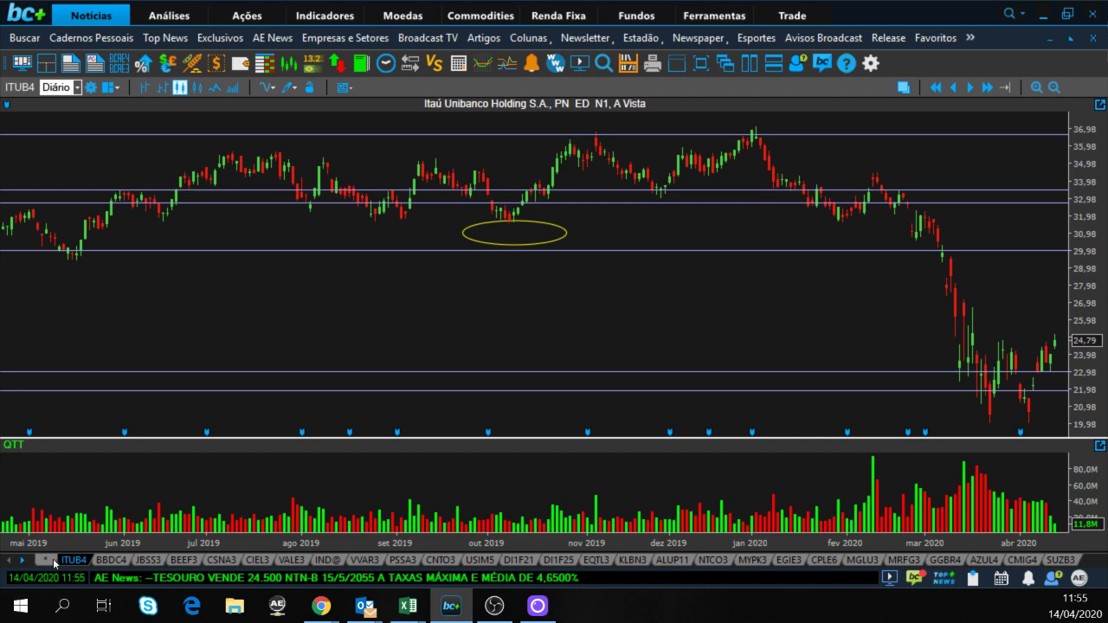
# Open the BBAS3 chart in a new tab.
pyautogui.click(54, 564)
pyautogui.write('bbaR')
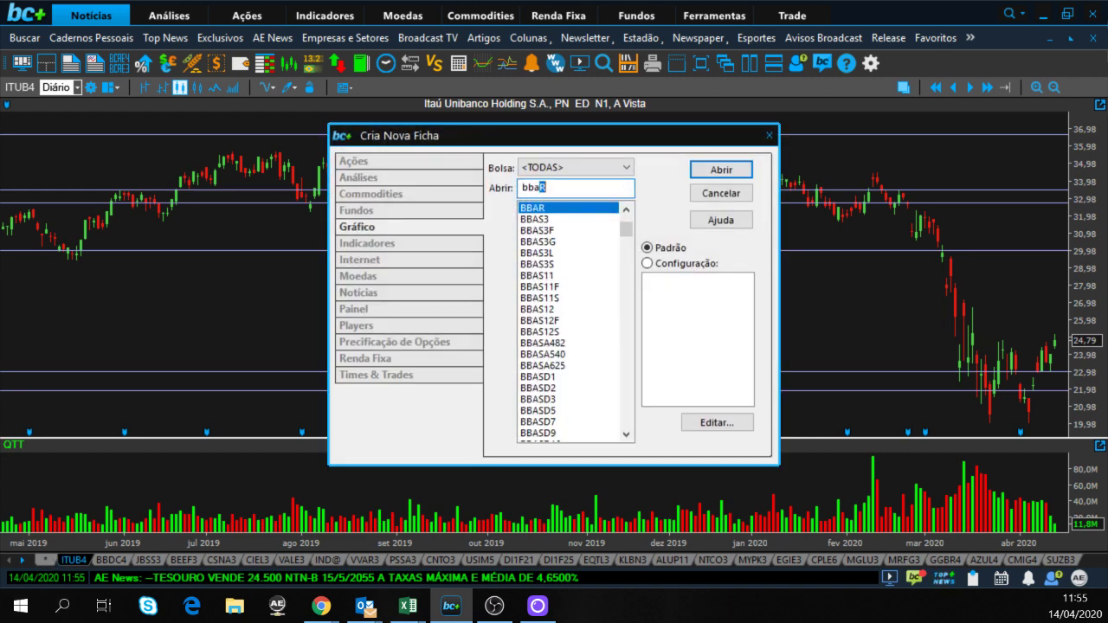
pyautogui.write('s')
pyautogui.press('BackSpace')
pyautogui.press('BackSpace')
pyautogui.write('s')
pyautogui.press('BackSpace')
pyautogui.press('BackSpace')
pyautogui.press('BackSpace')
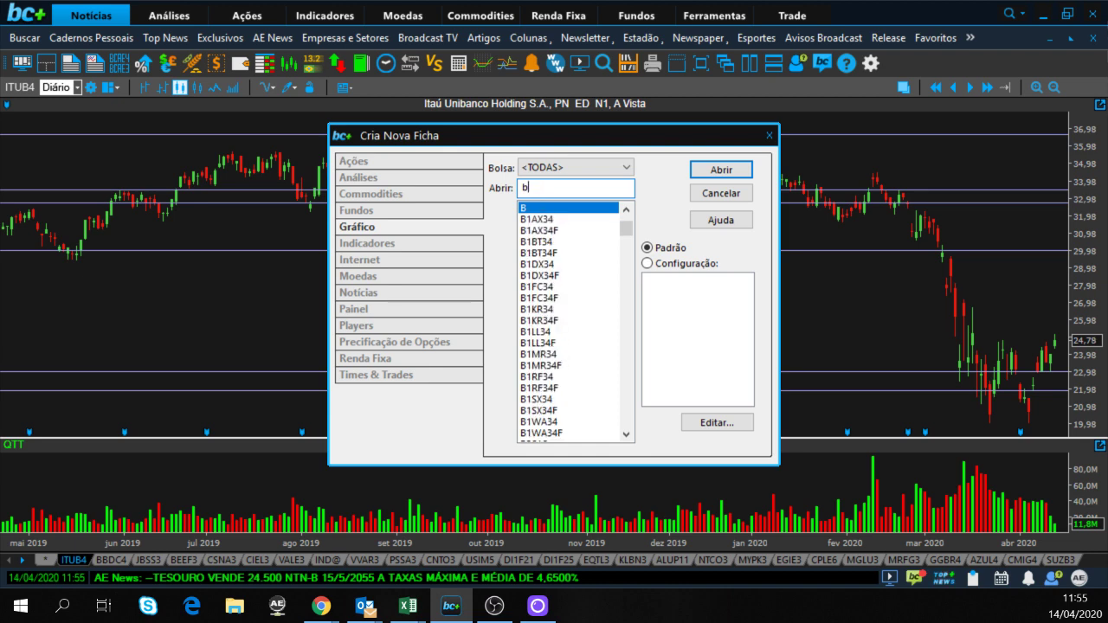
pyautogui.write('bas3')
pyautogui.press('Return')
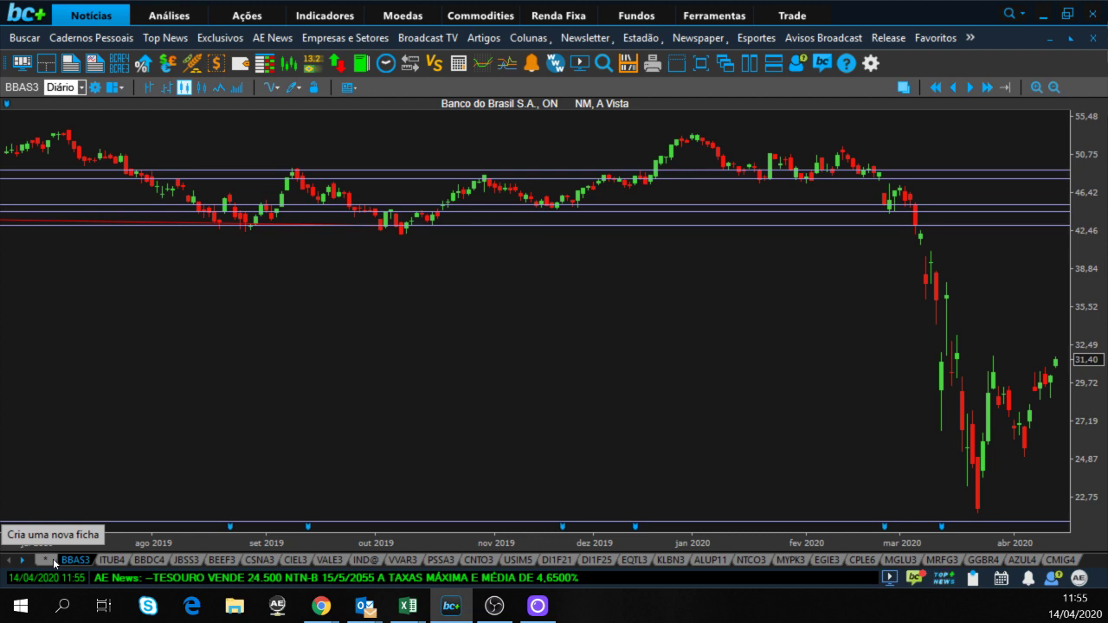
# Draw a horizontal line at about 31,64 on the BBAS3 chart, near the recent highs, and close its properties.
pyautogui.rightClick(821, 450)
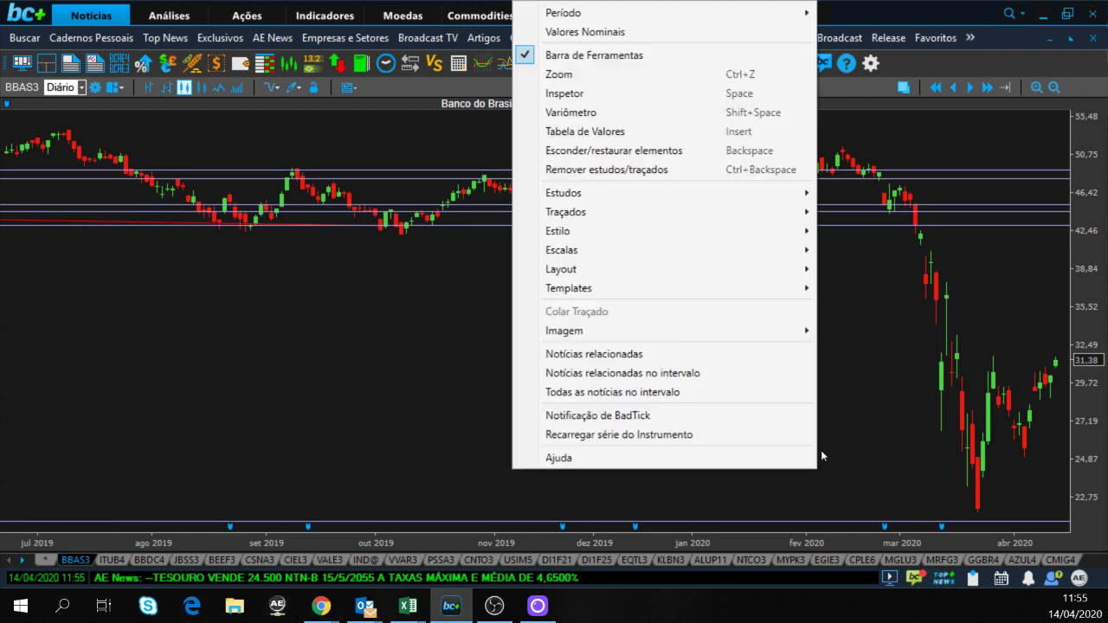
pyautogui.moveTo(633, 211)
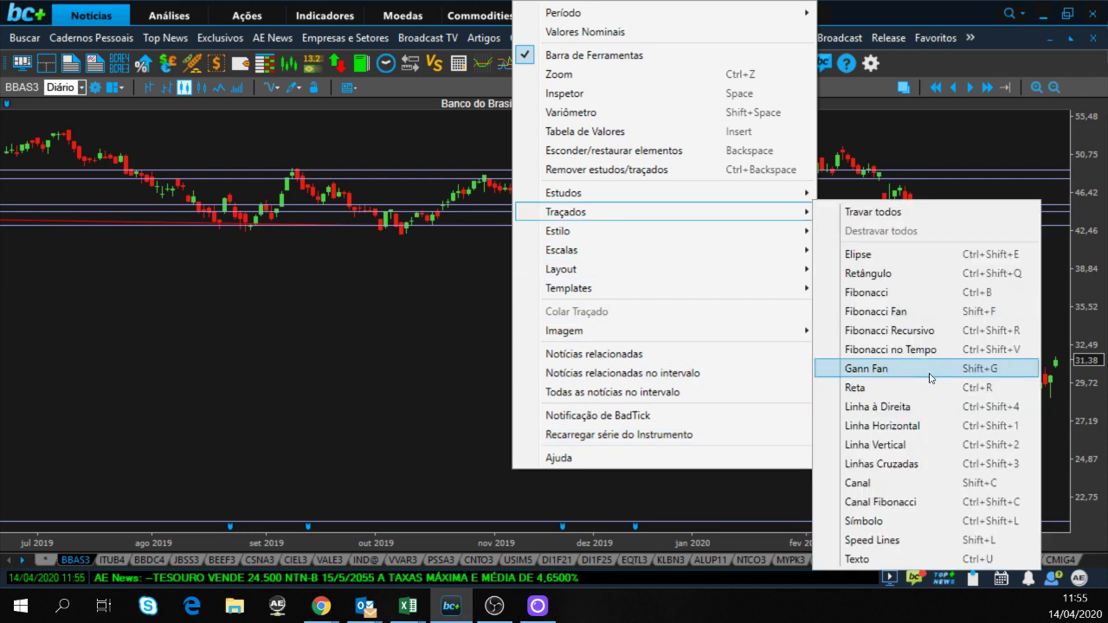
pyautogui.click(916, 425)
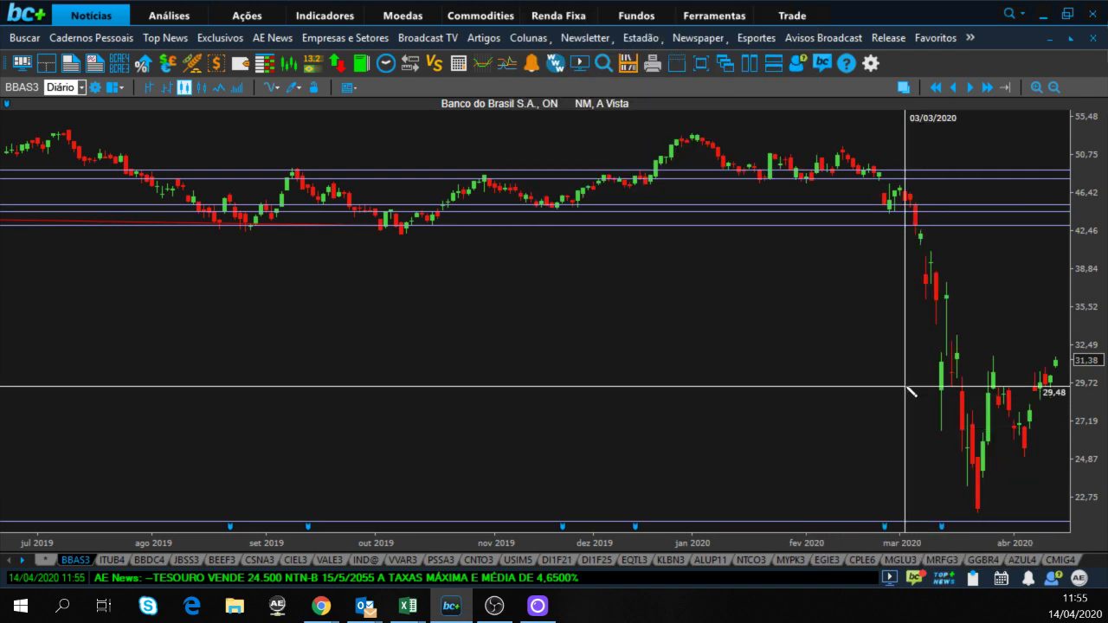
pyautogui.click(894, 356)
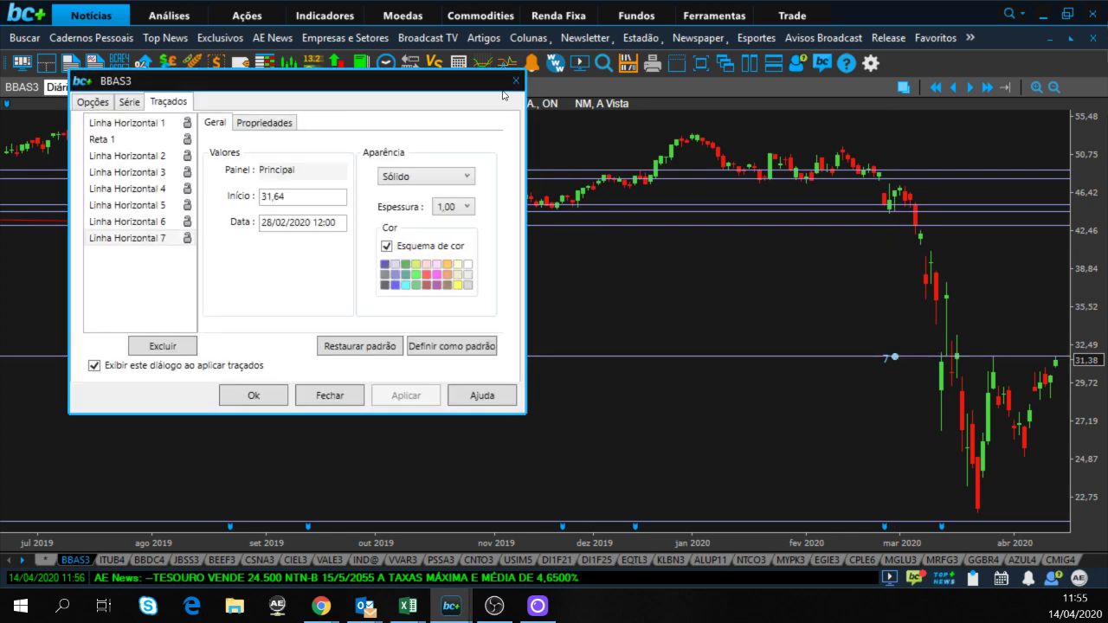
pyautogui.click(515, 81)
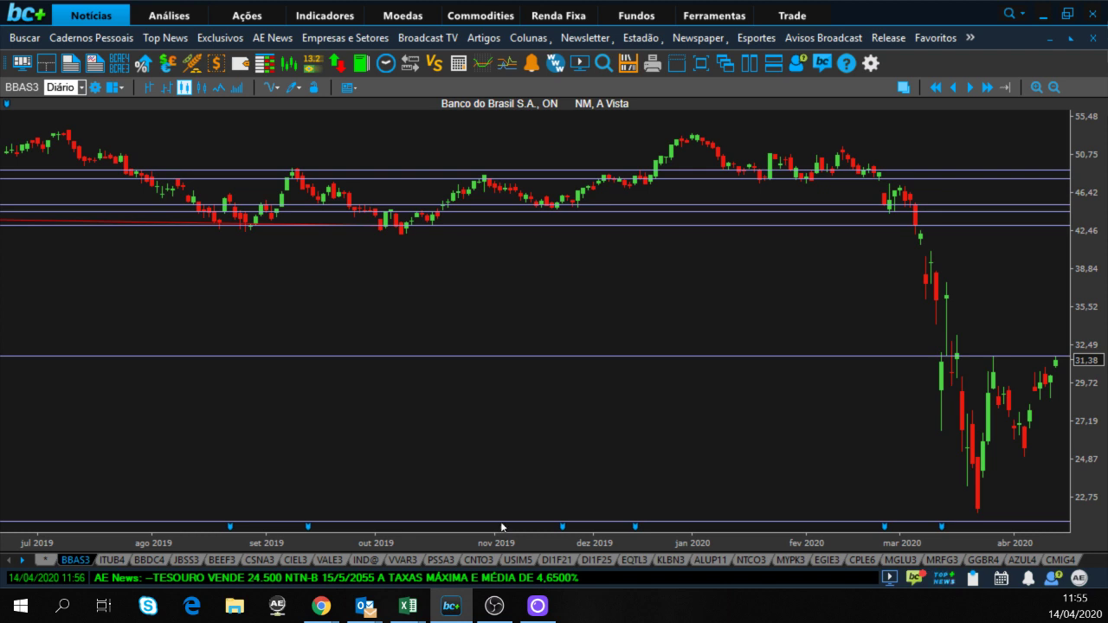
# Check the stock quotes in the Painel exemplo - Ações panel, including BBAS3 and CSNA3, and return to the BBAS3 chart.
pyautogui.hotkey('ctrl', 'Tab')
pyautogui.hotkey('ctrl', 'Tab')
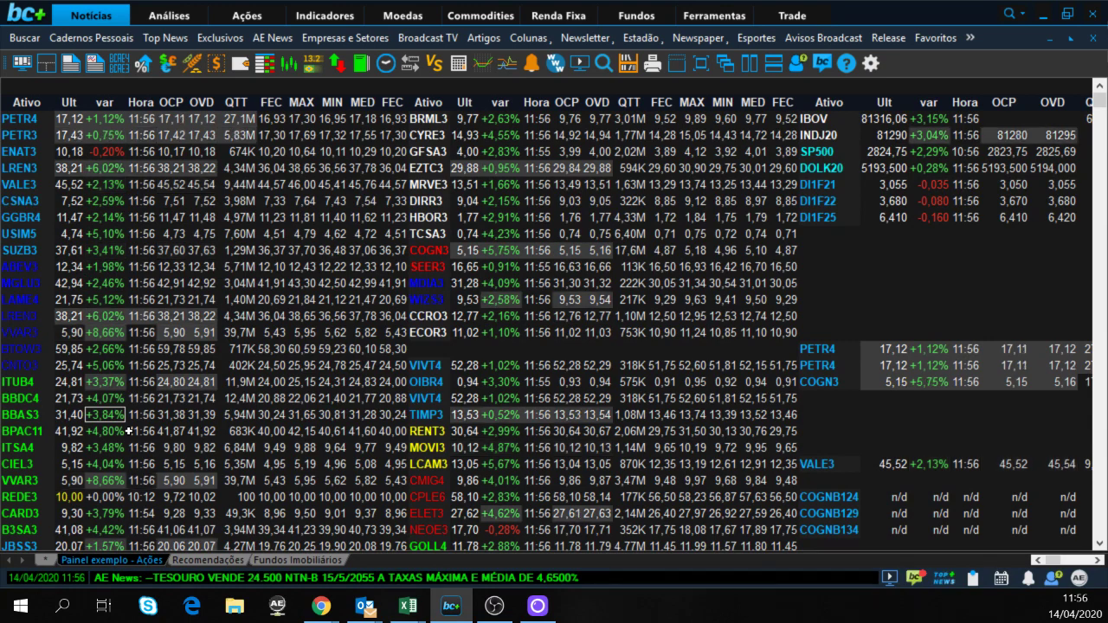
pyautogui.click(50, 199)
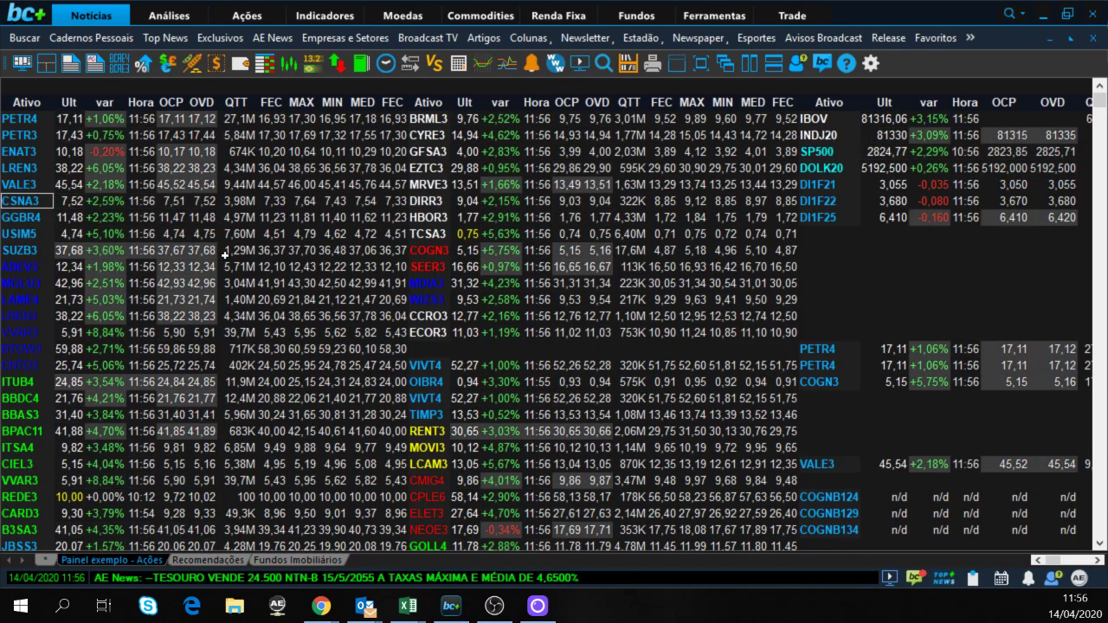
pyautogui.hotkey('ctrl', 'Tab')
pyautogui.hotkey('ctrl', 'Tab')
pyautogui.hotkey('ctrl', 'Tab')
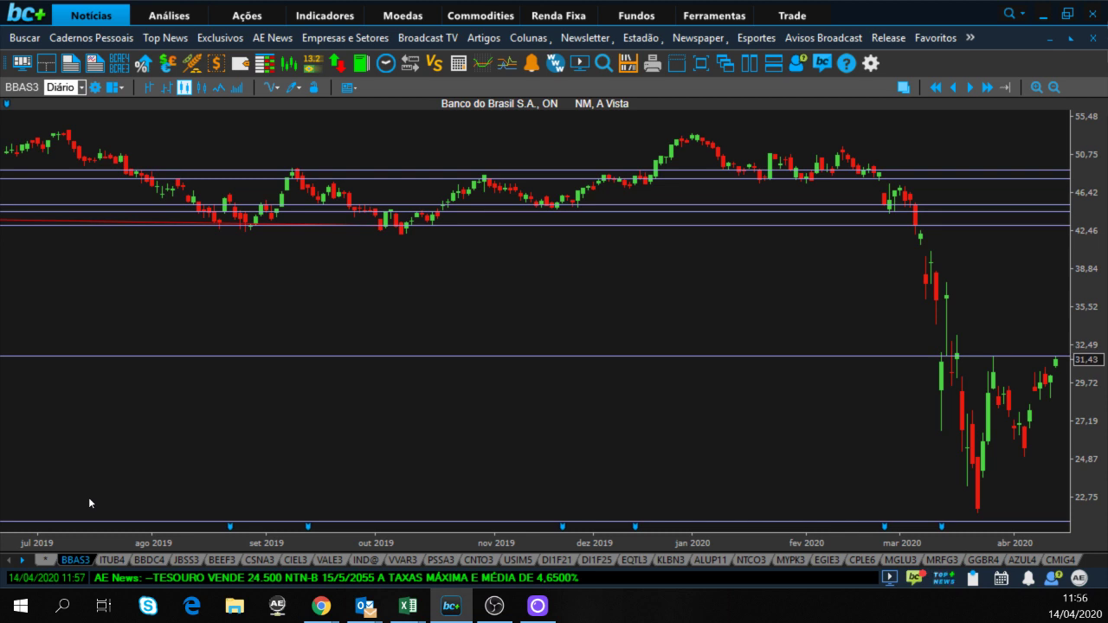
# Look up the CIEL3 chart and activate its existing window.
pyautogui.click(45, 560)
pyautogui.write('ci')
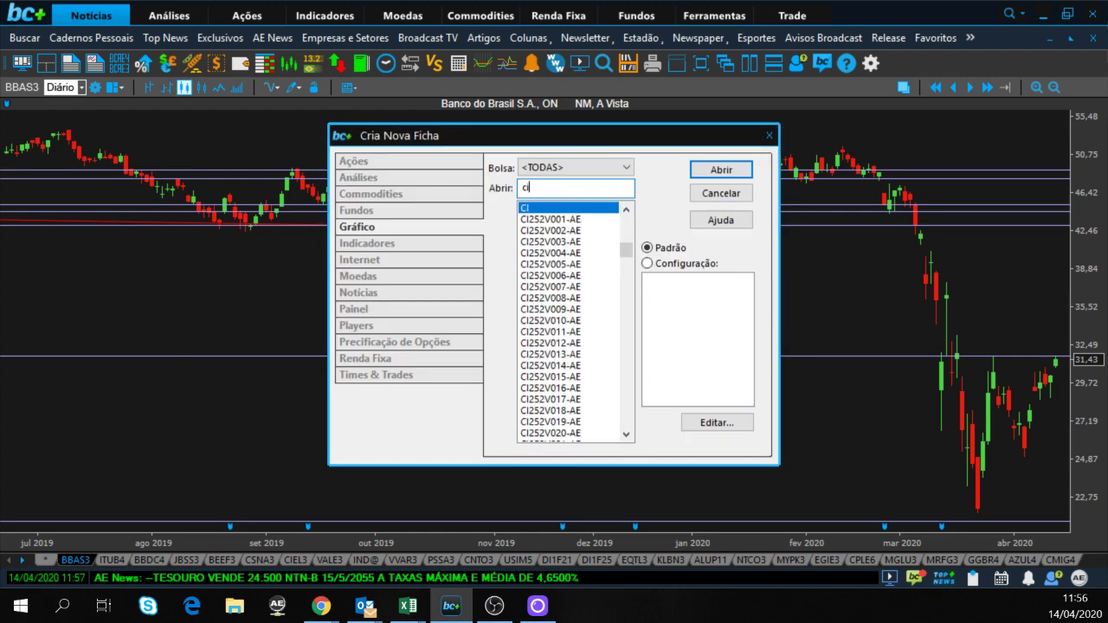
pyautogui.write('el3')
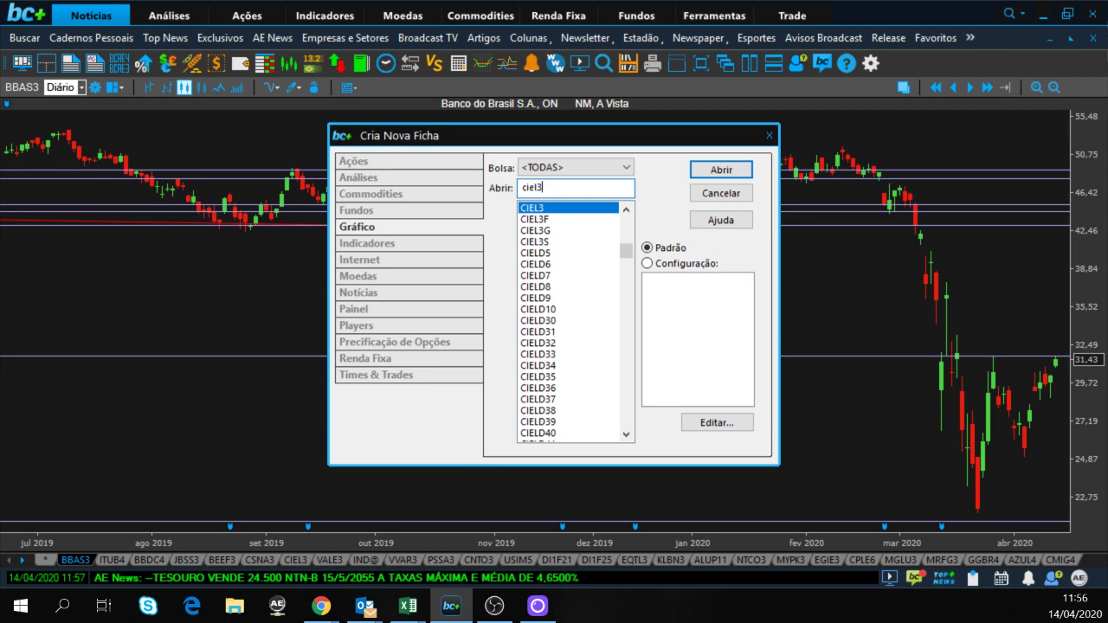
pyautogui.press('Return')
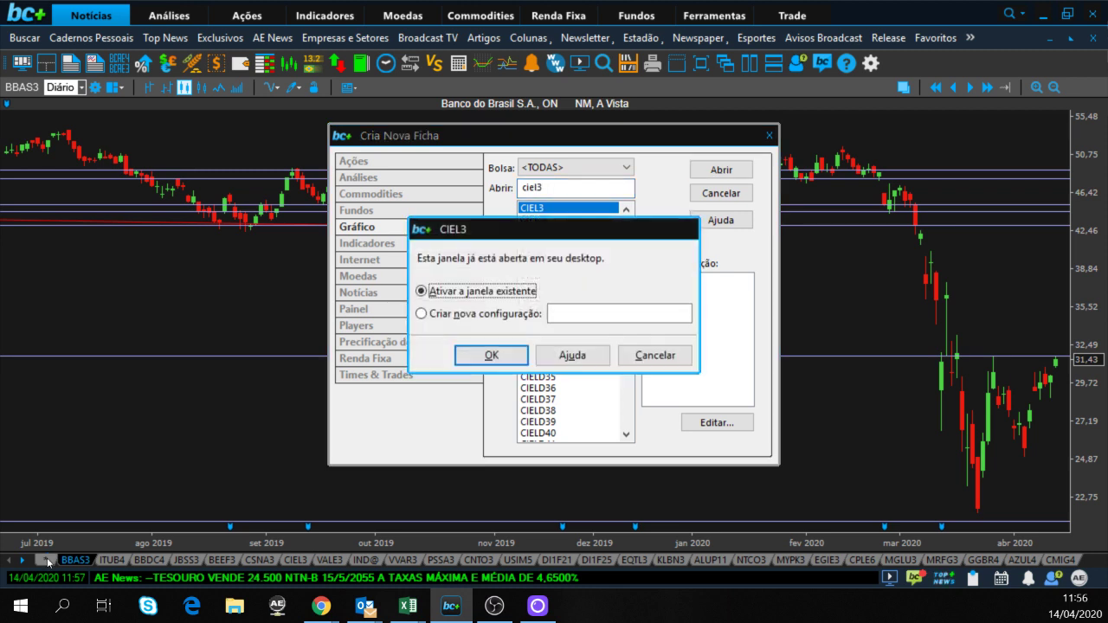
pyautogui.click(491, 355)
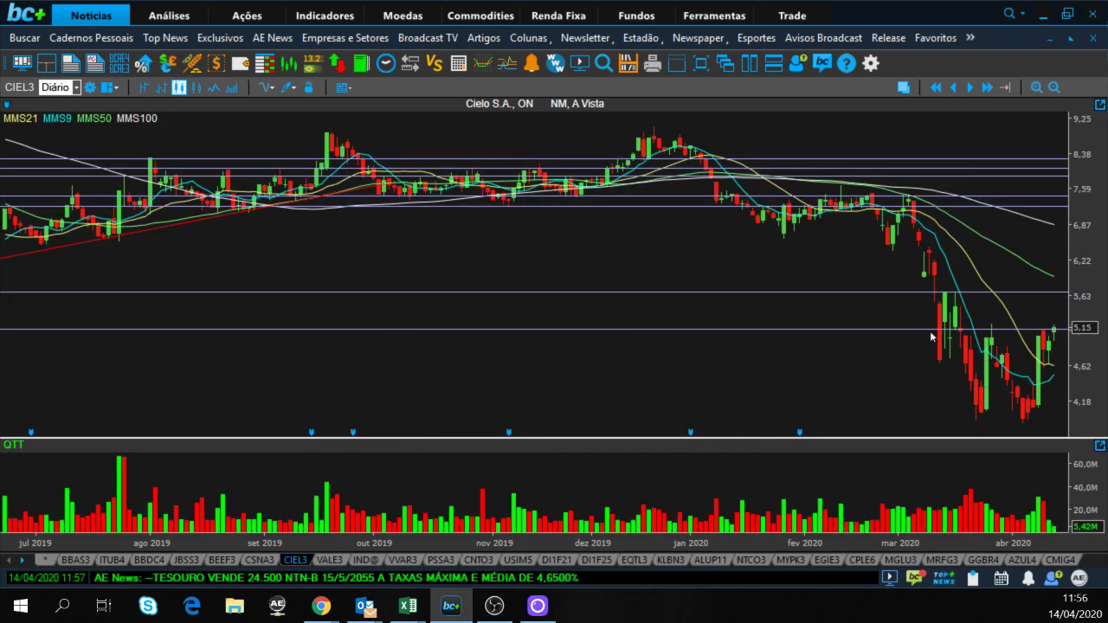
# Inspect the daily values of the 26/03/2020 and 17/03/2020 candles on the CIEL3 chart, closing the inspector each time.
pyautogui.click(995, 329)
pyautogui.click(993, 339)
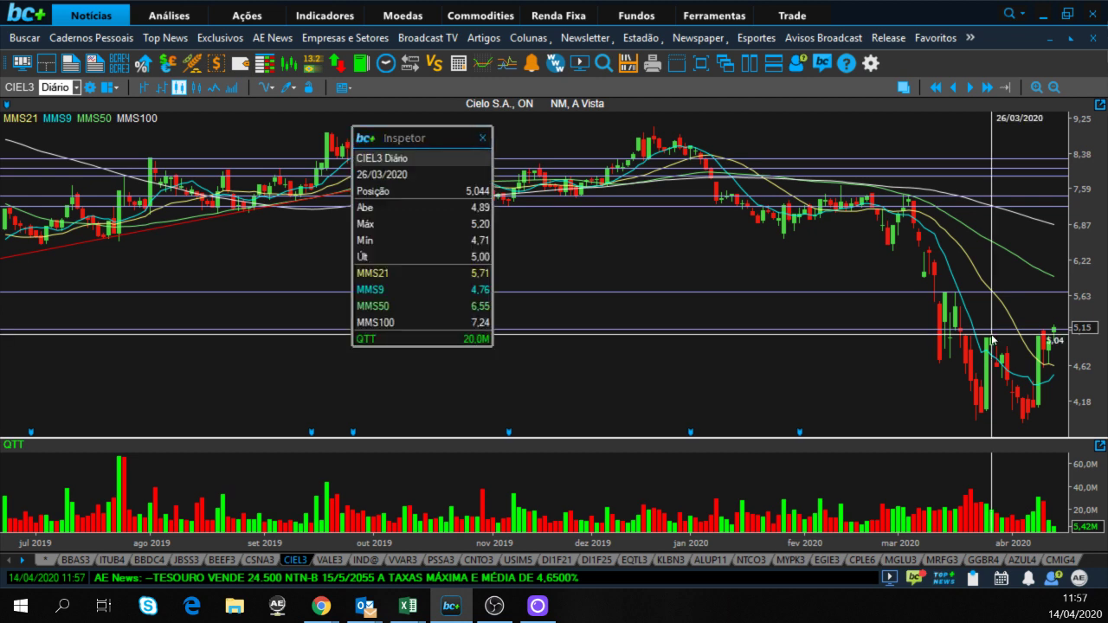
pyautogui.click(483, 137)
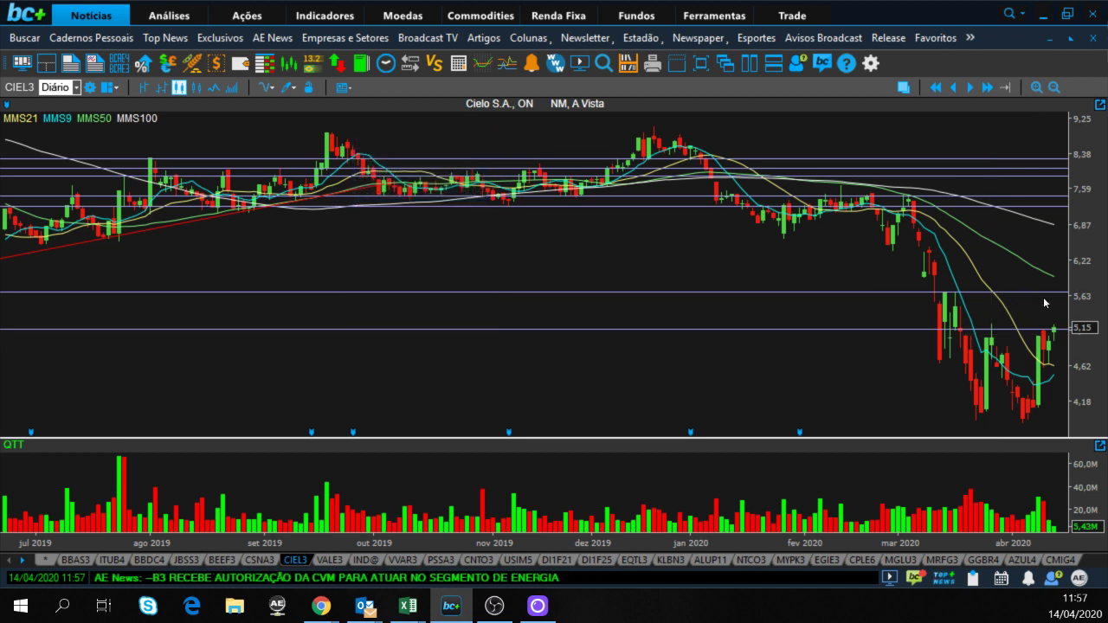
pyautogui.click(960, 318)
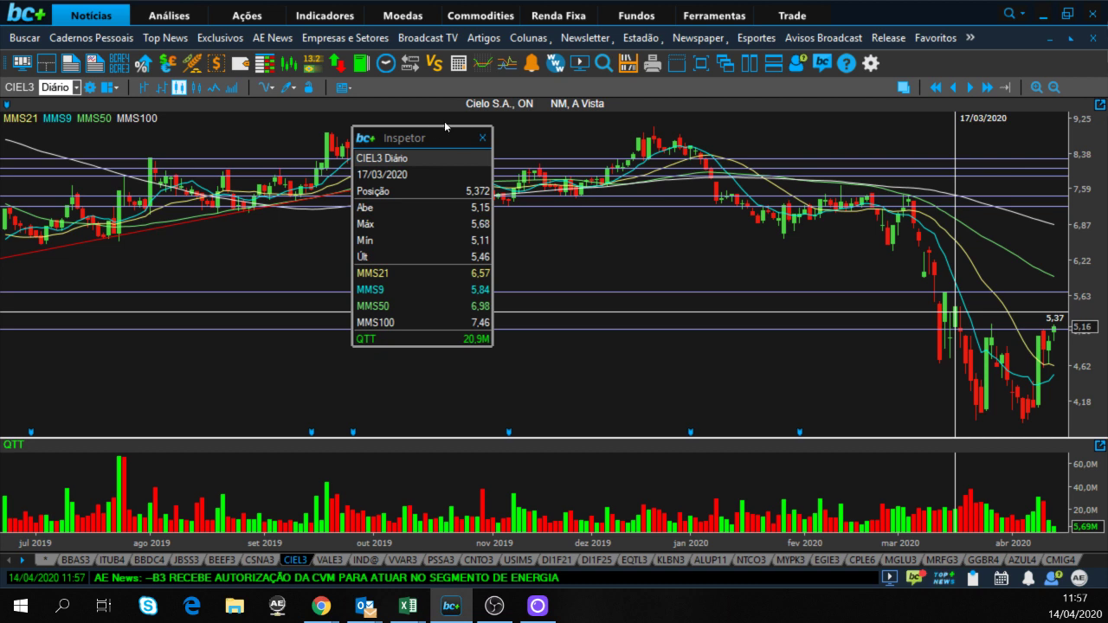
pyautogui.click(480, 139)
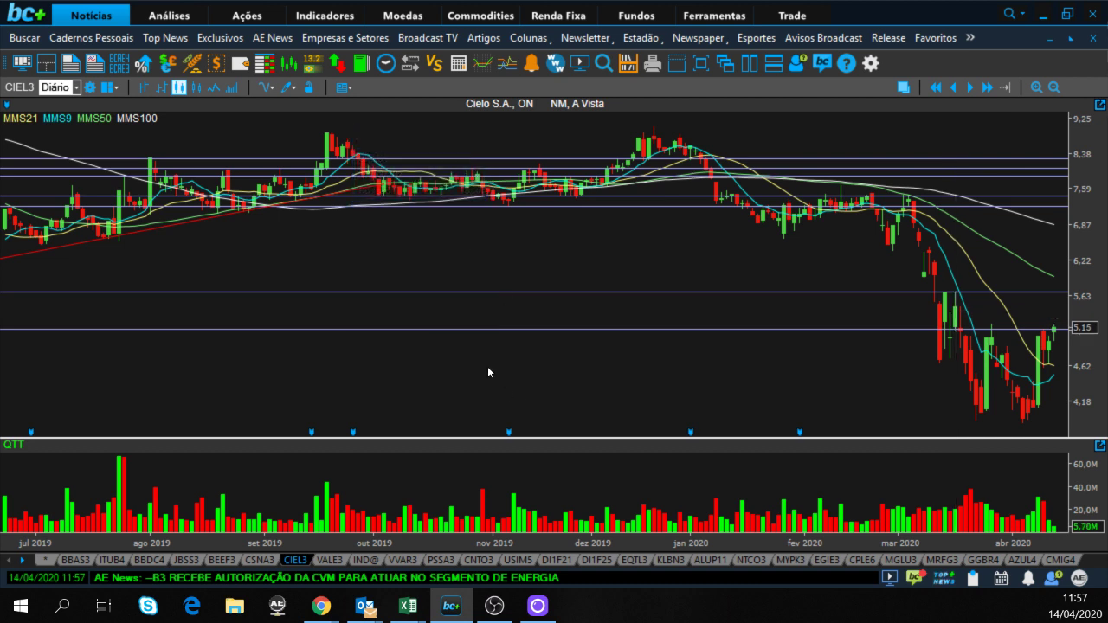
# Display the quote of the option CIELD5.
pyautogui.write('iF')
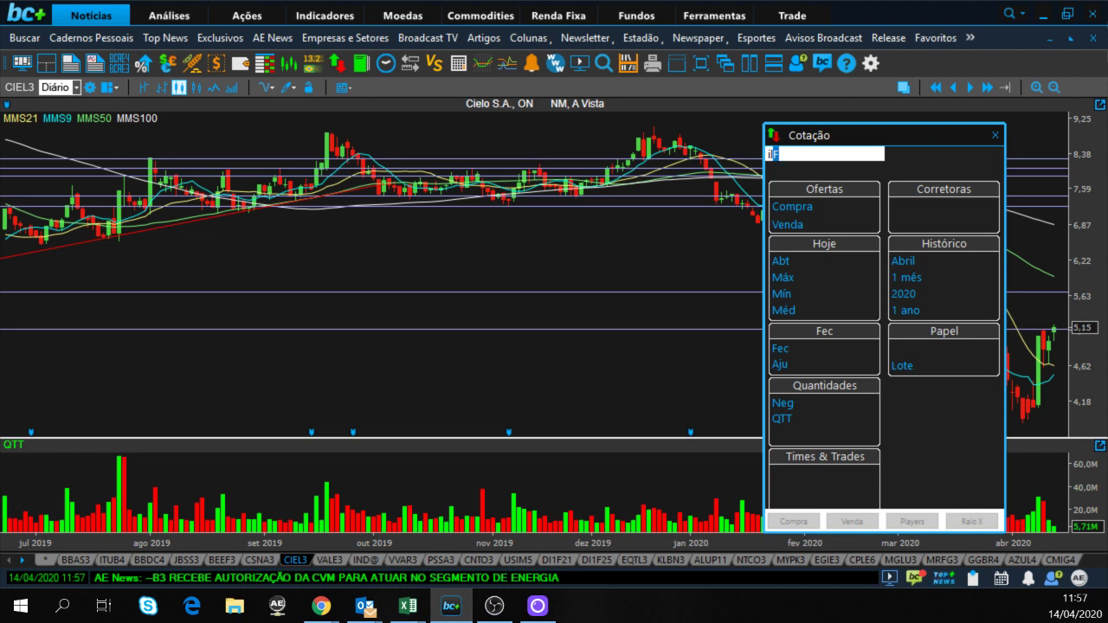
pyautogui.press('BackSpace')
pyautogui.press('BackSpace')
pyautogui.write('ciel')
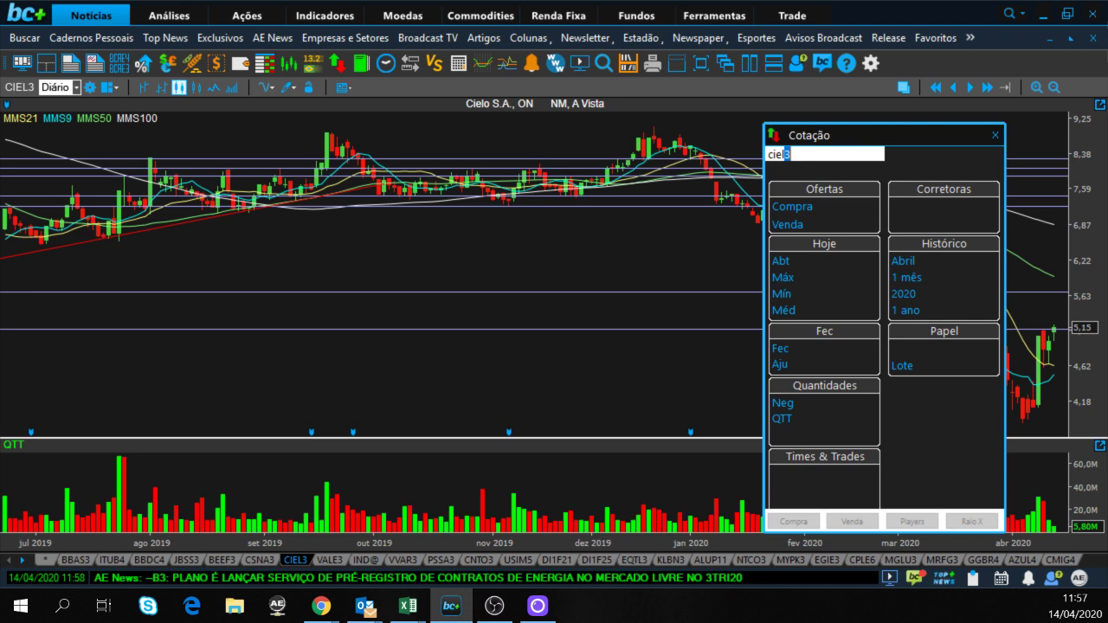
pyautogui.write('d5')
pyautogui.press('Return')
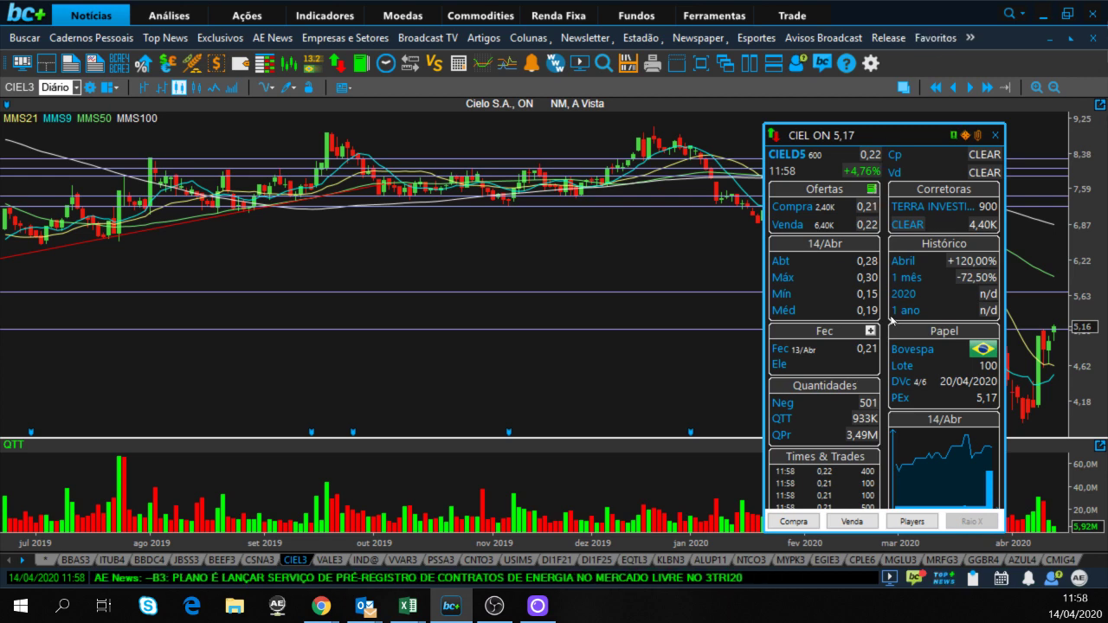
# Examine the buy and sell offers in the CIELD5 order book, then close the book.
pyautogui.click(872, 190)
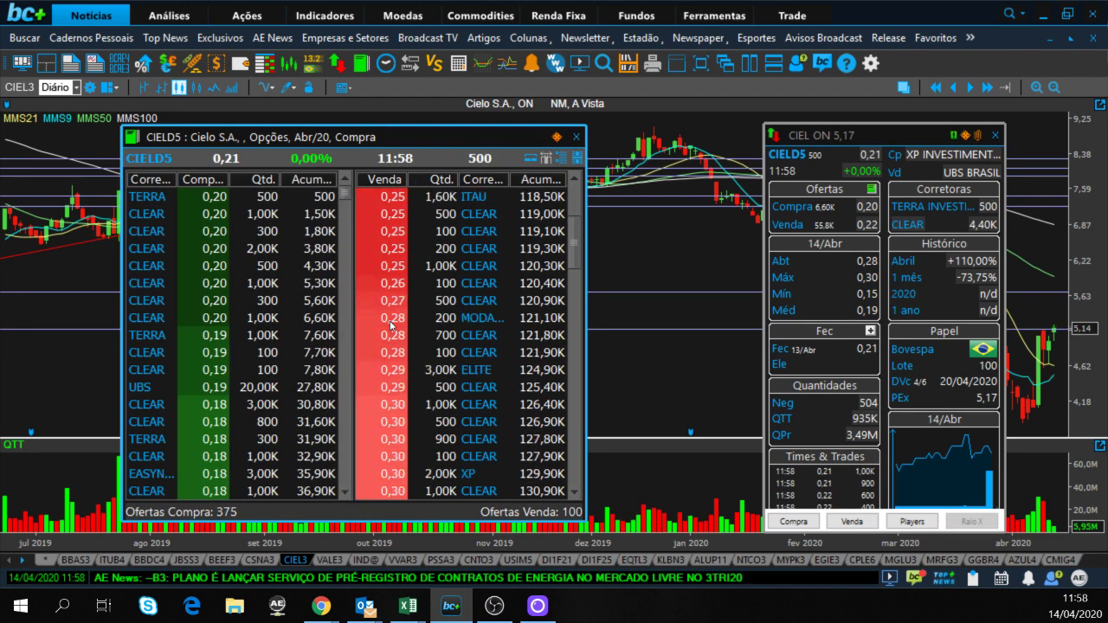
pyautogui.scroll(-8, 391, 325)
pyautogui.scroll(-10, 281, 299)
pyautogui.scroll(-7, 283, 301)
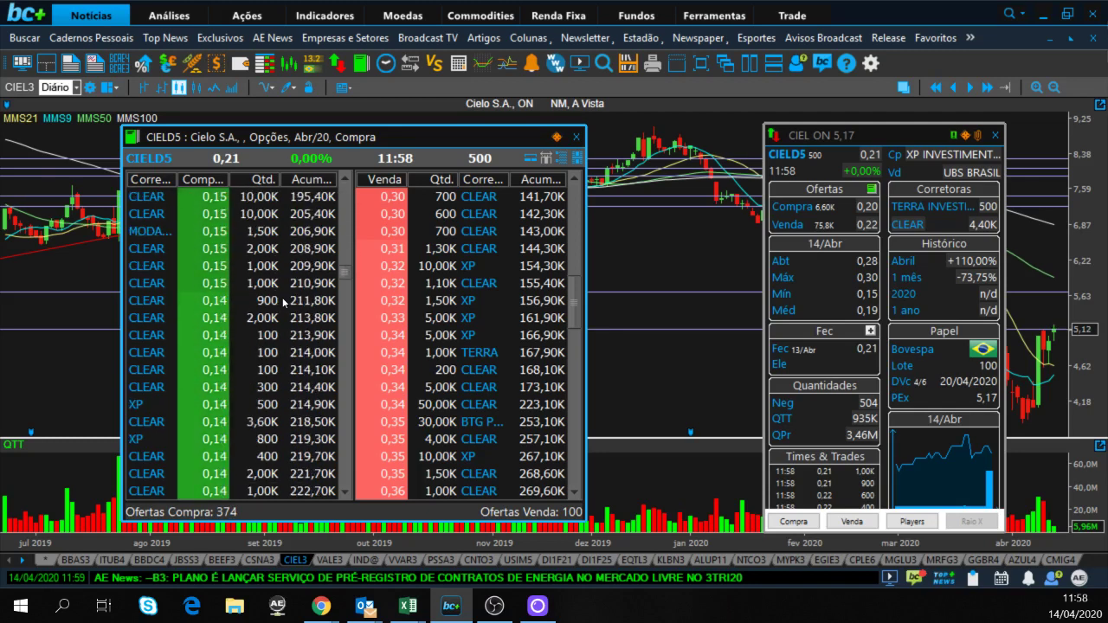
pyautogui.scroll(15, 282, 297)
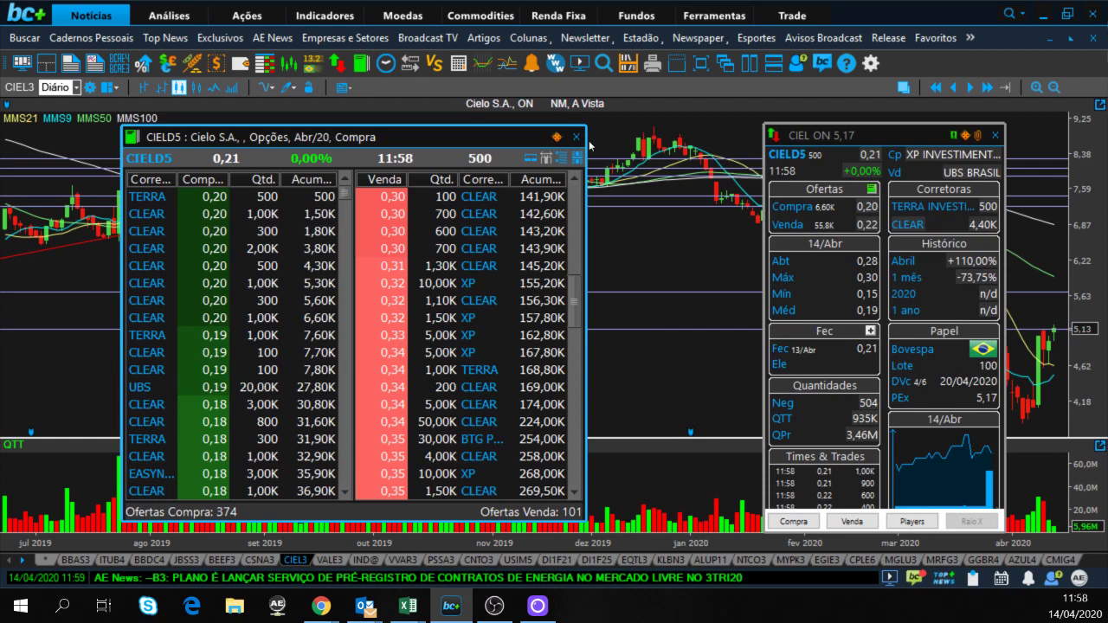
pyautogui.click(576, 138)
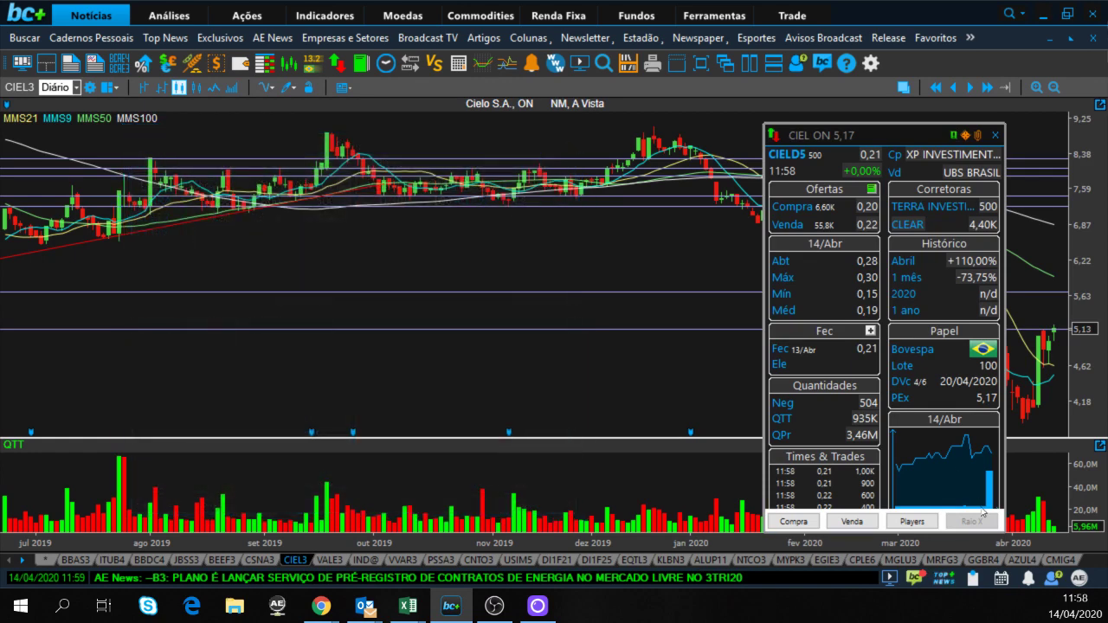
# Review the broker-by-broker Players movement for CIELD5, and close both that window and the option's quote.
pyautogui.click(923, 526)
pyautogui.click(911, 522)
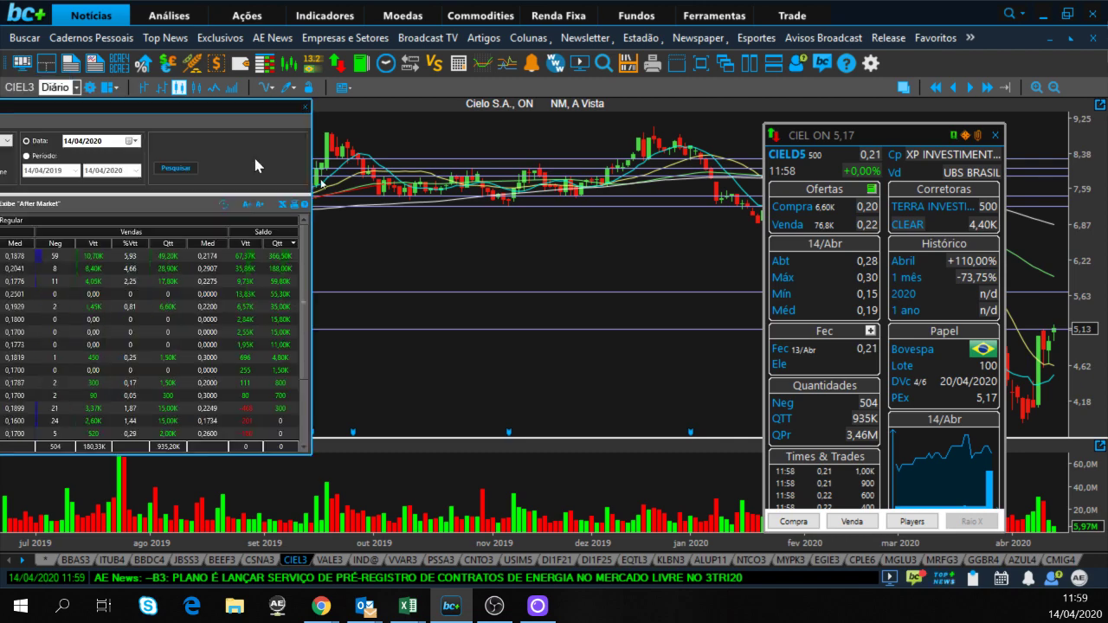
pyautogui.moveTo(671, 122); pyautogui.dragTo(669, 10)
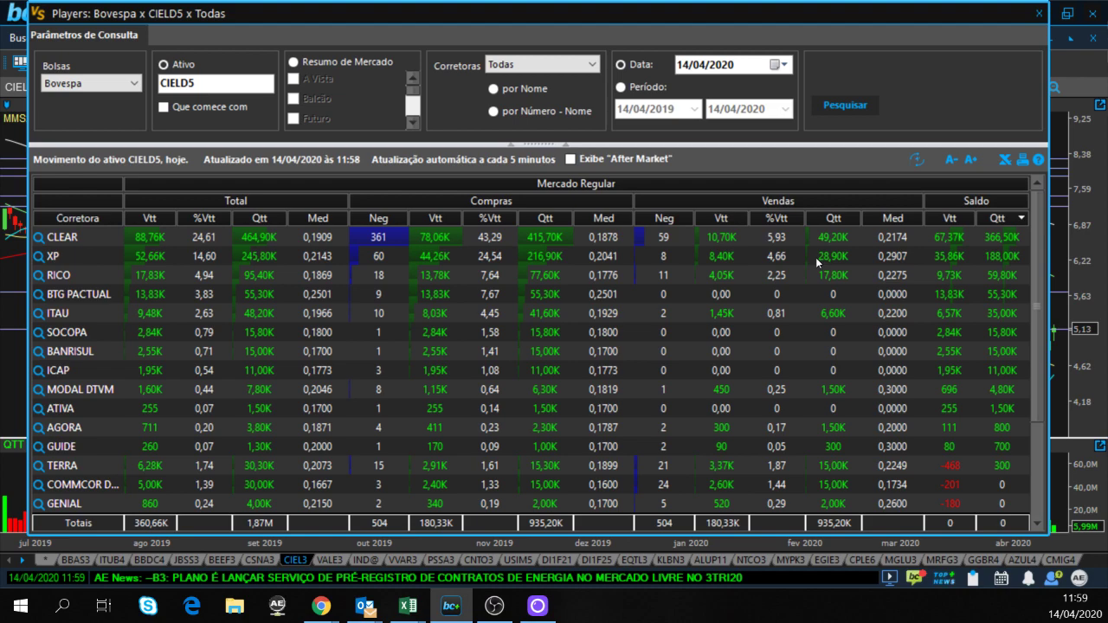
pyautogui.click(1041, 15)
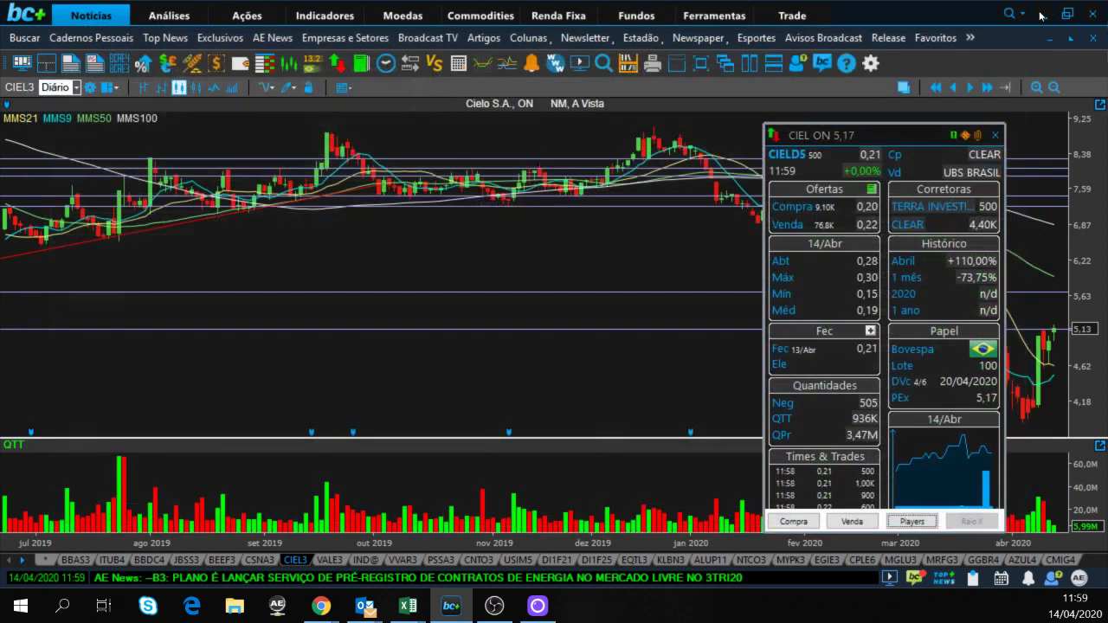
pyautogui.click(996, 135)
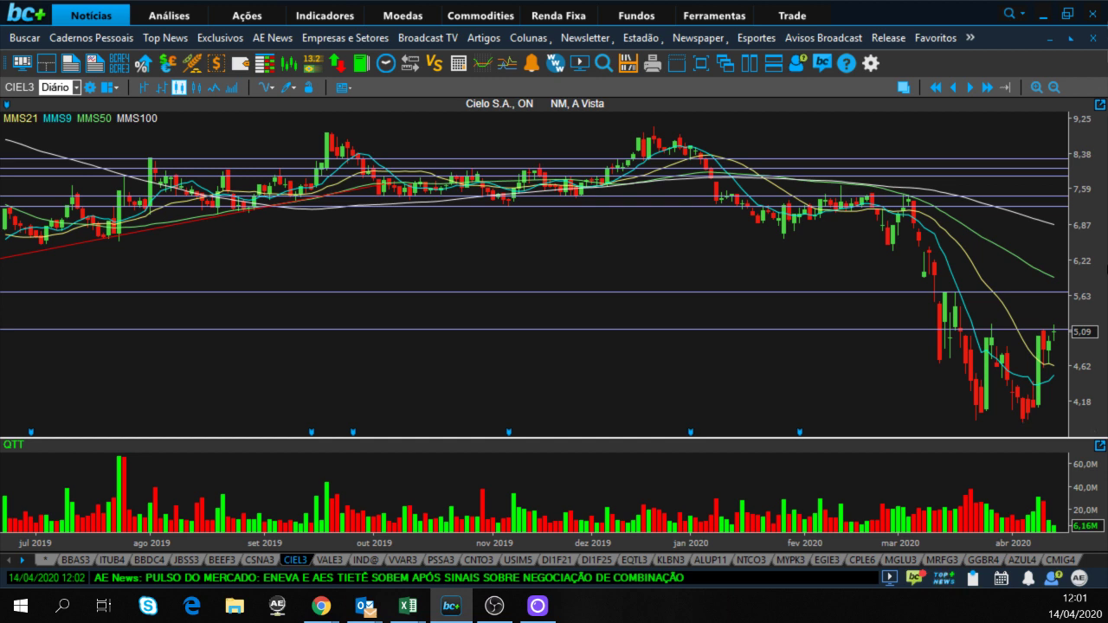
# Inspect the values of the 14/04/2020 candle on the CIEL3 chart and close the inspector.
pyautogui.click(1052, 353)
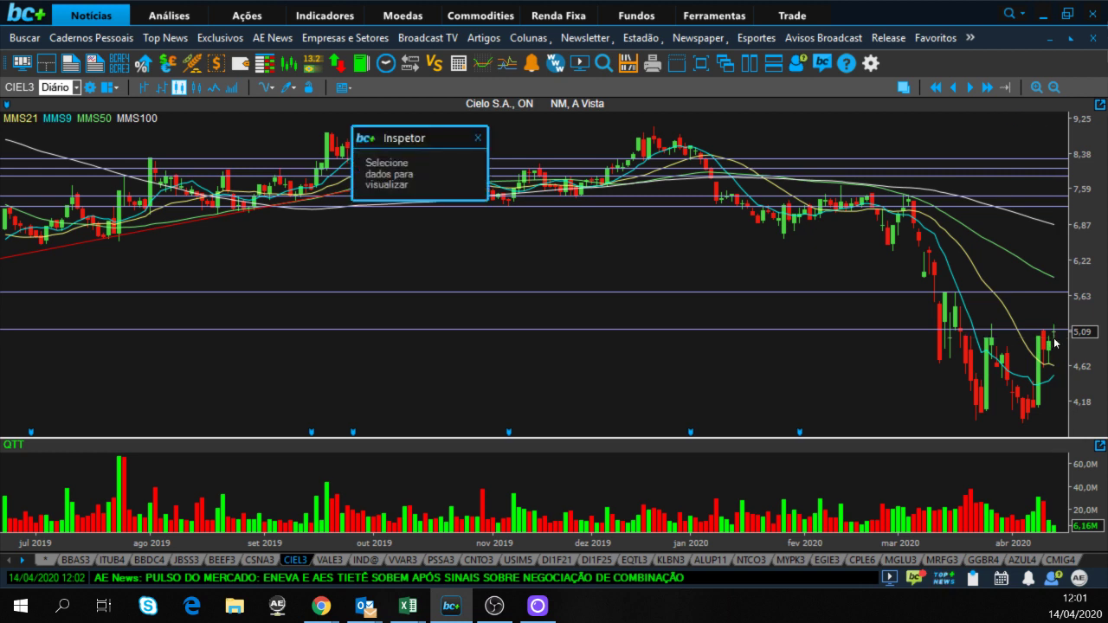
pyautogui.click(1054, 342)
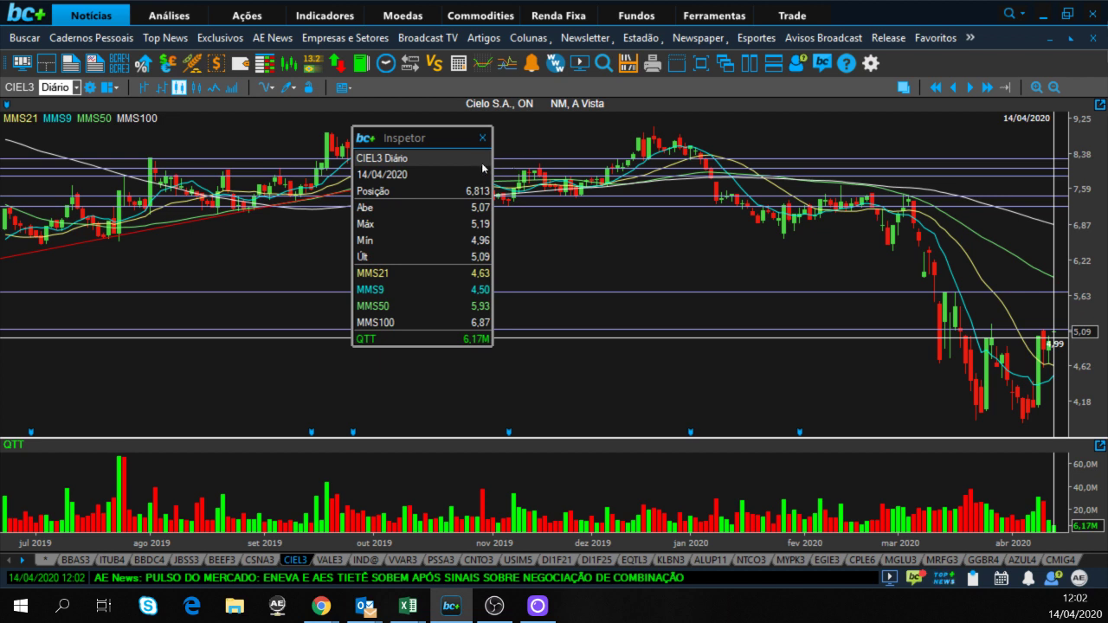
pyautogui.click(483, 138)
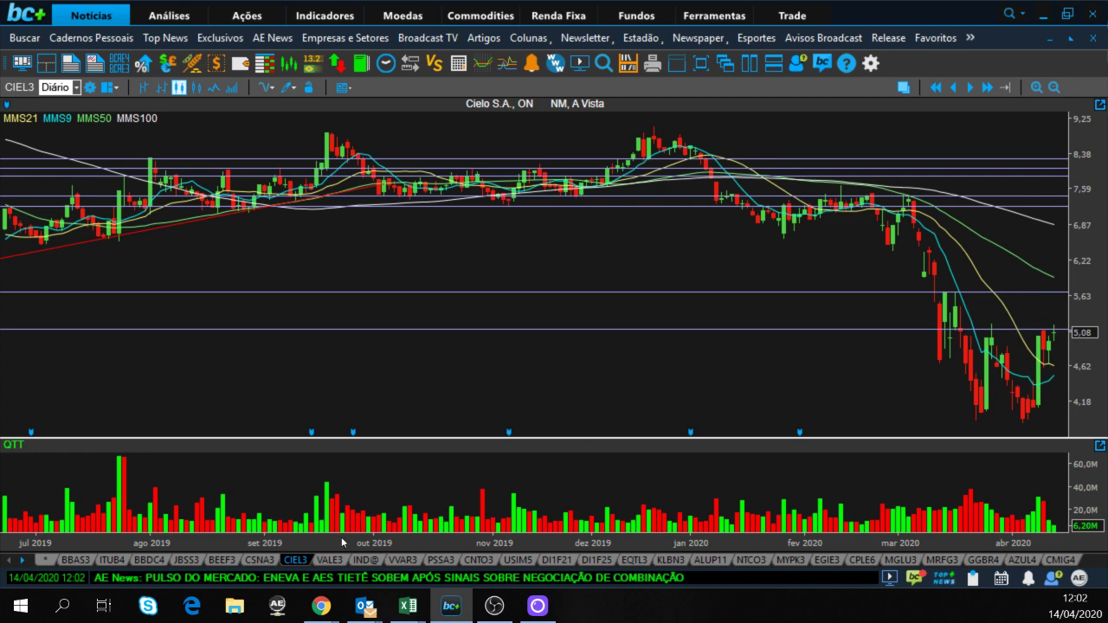
# Open the B3SA3 chart in a new tab.
pyautogui.click(49, 563)
pyautogui.write('b3sa3')
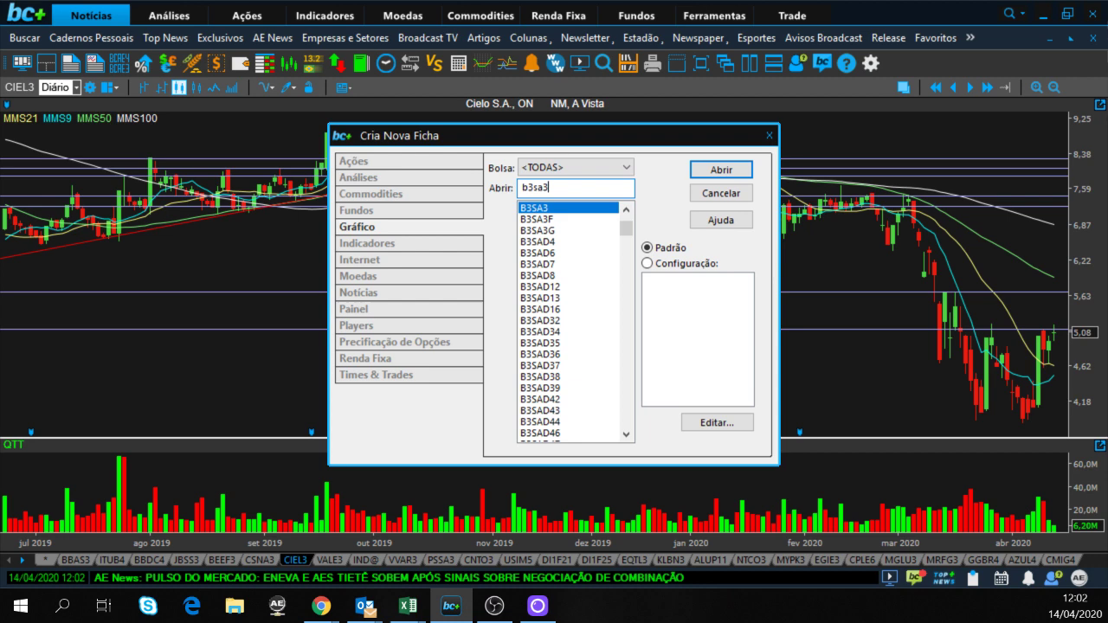
pyautogui.press('Return')
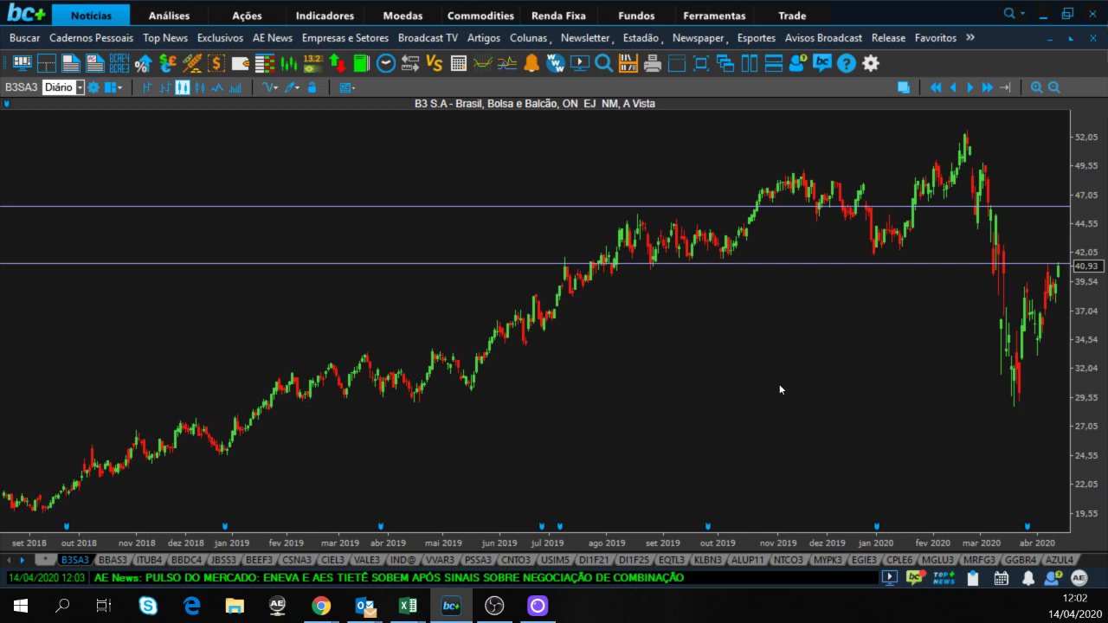
# Check the detailed quotes of IBOV and CIEL3 from the Painel exemplo - Ações panel, closing each one.
pyautogui.hotkey('ctrl', 'Tab')
pyautogui.hotkey('ctrl', 'Tab')
pyautogui.hotkey('ctrl', 'Tab')
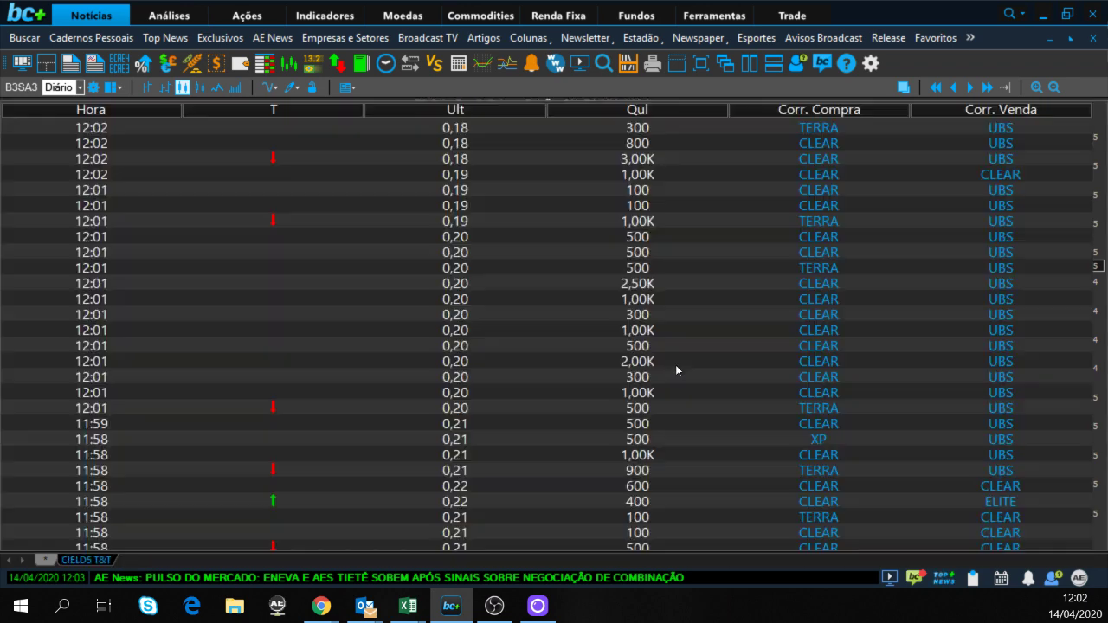
pyautogui.hotkey('ctrl', 'Tab')
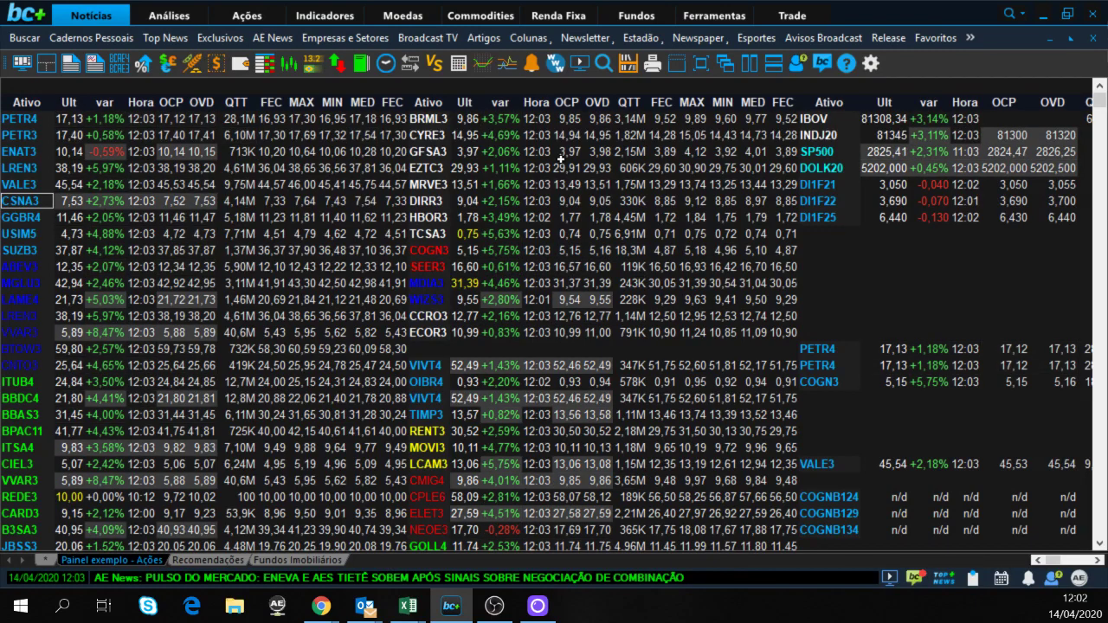
pyautogui.click(806, 119)
pyautogui.doubleClick(805, 119)
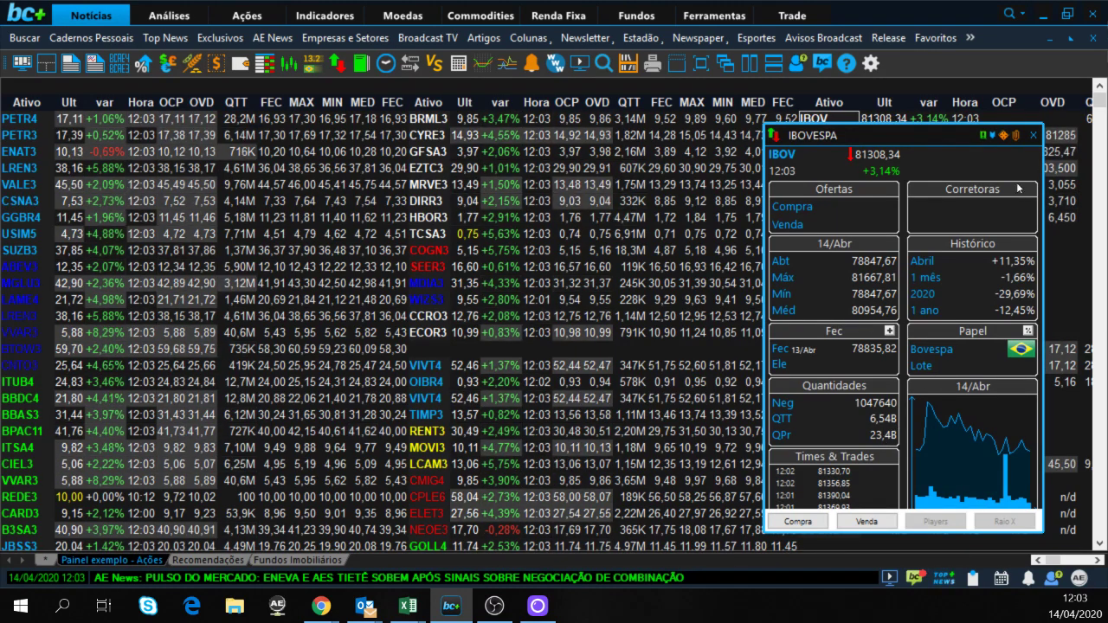
pyautogui.click(1037, 136)
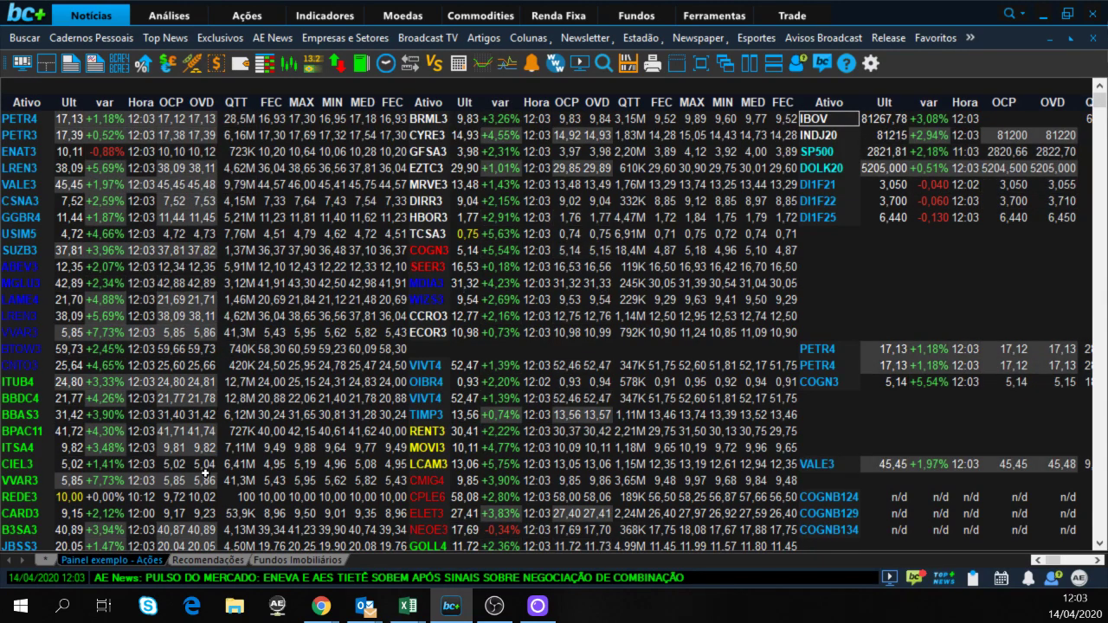
pyautogui.doubleClick(26, 464)
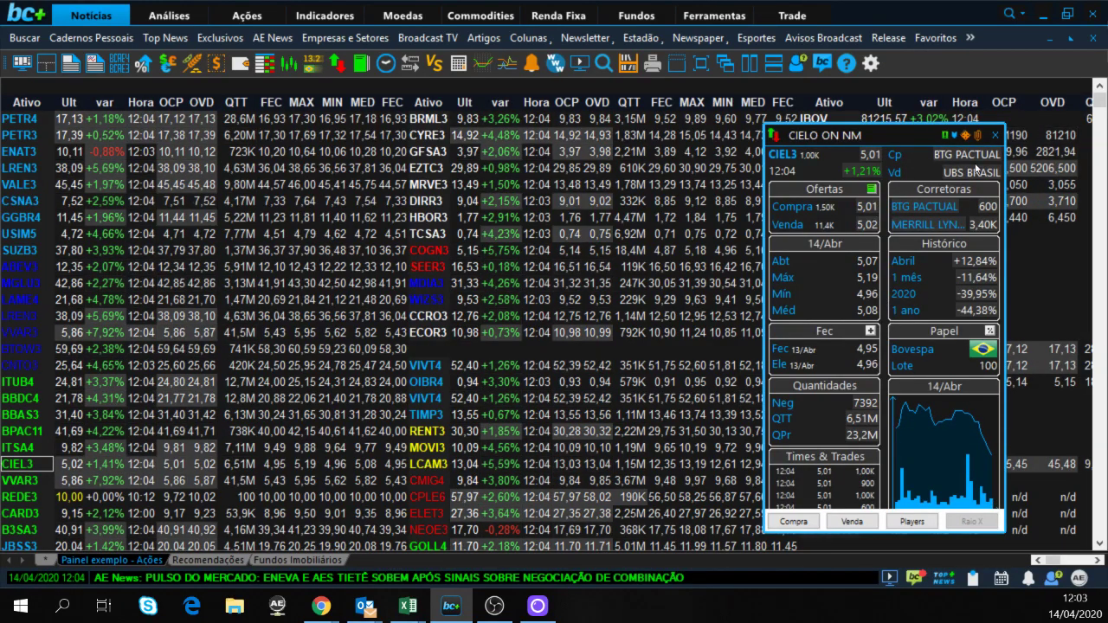
pyautogui.click(997, 135)
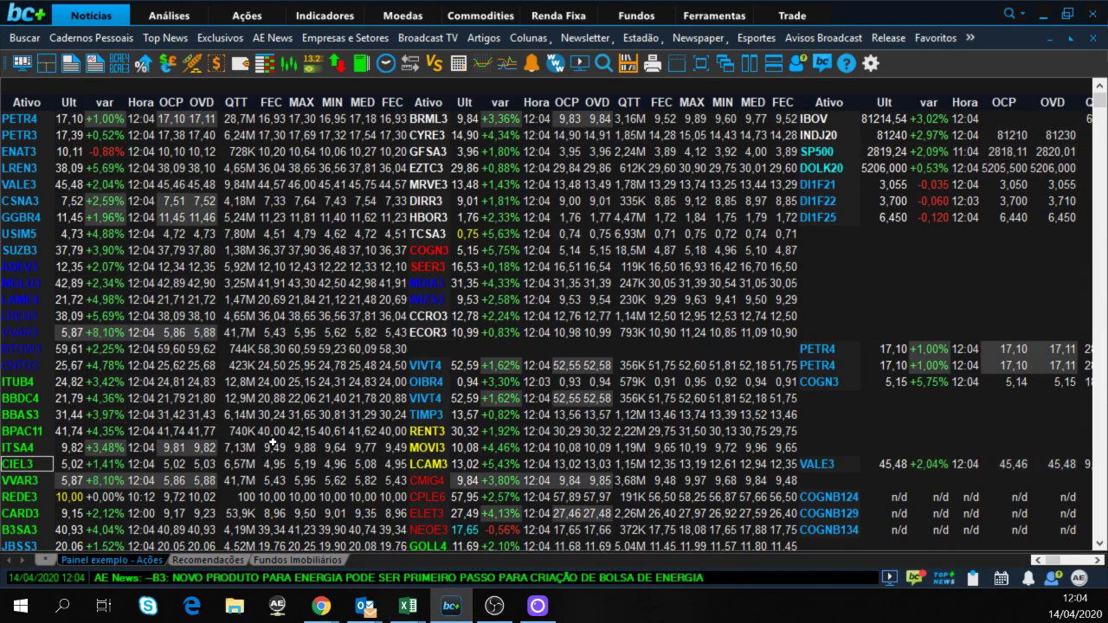
# Go back to the chart tabs and activate the existing VVAR3 chart.
pyautogui.doubleClick(421, 382)
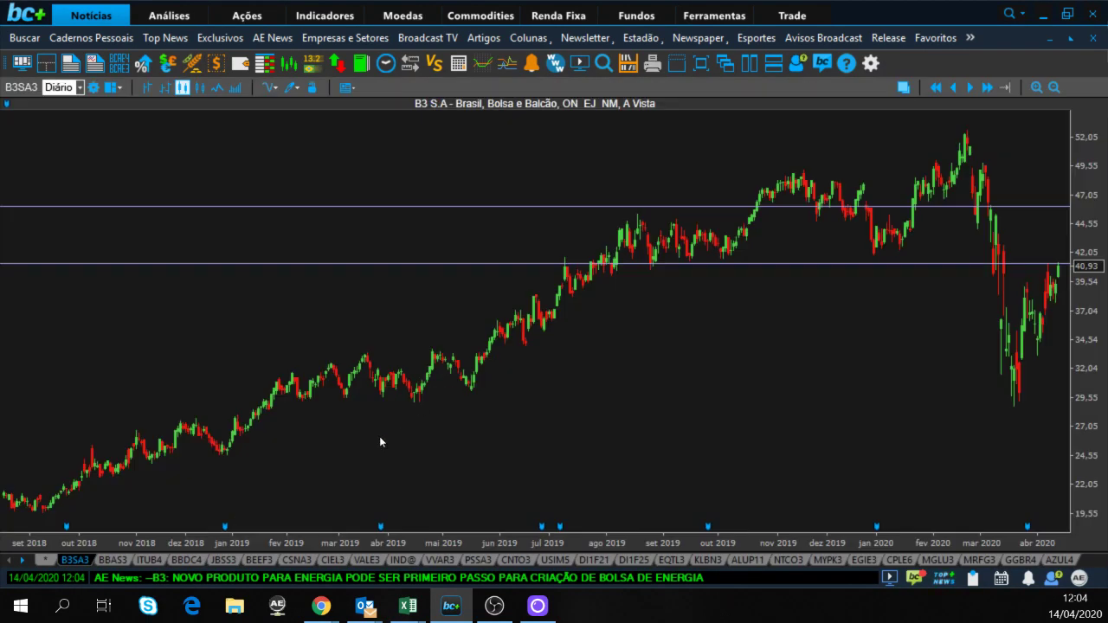
pyautogui.hotkey('ctrl', 'n')
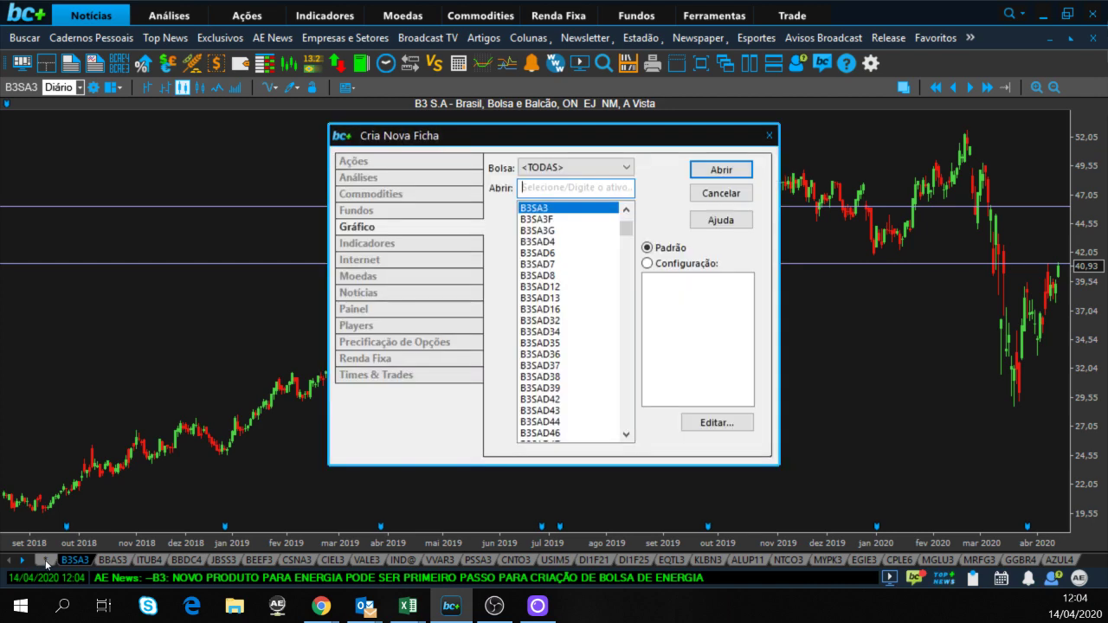
pyautogui.write('vvar3')
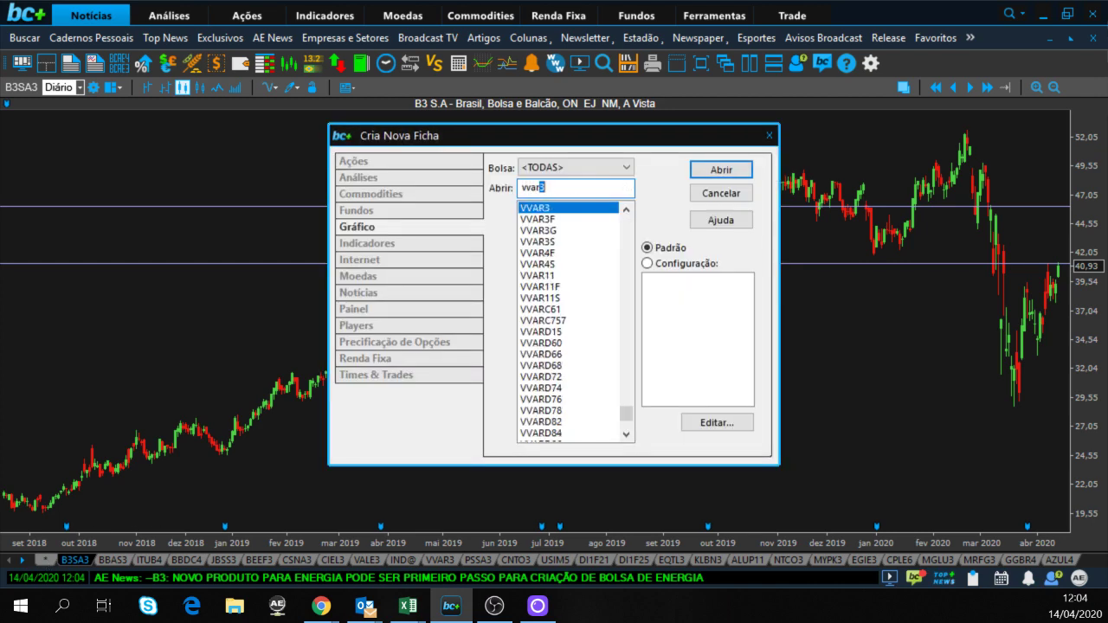
pyautogui.press('Return')
pyautogui.click(491, 355)
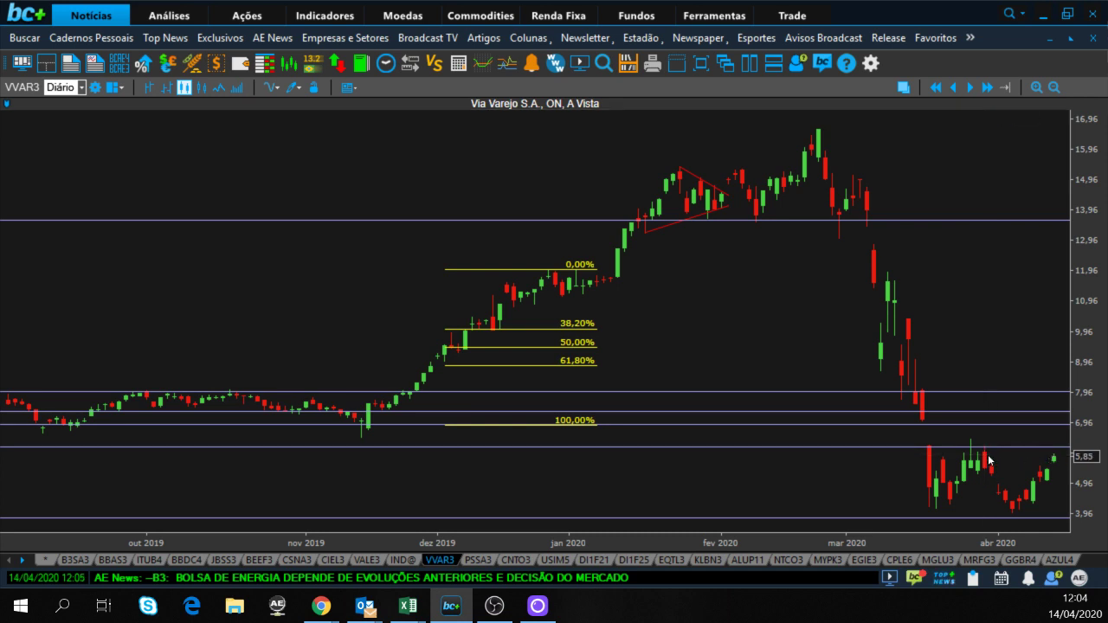
# Inspect the values of the 30/03/2020 candle on the VVAR3 chart and close the inspector.
pyautogui.hotkey('ctrl', 'i')
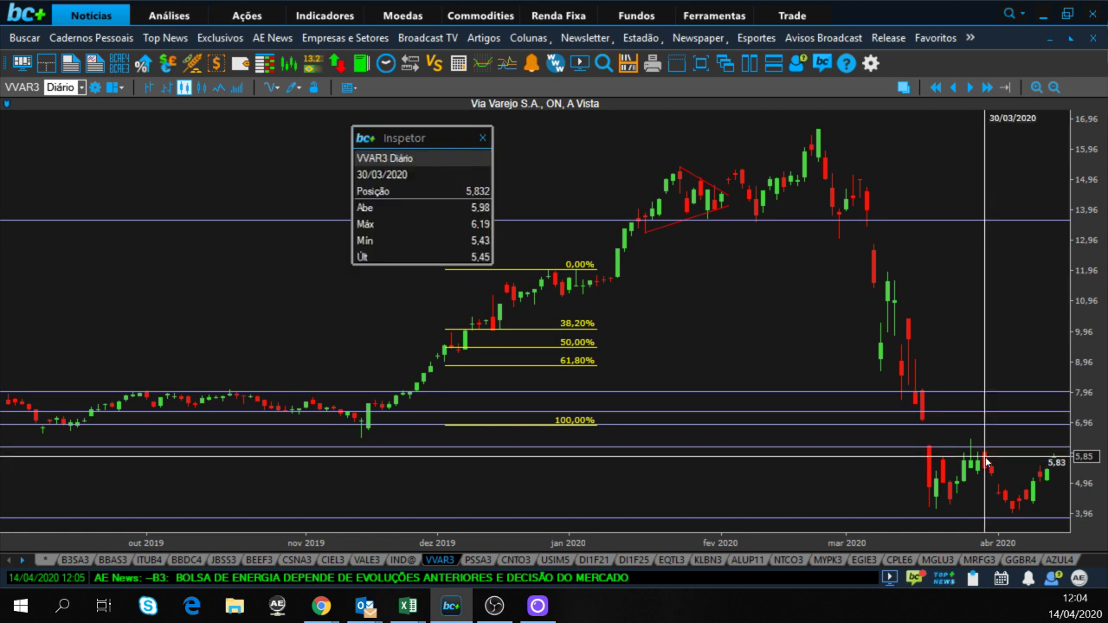
pyautogui.click(483, 139)
pyautogui.click(482, 139)
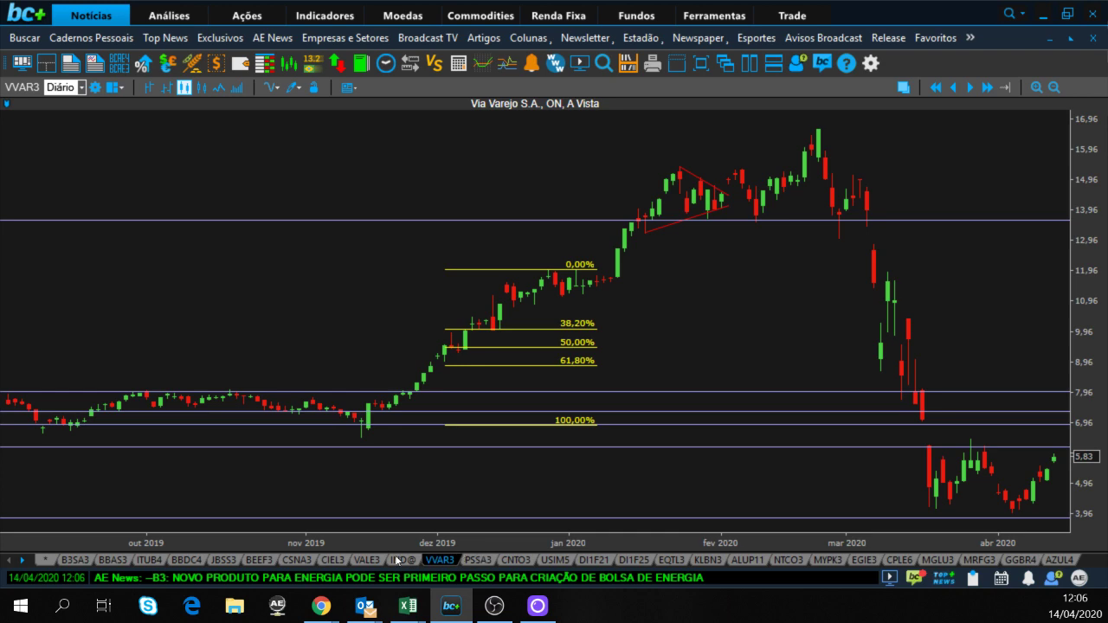
# Open the LAME4 chart in a new tab.
pyautogui.click(42, 560)
pyautogui.write('lame4')
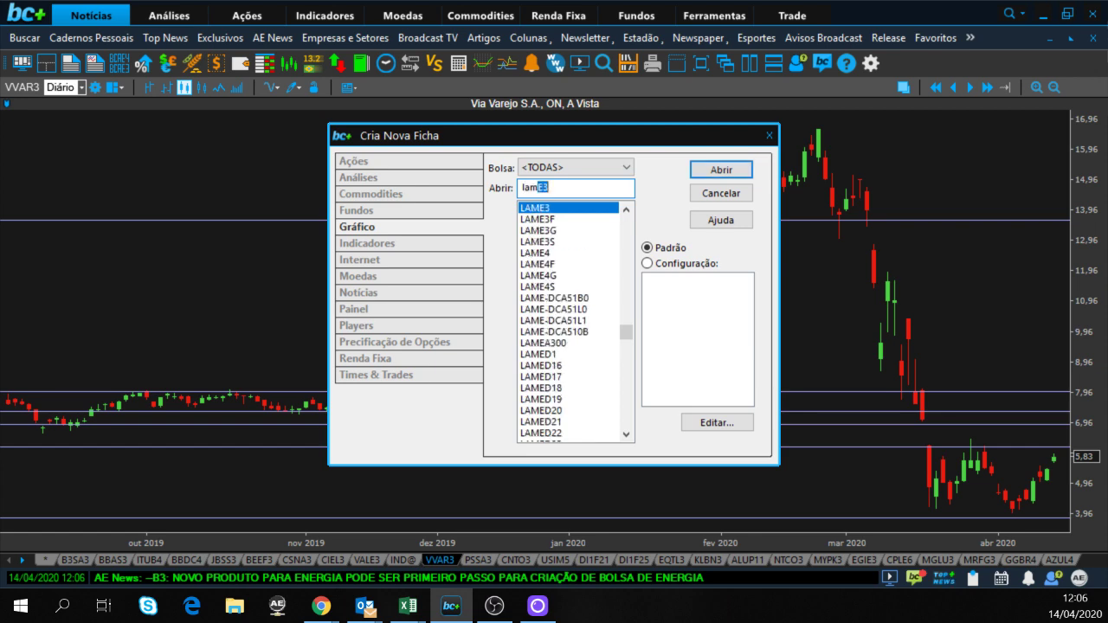
pyautogui.press('Return')
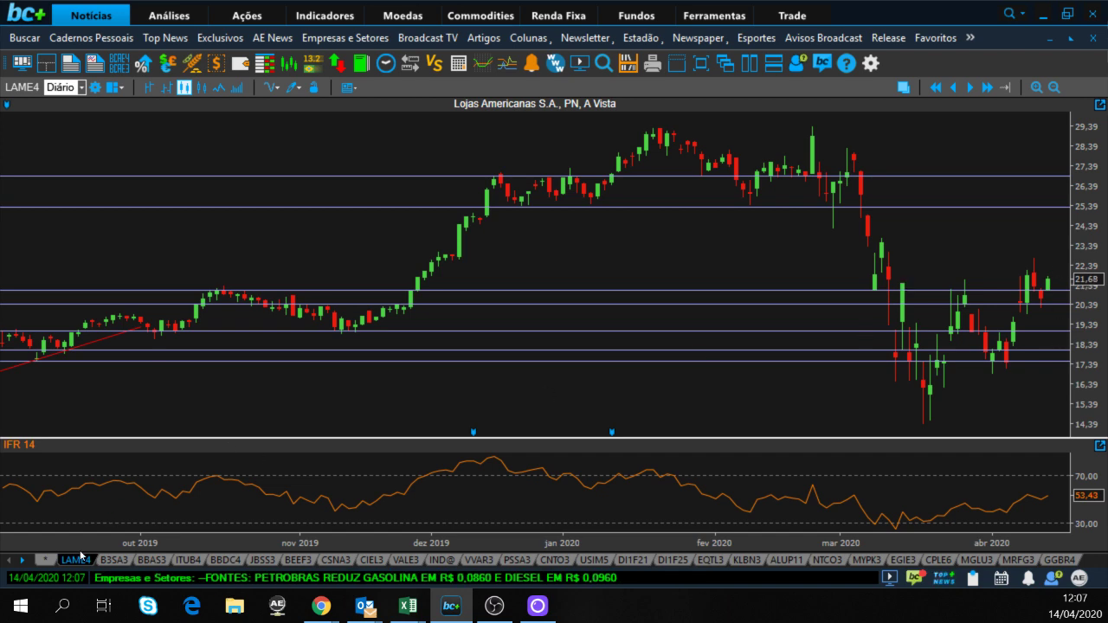
# Look up MGLU3 as a new chart tab and activate its existing chart window.
pyautogui.click(47, 562)
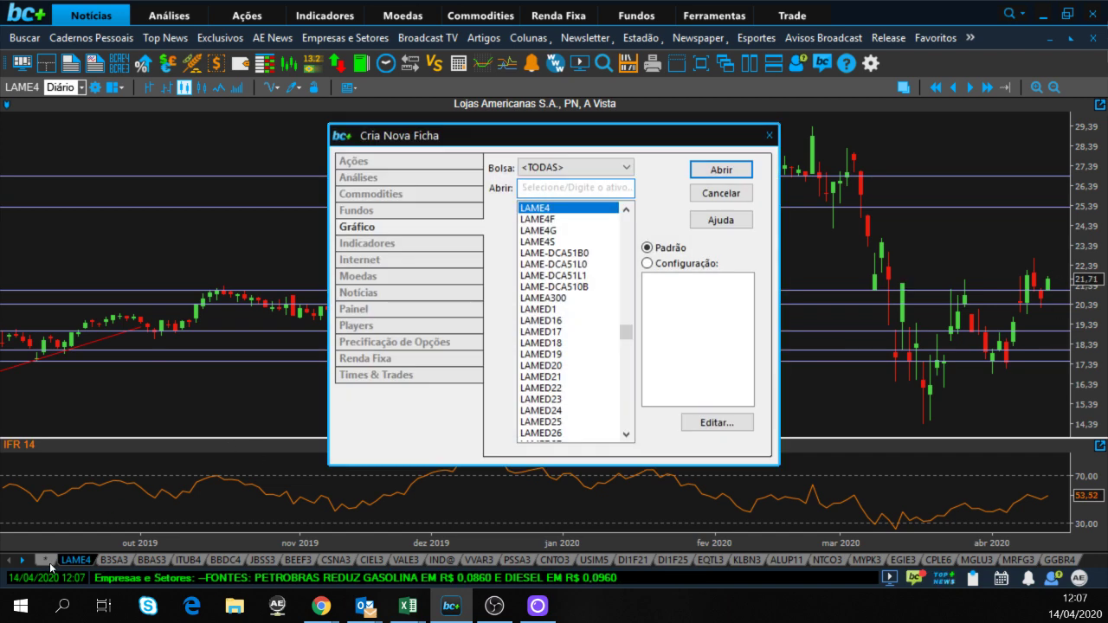
pyautogui.write('mg')
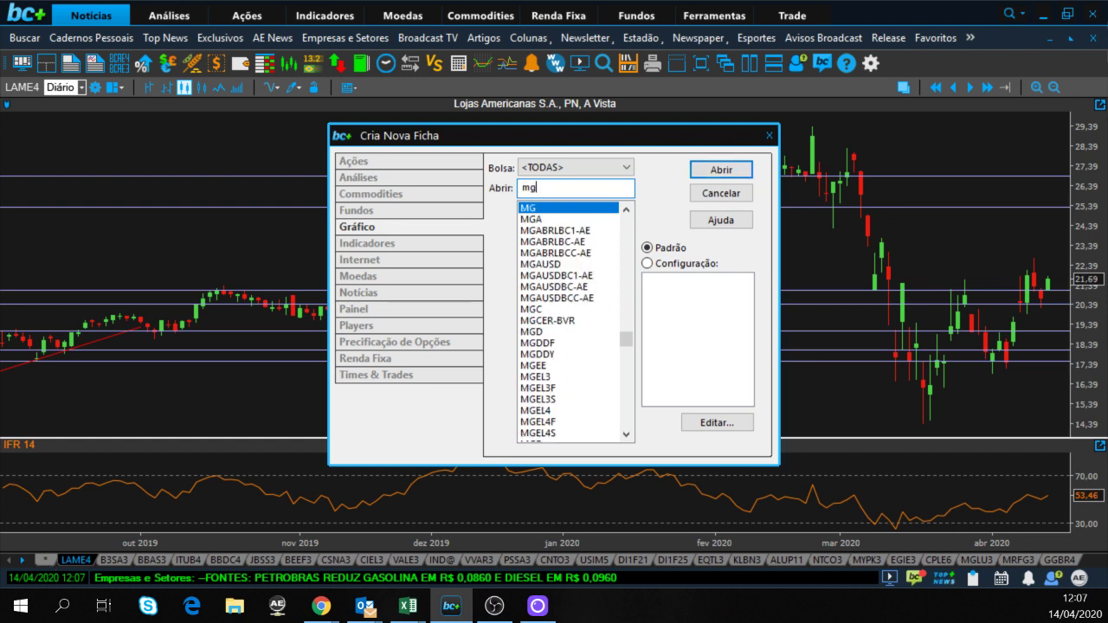
pyautogui.write('lu3')
pyautogui.press('Return')
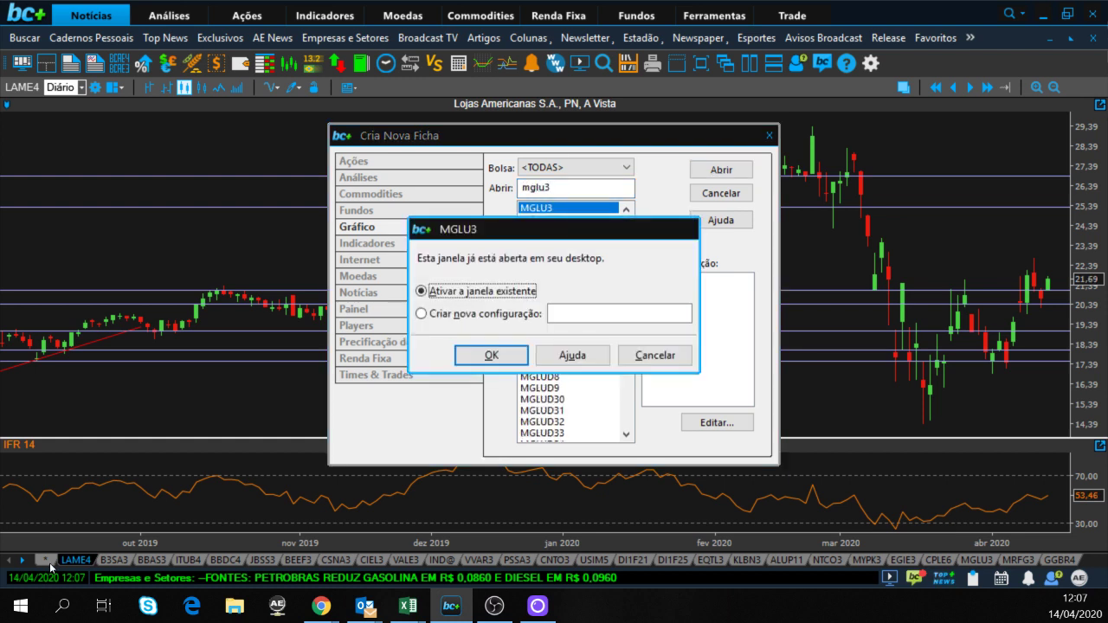
pyautogui.click(492, 355)
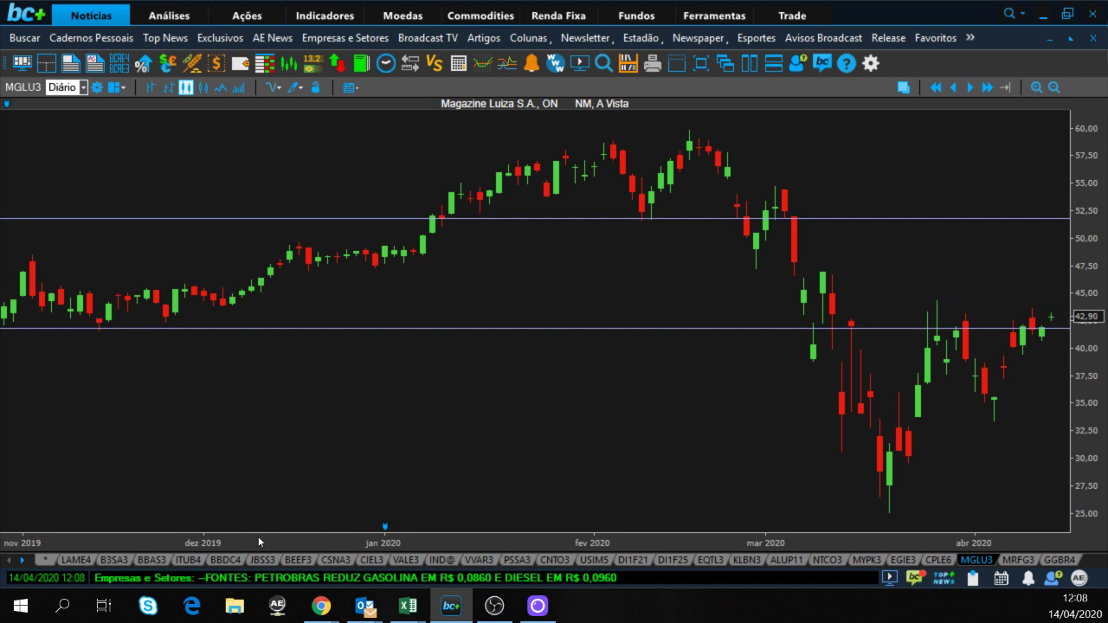
# Open the LREN3 chart in a new tab.
pyautogui.click(45, 563)
pyautogui.write('lren3')
pyautogui.press('Return')
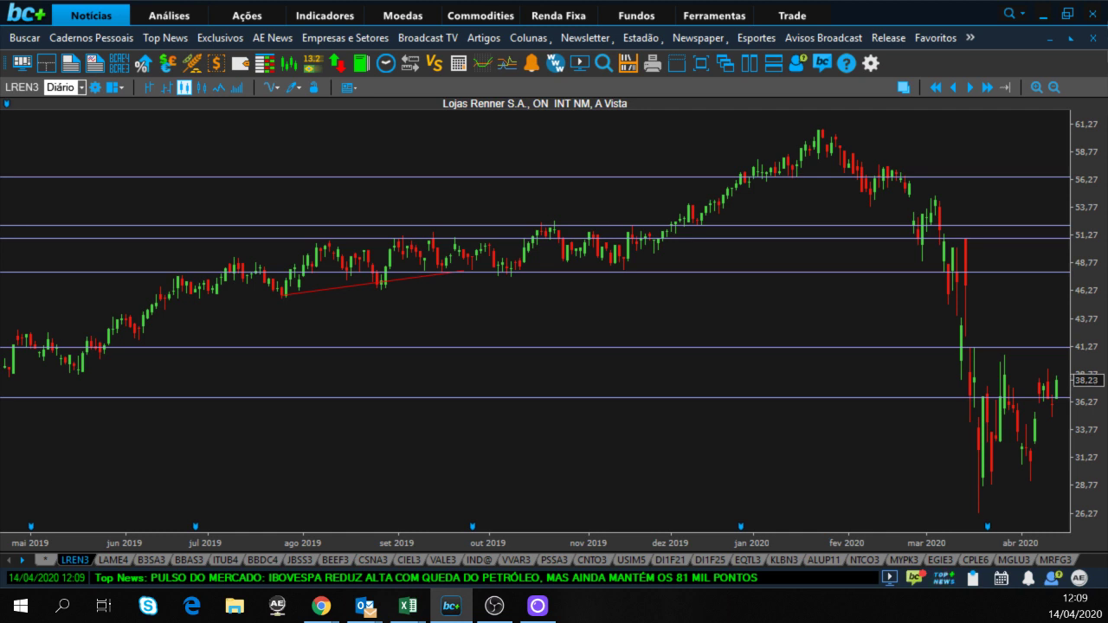
# Open the BBPO11 chart in a new tab and set its period to daily (Diário).
pyautogui.click(46, 562)
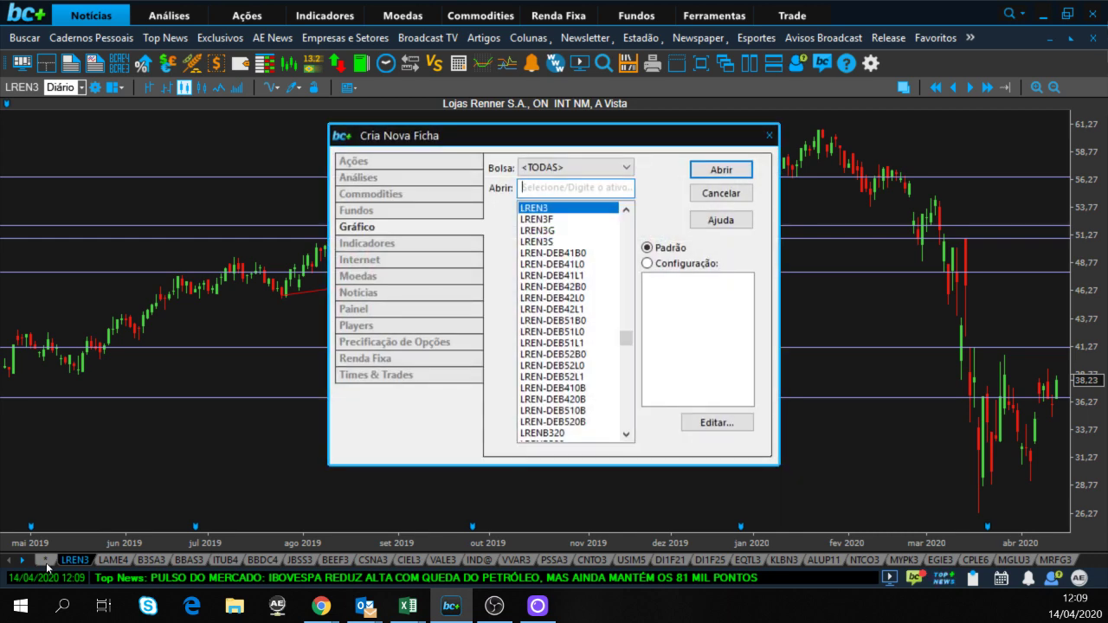
pyautogui.write('bbpo11')
pyautogui.press('Return')
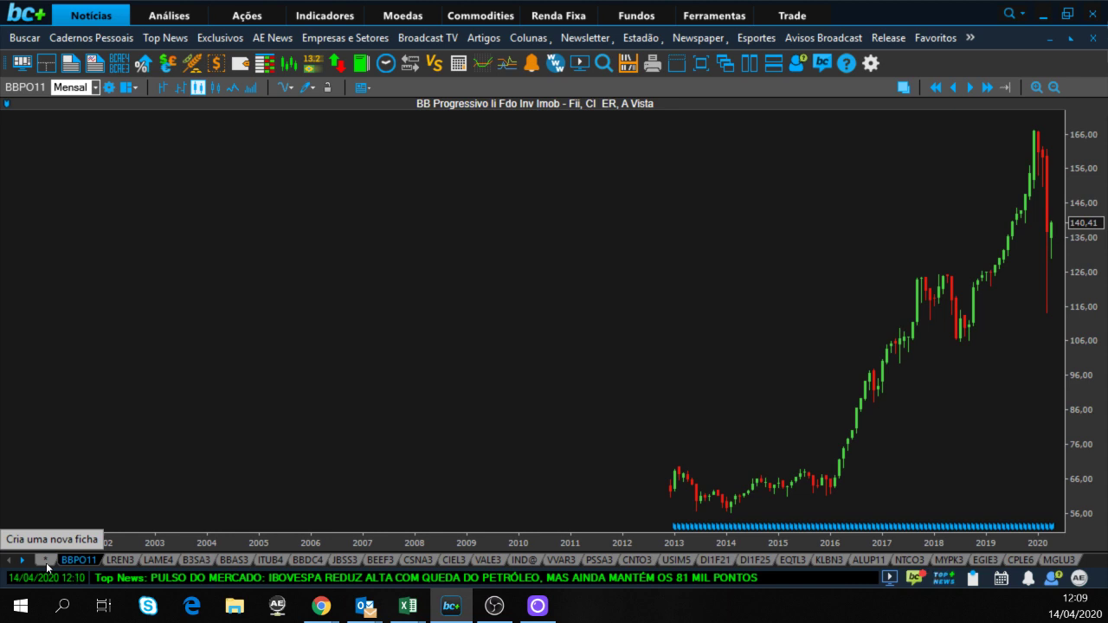
pyautogui.click(94, 90)
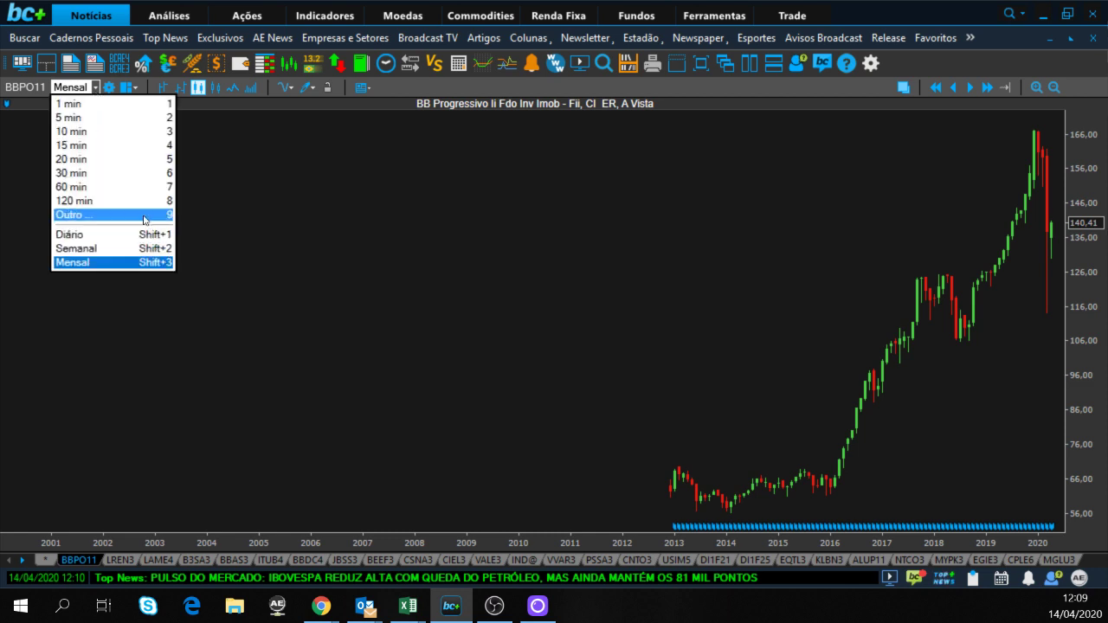
pyautogui.click(508, 441)
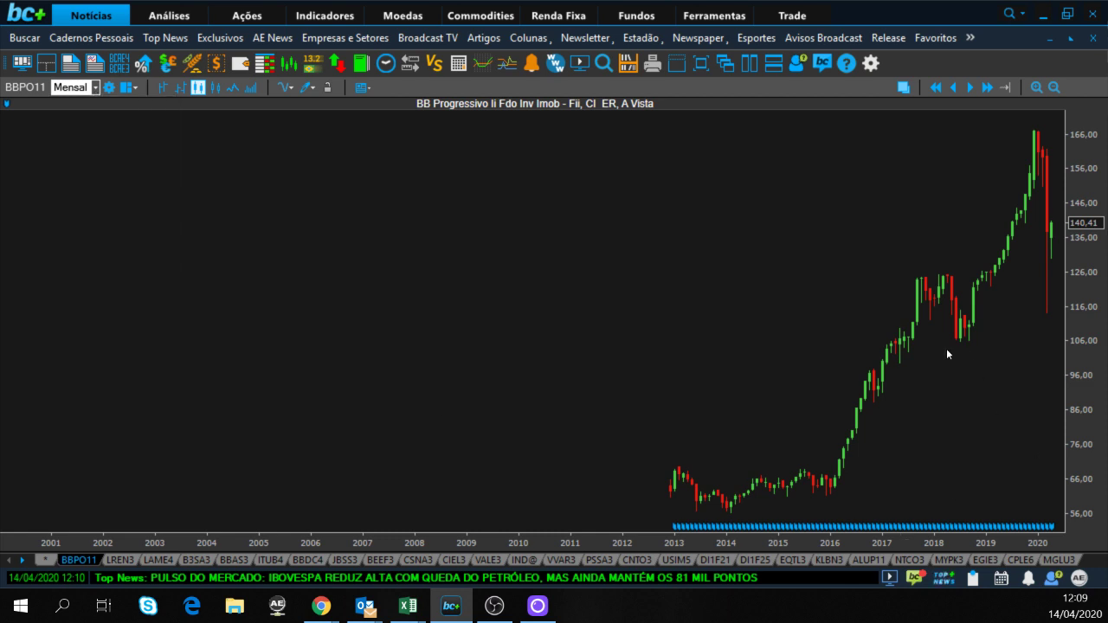
pyautogui.click(95, 89)
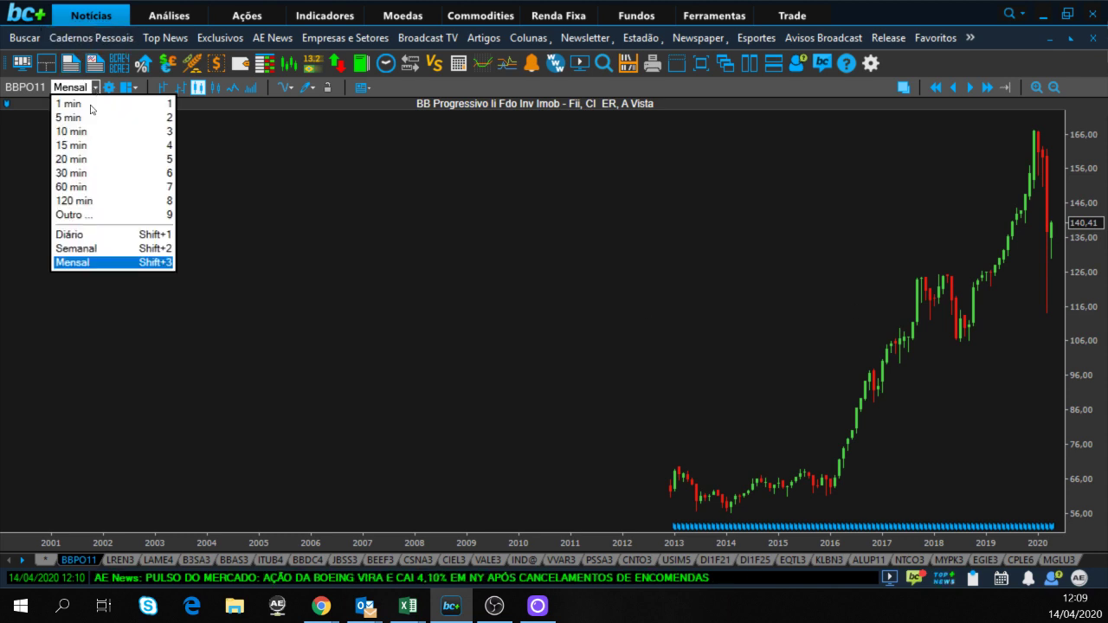
pyautogui.click(71, 234)
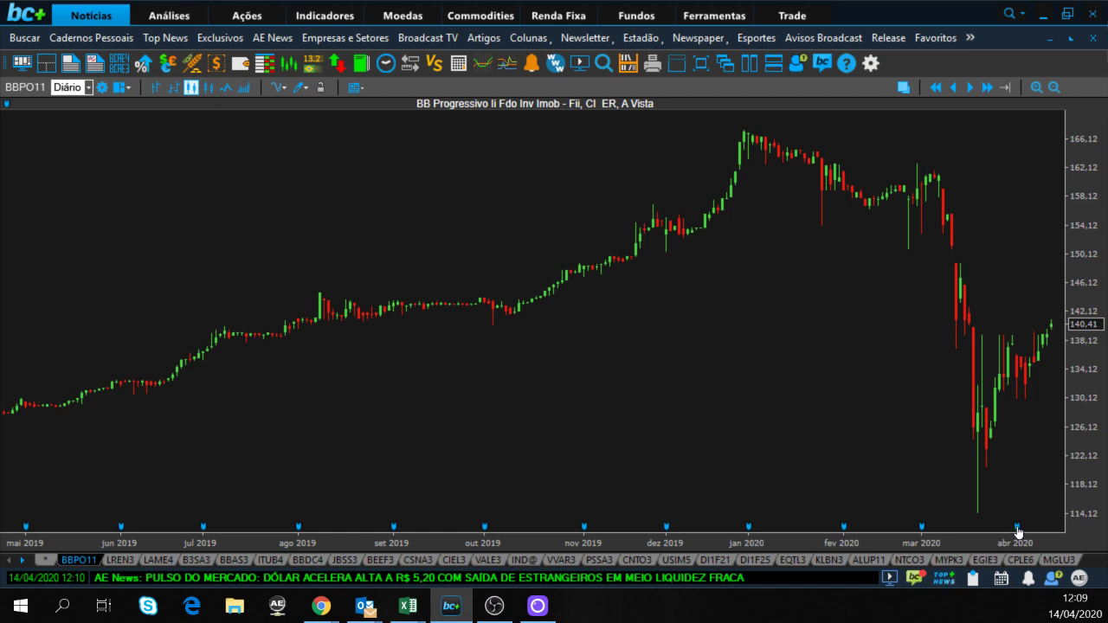
# Open the COGN3 chart in a new tab.
pyautogui.moveTo(1019, 532)
pyautogui.moveTo(923, 532)
pyautogui.moveTo(298, 530)
pyautogui.click(49, 565)
pyautogui.write('cogn3')
pyautogui.press('Return')
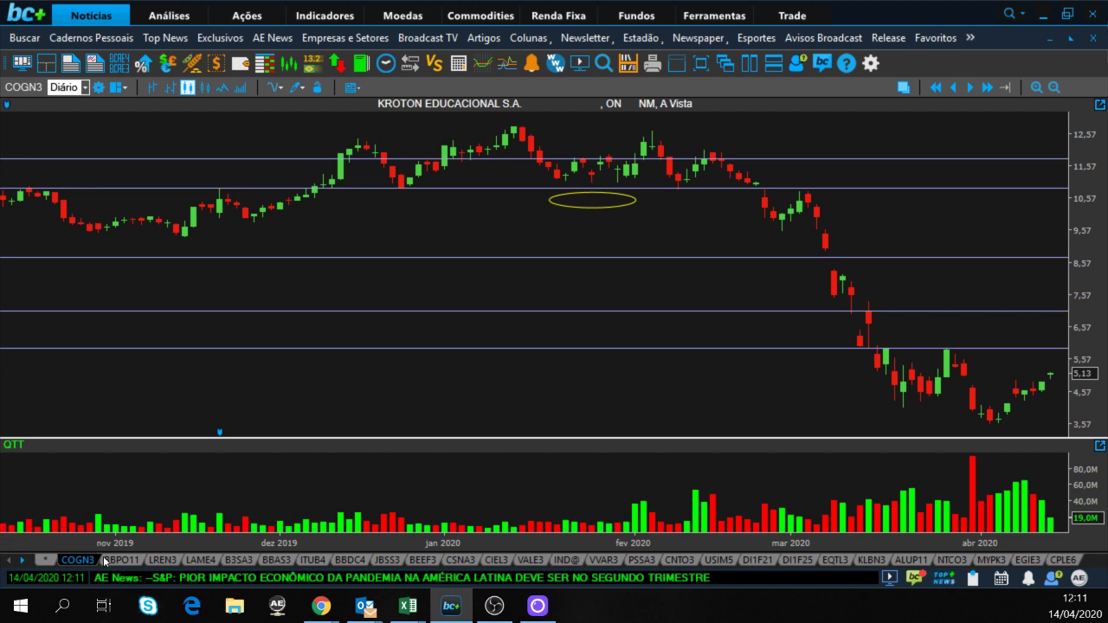
# Open the ALPA4 chart in a new tab.
pyautogui.click(46, 561)
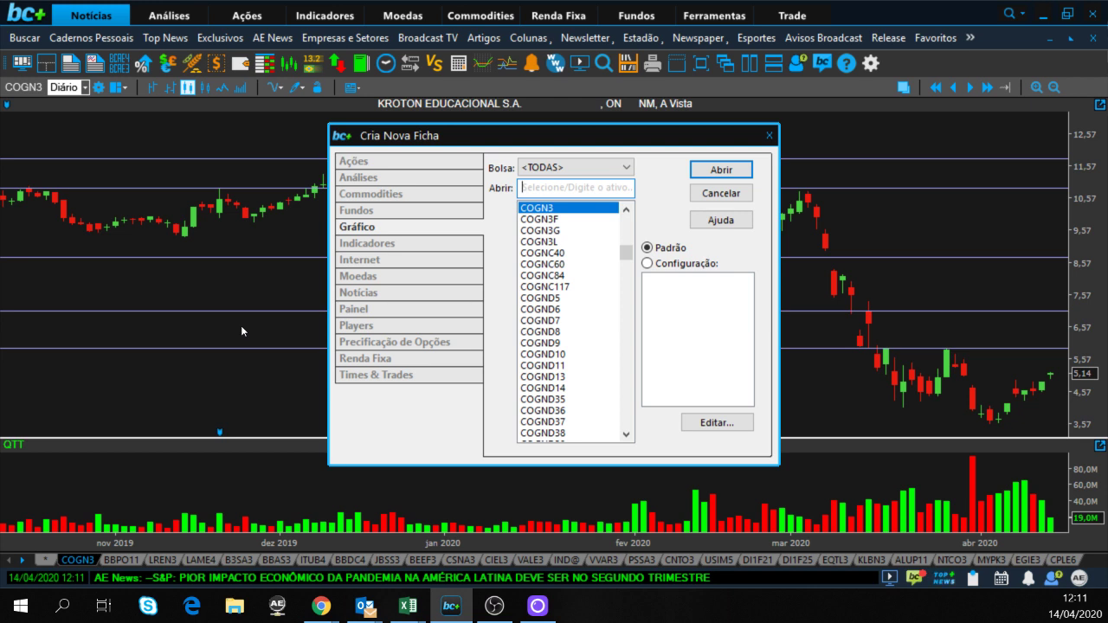
pyautogui.write('alpa4')
pyautogui.press('Return')
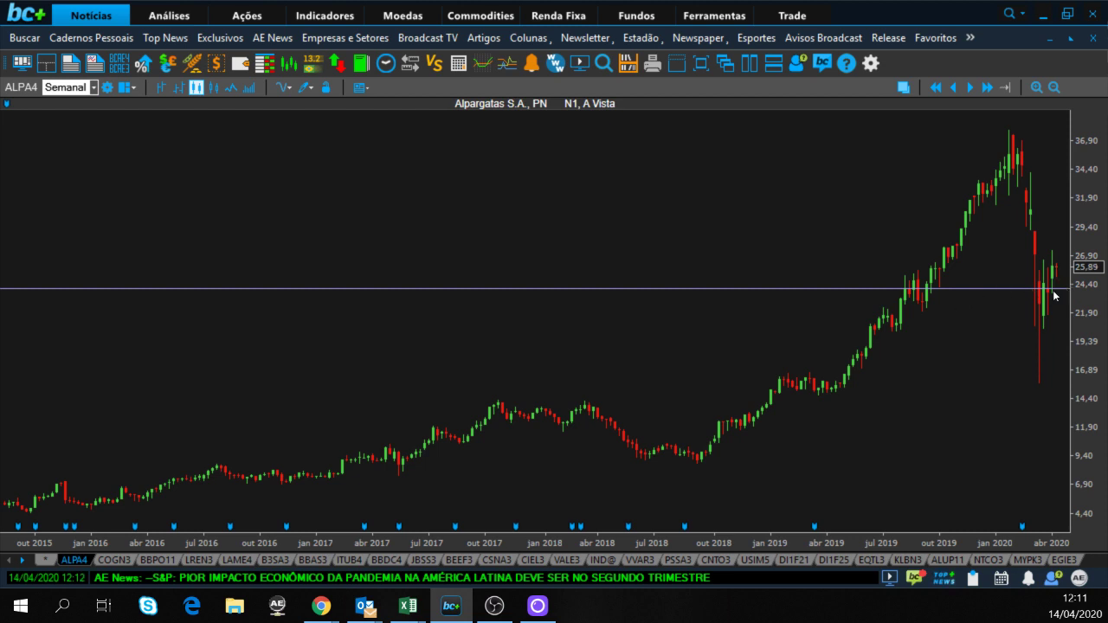
# Raise the horizontal line on the ALPA4 chart to about 26,50 and set the period to daily (Diário).
pyautogui.moveTo(1009, 287); pyautogui.dragTo(1007, 265)
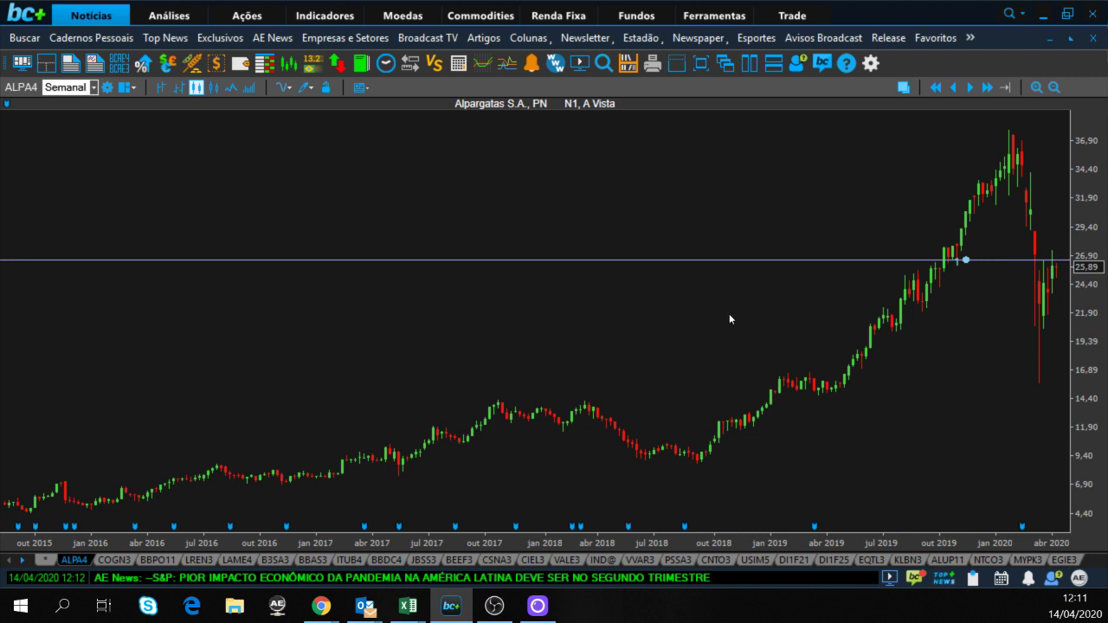
pyautogui.press('Up')
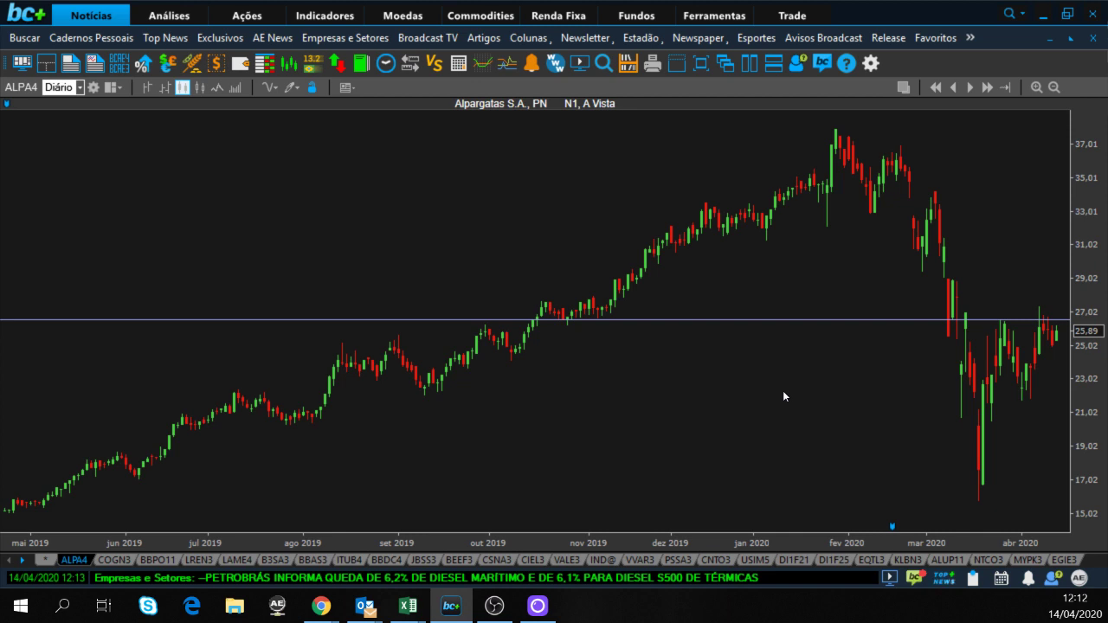
# Show the VALE3 chart and check the last quote of VALED465 in cell G17 of the Excel VALE sheet.
pyautogui.click(560, 560)
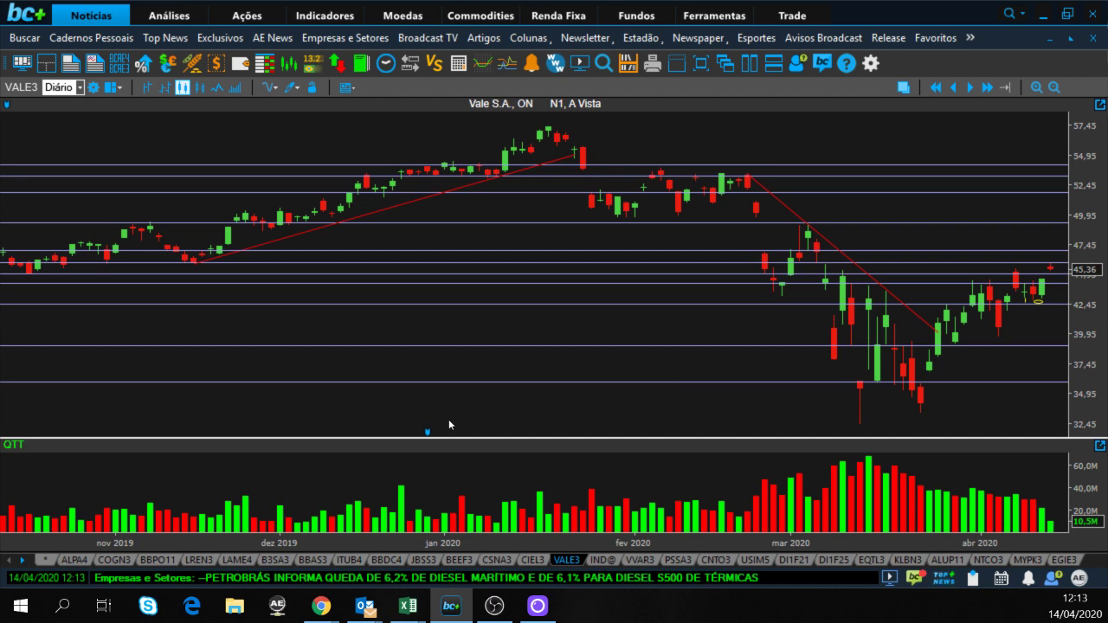
pyautogui.hotkey('alt', 'Tab')
pyautogui.click(517, 413)
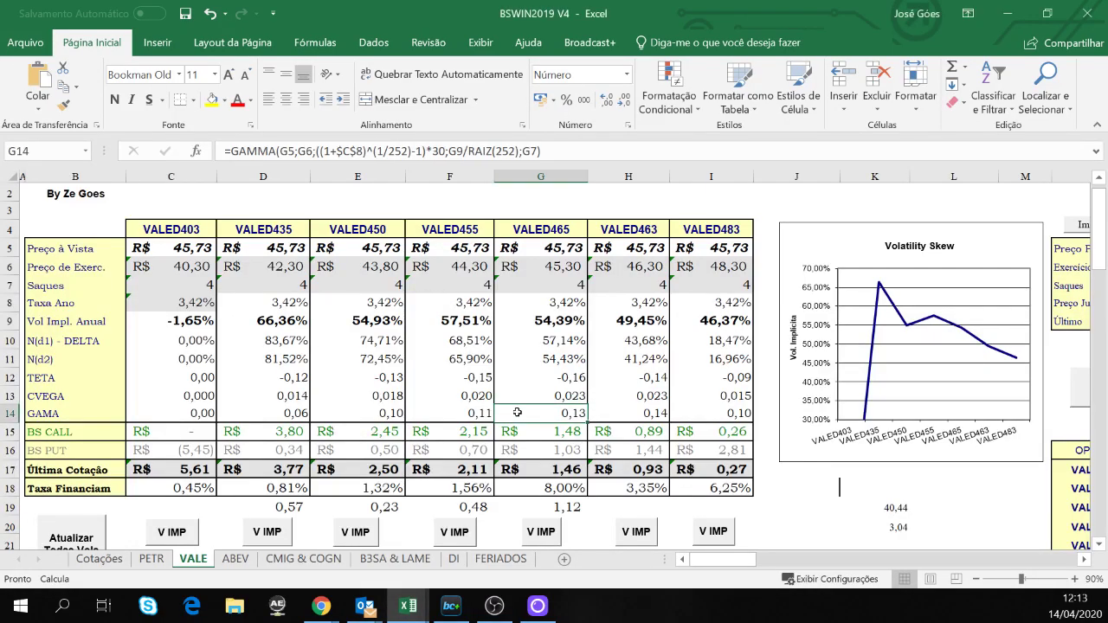
pyautogui.moveTo(553, 428); pyautogui.dragTo(553, 476)
pyautogui.click(552, 471)
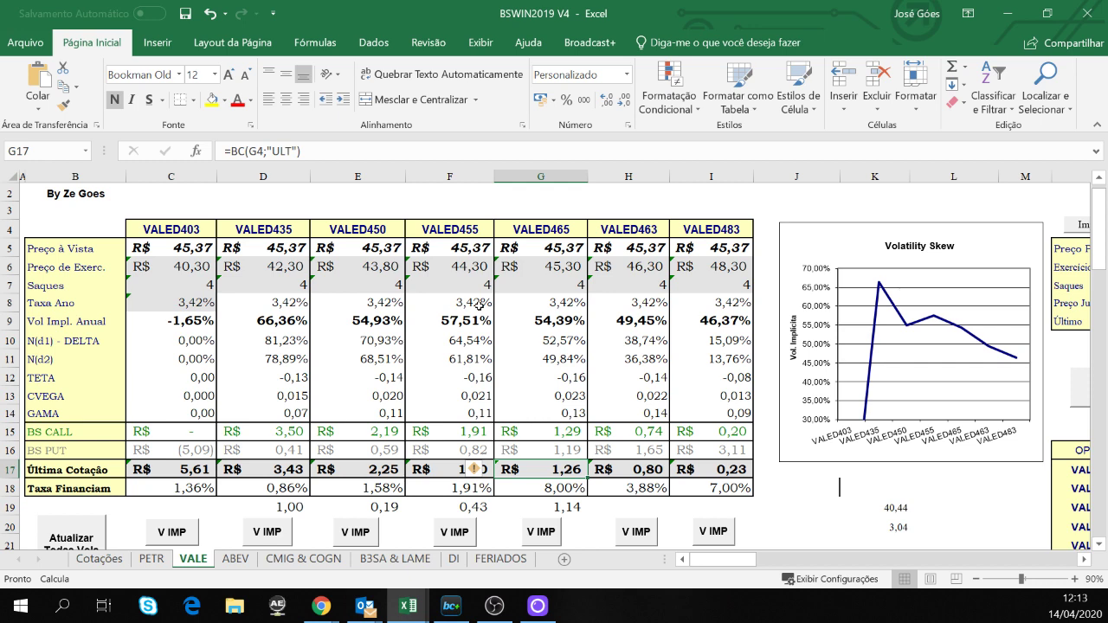
# Go through the open news and Histórico de Swing Trade 24_03 windows and return to the VALE3 chart in Broadcast+.
pyautogui.hotkey('alt', 'Tab')
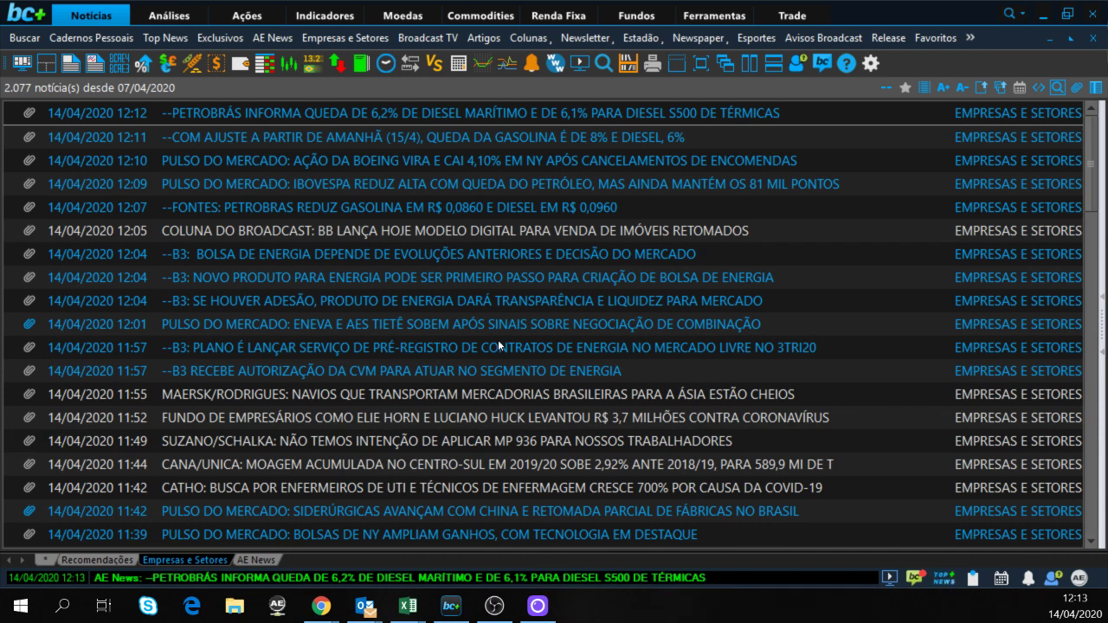
pyautogui.hotkey('alt', 'Tab')
pyautogui.hotkey('ctrl', 'Tab')
pyautogui.hotkey('ctrl', 'Tab')
pyautogui.hotkey('ctrl', 'Tab')
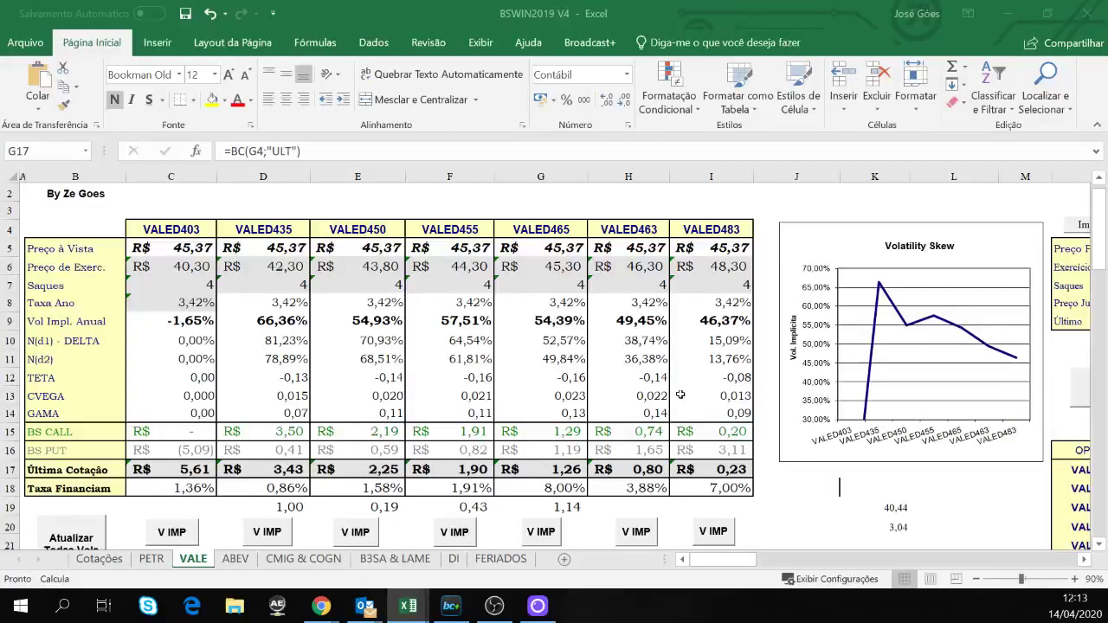
pyautogui.hotkey('ctrl', 'Tab')
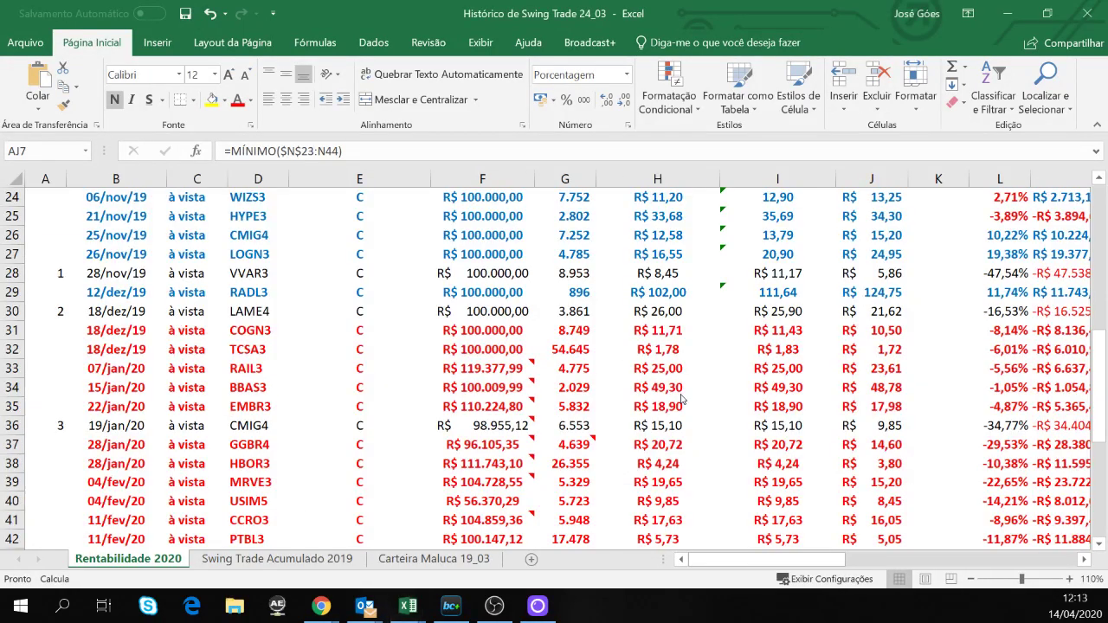
pyautogui.hotkey('ctrl', 'Tab')
pyautogui.hotkey('ctrl', 'Tab')
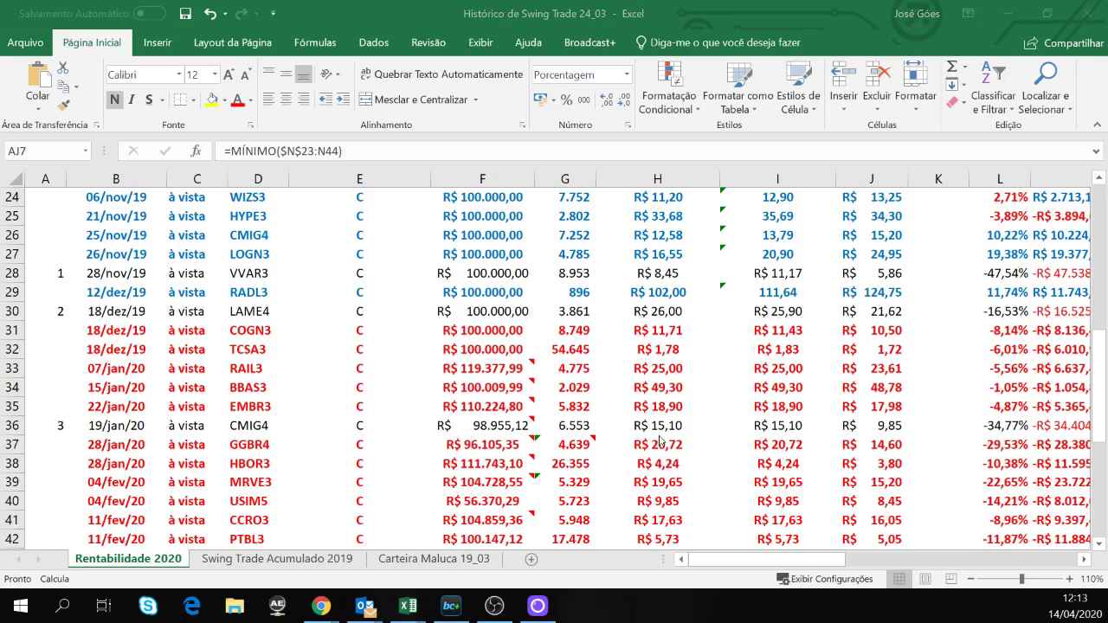
pyautogui.hotkey('ctrl', 'Tab')
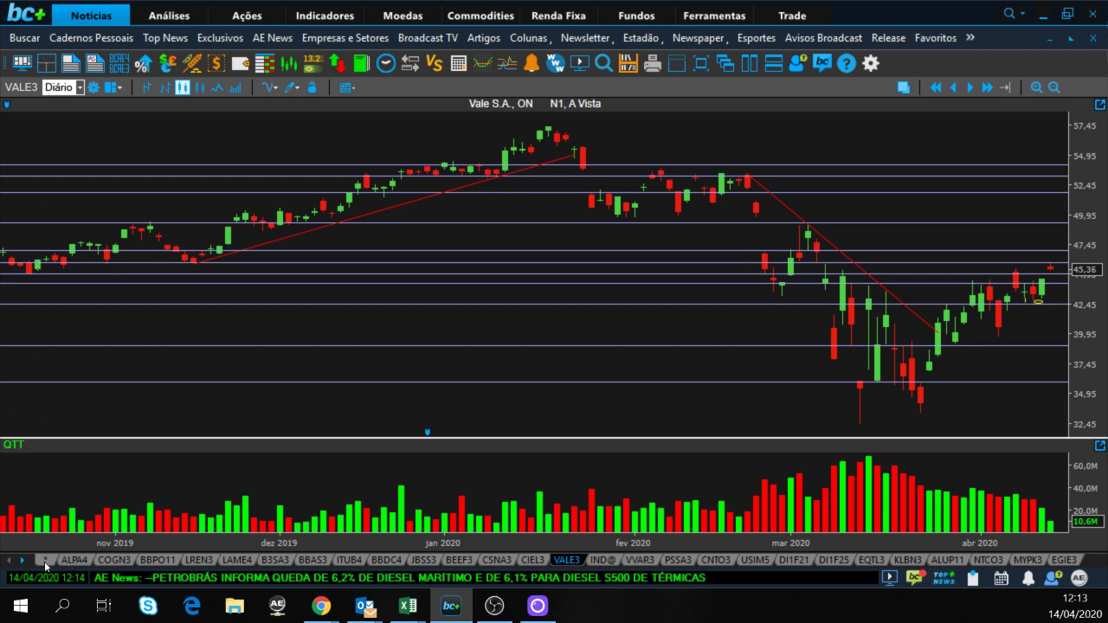
# Look up CIEL3 as a new chart tab and activate its existing chart window.
pyautogui.hotkey('ctrl', 'n')
pyautogui.write('c')
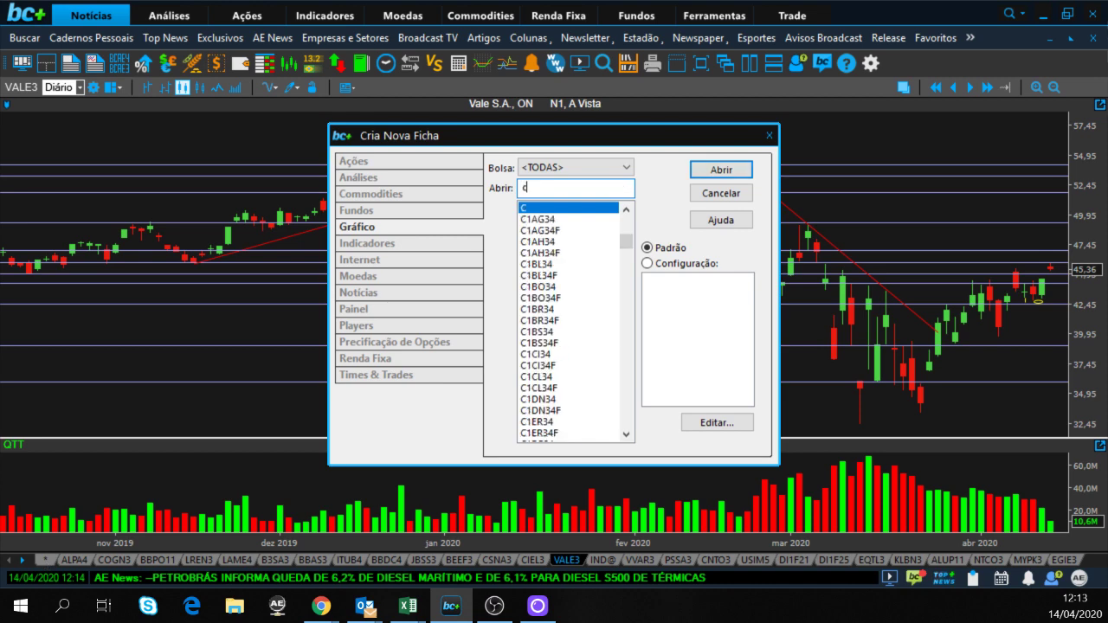
pyautogui.write('iel3')
pyautogui.press('Return')
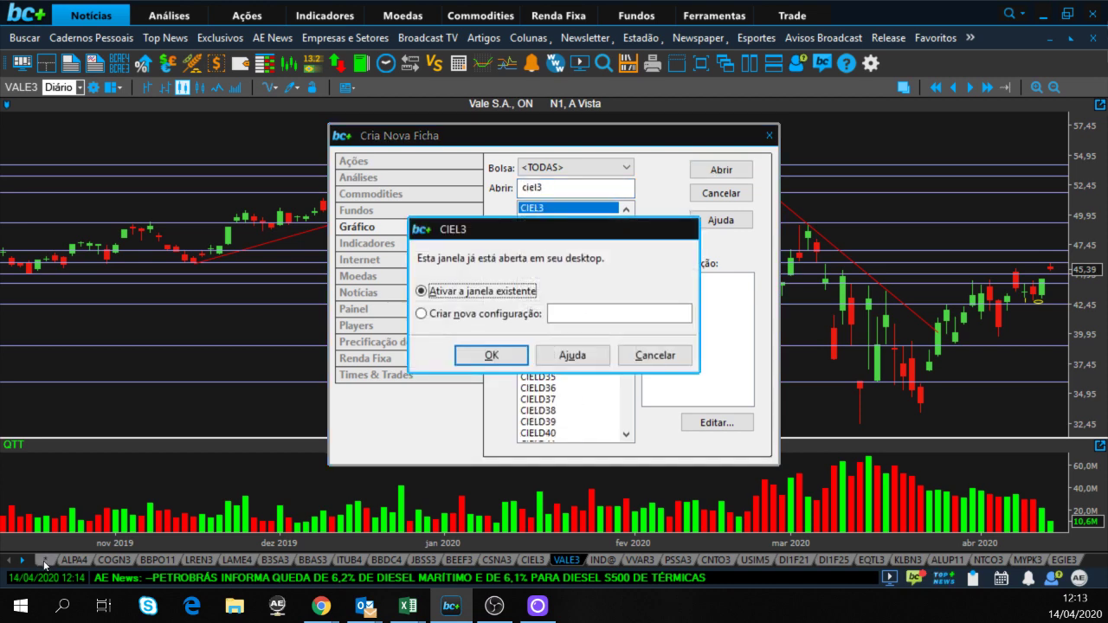
pyautogui.click(506, 356)
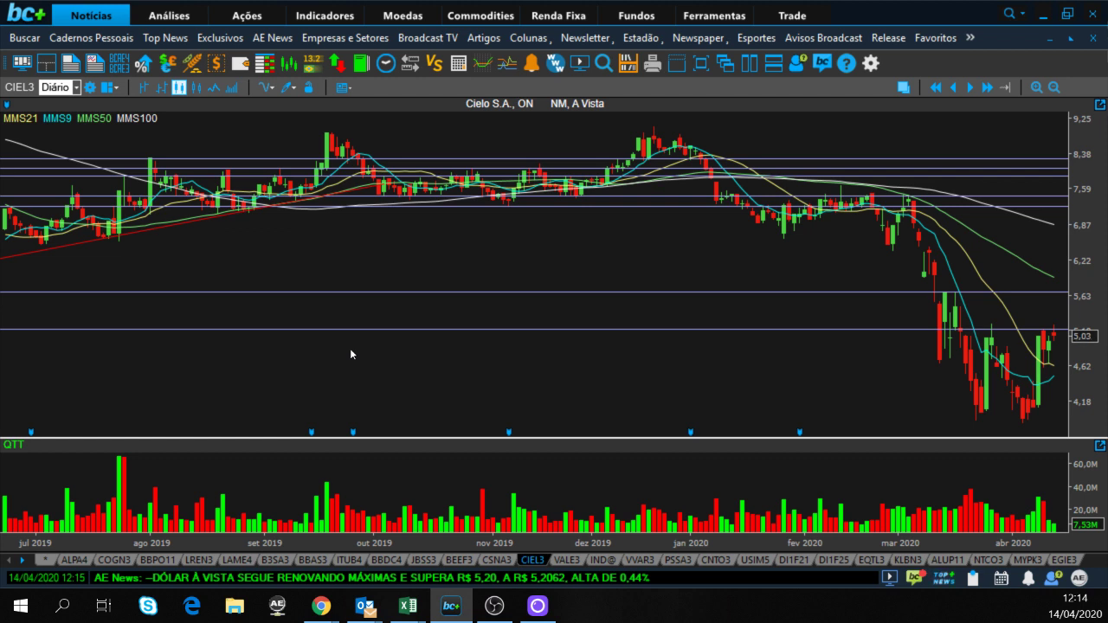
# Check the detailed quote of the CIELD5 option and close it.
pyautogui.press('F2')
pyautogui.write('ciels')
pyautogui.press('BackSpace')
pyautogui.press('BackSpace')
pyautogui.write('d5')
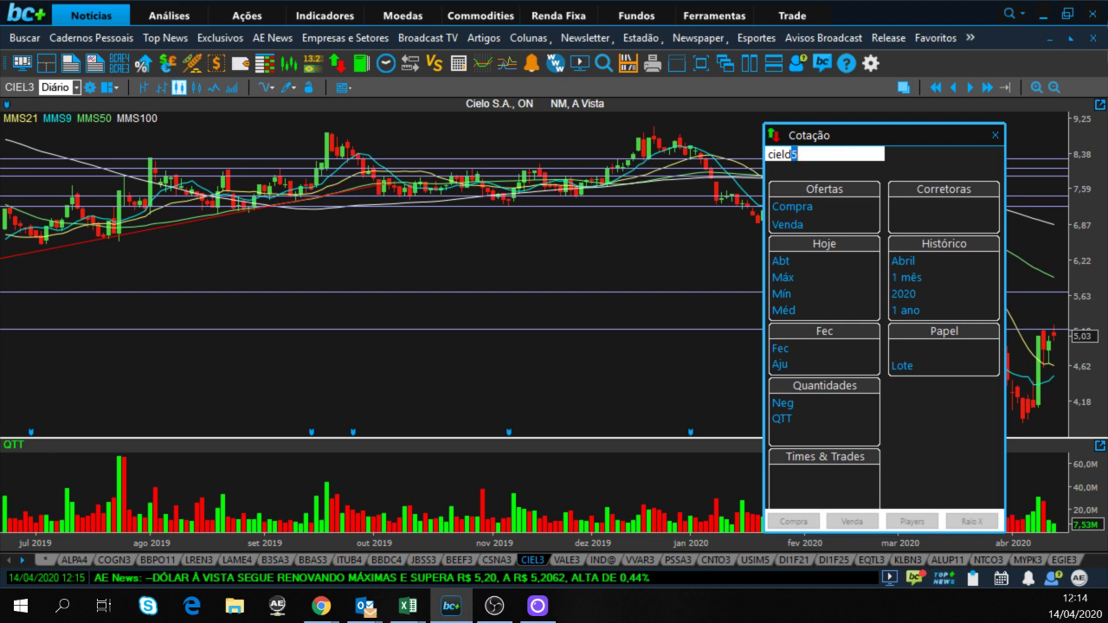
pyautogui.press('Return')
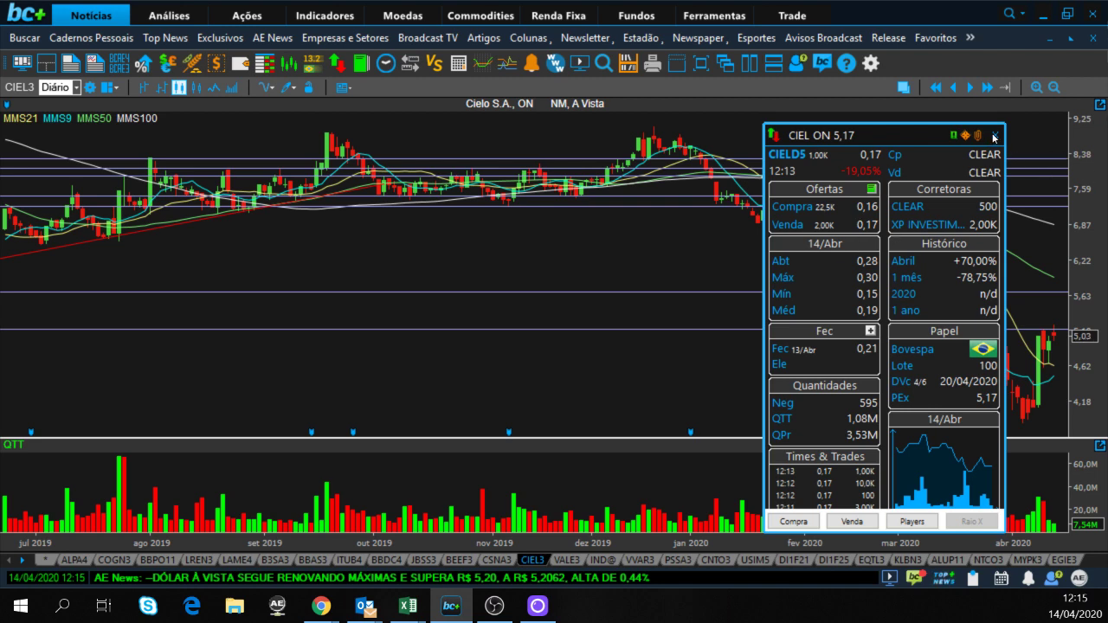
pyautogui.click(995, 137)
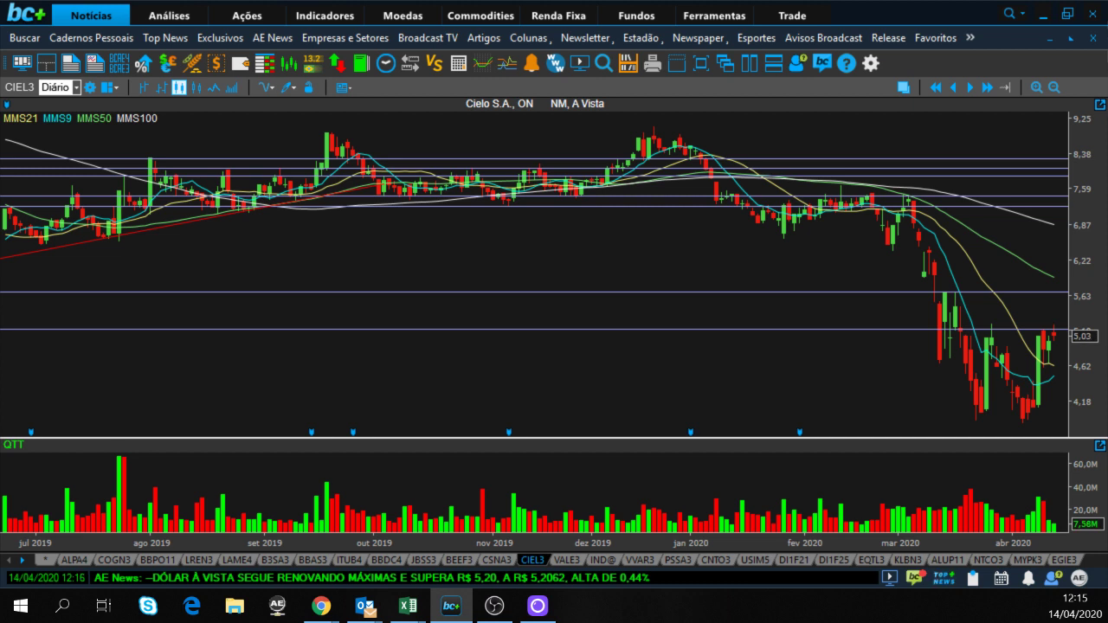
# Open new chart tabs for CMIG4 and POMO4 to review their daily prices.
pyautogui.click(46, 561)
pyautogui.write('c')
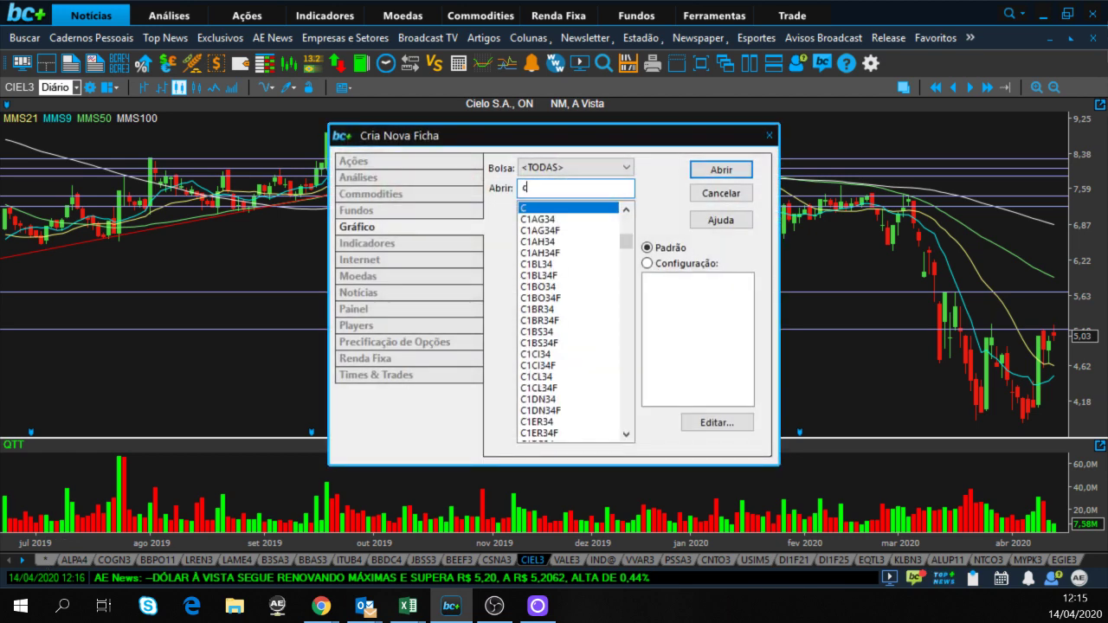
pyautogui.write('mig4')
pyautogui.press('Return')
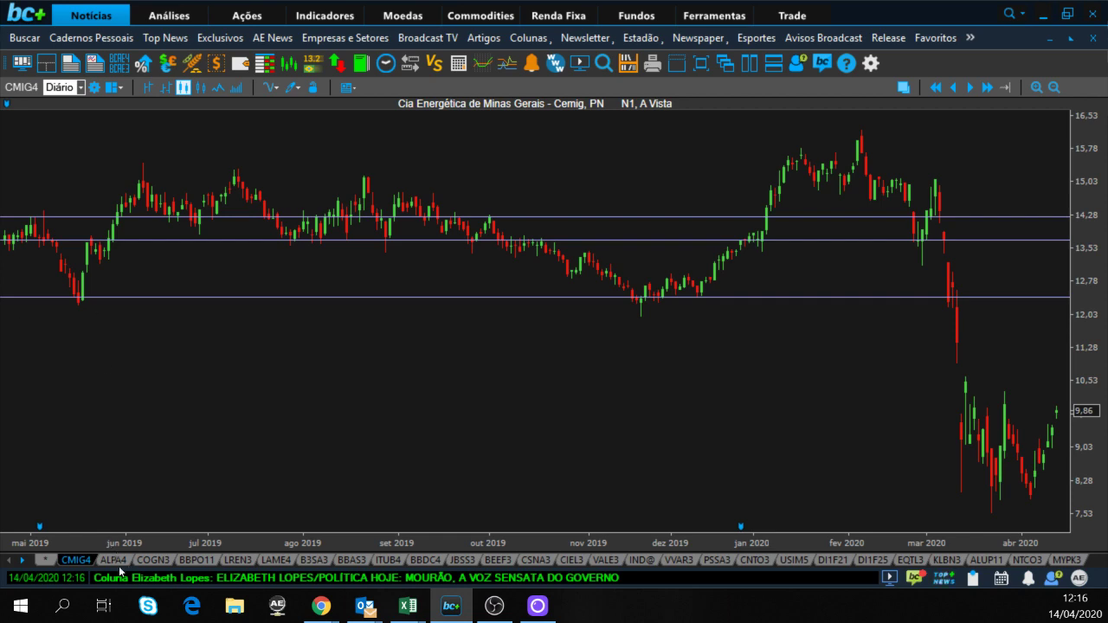
pyautogui.click(47, 563)
pyautogui.write('pomo4')
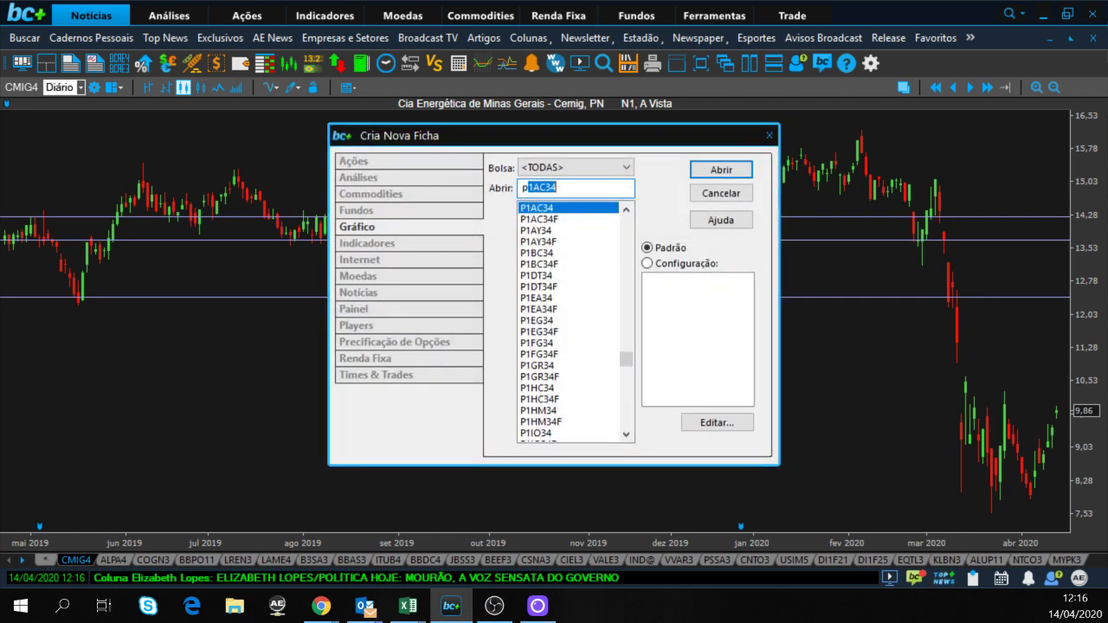
pyautogui.press('Return')
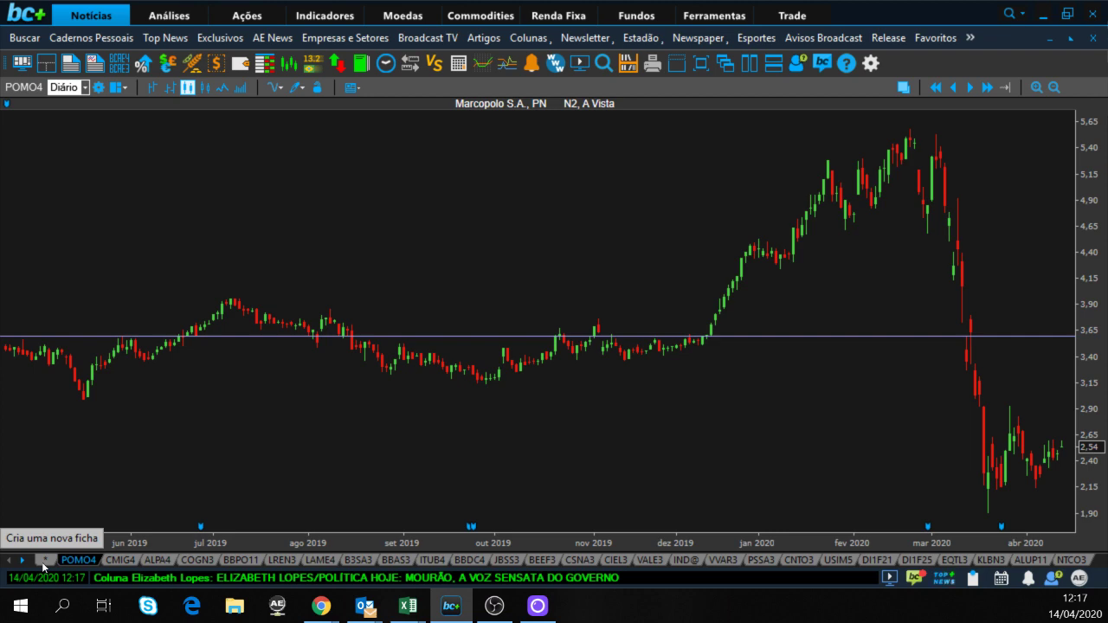
# Add new chart tabs for PRIO3 and ENBR3 and review their daily charts.
pyautogui.click(43, 561)
pyautogui.write('prio3')
pyautogui.press('Return')
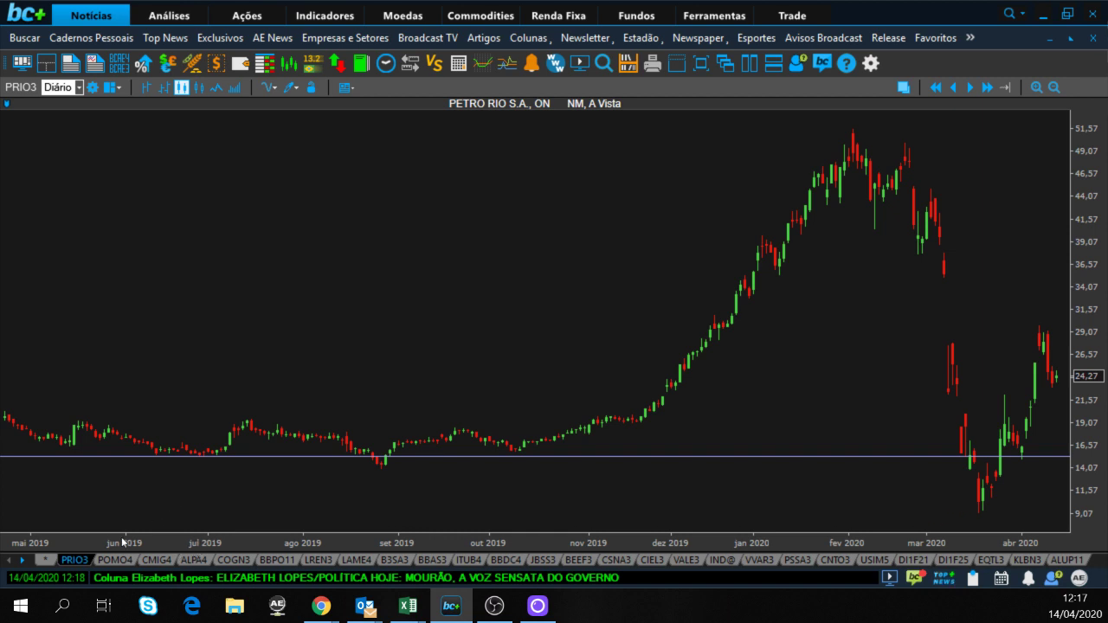
pyautogui.click(46, 562)
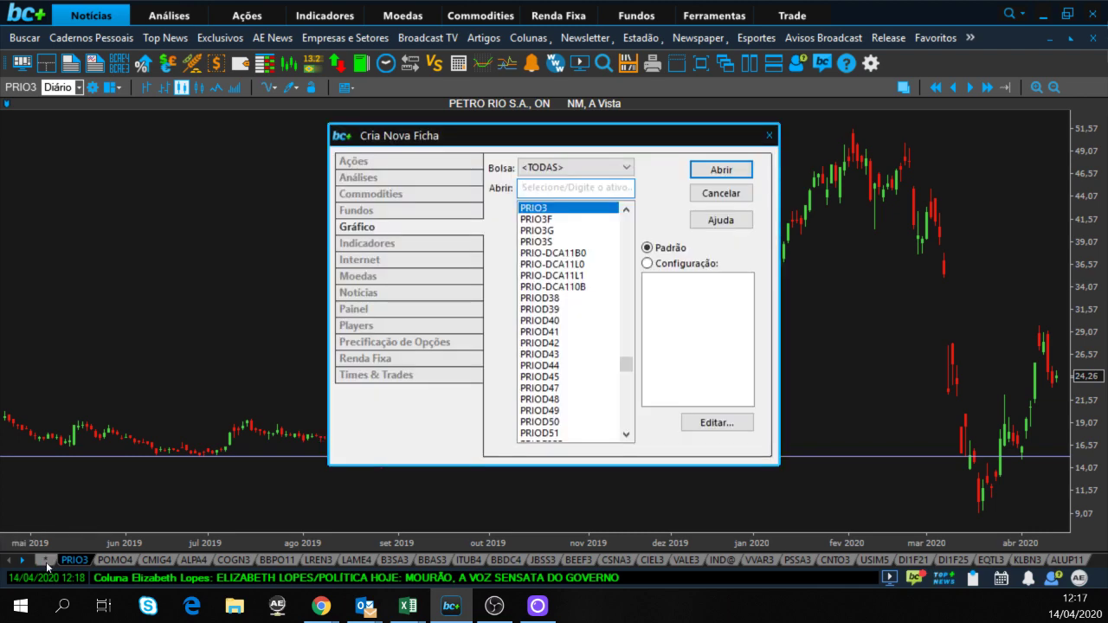
pyautogui.write('enbr3')
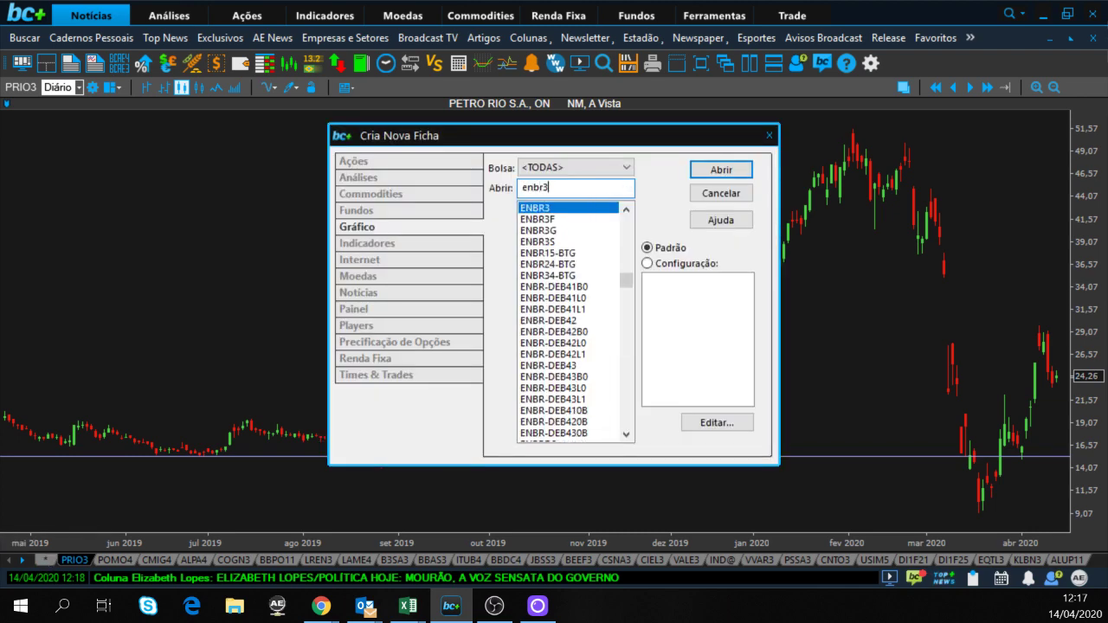
pyautogui.press('Return')
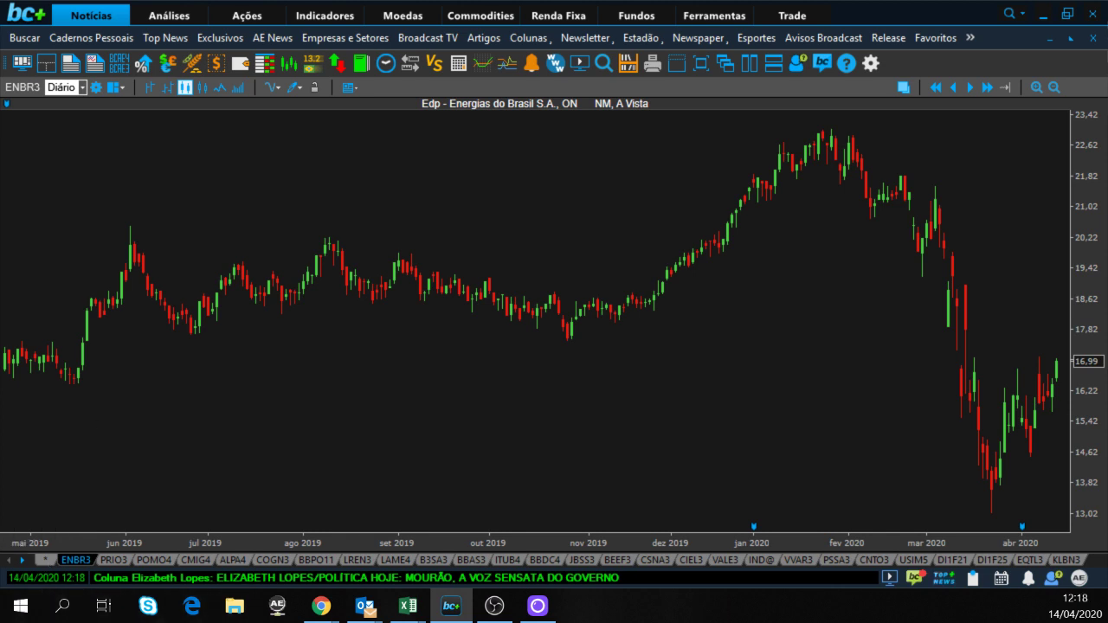
# Open a new chart tab for WEGE3, and look up NTCO3, activating its existing chart window.
pyautogui.click(48, 563)
pyautogui.write('wege3')
pyautogui.press('Return')
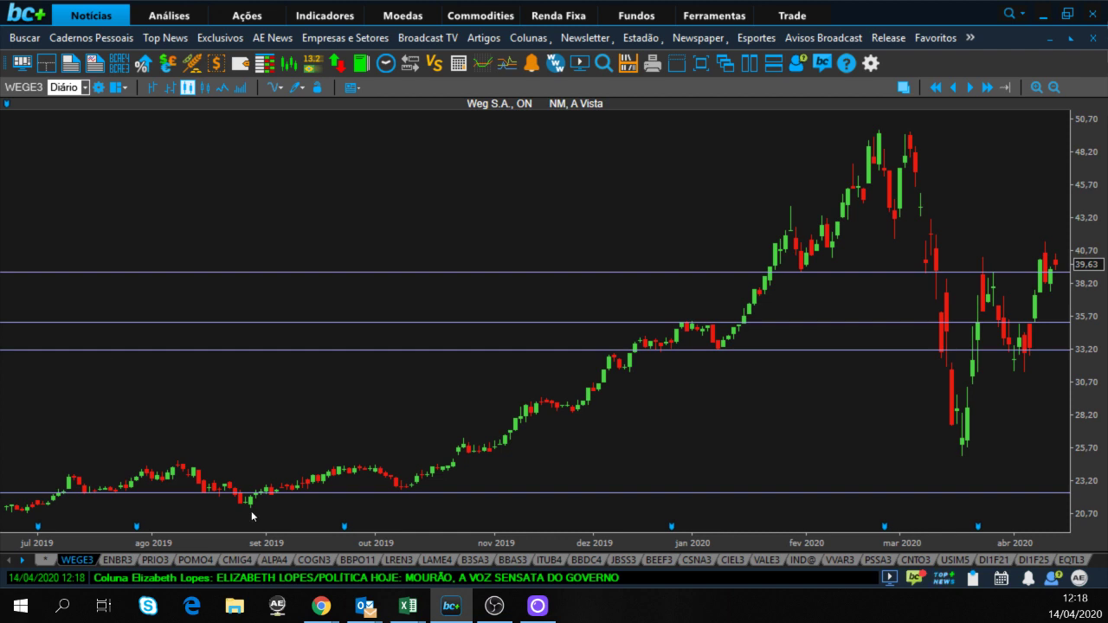
pyautogui.click(46, 558)
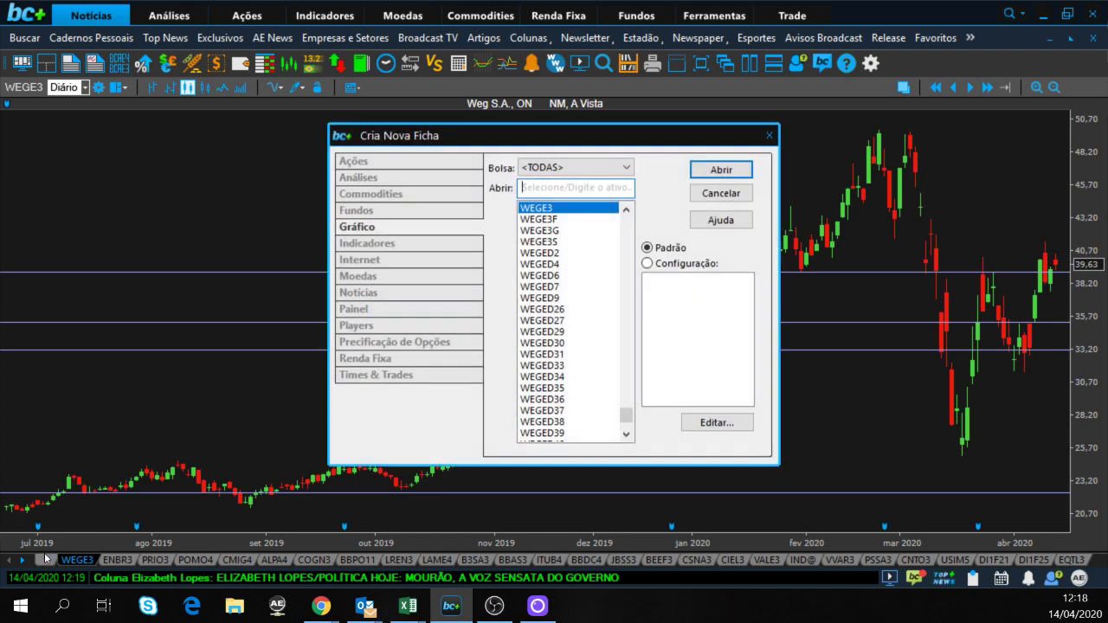
pyautogui.write('ntco3')
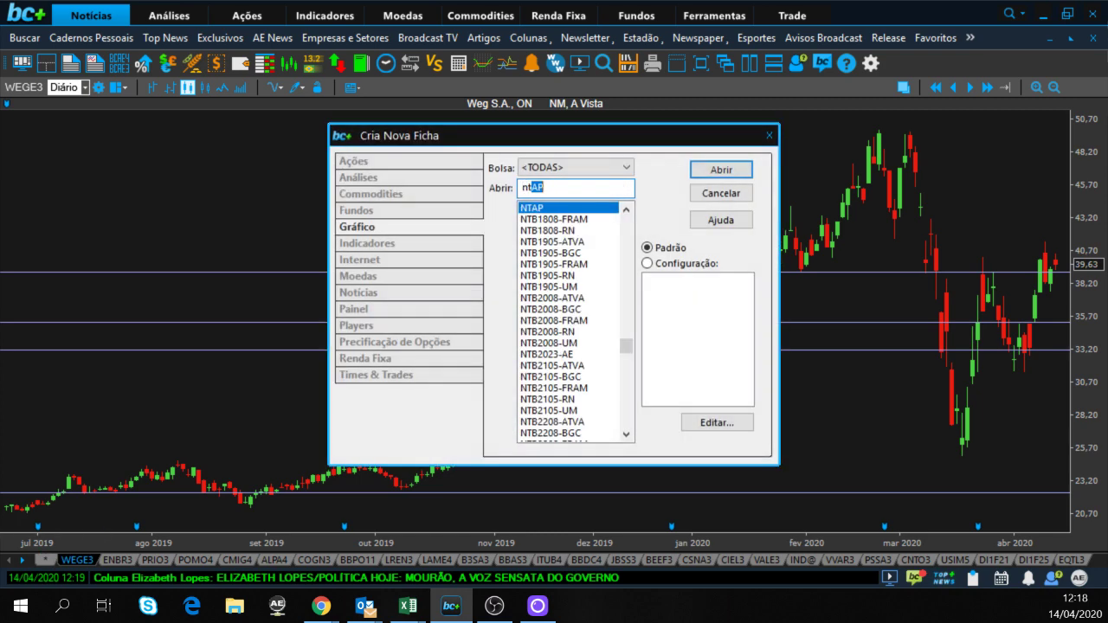
pyautogui.press('Return')
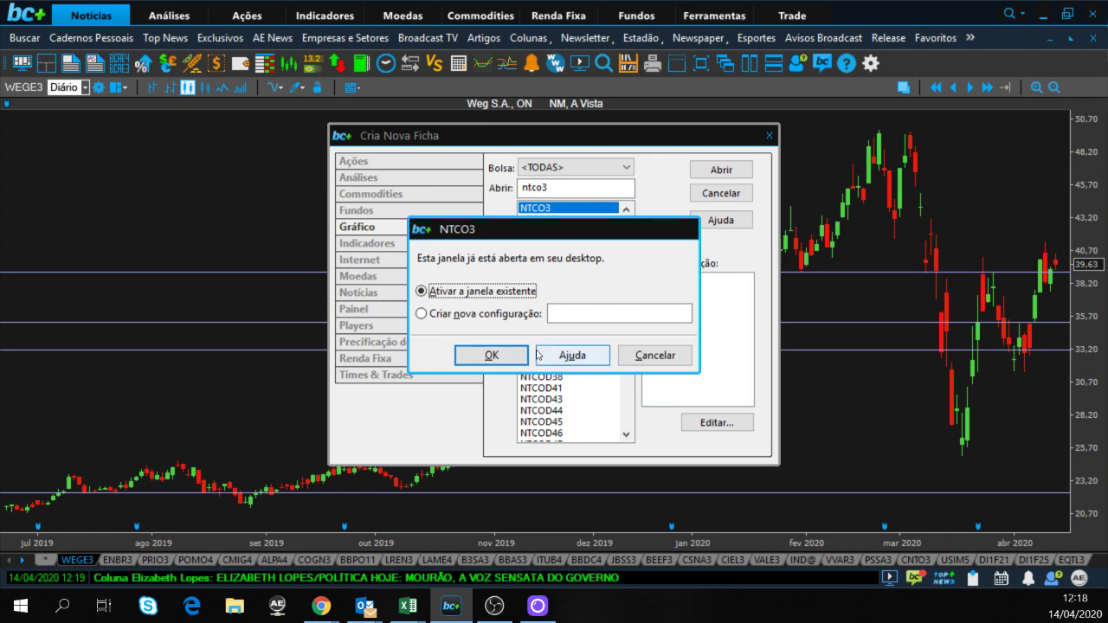
pyautogui.click(499, 358)
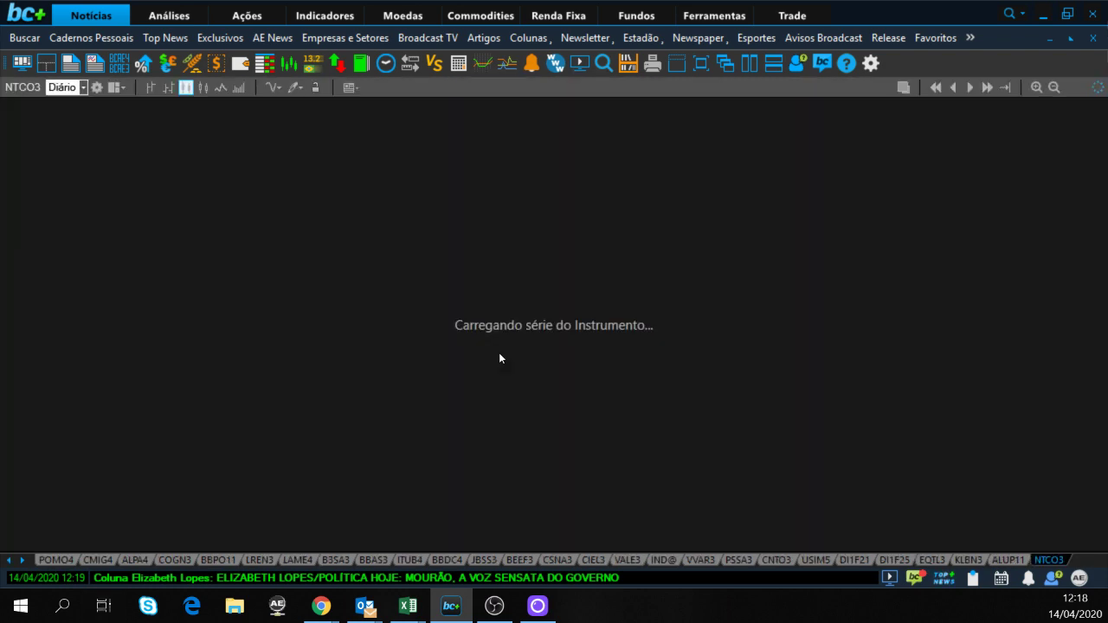
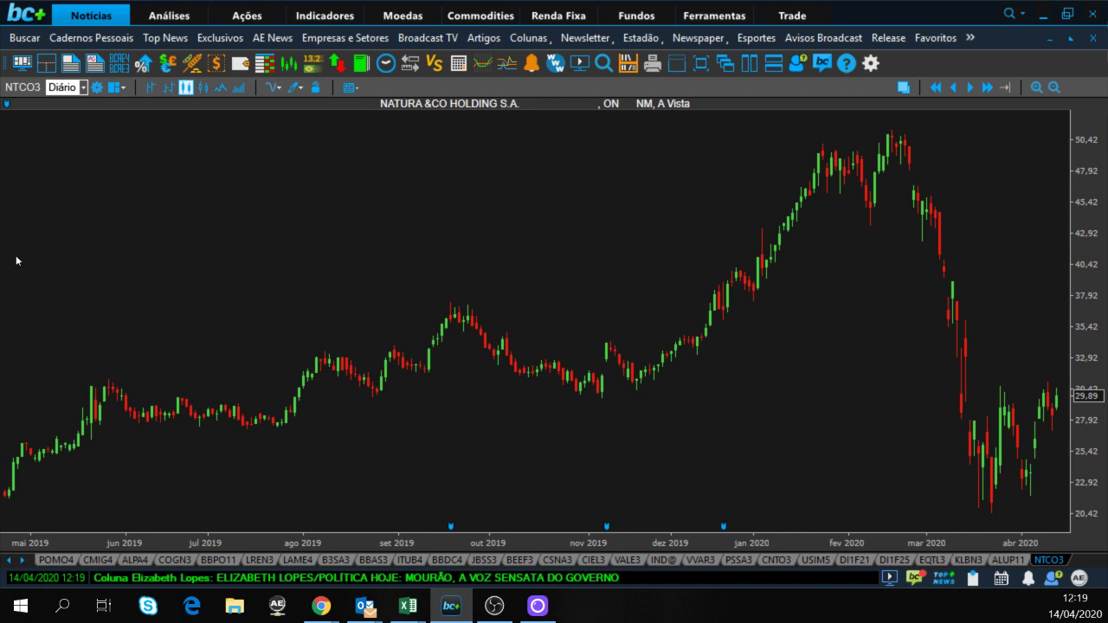
# Return to the start of the chart tabs and add new charts for TCSA3 and POSI3.
pyautogui.click(7, 561)
pyautogui.click(45, 560)
pyautogui.write('TCSA3')
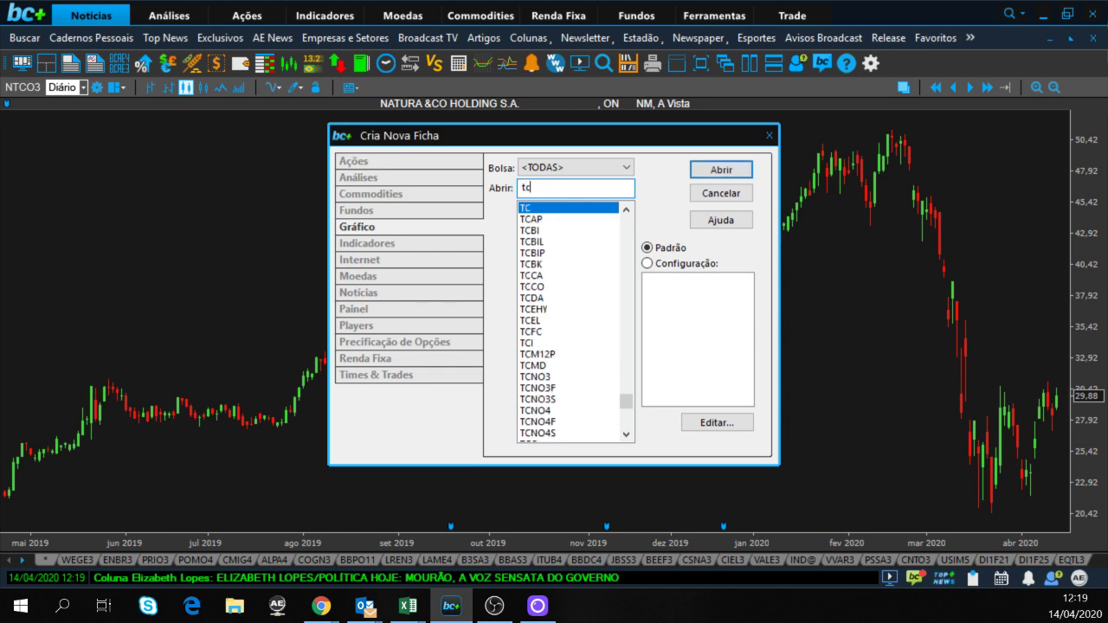
pyautogui.press('Return')
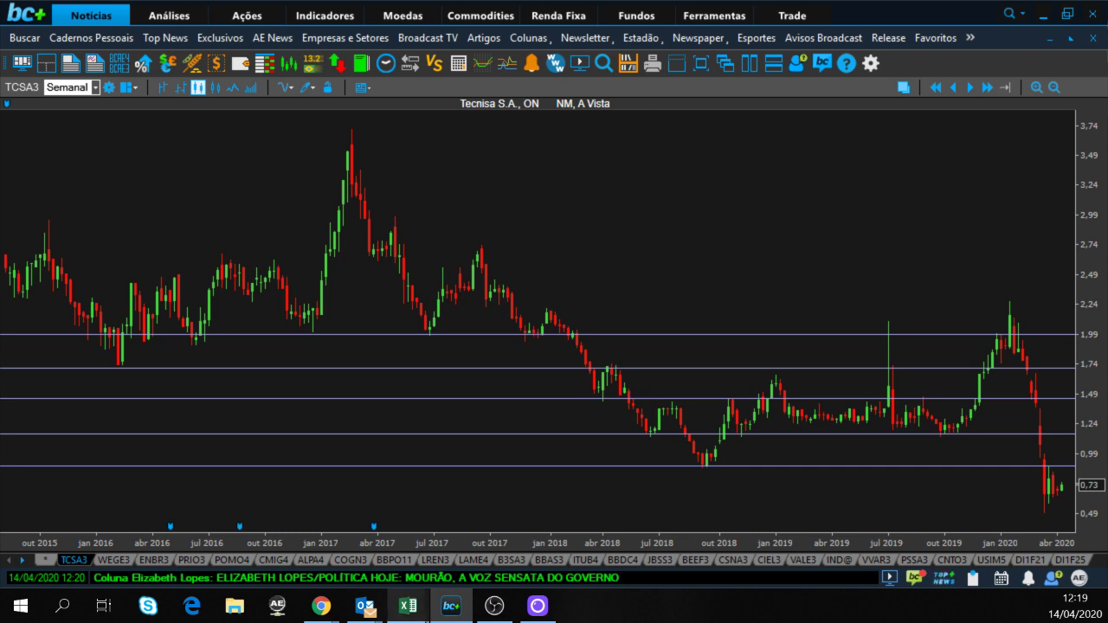
pyautogui.click(45, 560)
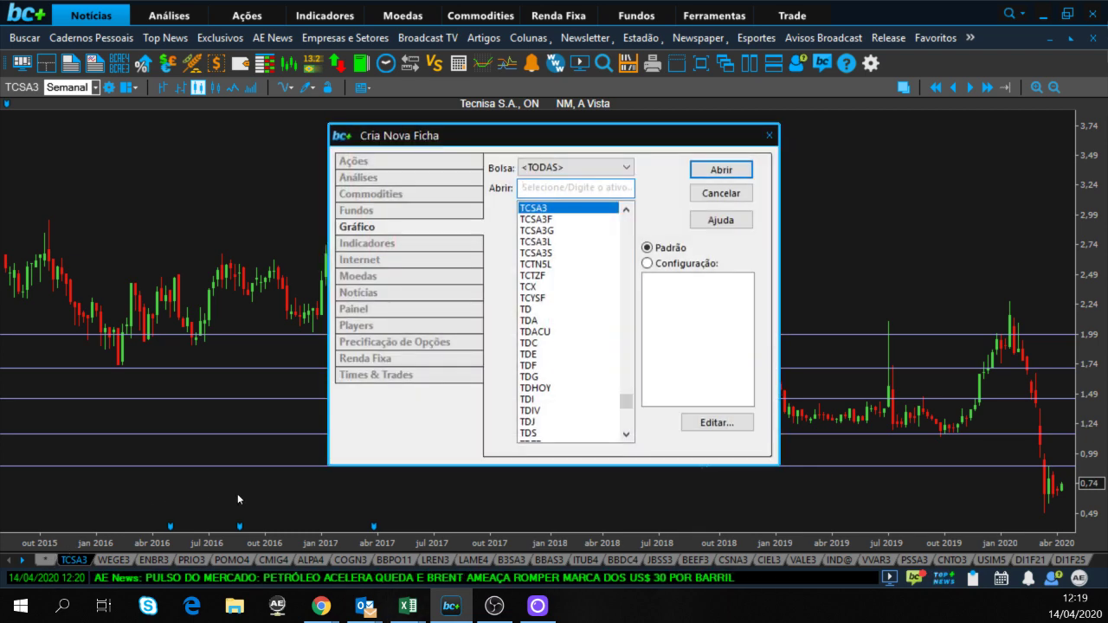
pyautogui.write('posi3')
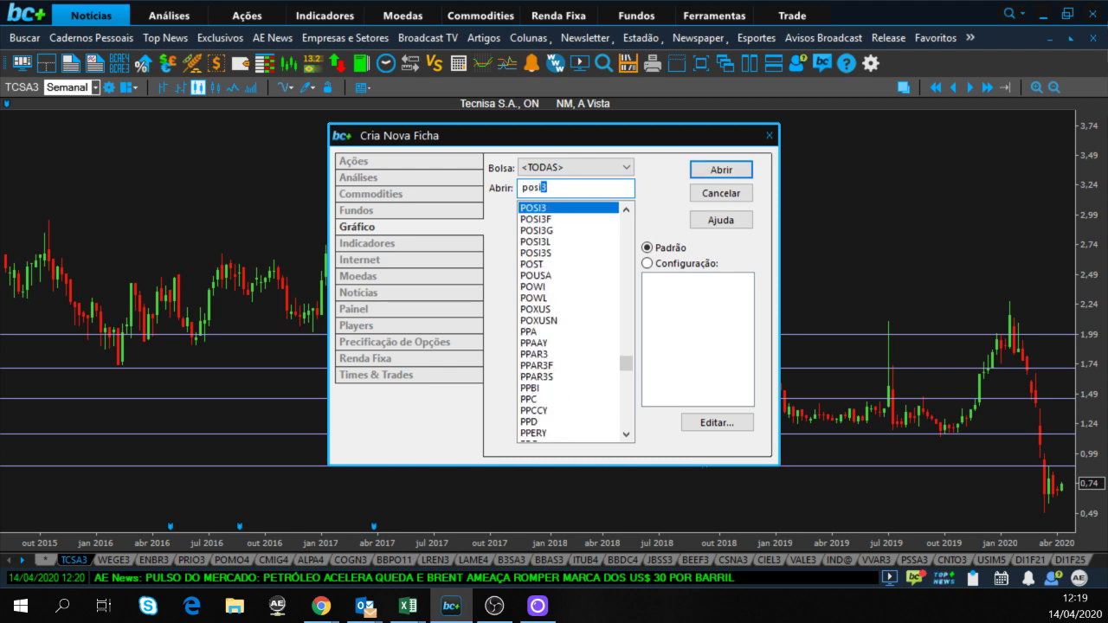
pyautogui.press('Return')
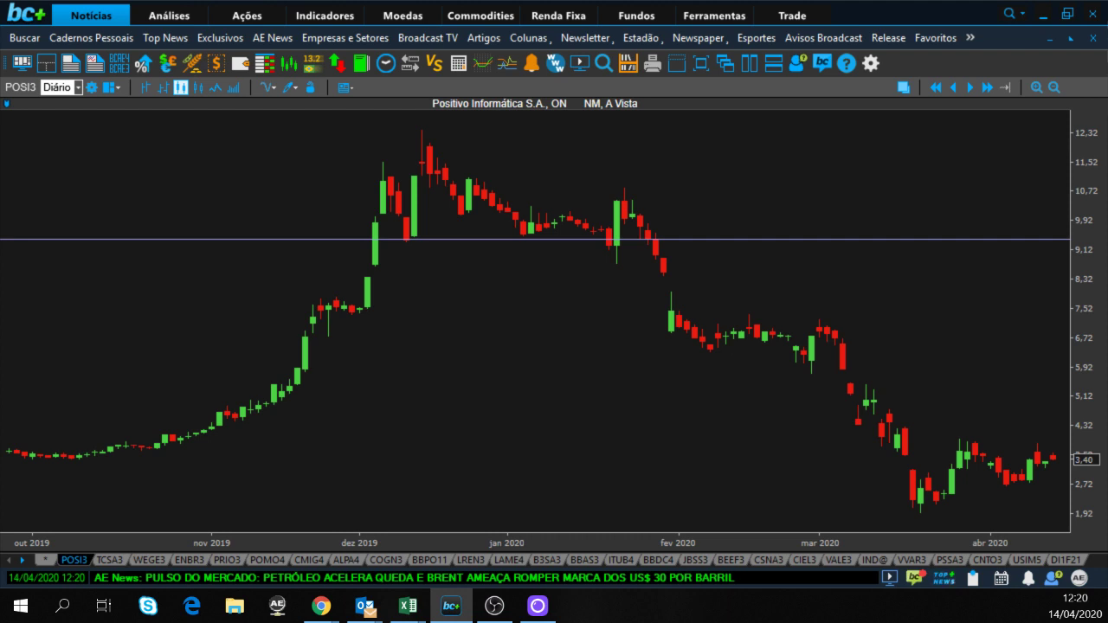
# Check the Rentabilidade 2020 trade list in the Histórico de Swing Trade 24_03 workbook in Excel and return to Broadcast+.
pyautogui.hotkey('alt', 'Tab')
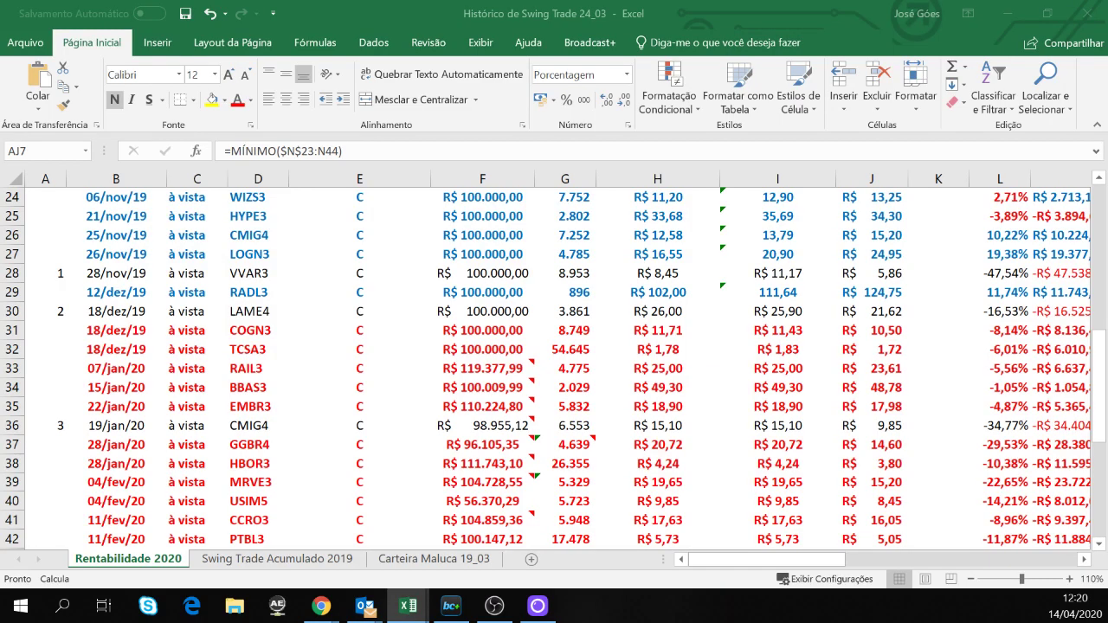
pyautogui.hotkey('alt', 'Tab')
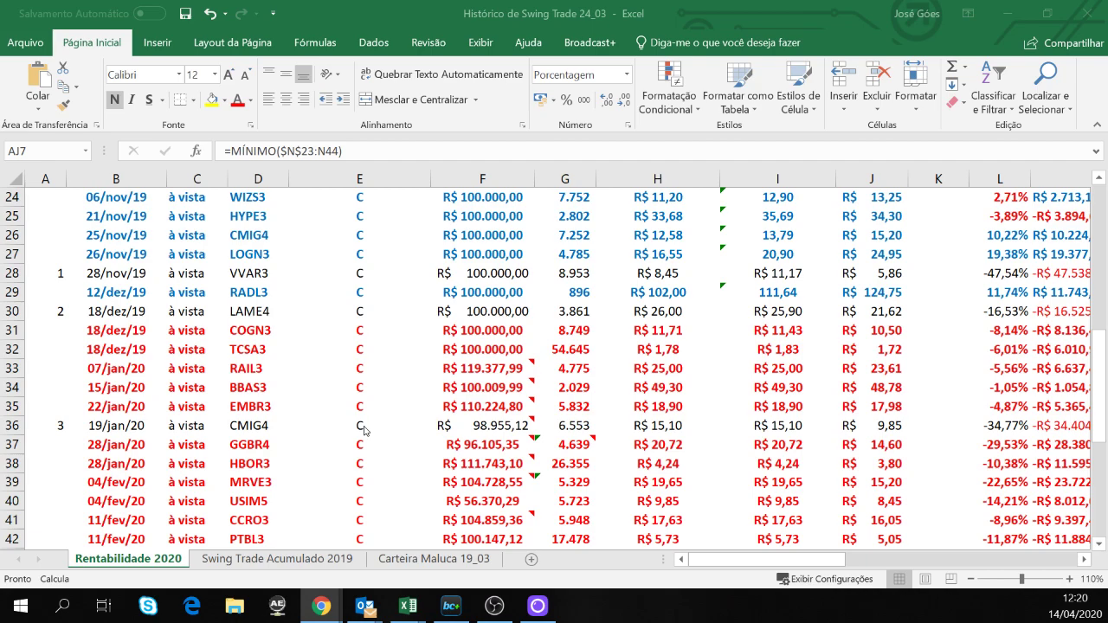
pyautogui.hotkey('alt', 'Tab')
pyautogui.hotkey('alt', 'Tab')
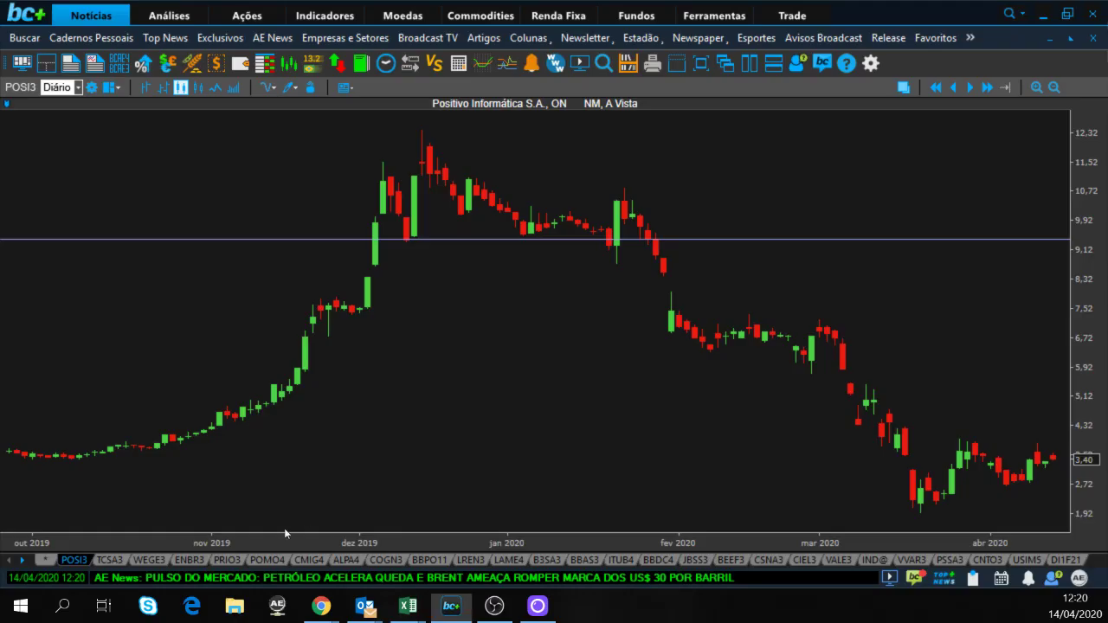
# Open a new chart tab for RAPT4.
pyautogui.click(39, 561)
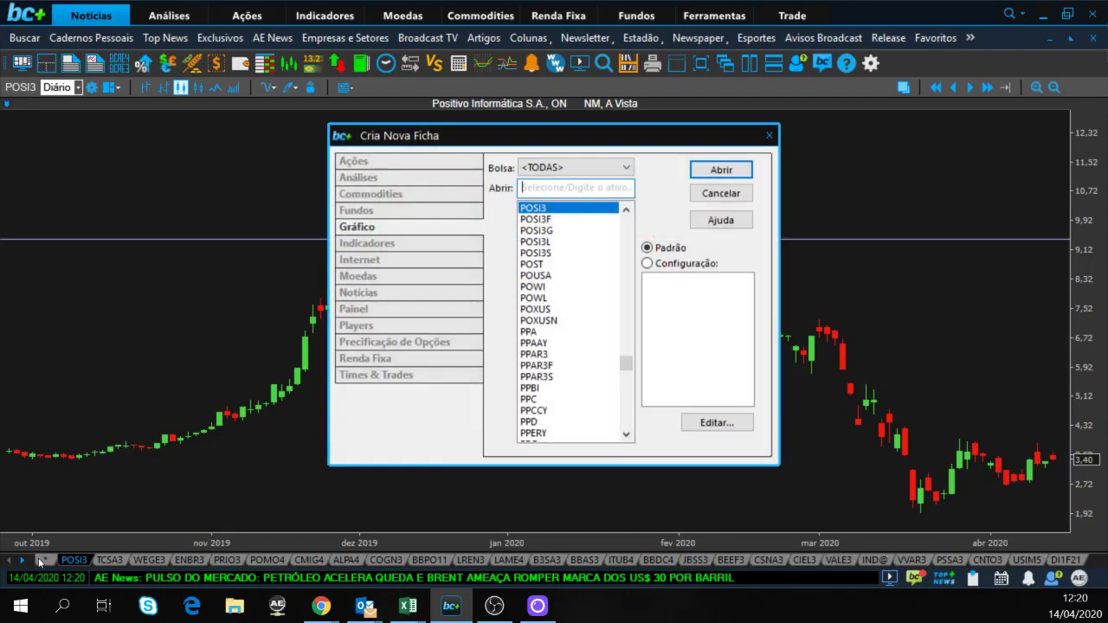
pyautogui.write('rapt')
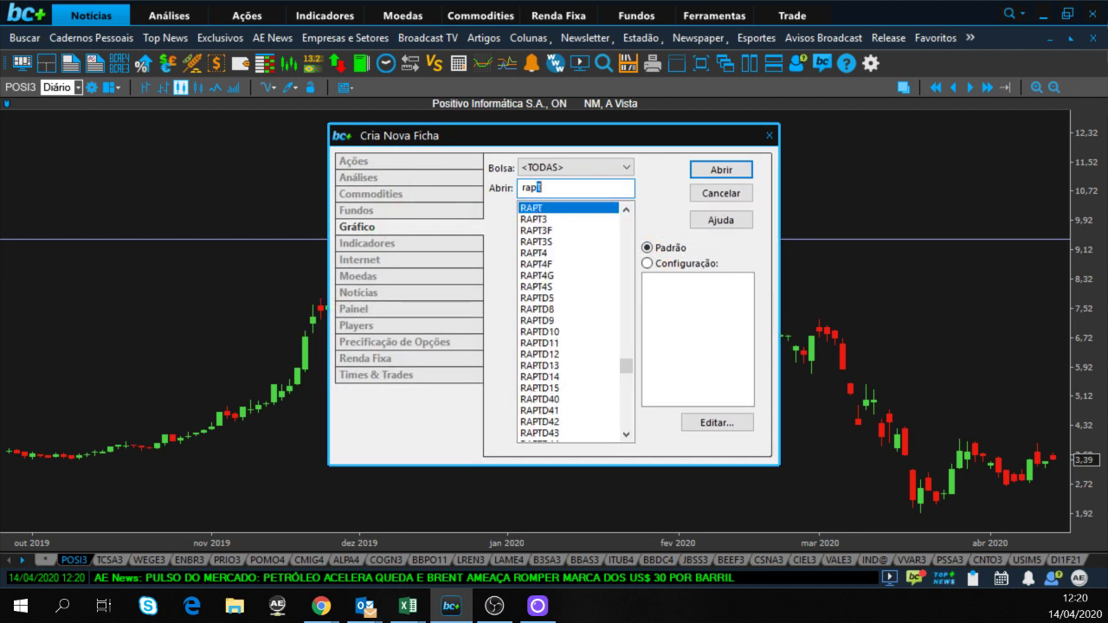
pyautogui.write('4')
pyautogui.press('Return')
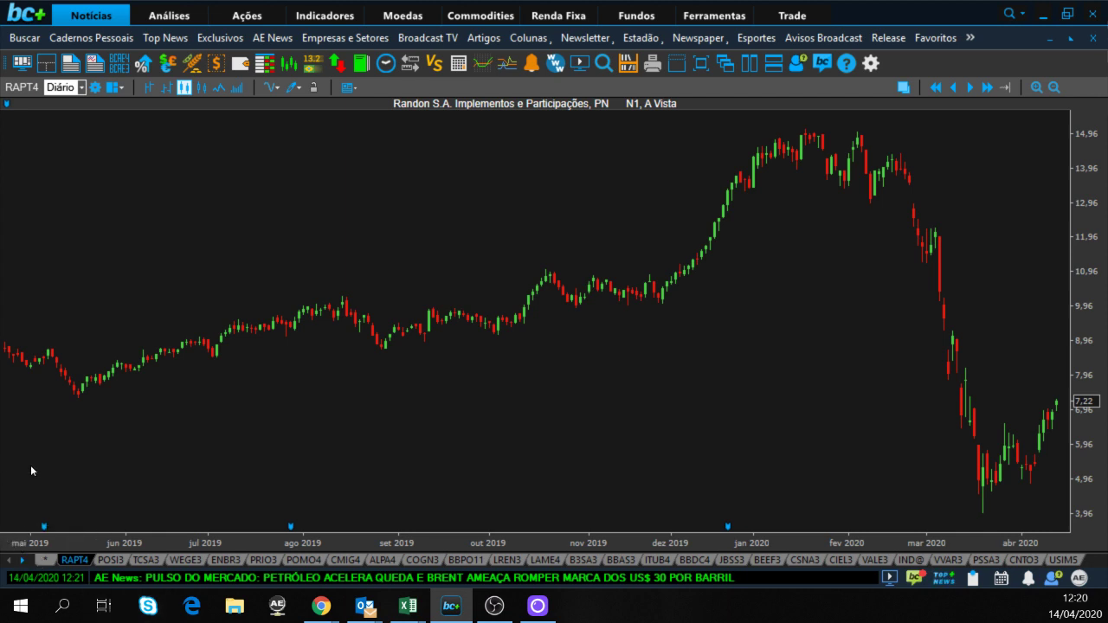
# Start a new chart tab, glance at the swing trade workbook in Excel, and open the VIVA3 chart back in Broadcast+.
pyautogui.click(45, 563)
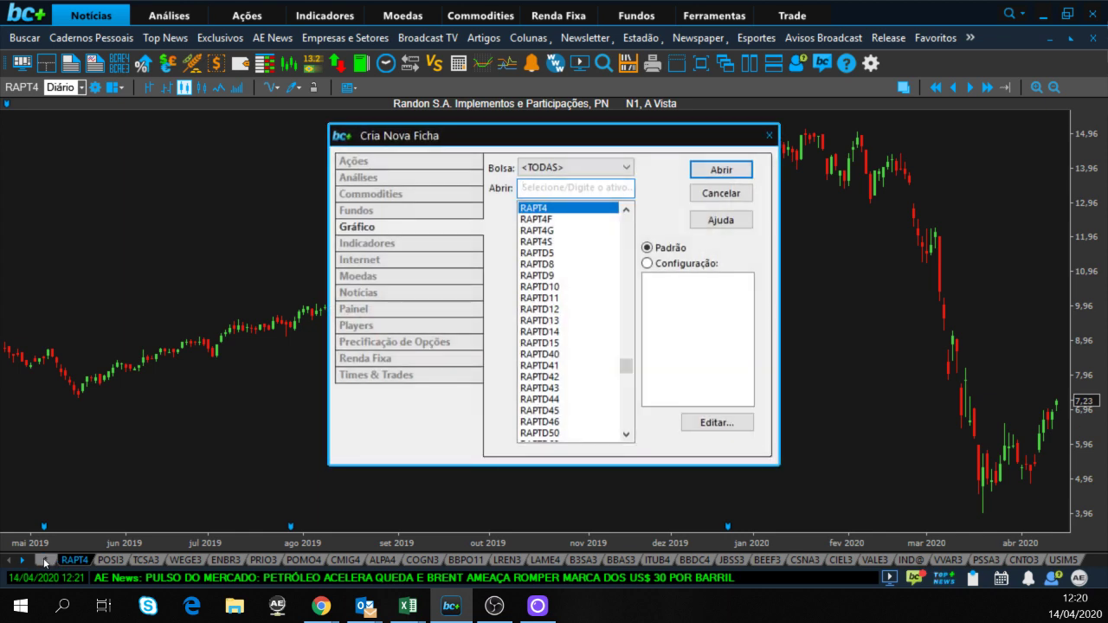
pyautogui.hotkey('alt', 'Tab')
pyautogui.hotkey('alt', 'Tab')
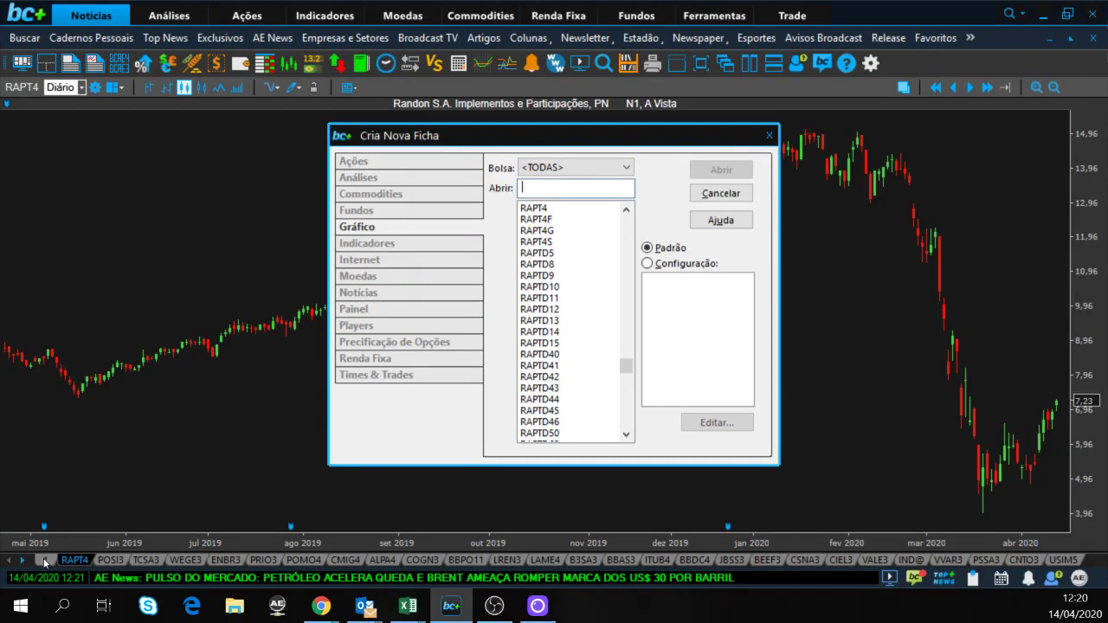
pyautogui.hotkey('alt', 'Tab')
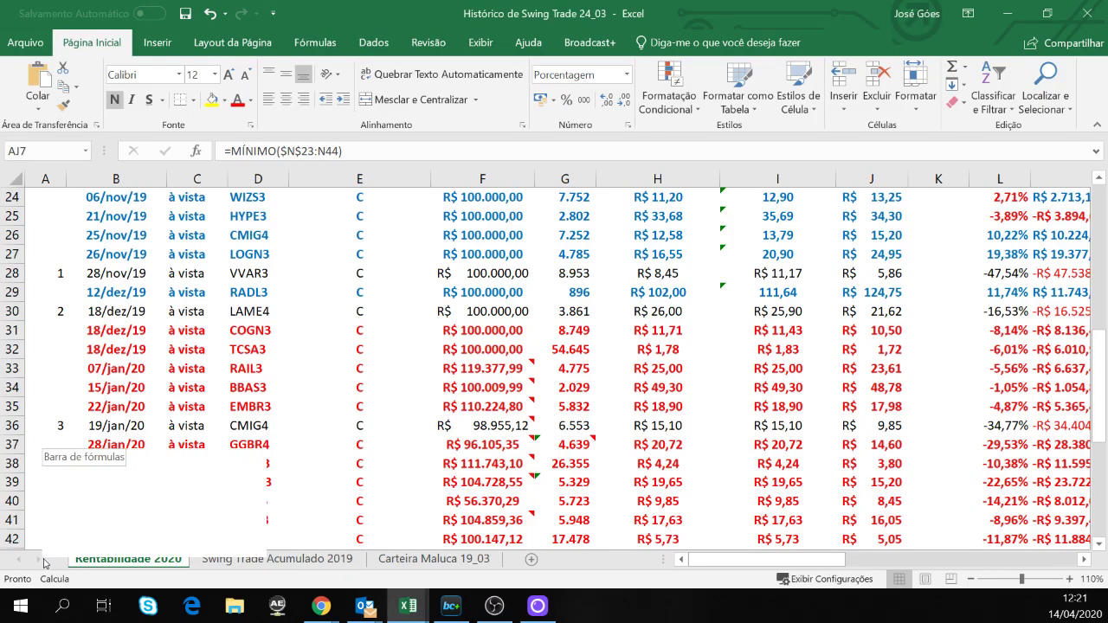
pyautogui.hotkey('alt', 'Tab')
pyautogui.write('viva3')
pyautogui.press('Return')
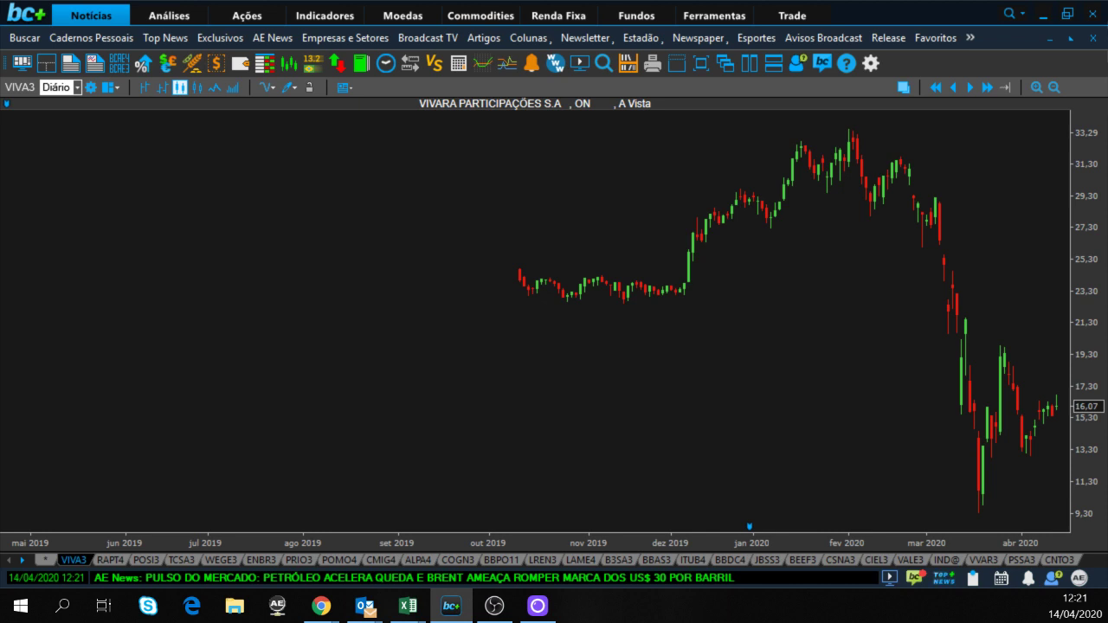
# Open a new chart tab for QUAL3.
pyautogui.click(45, 561)
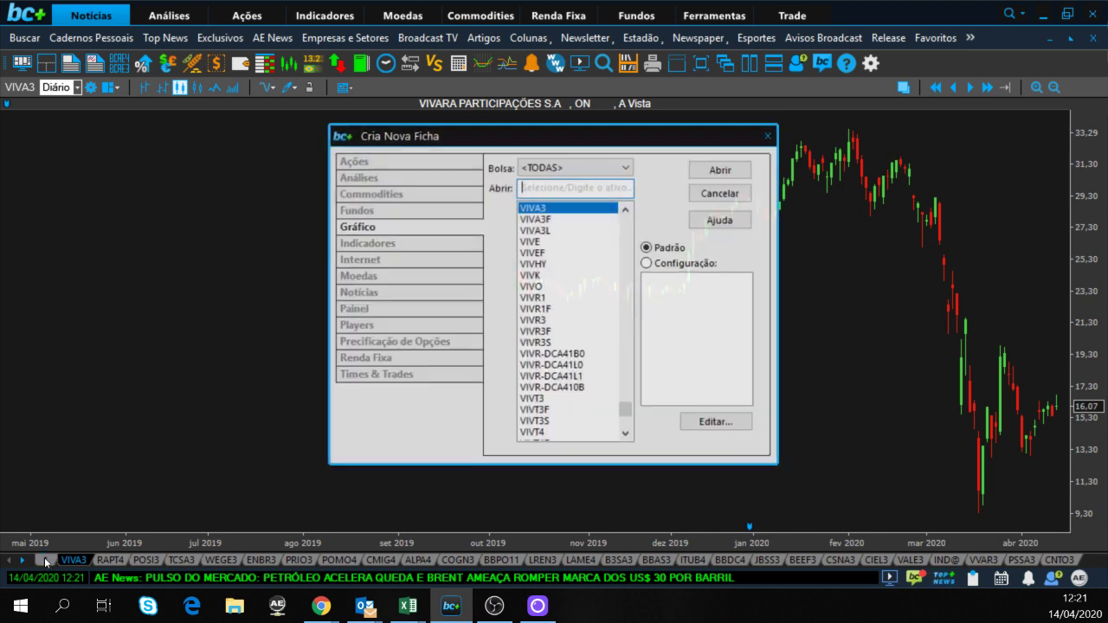
pyautogui.write('qual3')
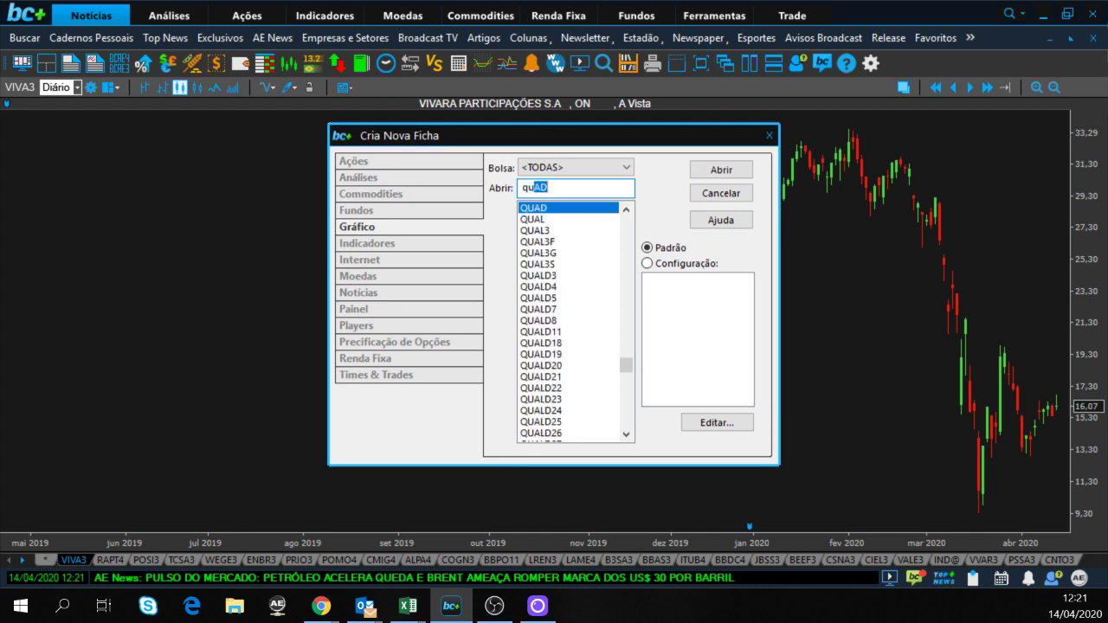
pyautogui.press('Return')
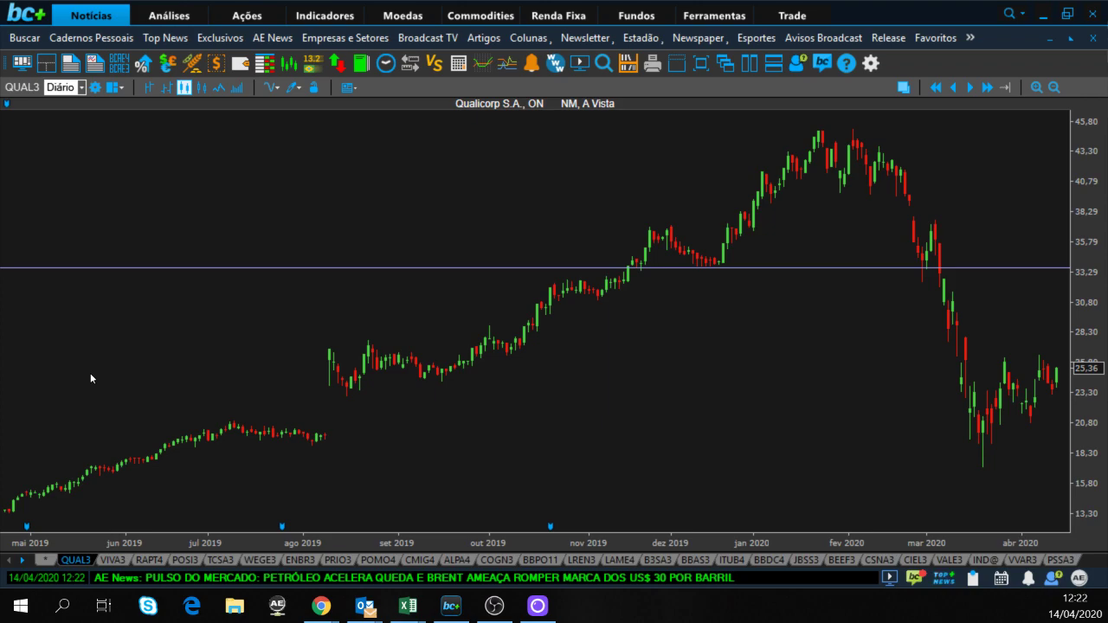
# Switch to Excel and check the portfolio's daily return difference in cell E4 of the Rentabilidade 2020 sheet.
pyautogui.hotkey('alt', 'Tab')
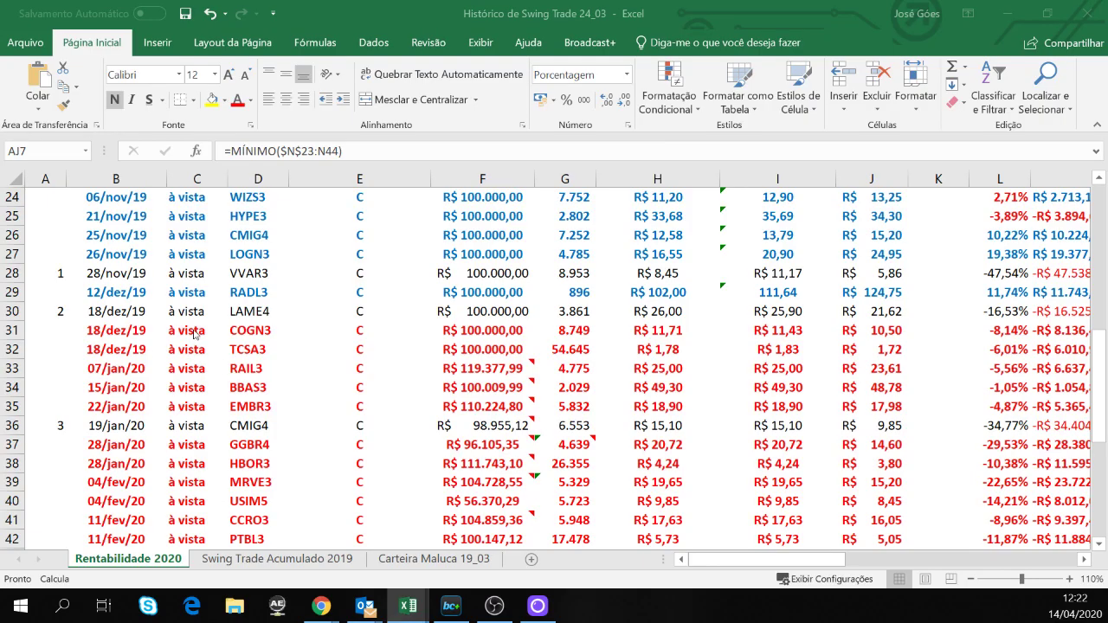
pyautogui.scroll(8, 303, 239)
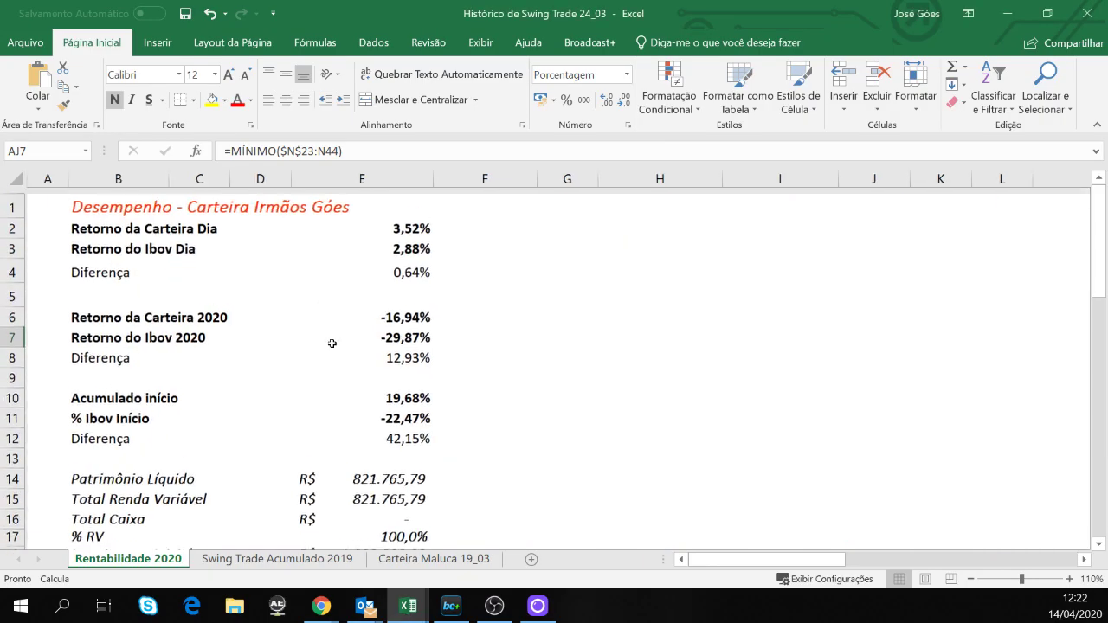
pyautogui.click(301, 271)
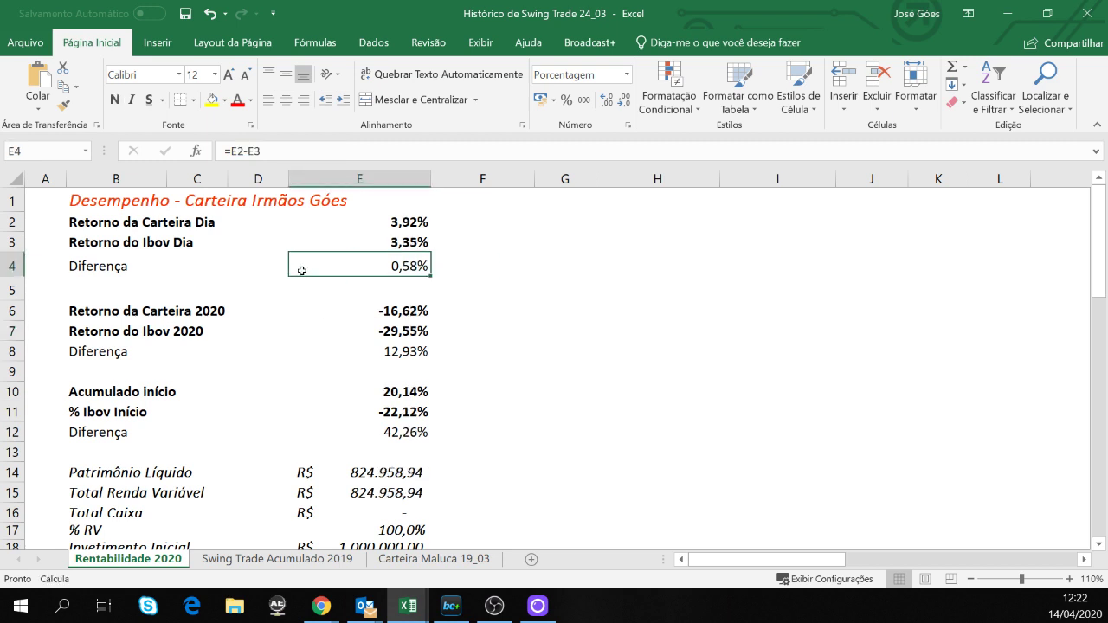
# Check the portfolio's 2020 return, the Ibovespa's 2020 return and their difference in cells E6 to E8.
pyautogui.click(383, 324)
pyautogui.click(383, 276)
pyautogui.moveTo(396, 223); pyautogui.dragTo(404, 312)
pyautogui.click(396, 312)
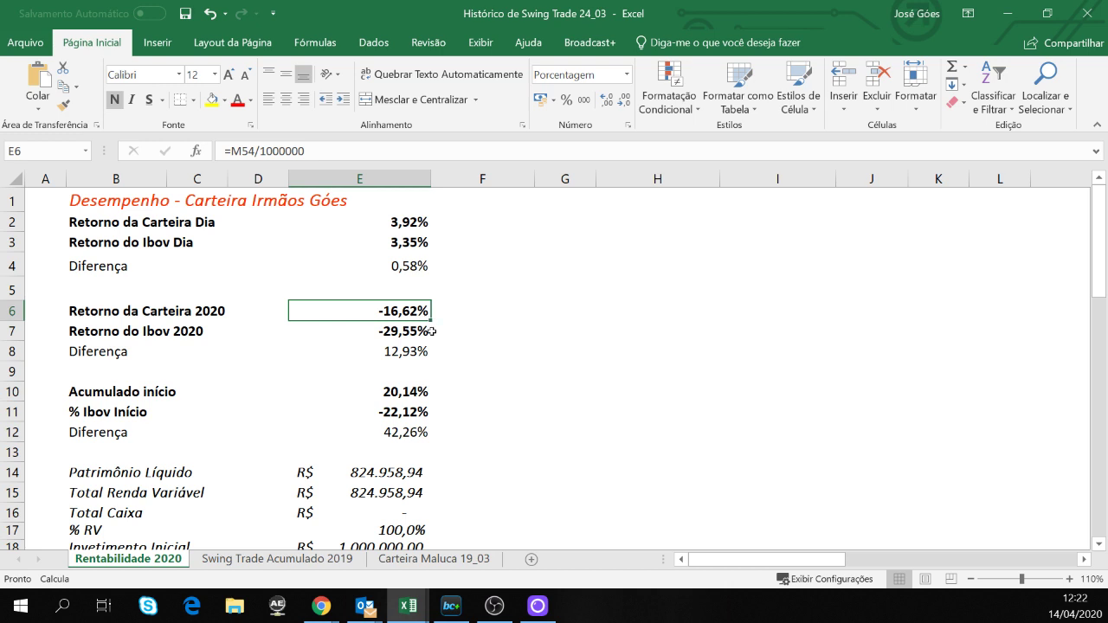
pyautogui.click(396, 332)
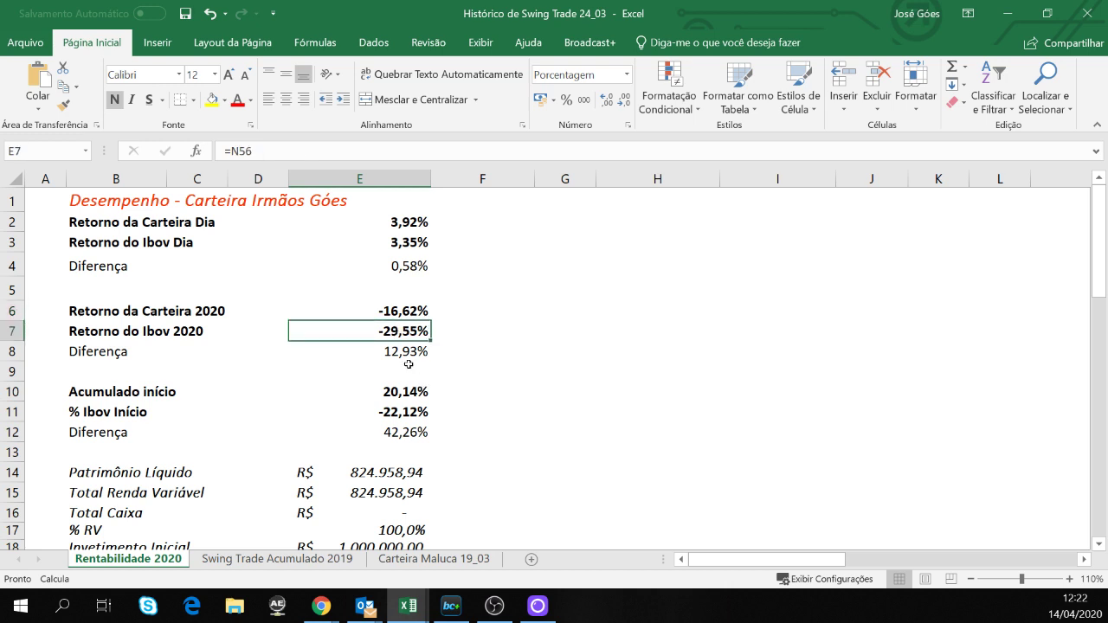
pyautogui.click(409, 352)
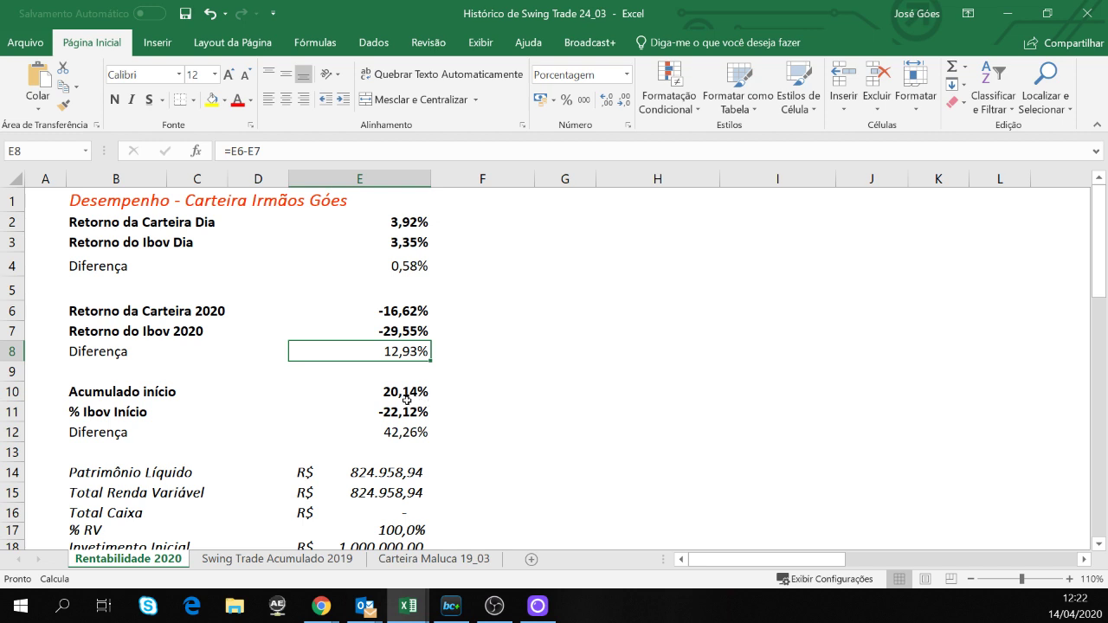
# Check the accumulated return in E10, glance at the Swing Trade Acumulado 2019 sheet, and check the difference in E12 of Rentabilidade 2020.
pyautogui.click(407, 398)
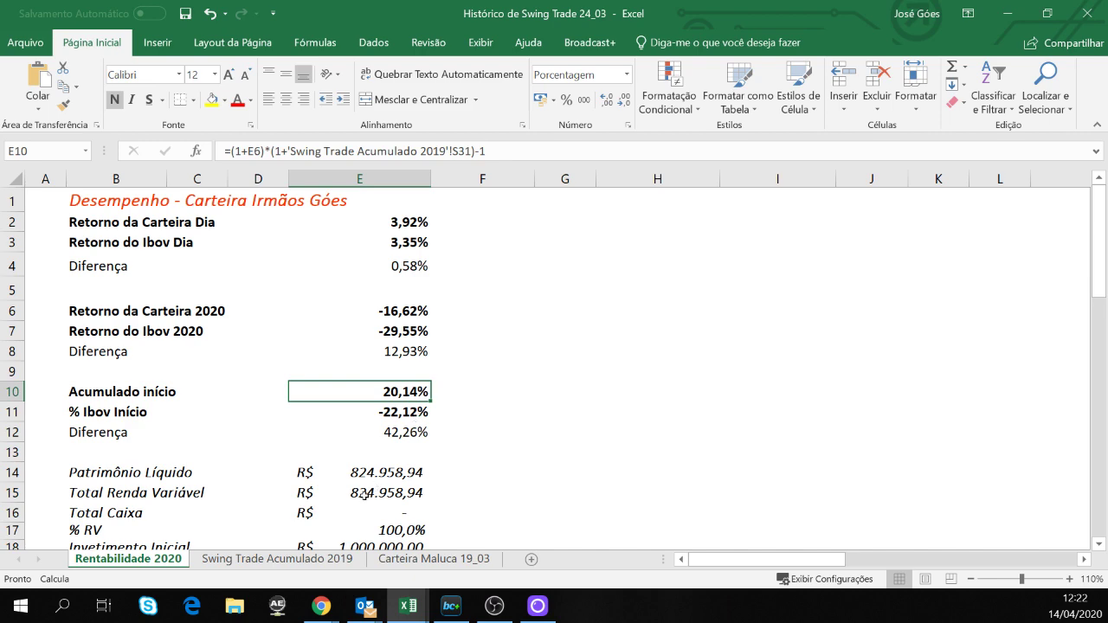
pyautogui.click(291, 558)
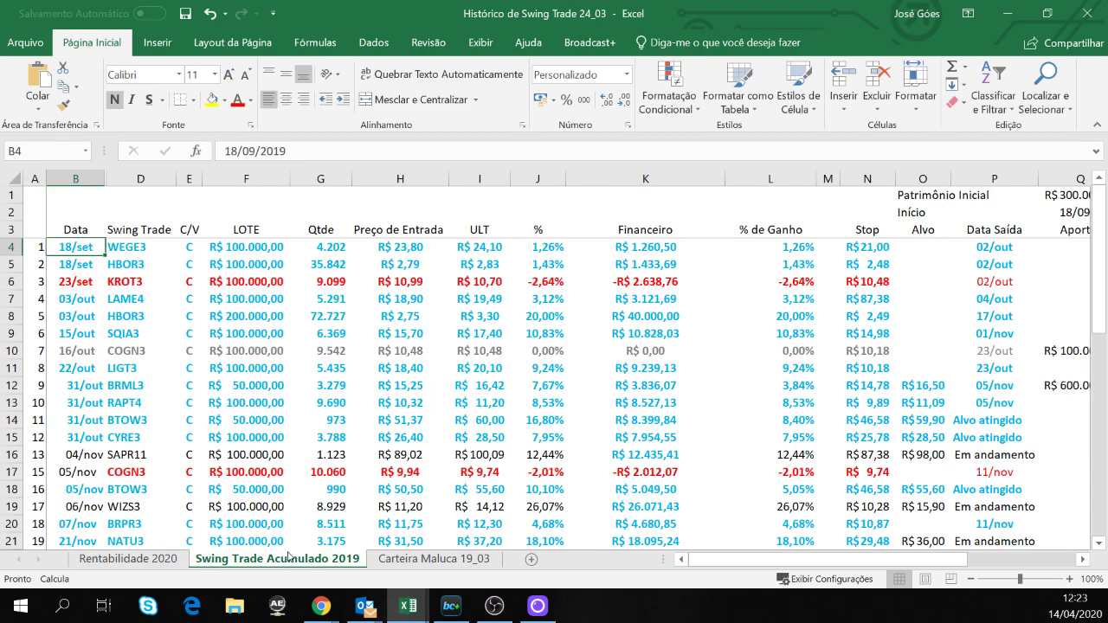
pyautogui.click(128, 560)
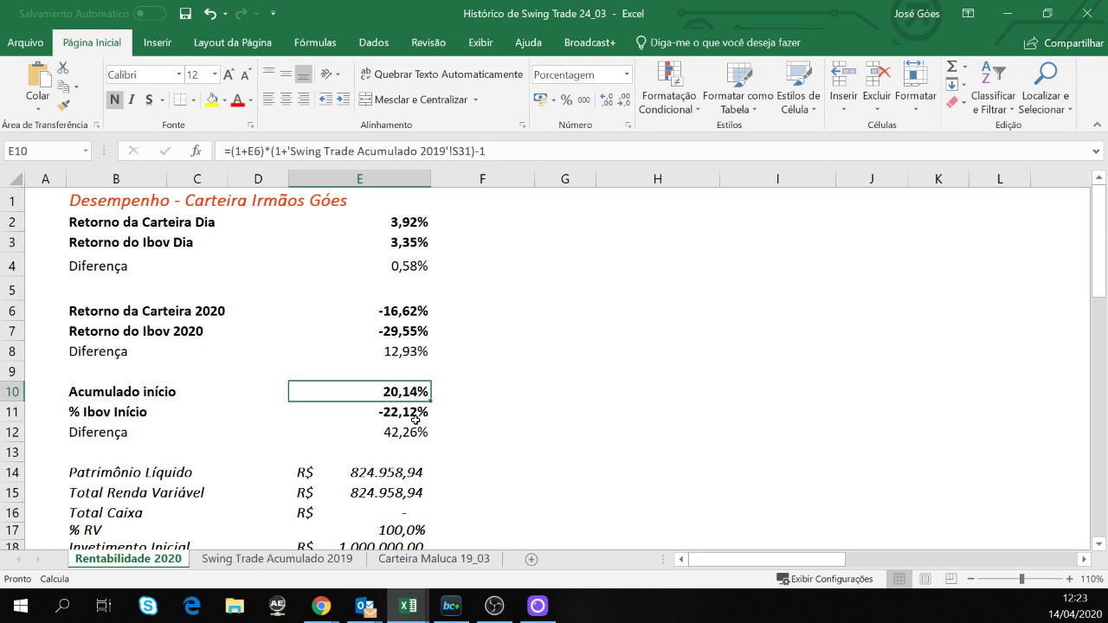
pyautogui.click(412, 438)
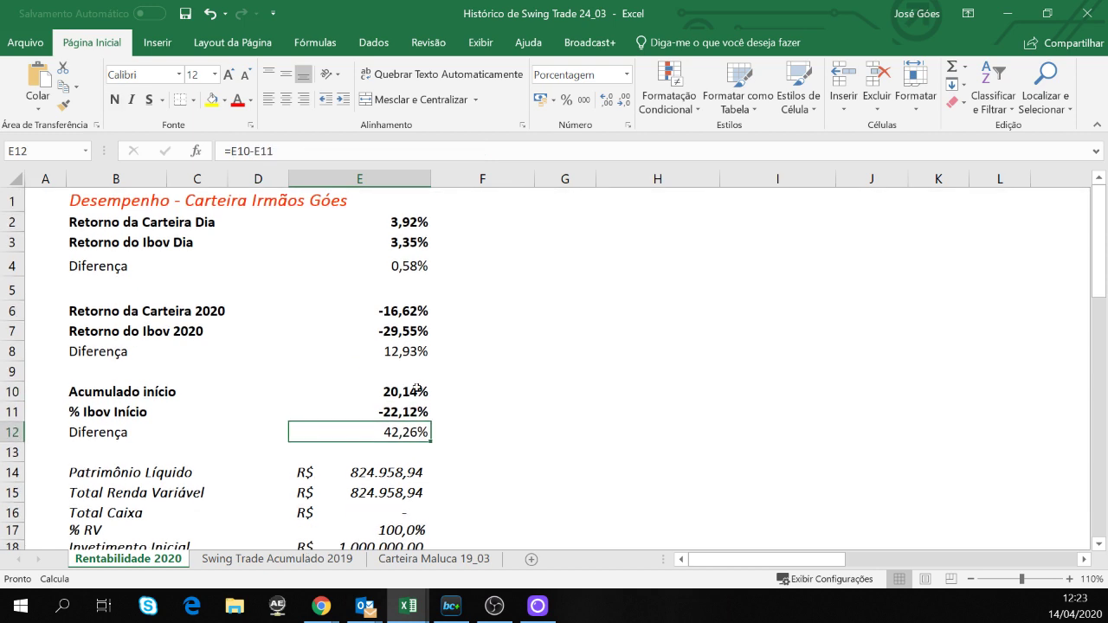
# Open the Carteira Maluca 19_03 sheet and check the portfolio's total percentage gain in cell L7.
pyautogui.click(416, 557)
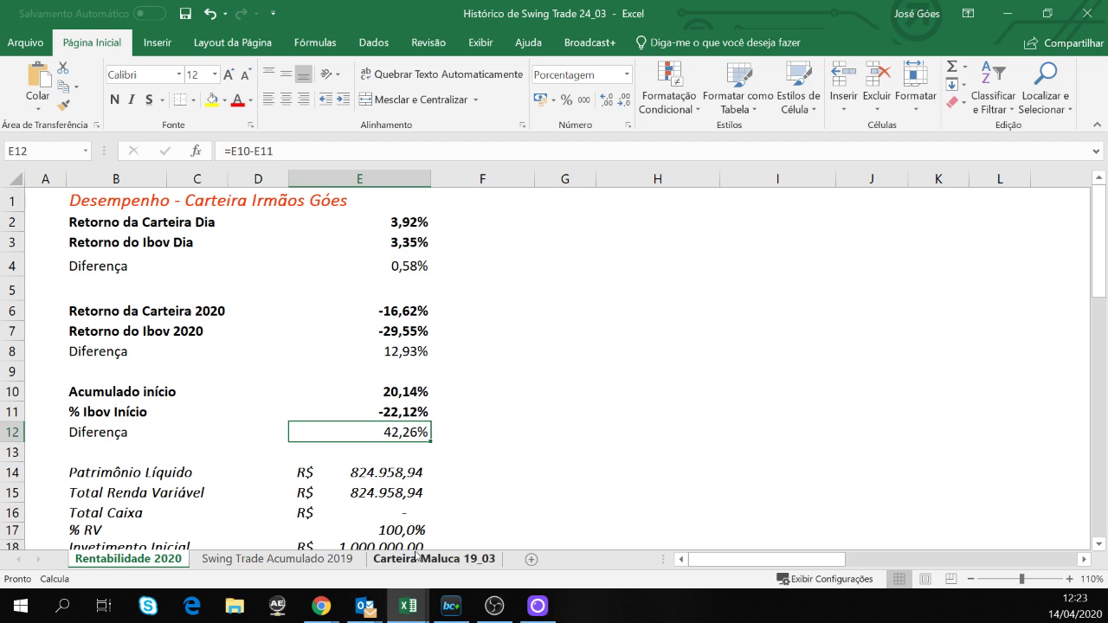
pyautogui.click(622, 317)
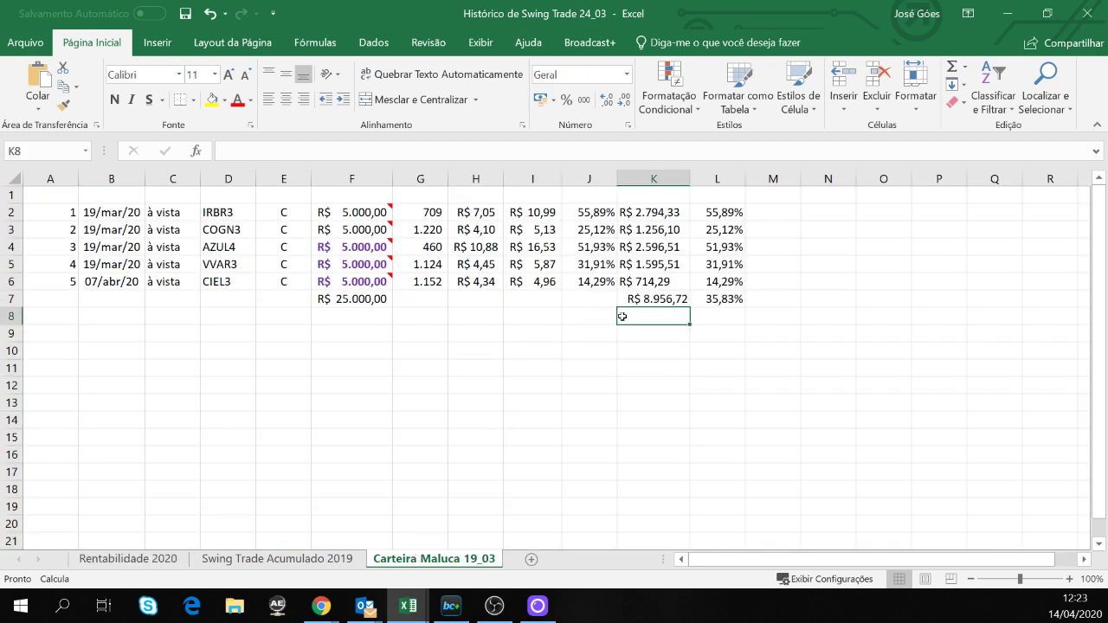
pyautogui.click(733, 302)
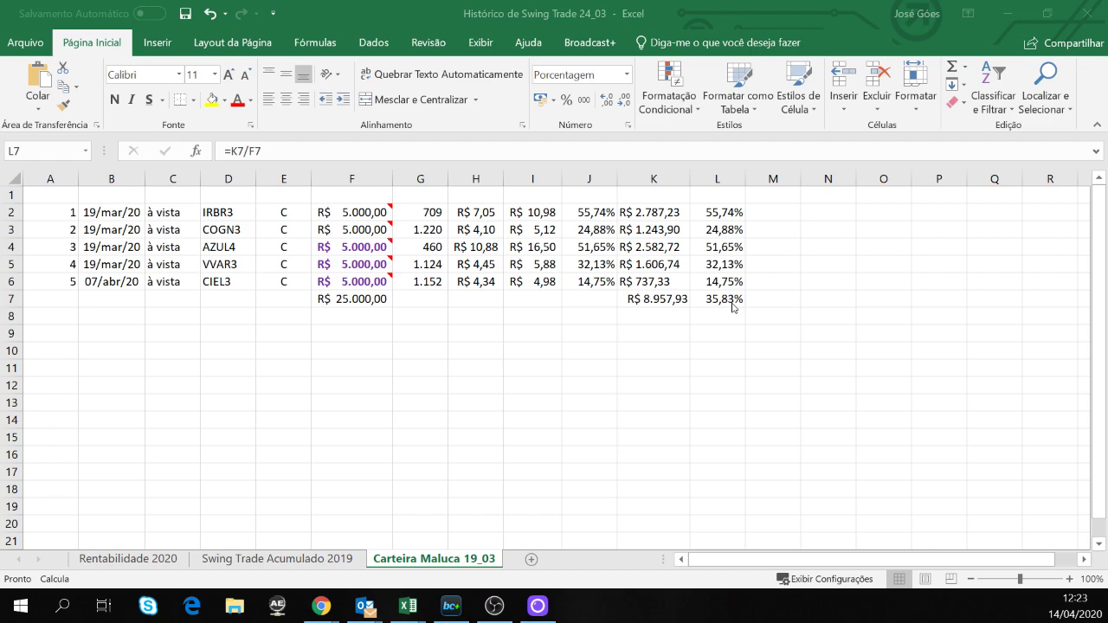
# Switch to Broadcast+, look through the CIELD5 trades, and select the 12:04 B3 headline about the energy exchange in the Empresas e Setores news.
pyautogui.hotkey('alt', 'Tab')
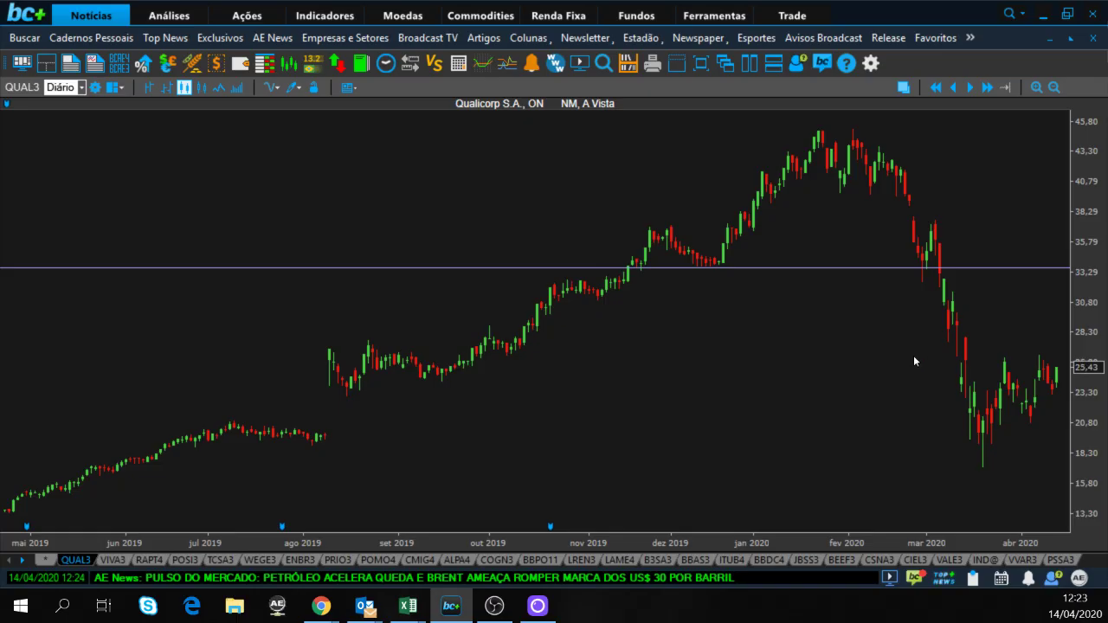
pyautogui.hotkey('alt', 'Tab')
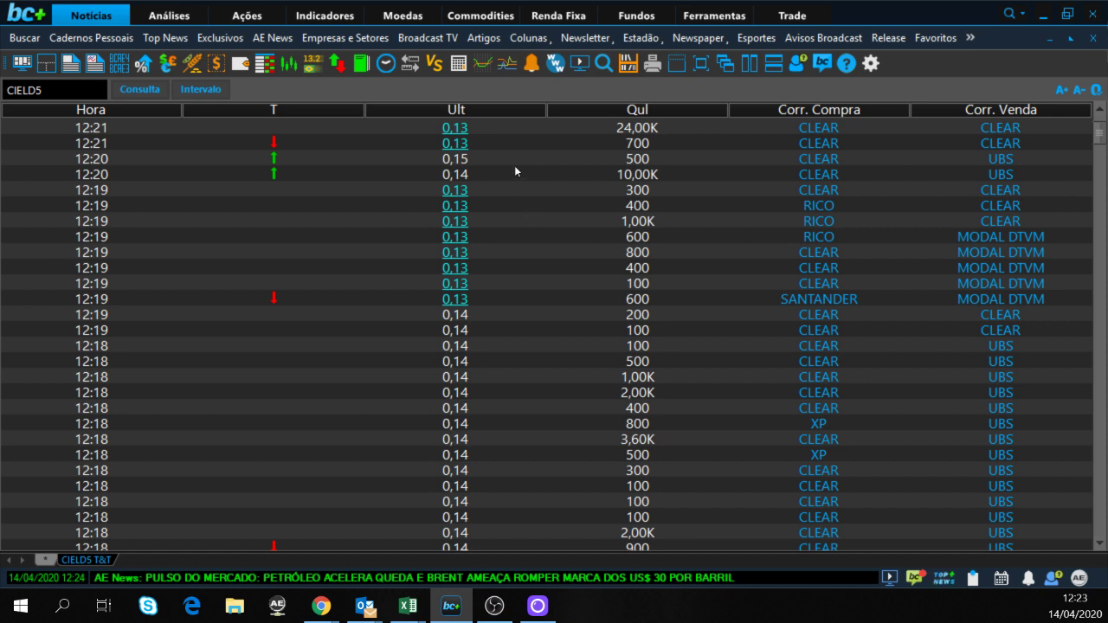
pyautogui.scroll(-3, 515, 165)
pyautogui.scroll(3, 514, 165)
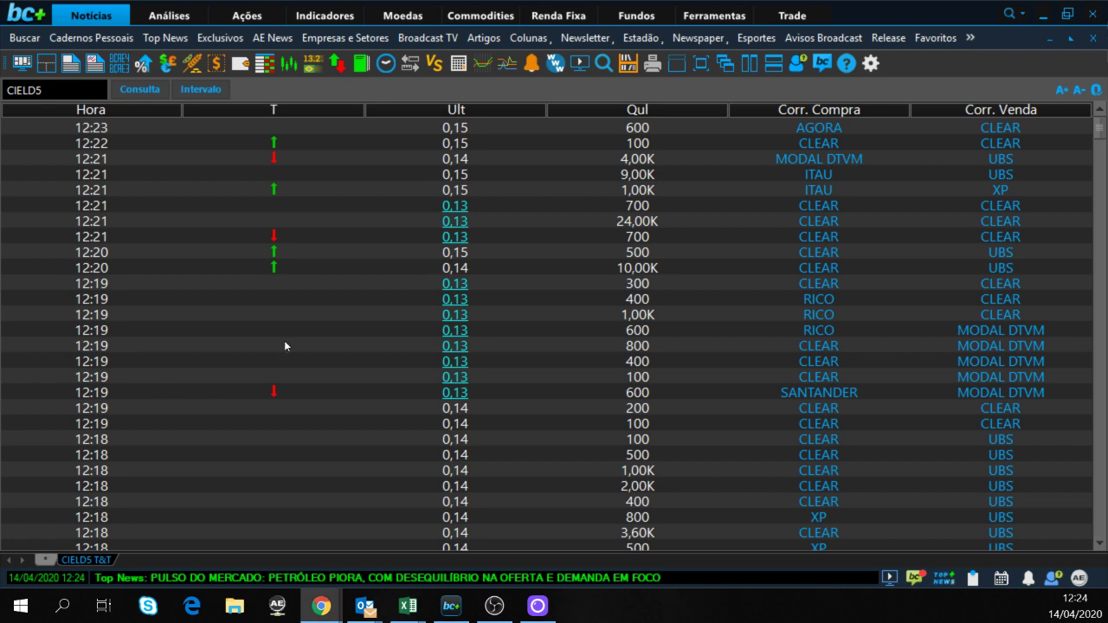
pyautogui.hotkey('alt', 'Tab')
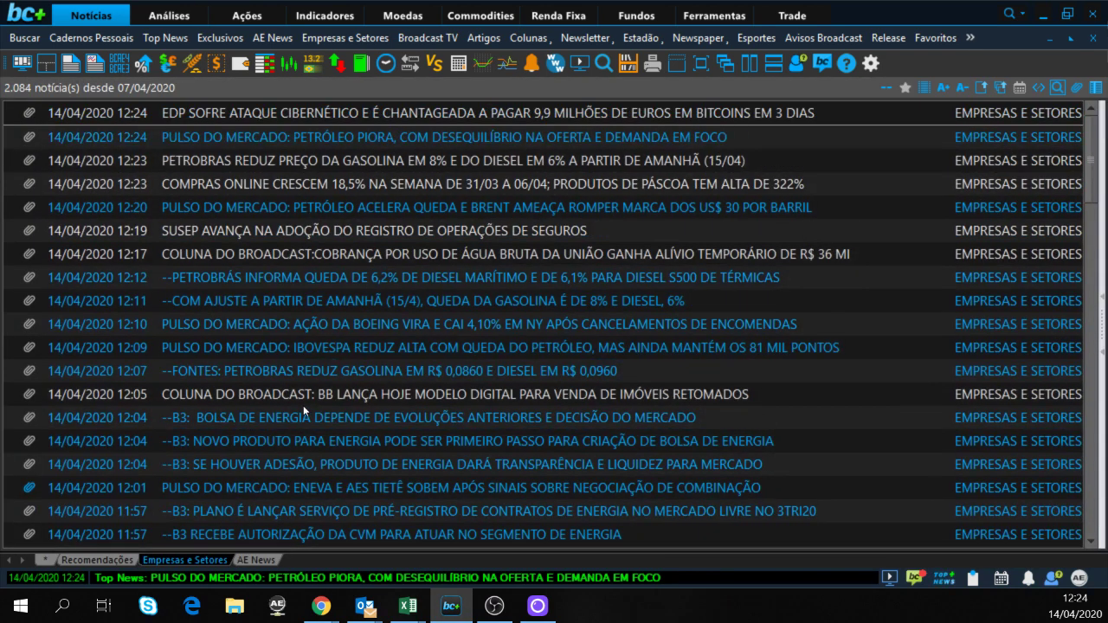
pyautogui.click(303, 408)
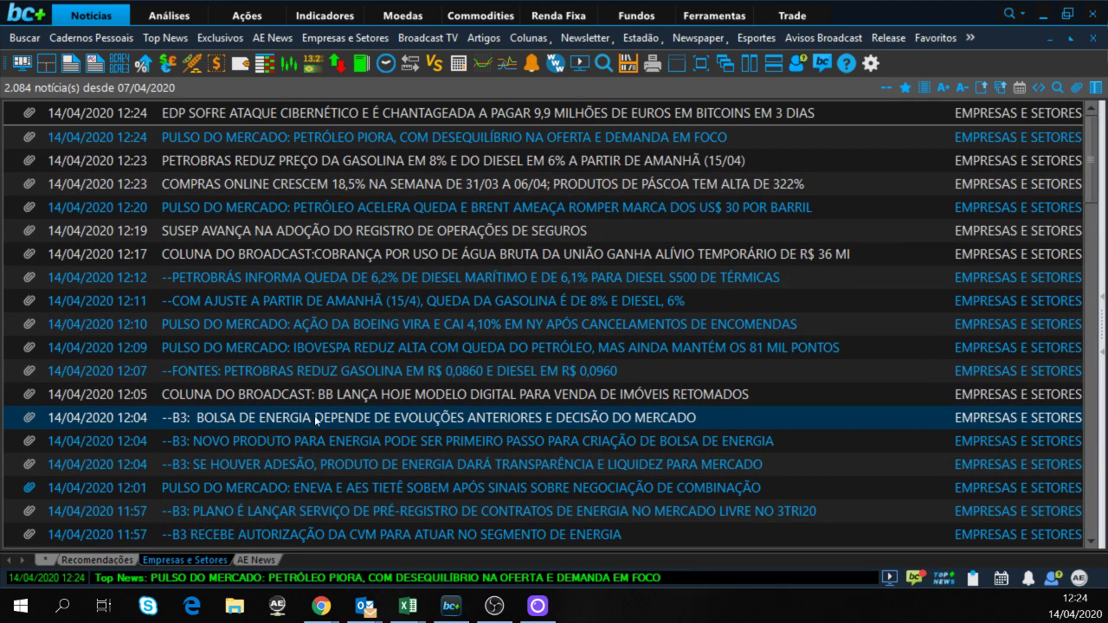
# Open a new chart tab for RENT3 and go back to the Empresas e Setores news list.
pyautogui.hotkey('ctrl', 'Tab')
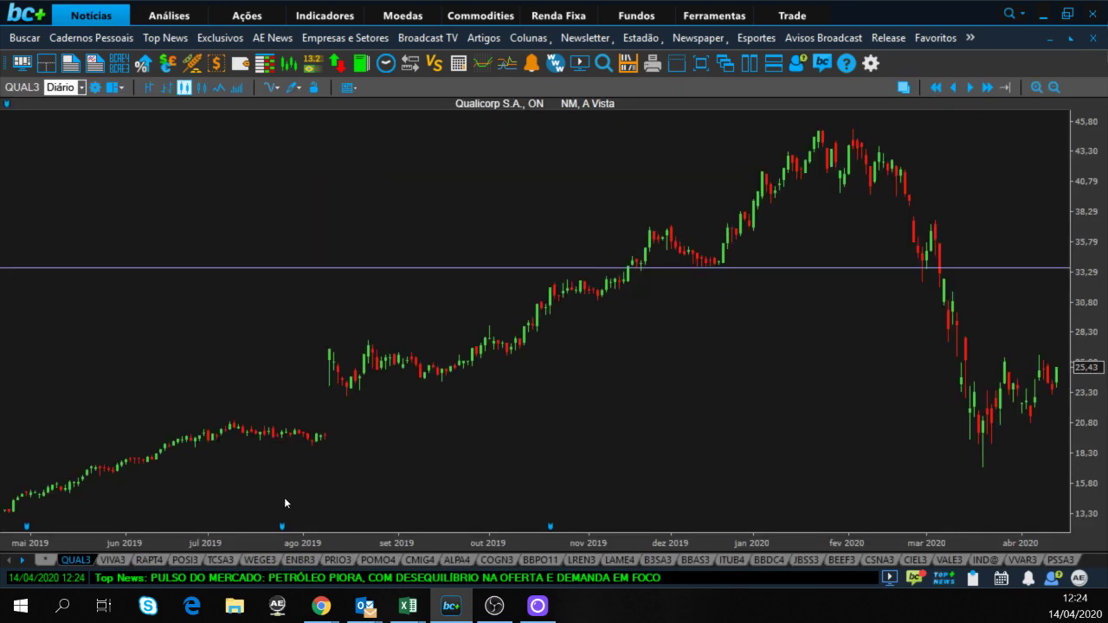
pyautogui.click(44, 560)
pyautogui.write('ren')
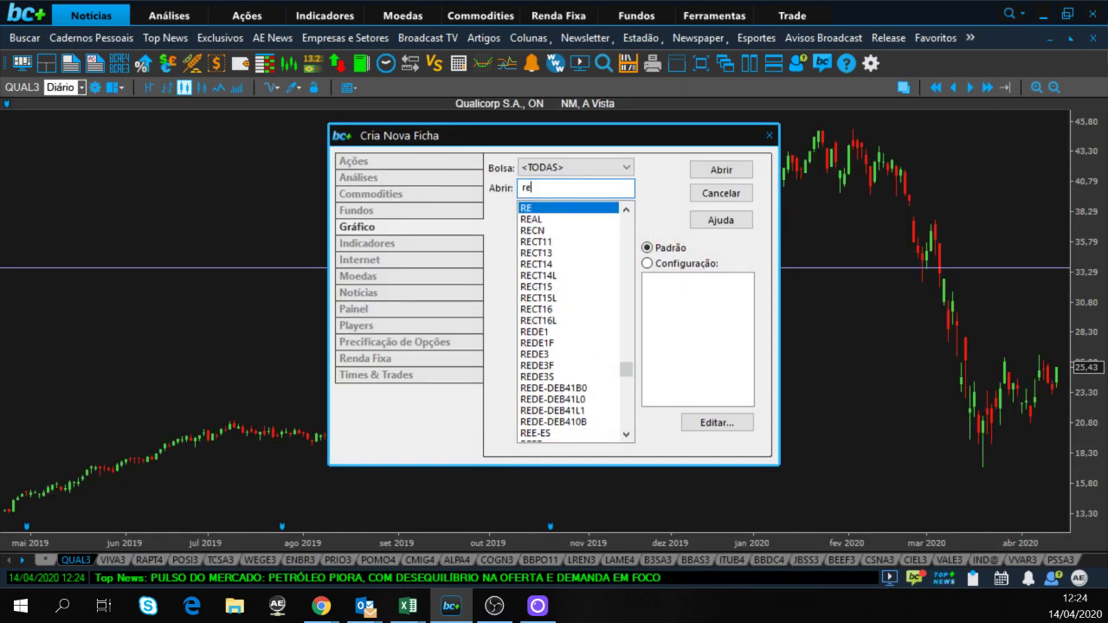
pyautogui.write('t3')
pyautogui.press('Return')
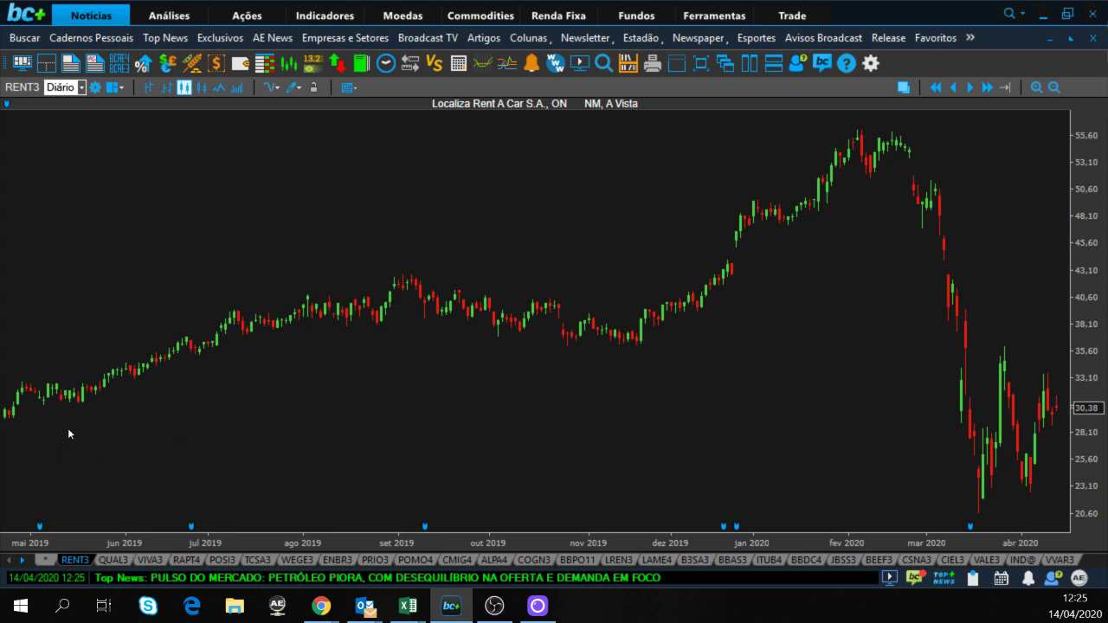
pyautogui.hotkey('ctrl', 'Tab')
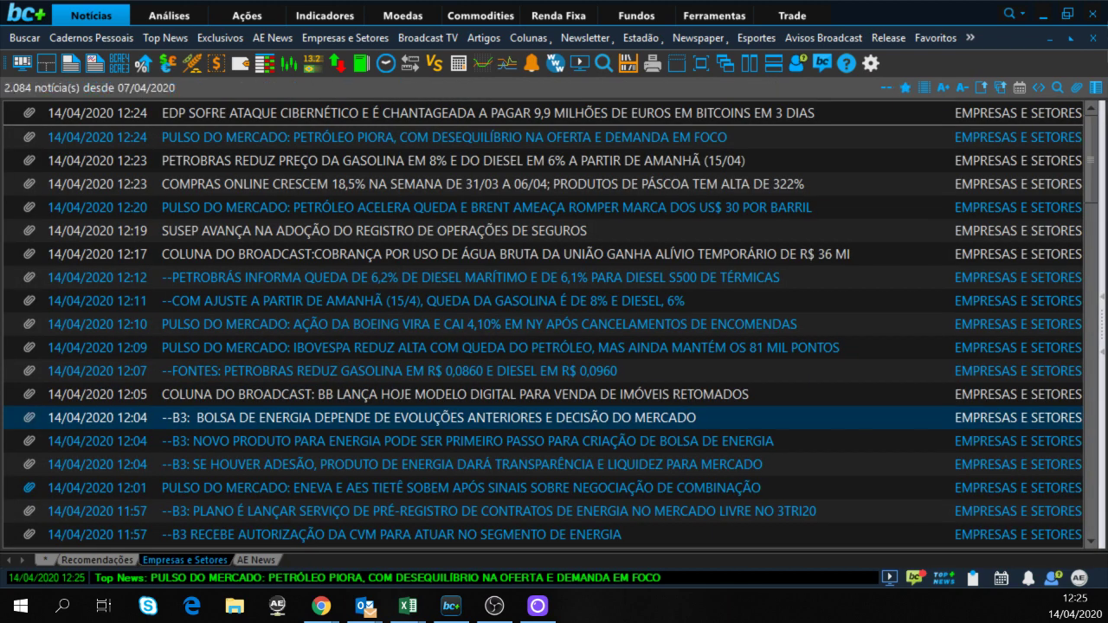